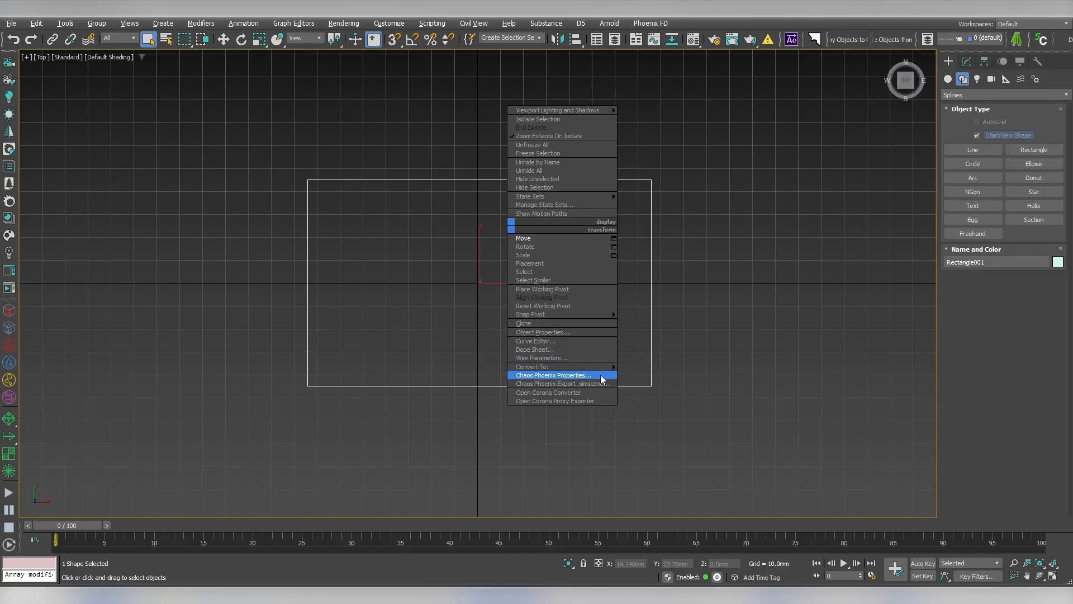
- Convert the rectangle to an editable spline and set all four of its vertices to Corner type
left_click(635, 368)
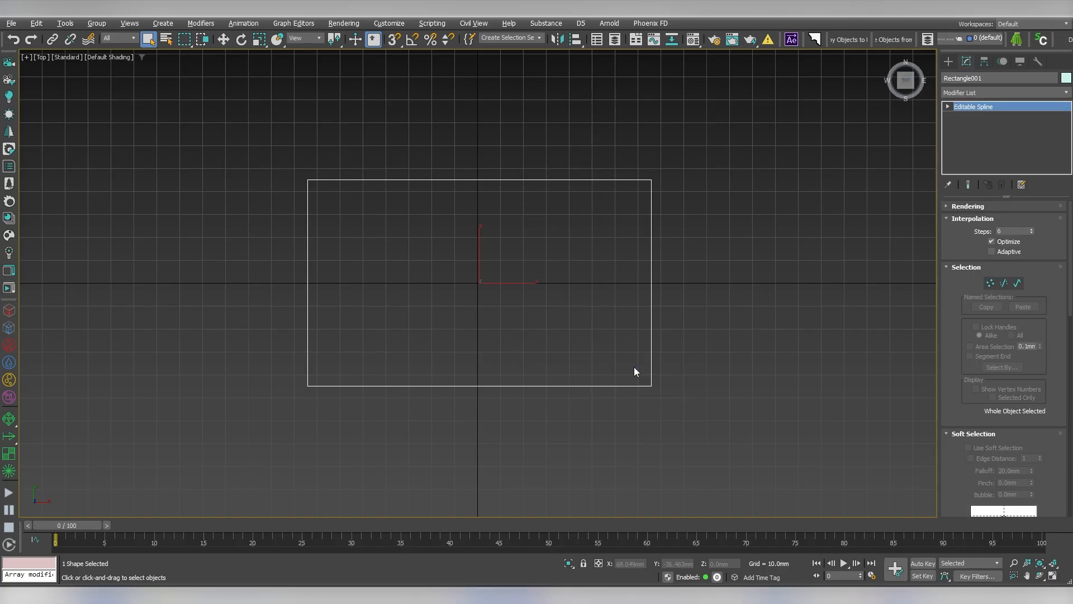
left_click(991, 283)
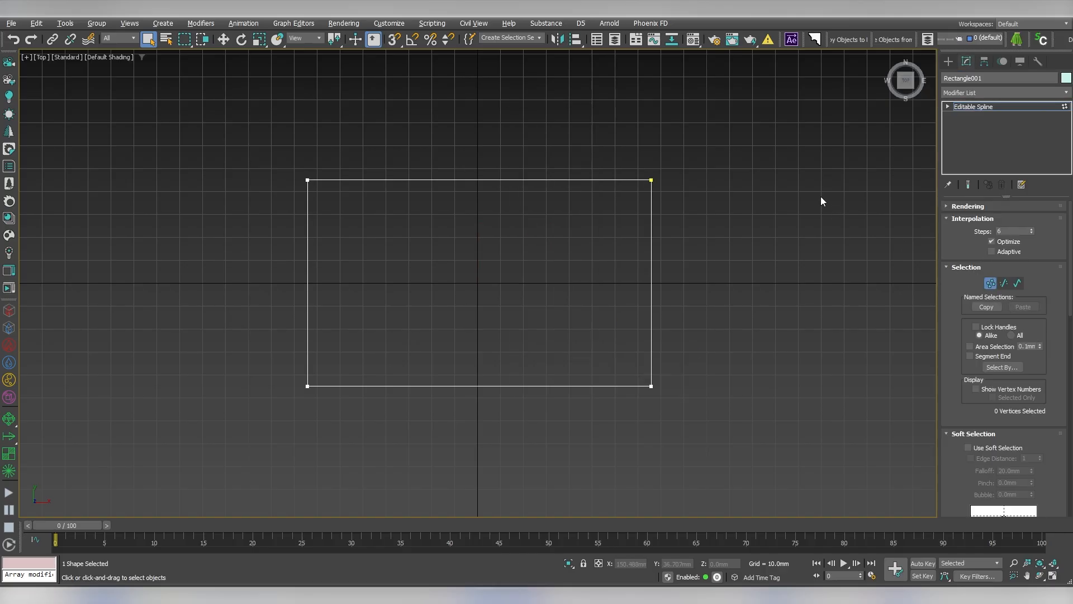
right_click(369, 375)
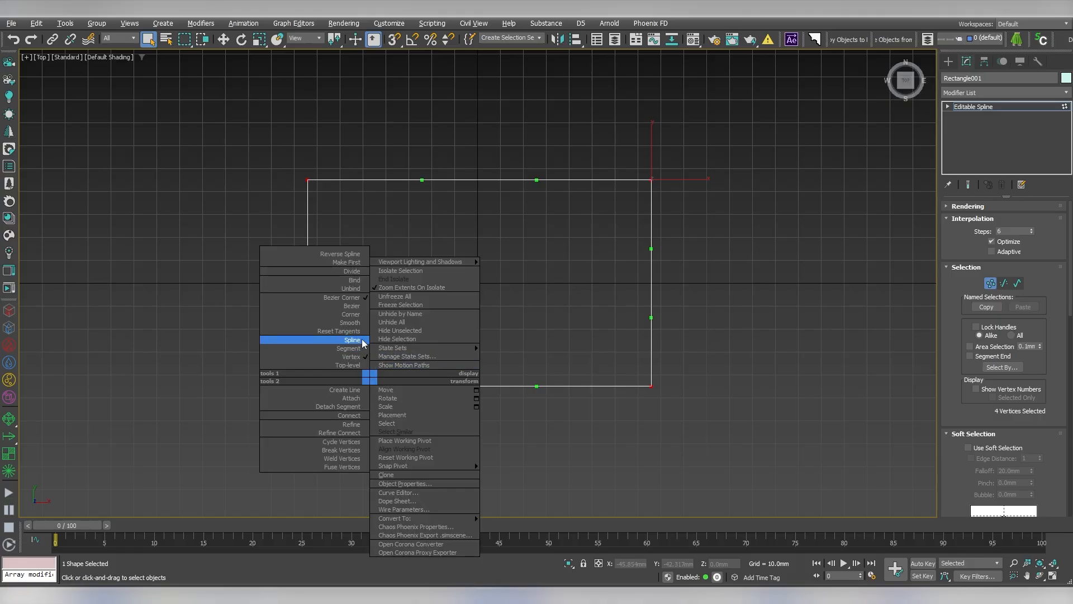
left_click(355, 315)
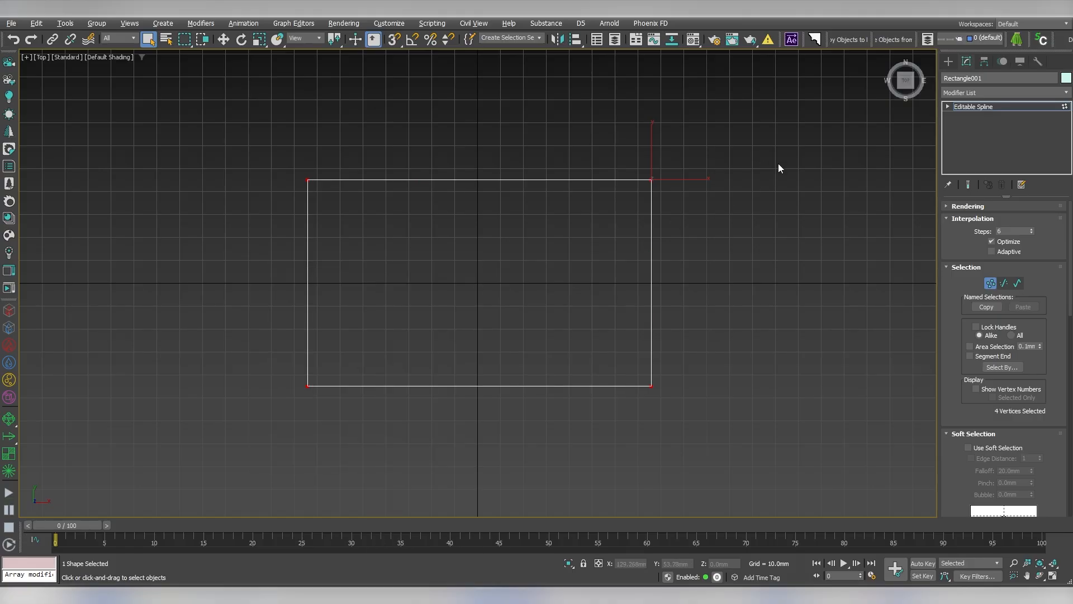
- Fillet all four corner vertices of the rectangle by about 20 mm
scroll(967, 396, "down", 5)
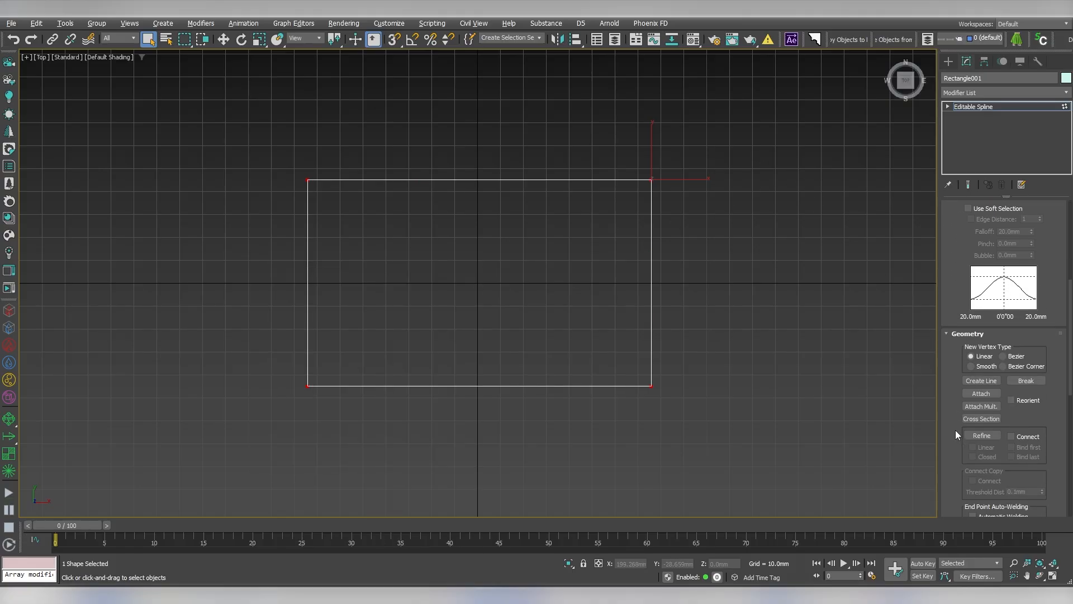
scroll(959, 434, "down", 2)
scroll(978, 311, "down", 3)
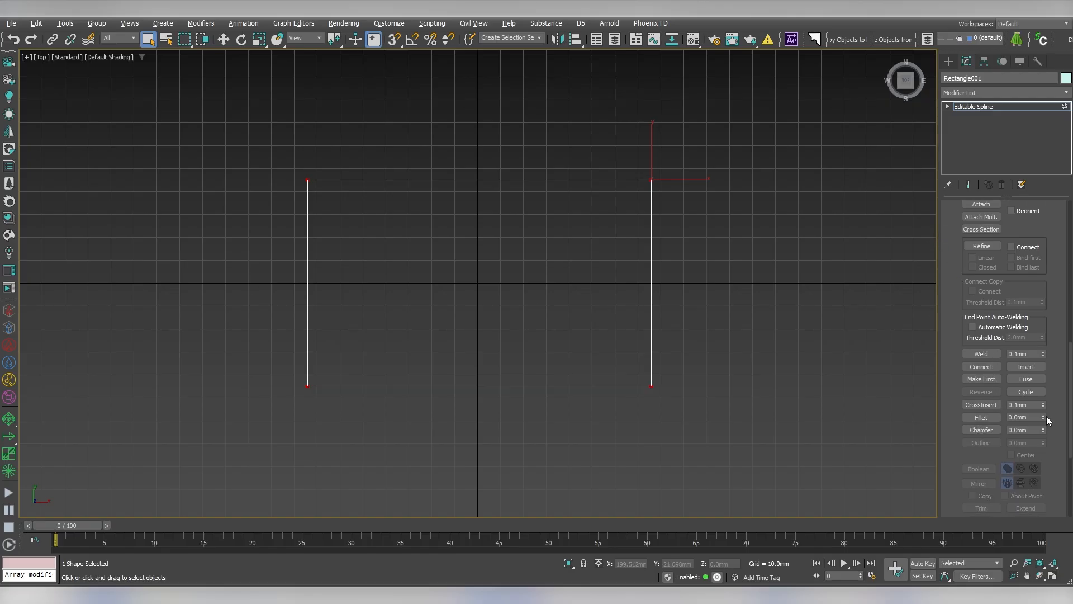
double_click(1031, 419)
key("Return")
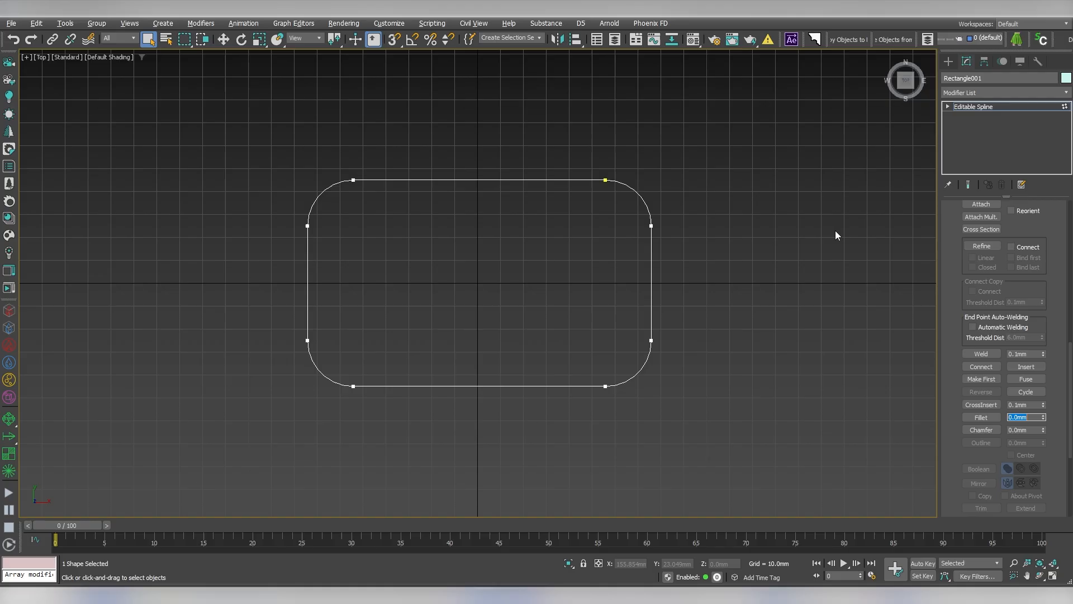
- Enable Adaptive interpolation so the rounded corners are smooth, and return from vertex editing to the whole spline
left_click_drag(943, 215, 982, 532)
scroll(951, 226, "up", 3)
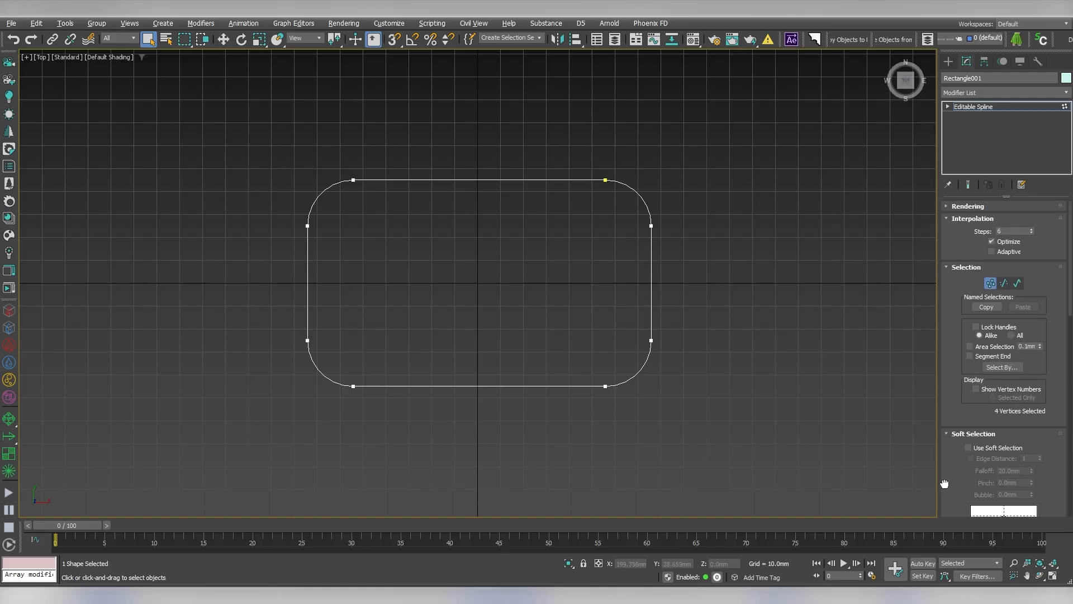
scroll(640, 209, "up", 10)
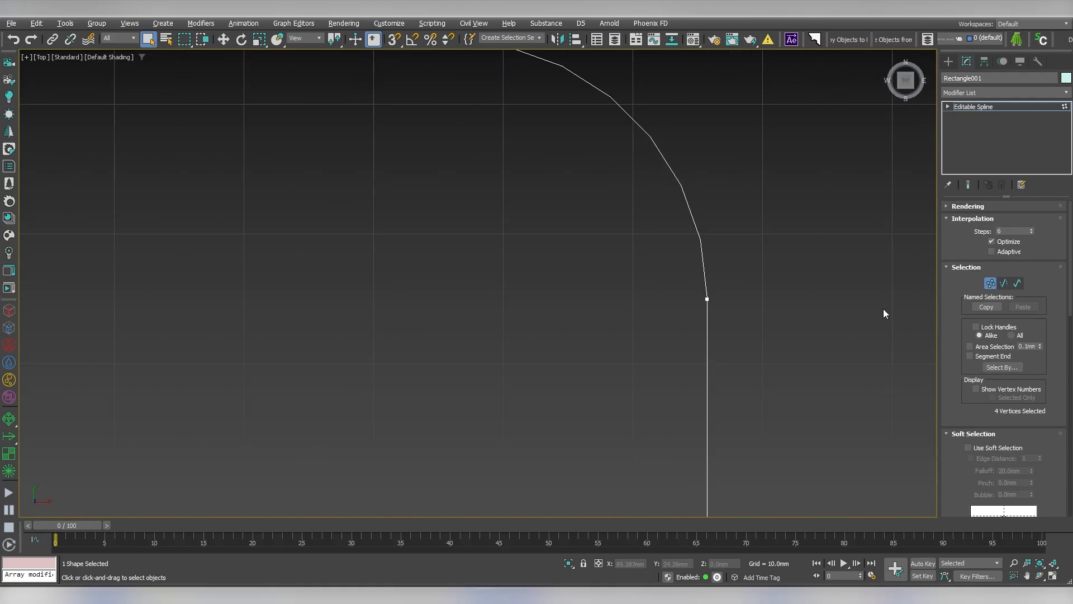
left_click(992, 251)
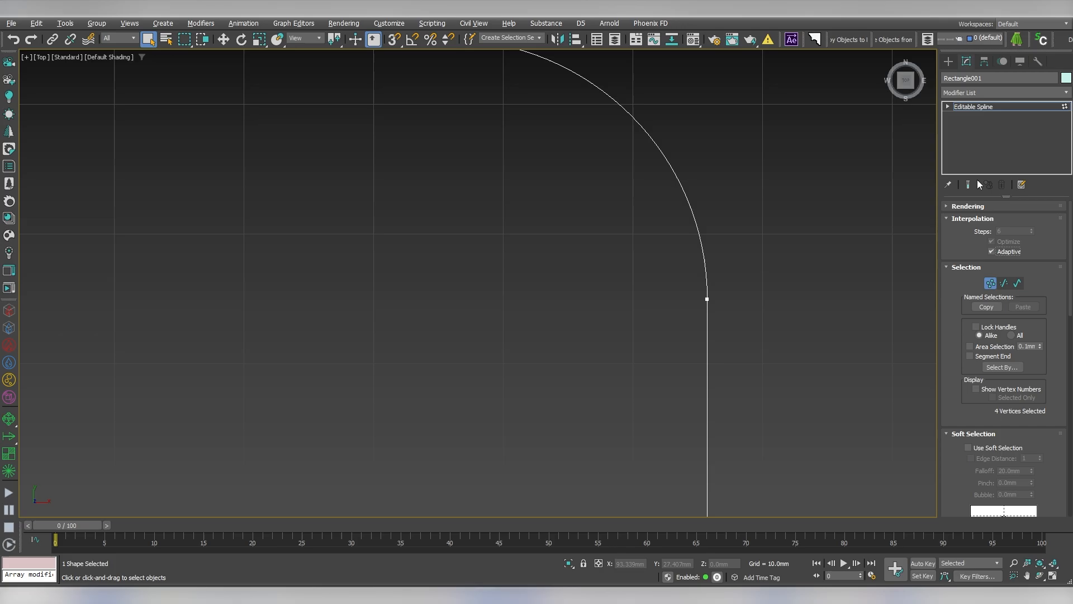
left_click(969, 107)
scroll(780, 198, "down", 10)
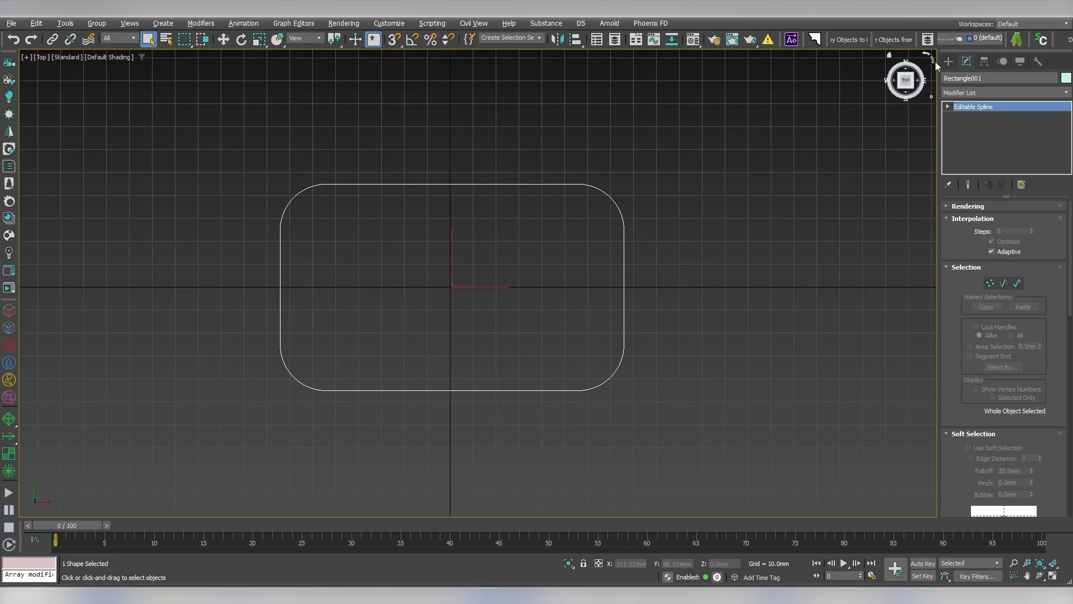
- Draw a thin horizontal rectangle, about 194 by 14 mm, across the middle of the rounded rectangle and past both its sides
left_click(949, 61)
left_click(1034, 150)
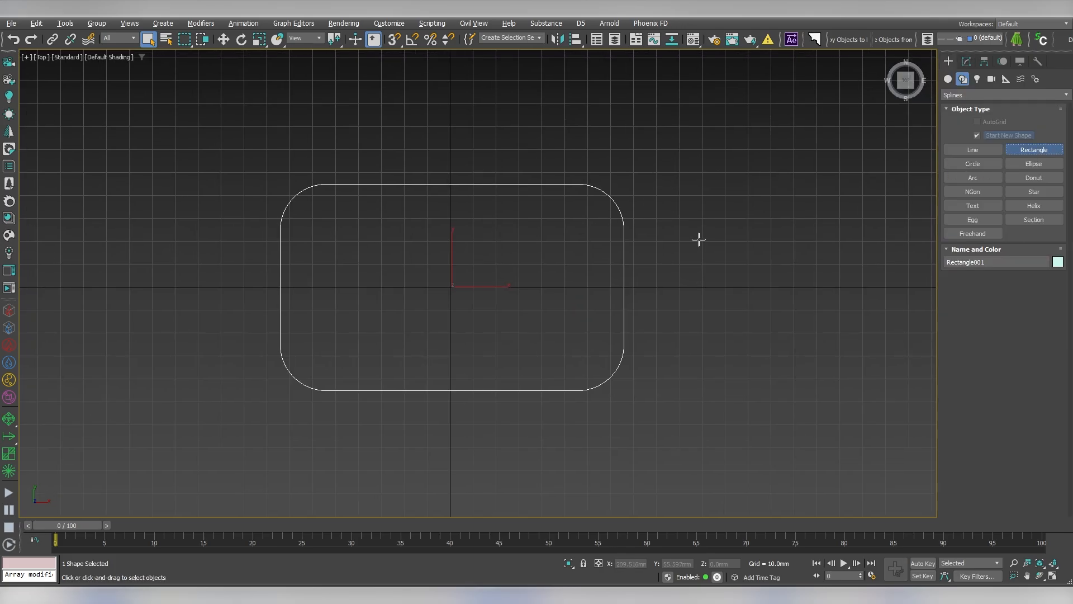
left_click_drag(229, 269, 675, 301)
right_click(662, 300)
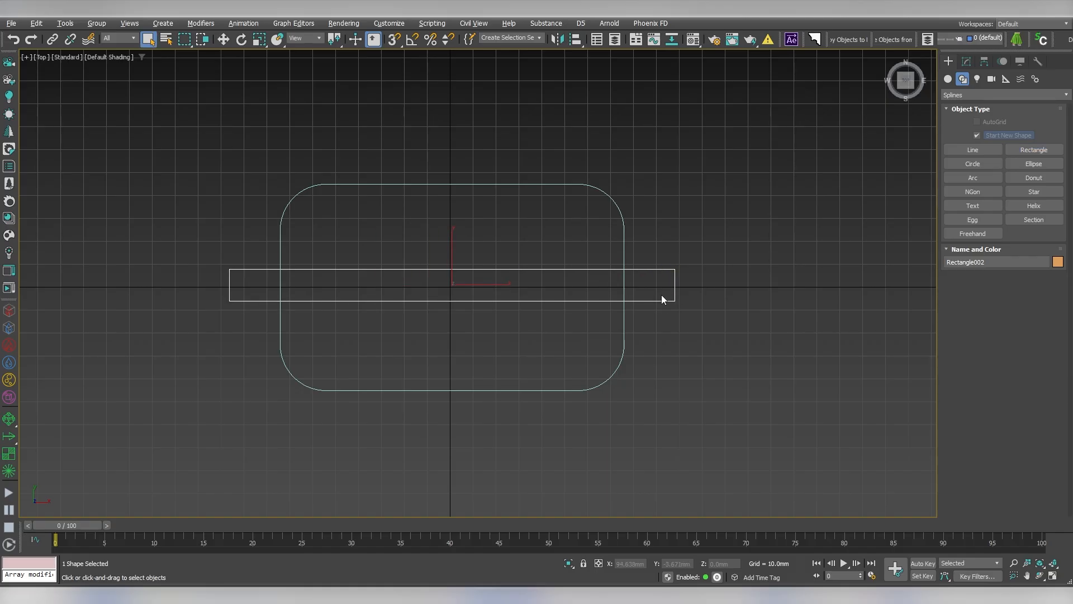
- Center the thin rectangle horizontally on the rounded rectangle by snapping to the midpoint of its upper edge
key("w")
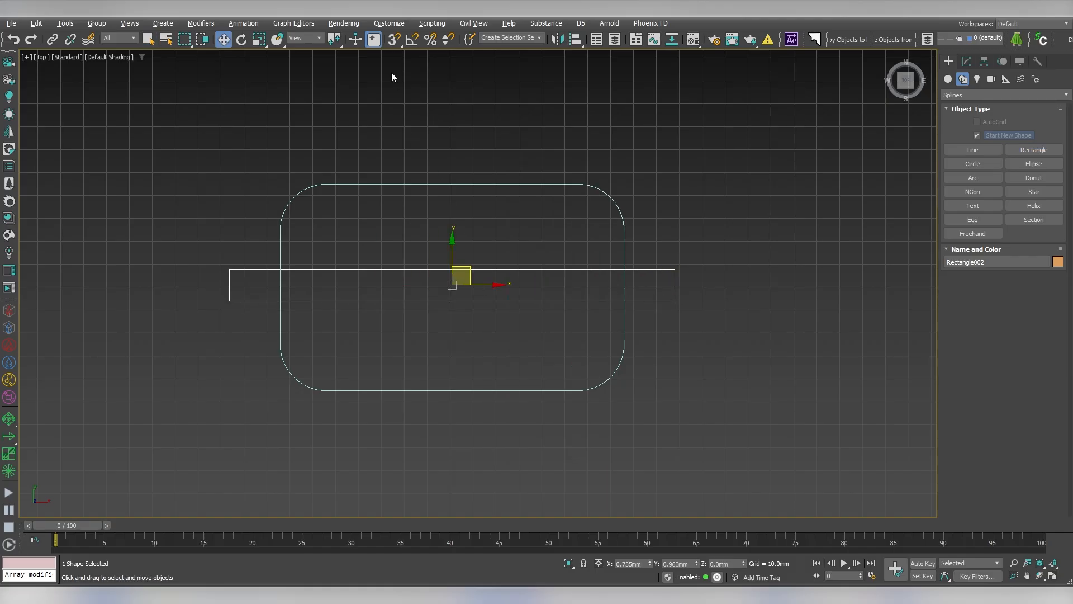
left_click(391, 39)
left_click_drag(452, 301, 451, 183)
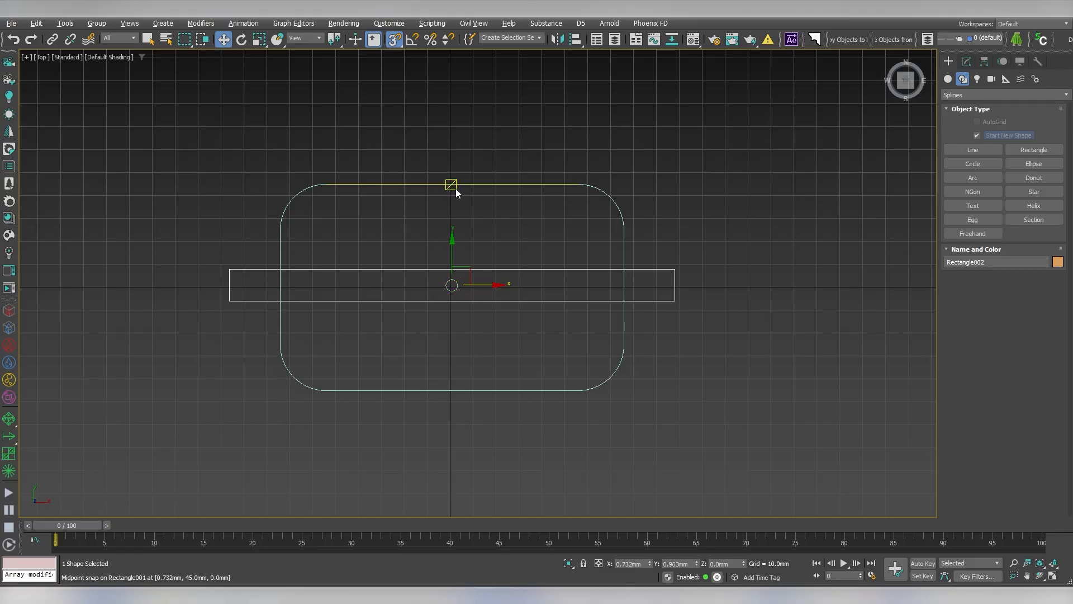
left_click(399, 44)
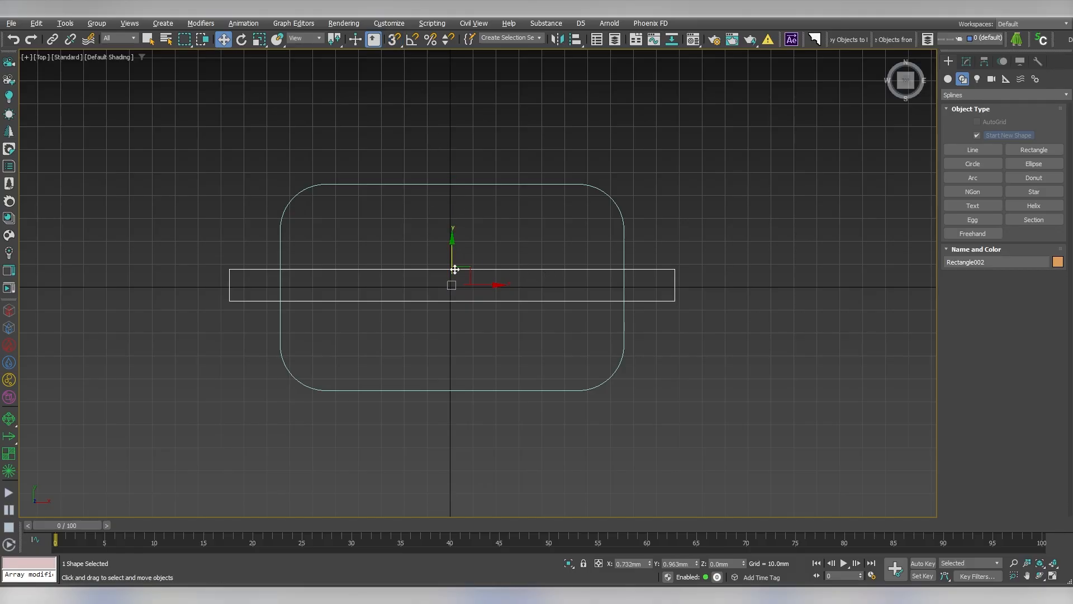
left_click_drag(451, 256, 445, 215)
key("ctrl+z")
- Set the thin rectangle's length to 15 mm and its width to 190 mm
left_click(968, 63)
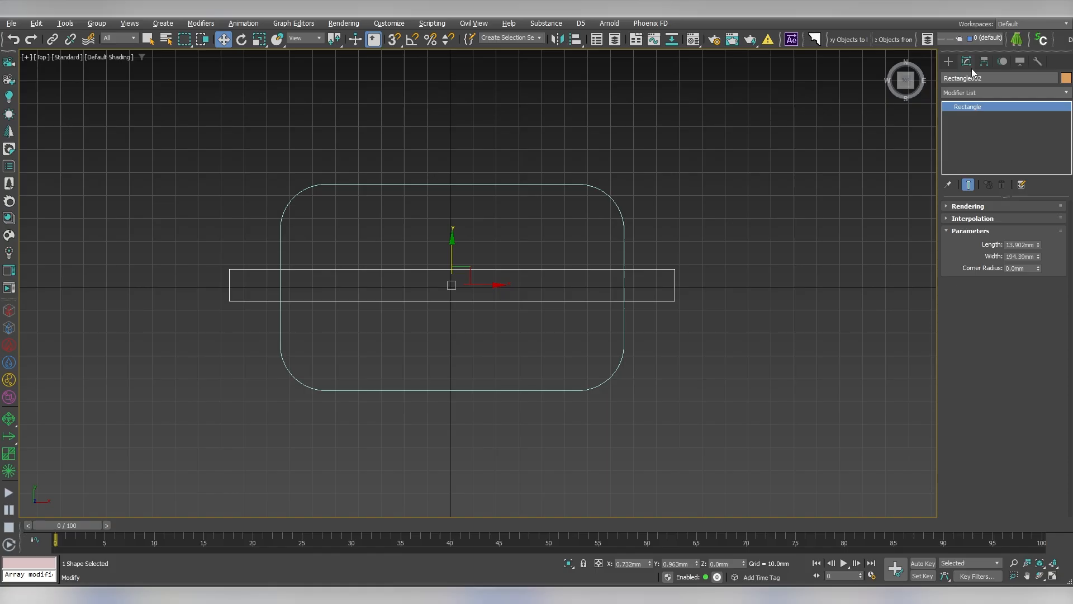
double_click(1022, 245)
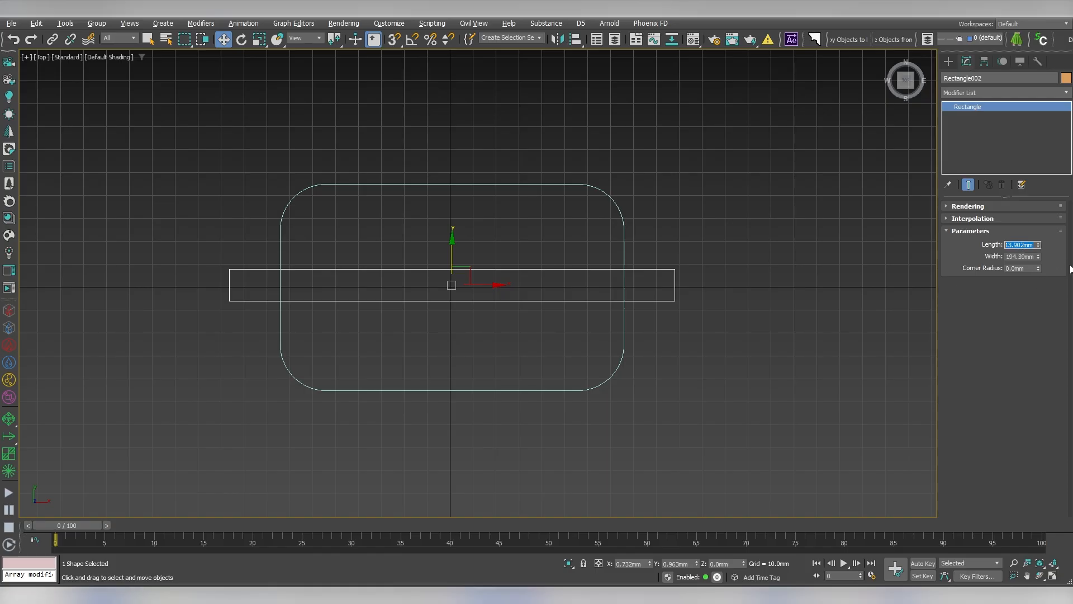
type("15")
key("Tab")
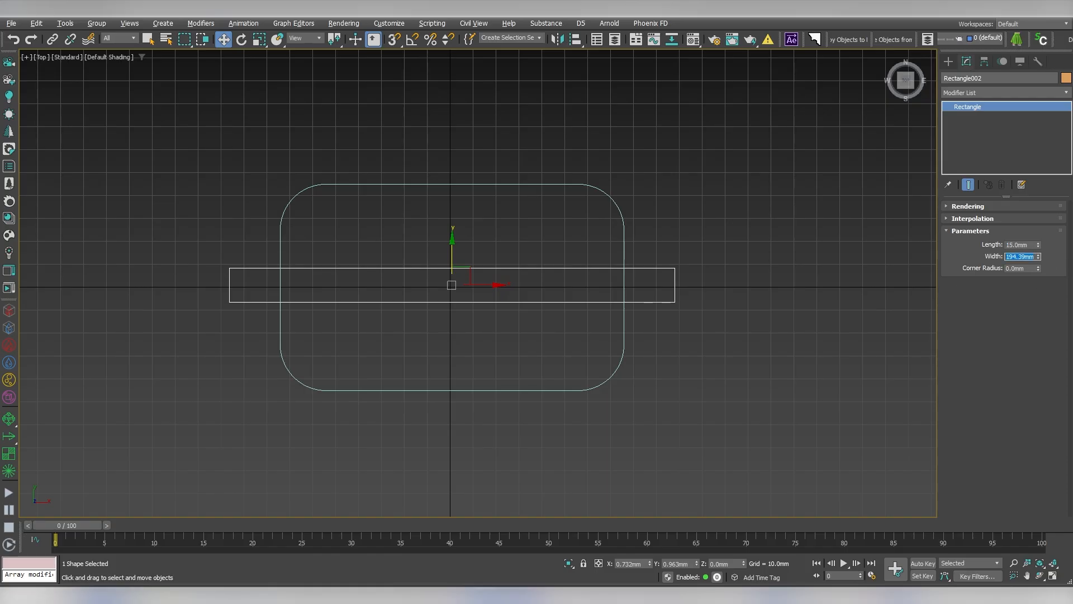
type("190")
key("Return")
- Make five copies of the thin rectangle stacked upward edge to edge, using vertex snapping for the spacing
middle_click_drag(780, 250, 825, 248)
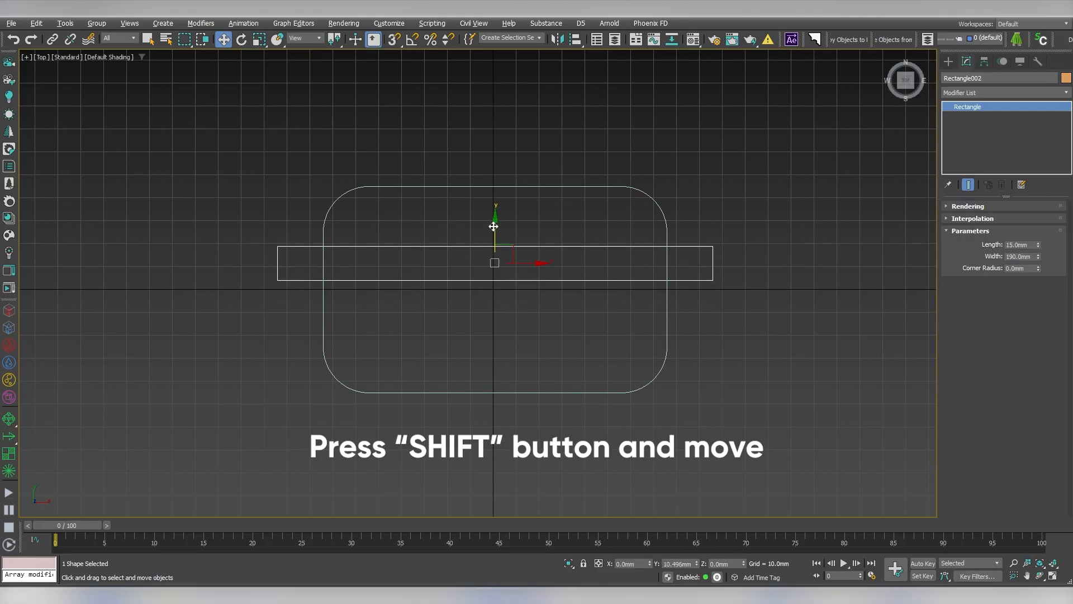
left_click(393, 39)
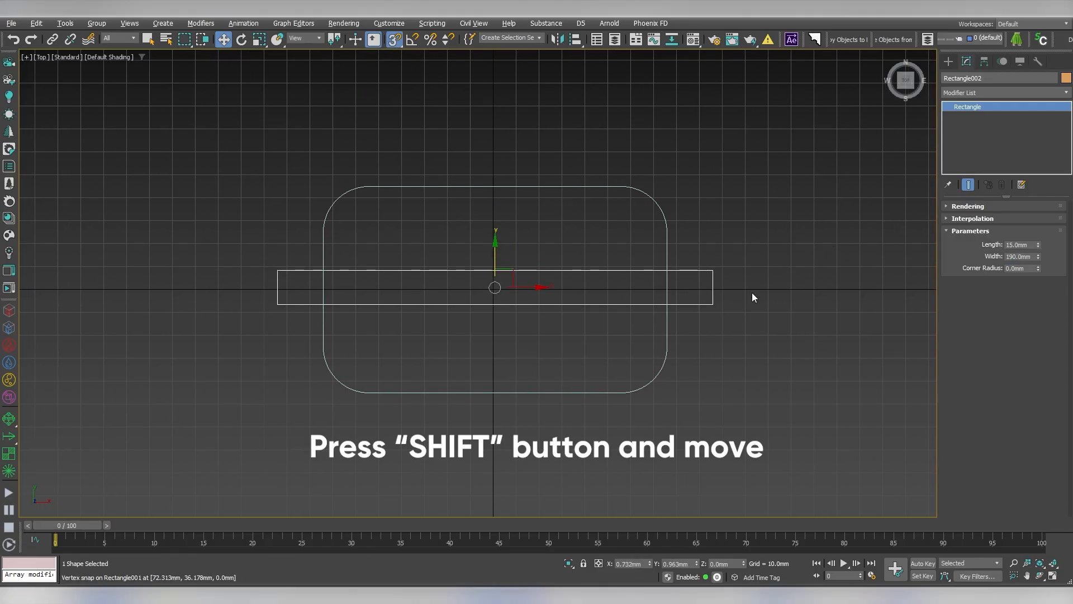
left_click_drag(713, 304, 713, 270, "shift")
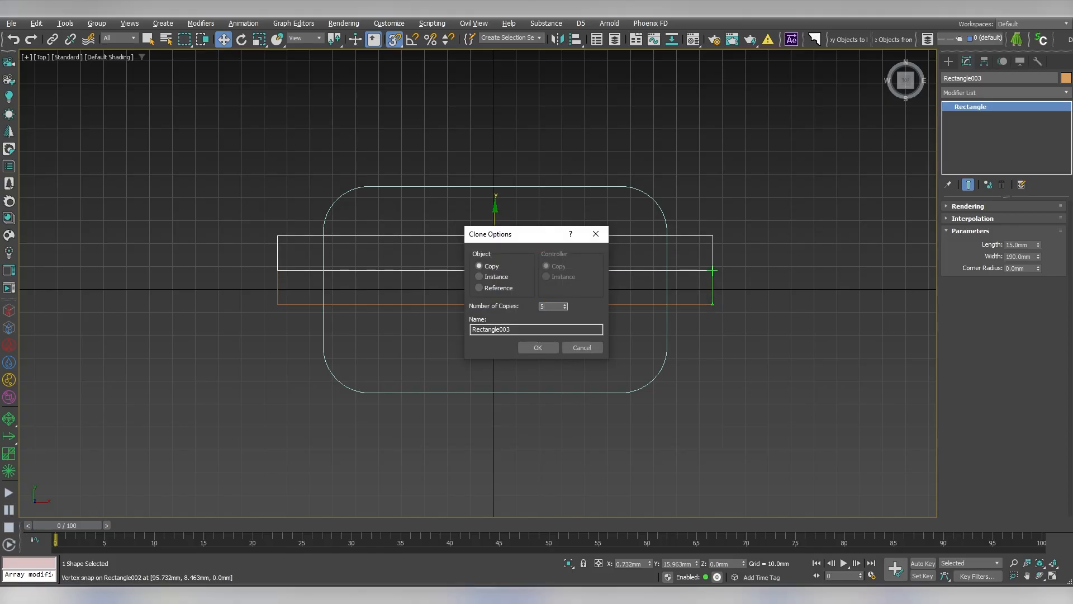
left_click(538, 348)
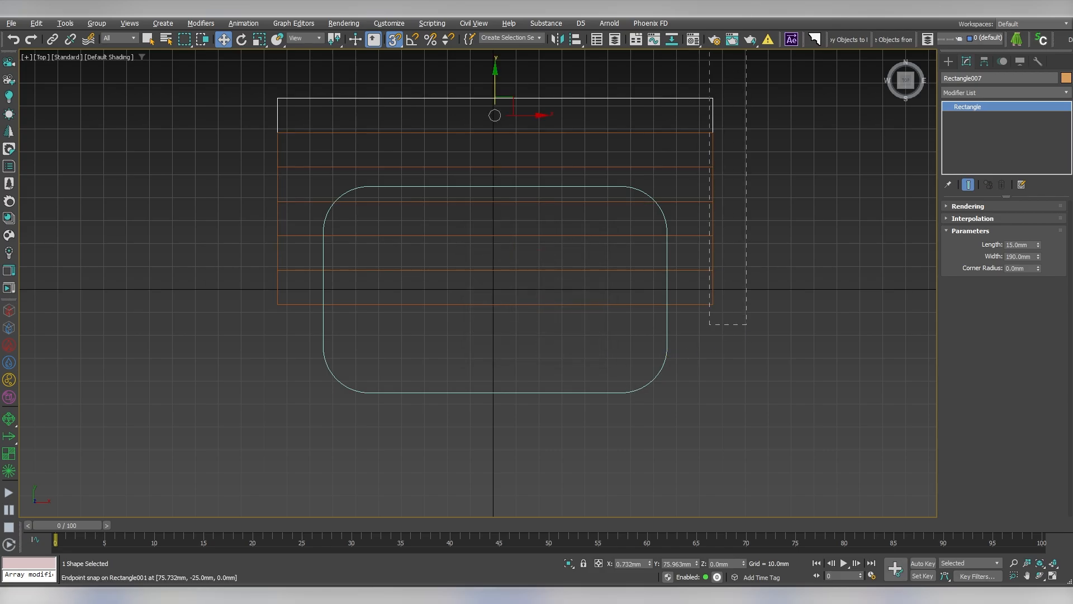
- Move all six strips down together with snapping so the stack exactly covers the rounded rectangle's height
left_click_drag(710, 49, 707, 51)
left_click_drag(499, 164, 666, 293)
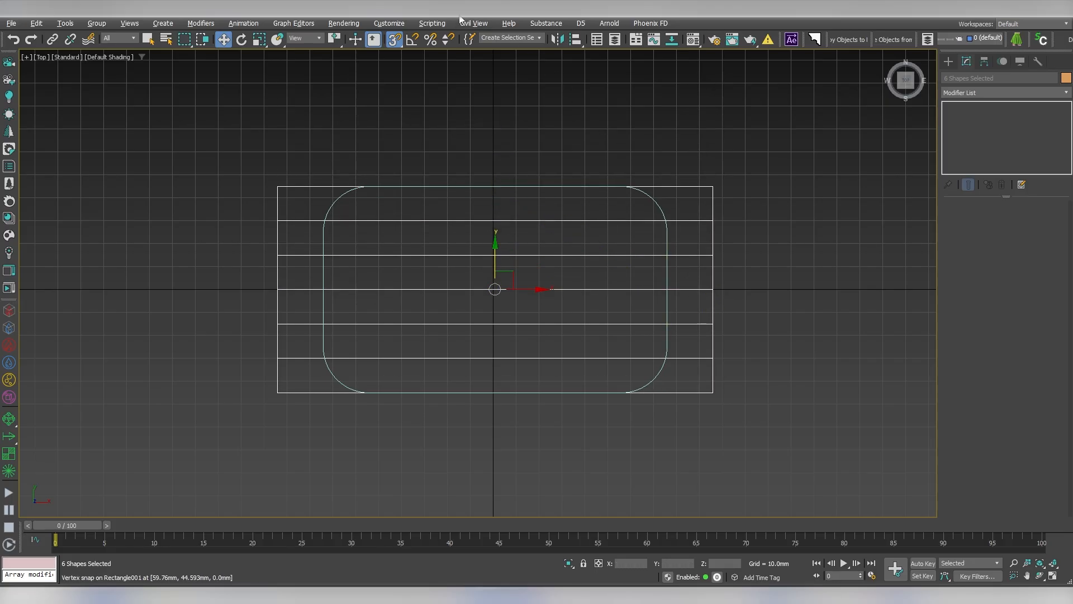
key("s")
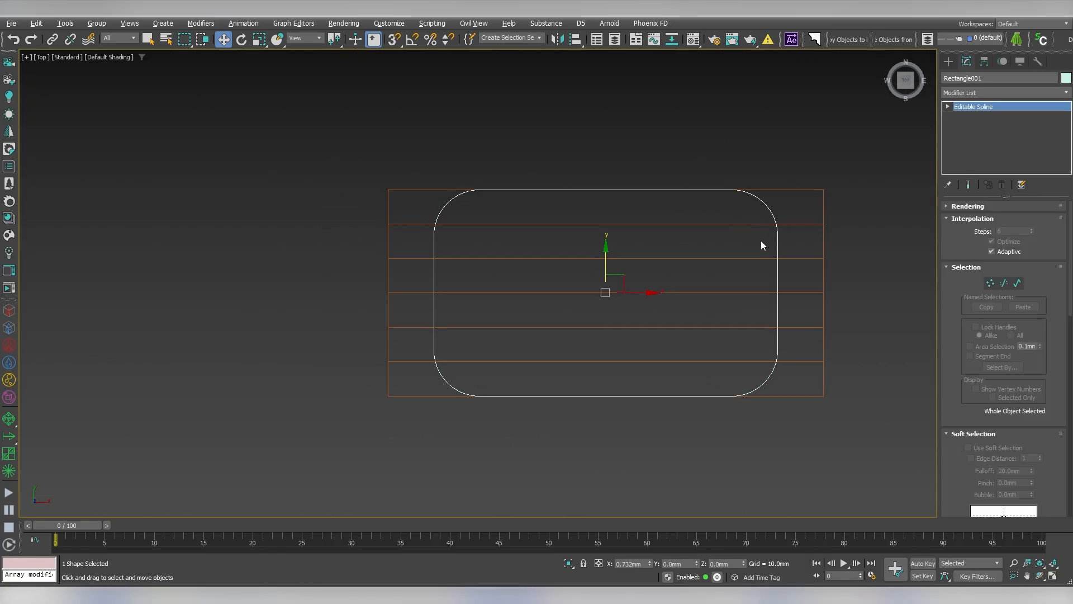
- Draw a circle inside the rounded rectangle, to the right of its center
middle_click_drag(762, 241, 738, 242)
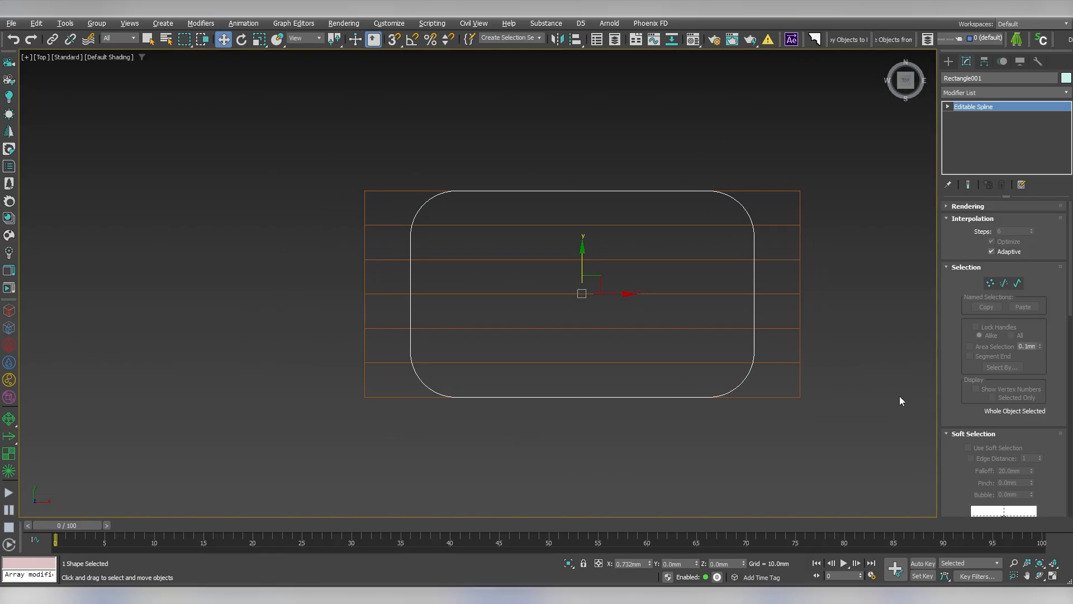
left_click(949, 61)
left_click(973, 163)
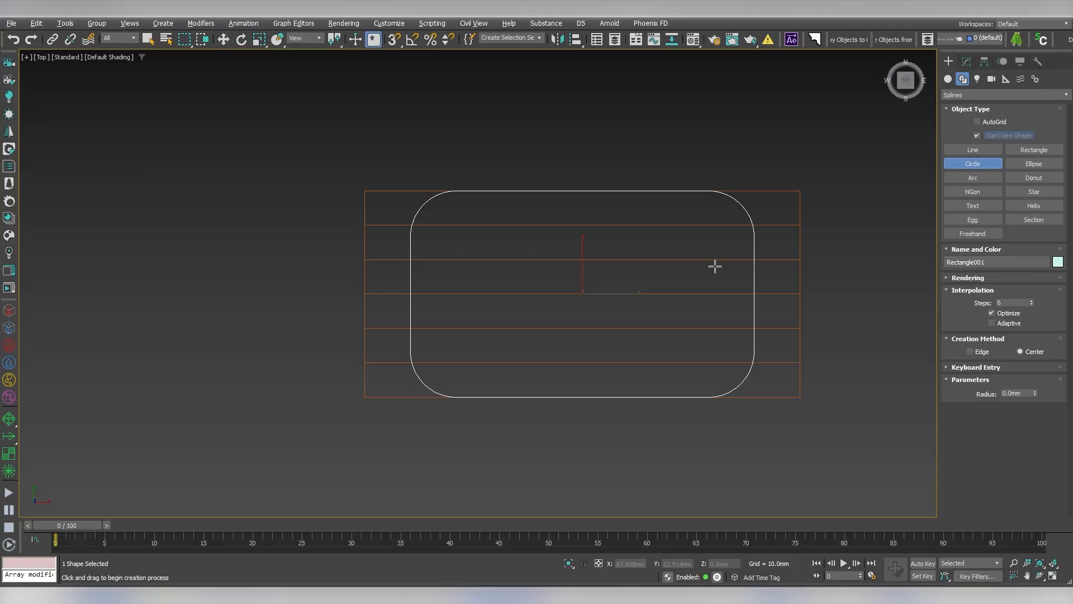
left_click_drag(646, 280, 673, 317)
key("w")
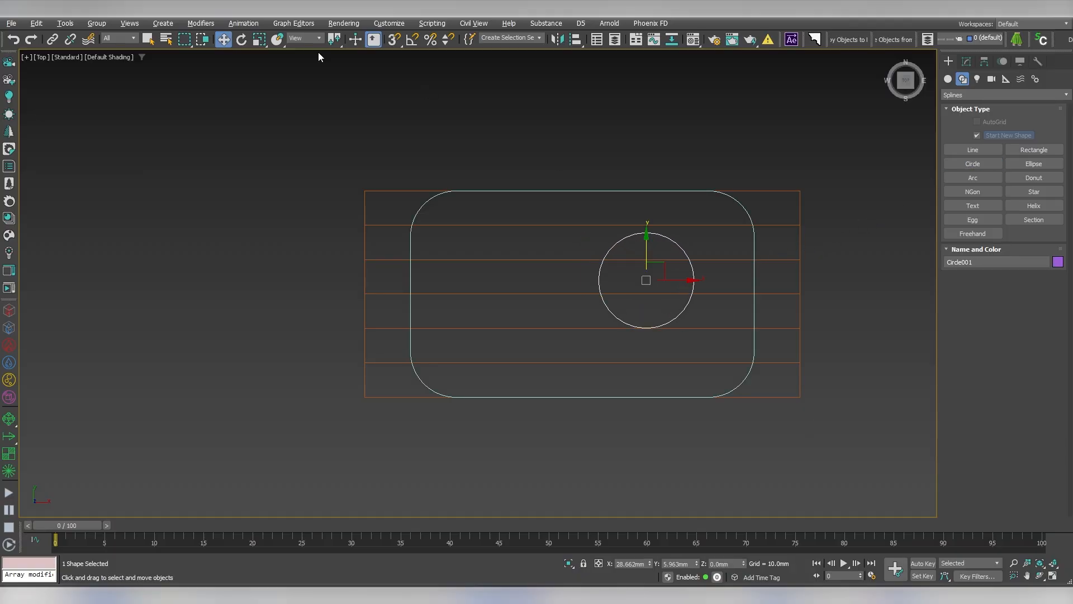
- Align the circle to the rounded rectangle on the X, Y and Z positions, pivot point to pivot point
left_click(575, 39)
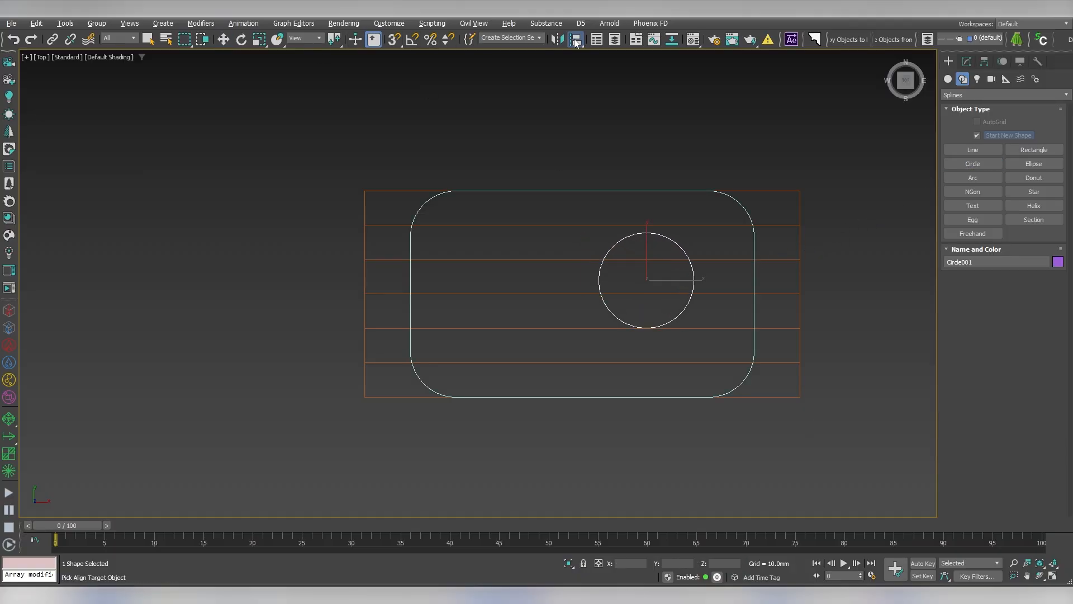
left_click(737, 201)
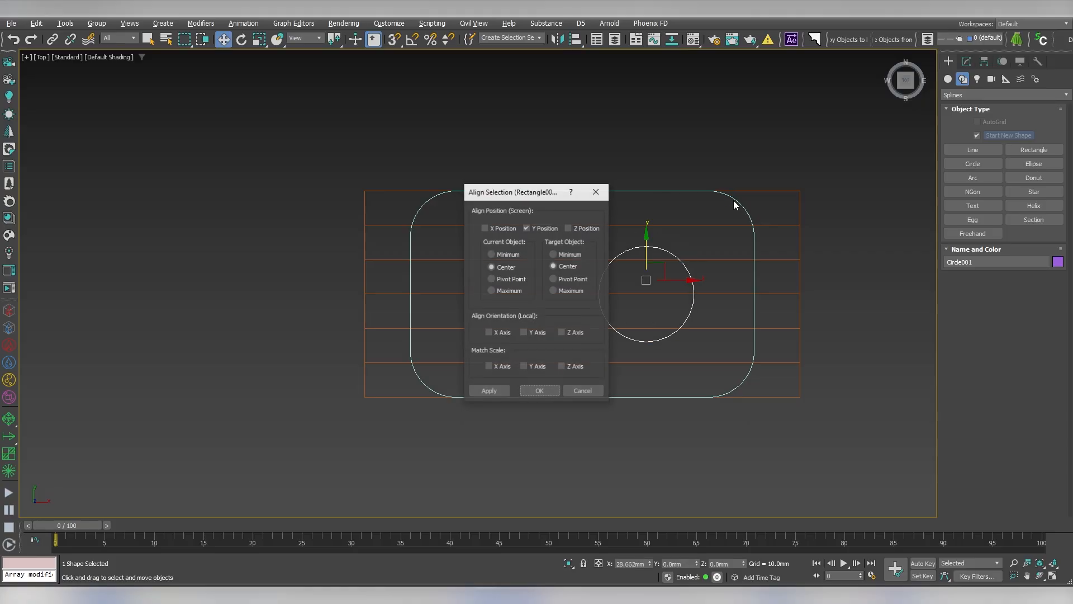
left_click(485, 228)
left_click(586, 228)
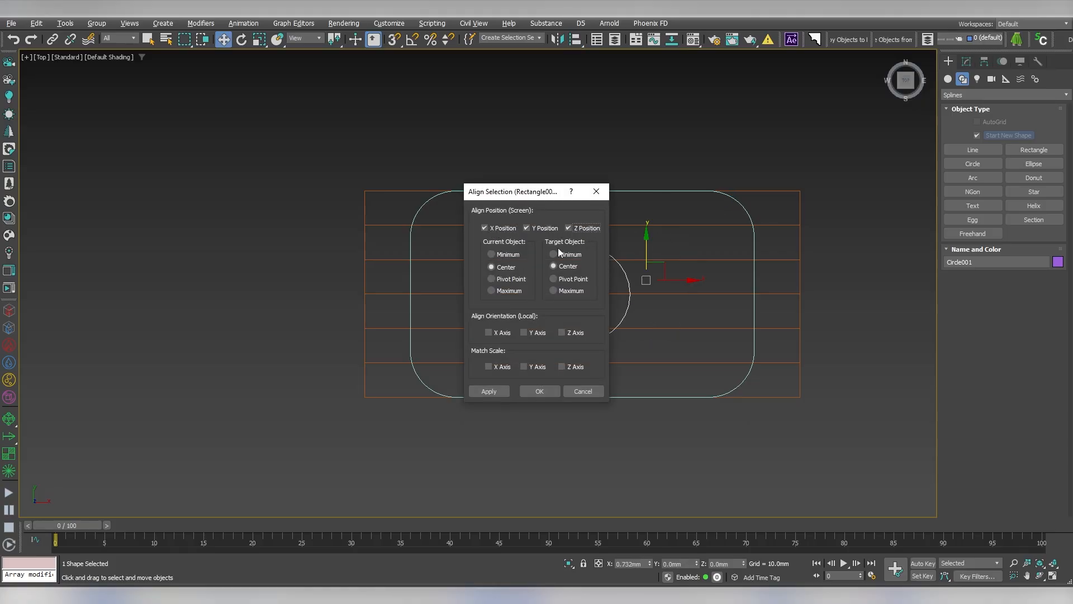
left_click(505, 278)
left_click(569, 279)
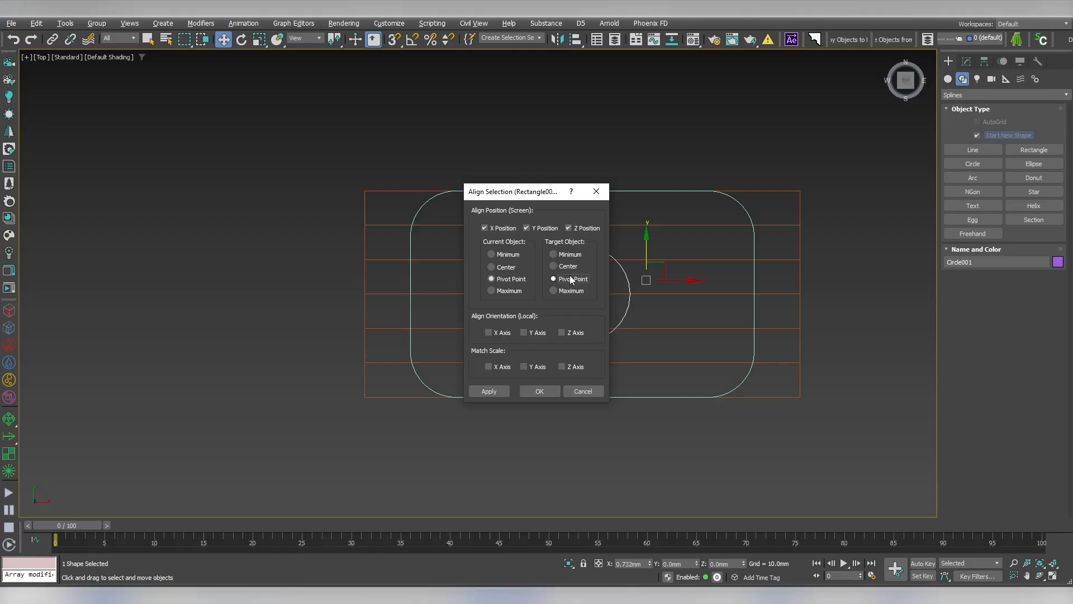
left_click(546, 393)
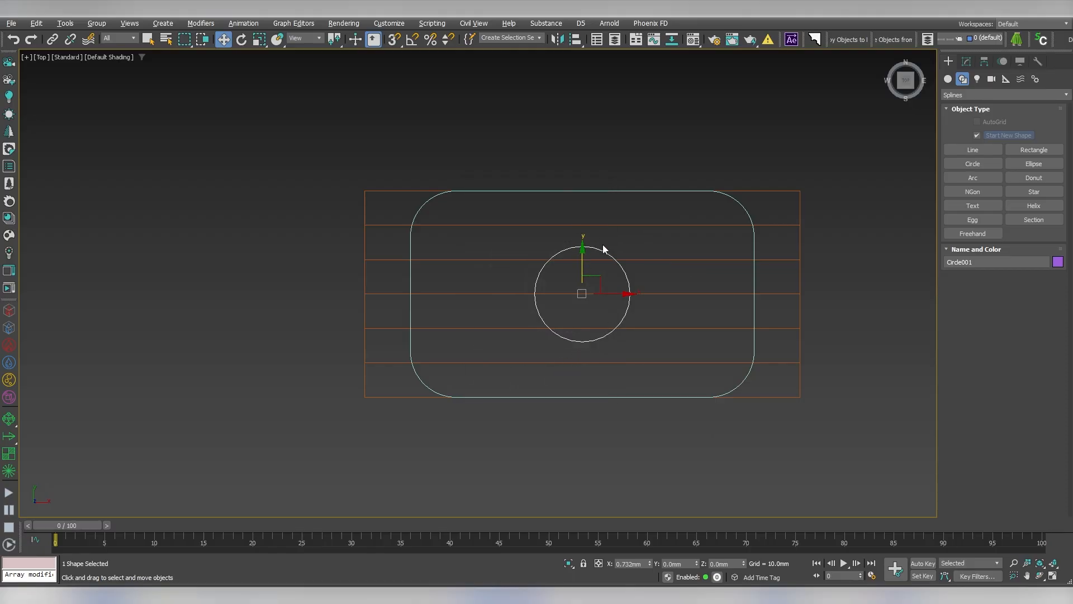
- Attach all six strips and the circle to the rounded rectangle as one editable spline using Attach Multiple
left_click(755, 250)
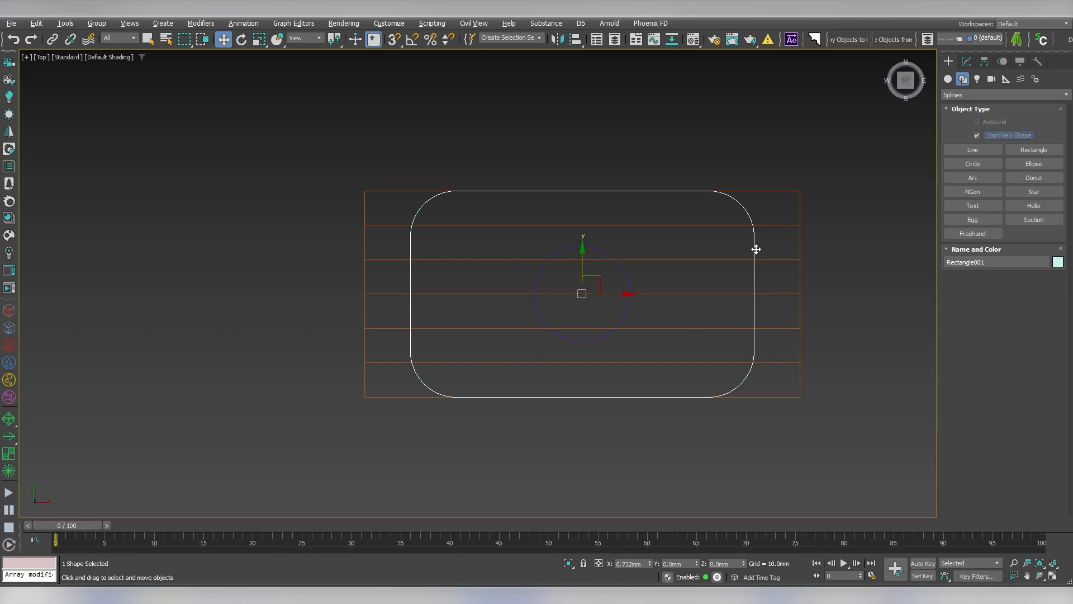
left_click(966, 59)
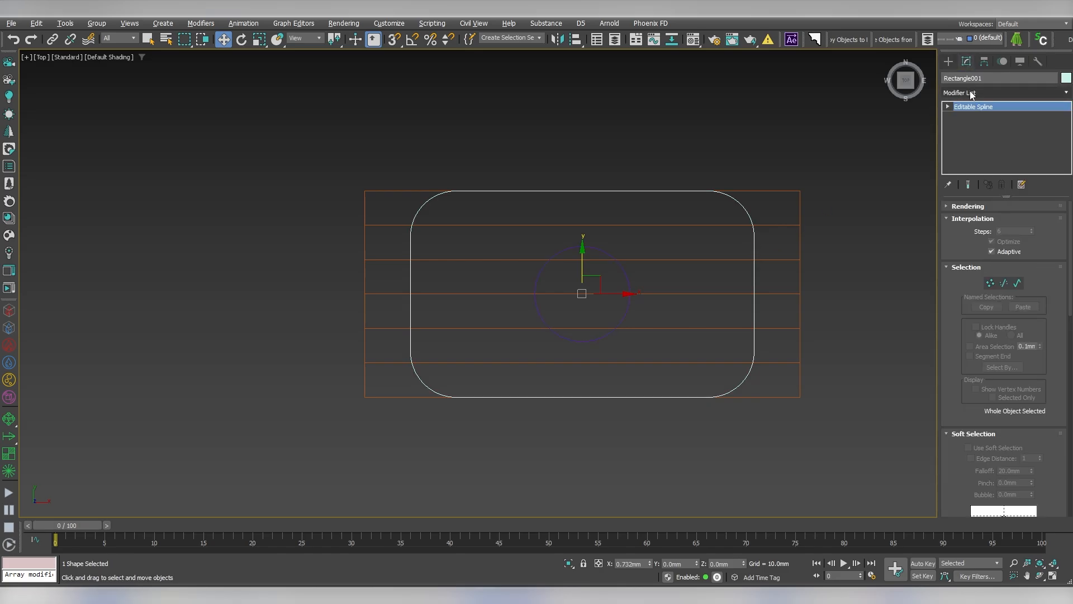
left_click_drag(961, 400, 955, 191)
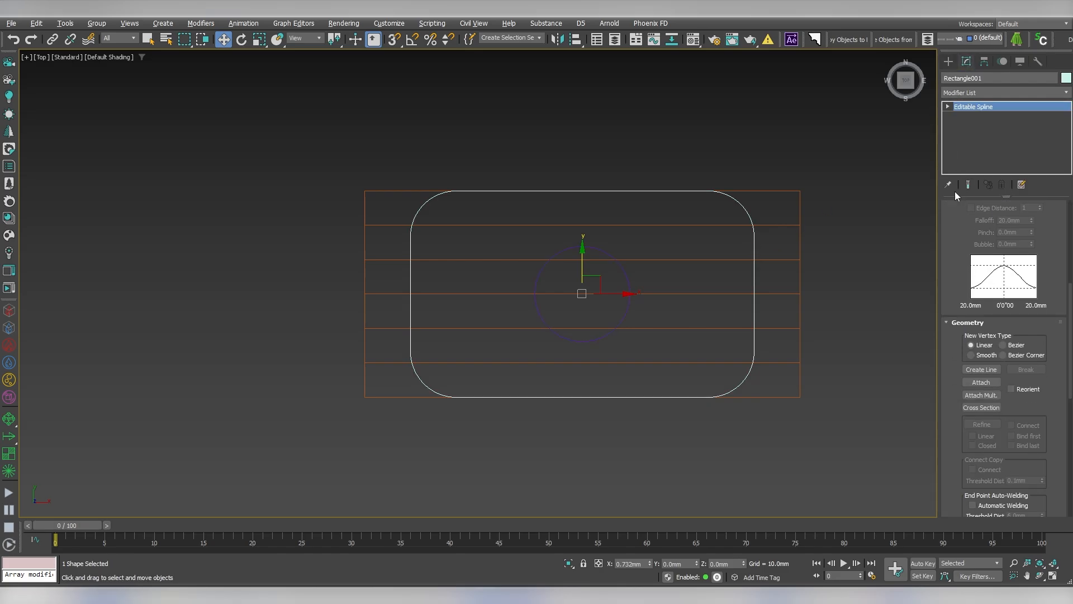
left_click(974, 396)
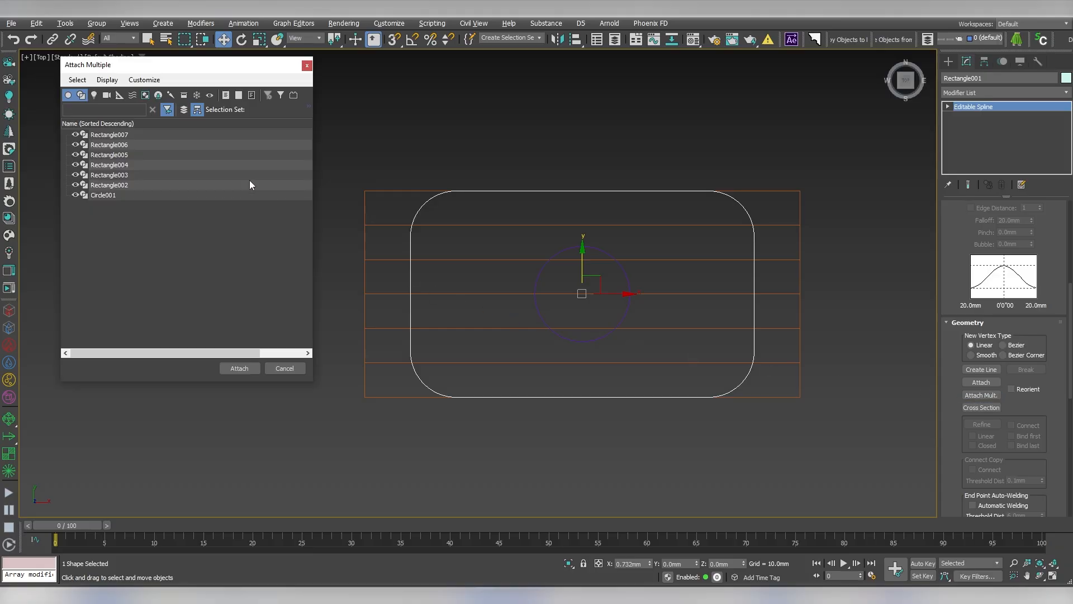
left_click(81, 95)
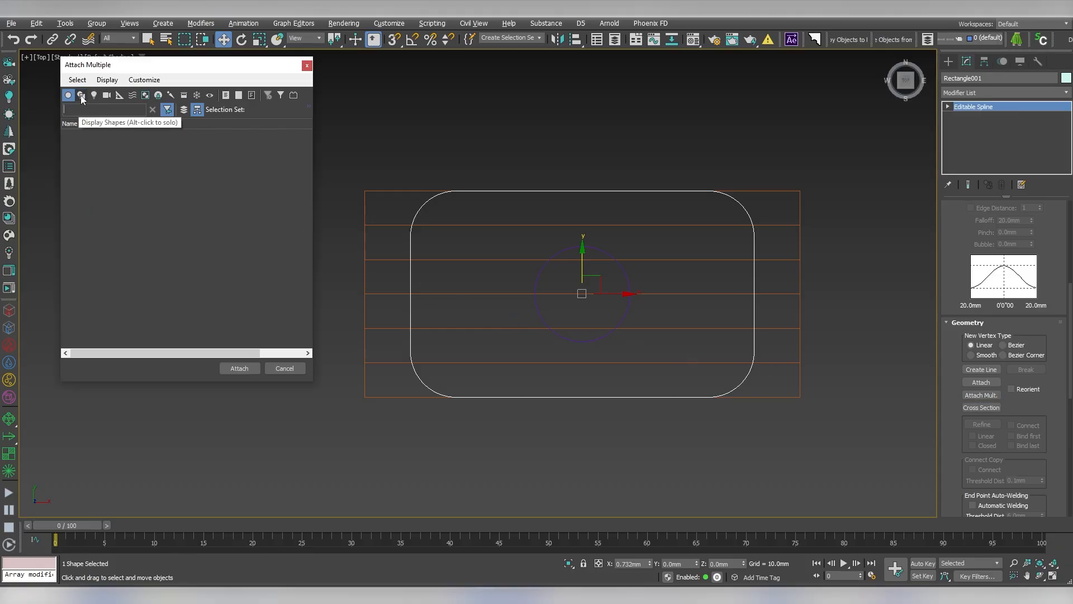
left_click(80, 96)
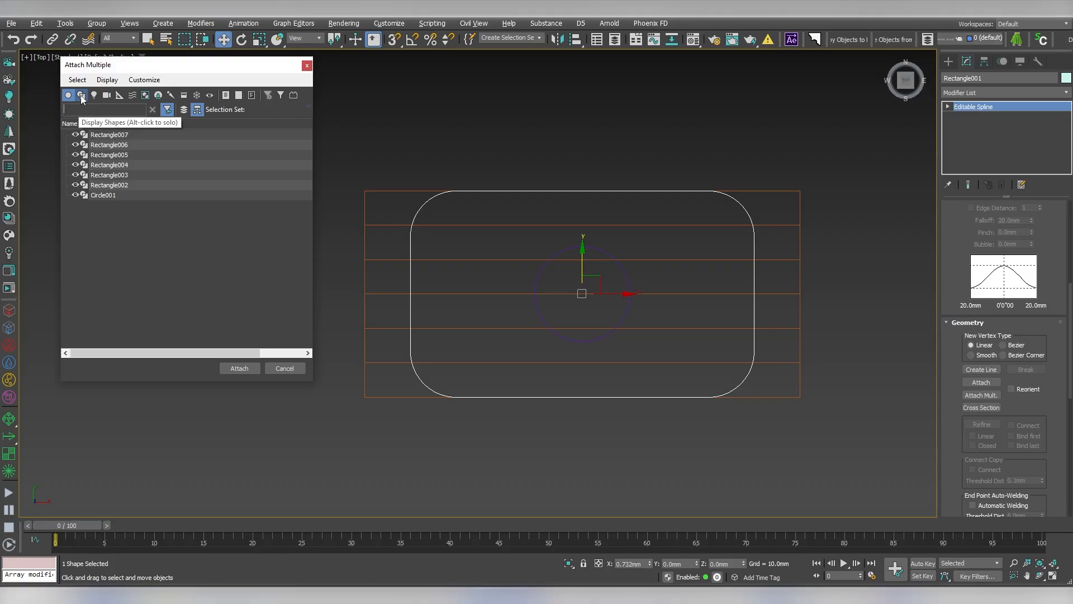
left_click(118, 135)
left_click(112, 196, "shift")
left_click(239, 368)
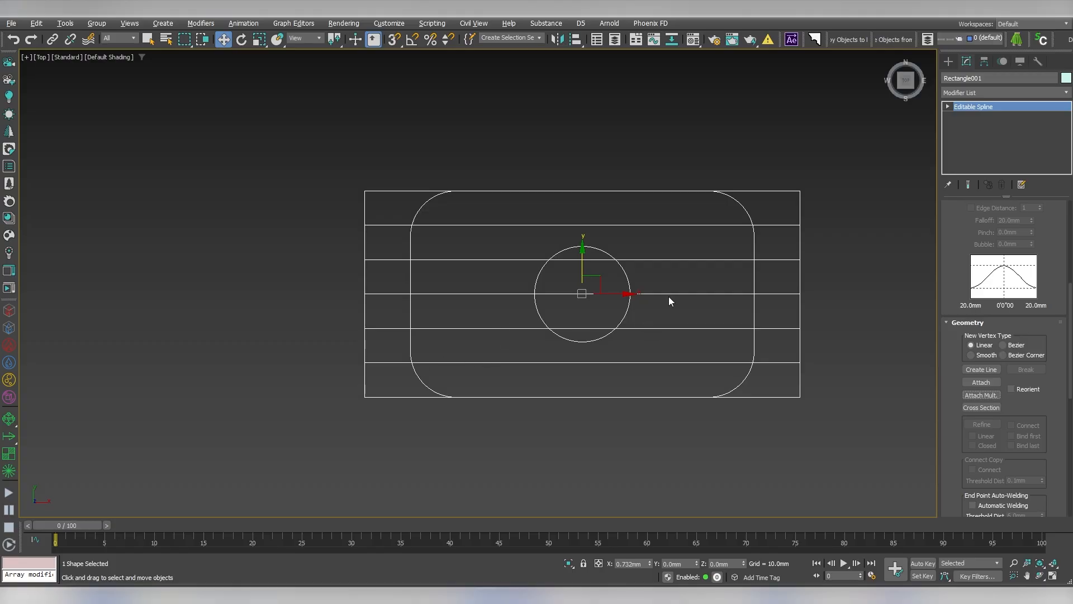
- Delete the vertical end segments of the strips on both sides with window selection, leaving only their horizontal lines
middle_click_drag(726, 285, 692, 289)
left_click_drag(969, 225, 964, 496)
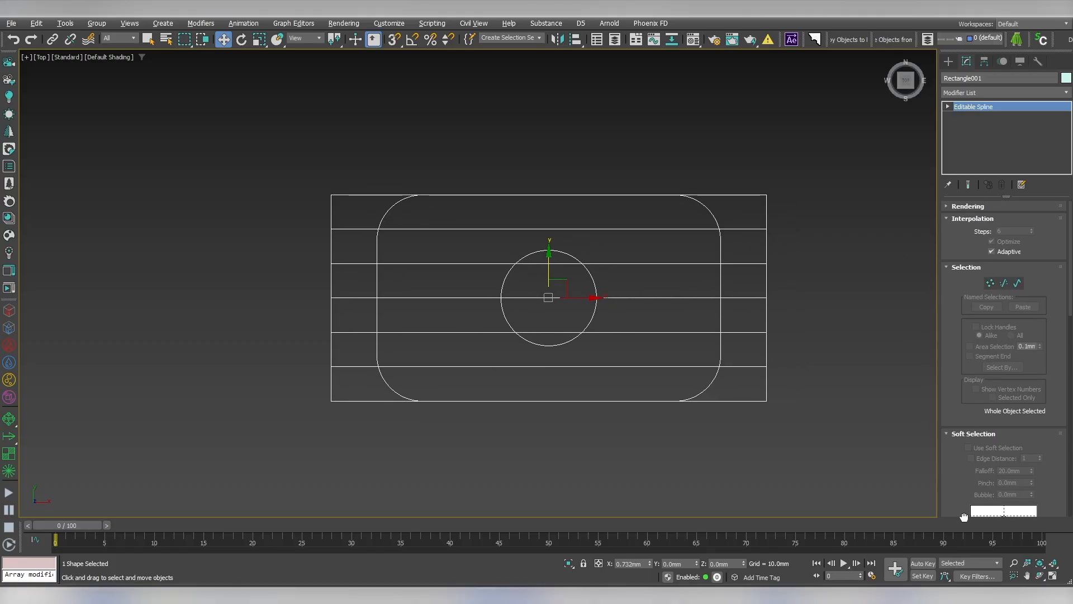
left_click(1004, 283)
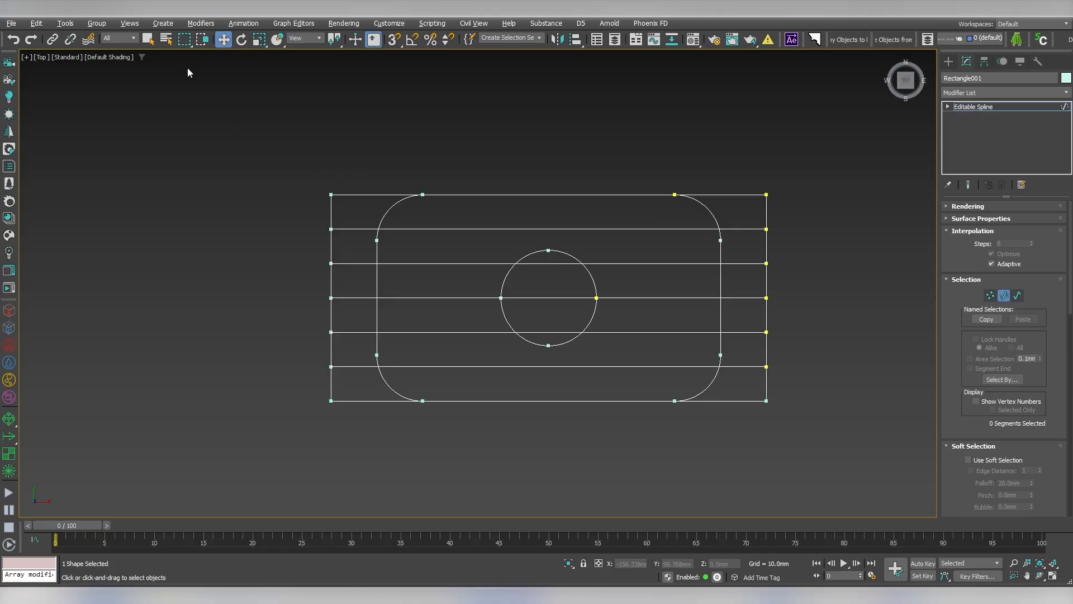
left_click(203, 39)
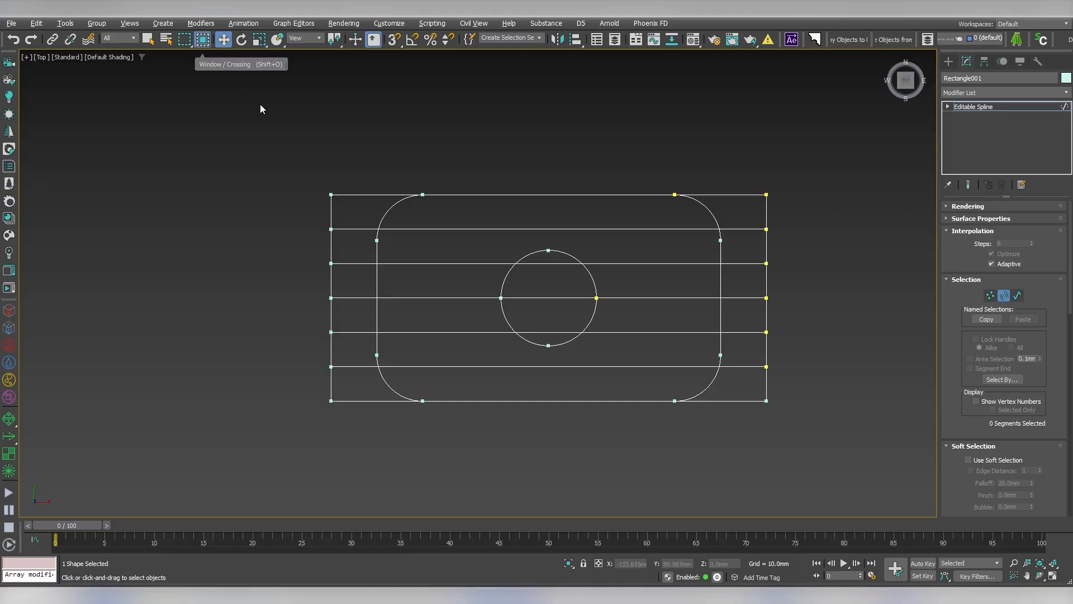
left_click_drag(752, 304, 752, 409)
key("Delete")
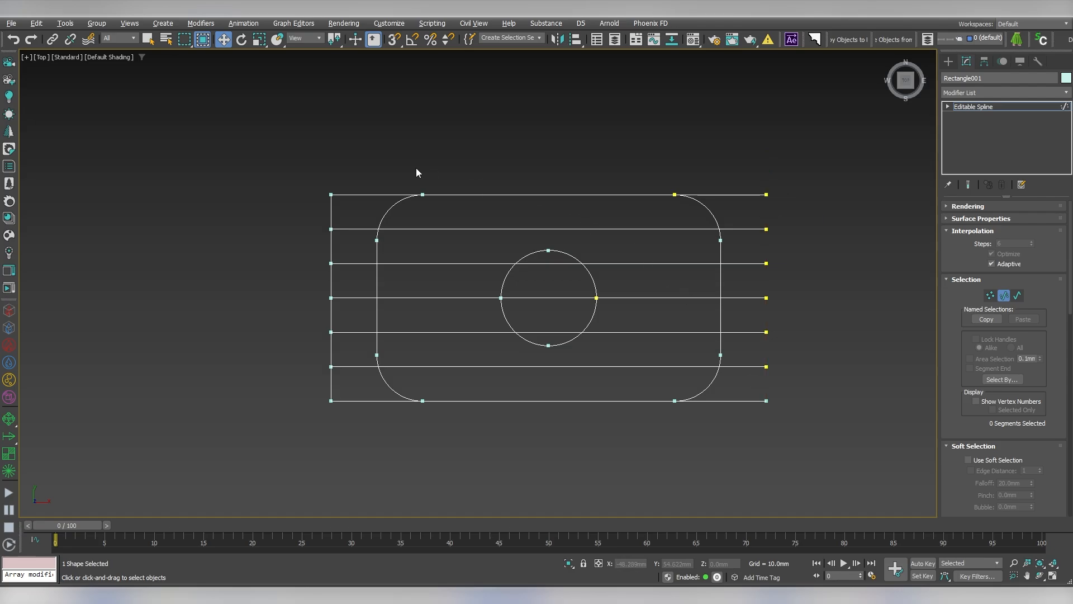
left_click_drag(344, 239, 318, 423)
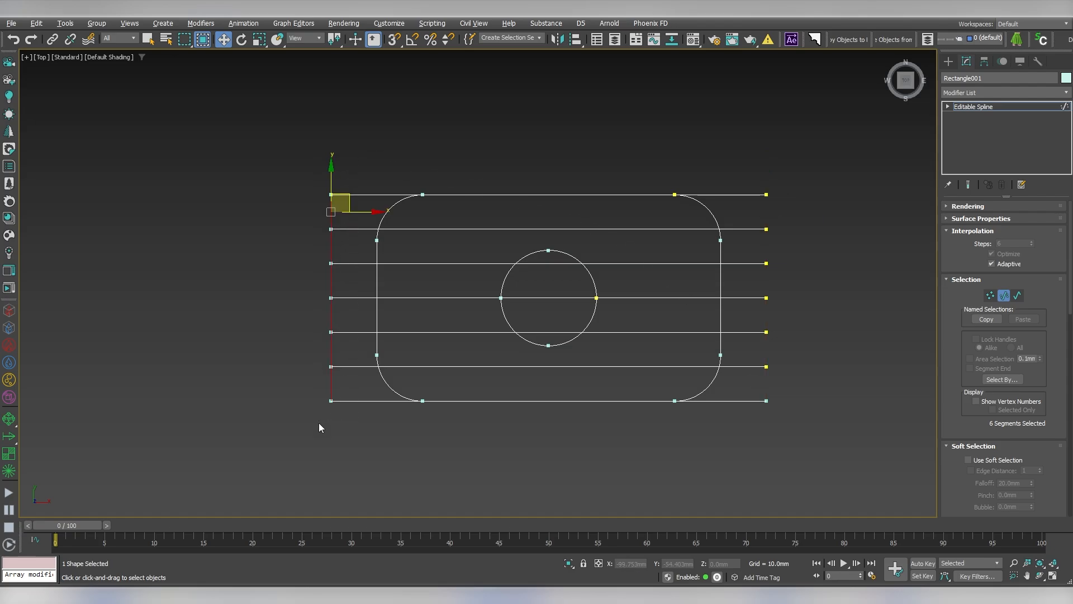
key("Delete")
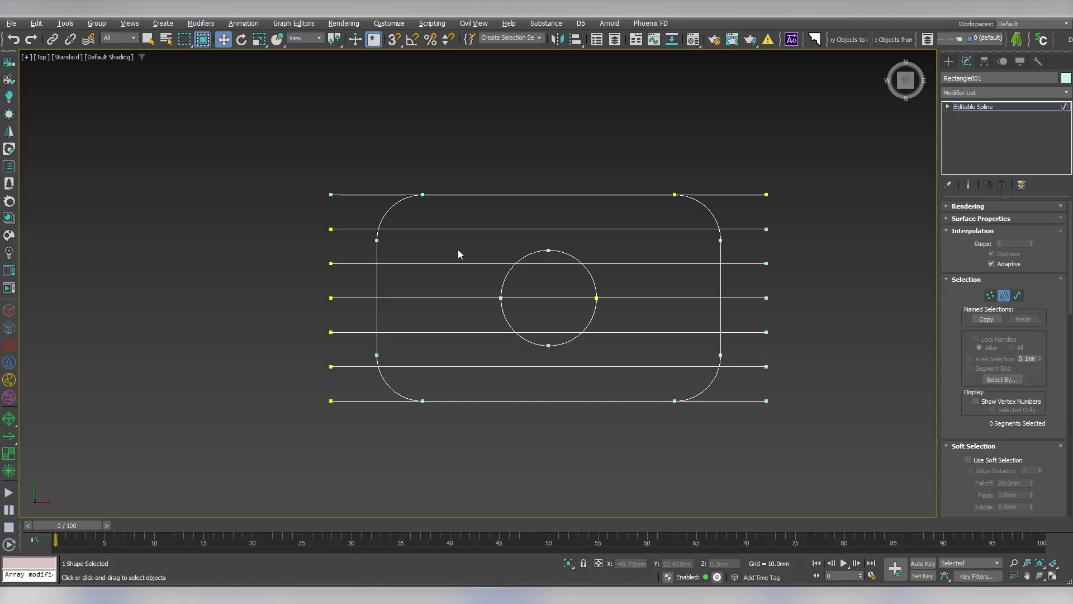
- Delete the duplicate overlapping segment on each of the five inner horizontal lines and leave segment editing
left_click_drag(763, 229, 757, 326)
right_click(762, 256)
right_click(756, 302)
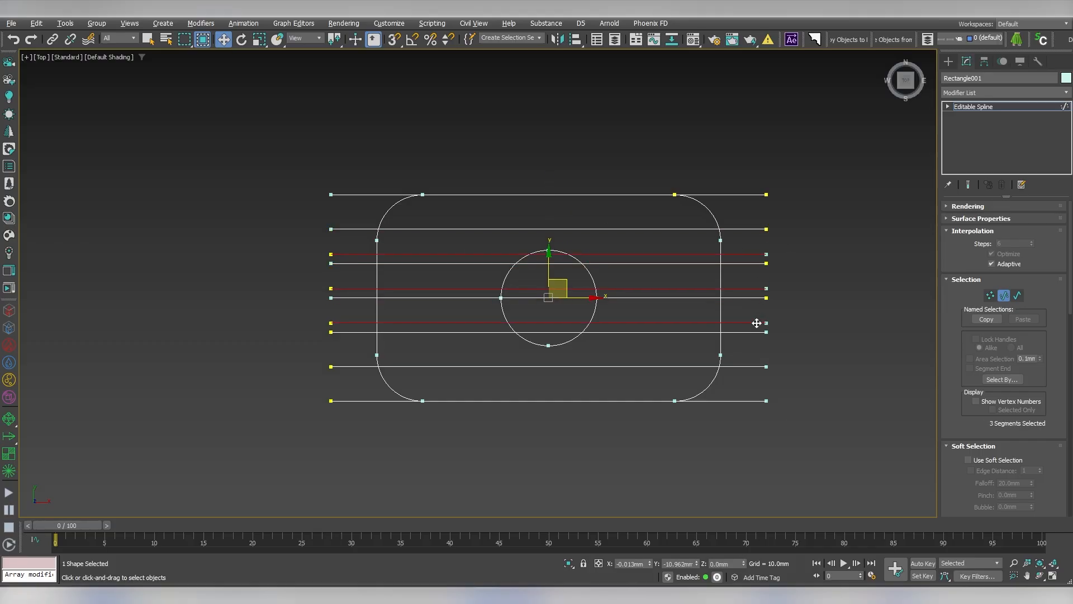
right_click(757, 326)
left_click(759, 334, "ctrl")
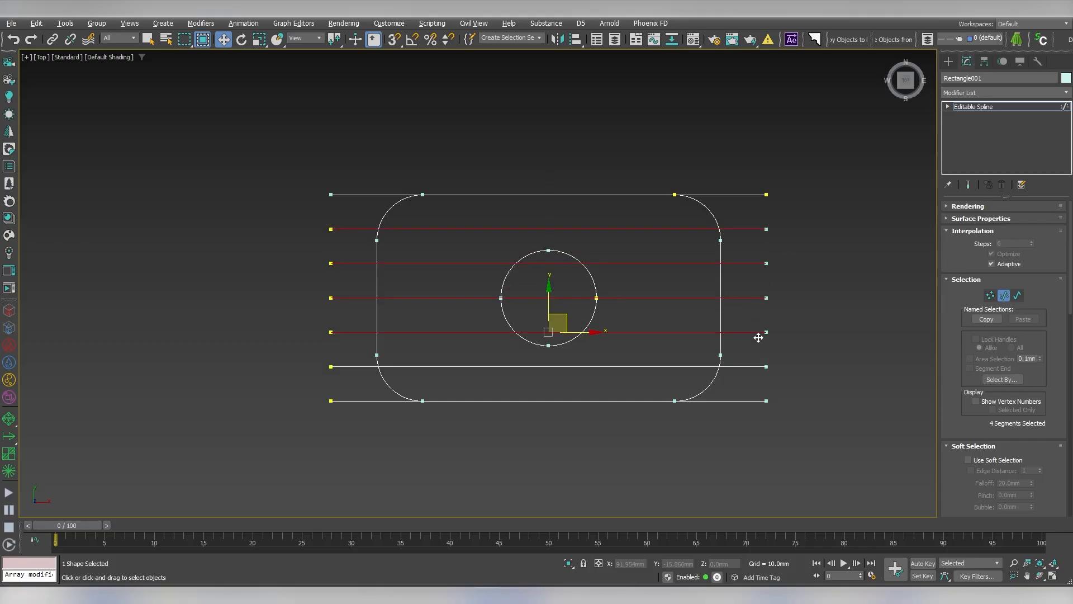
left_click(757, 367, "ctrl")
left_click(765, 383)
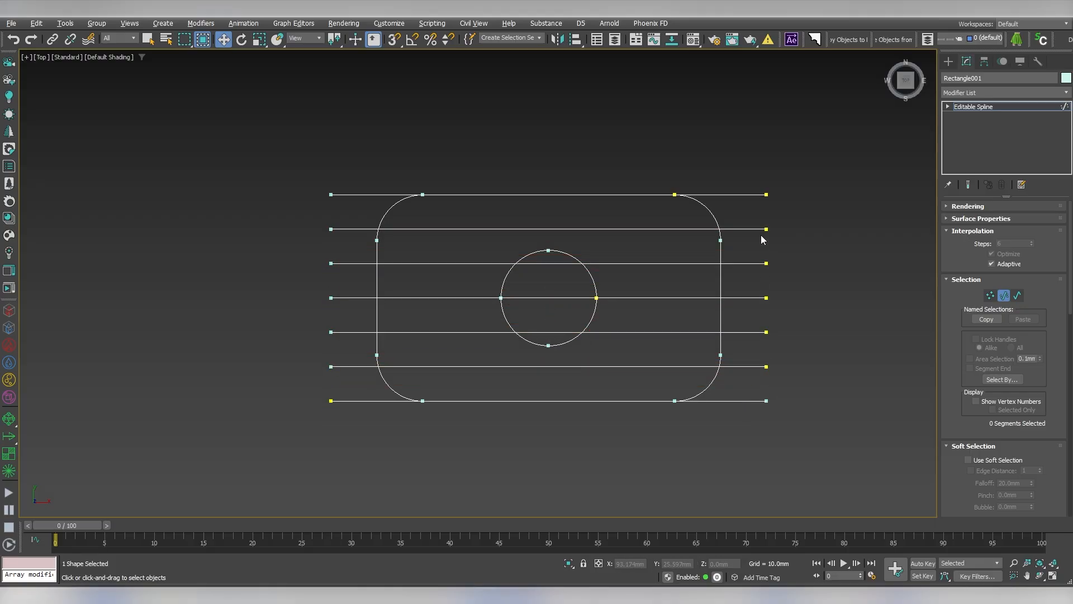
left_click(757, 195)
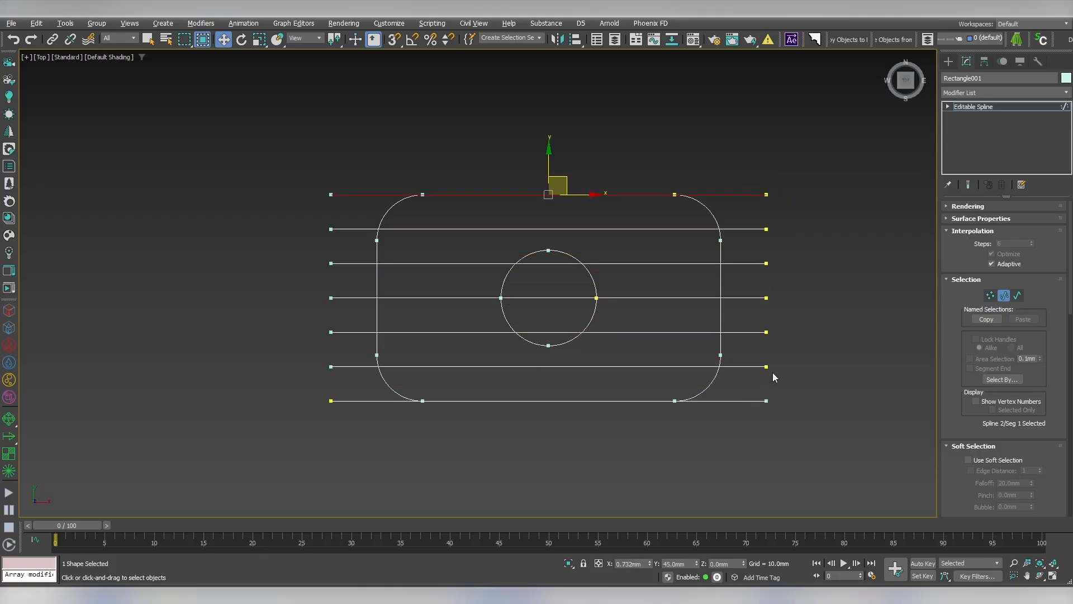
left_click(752, 400)
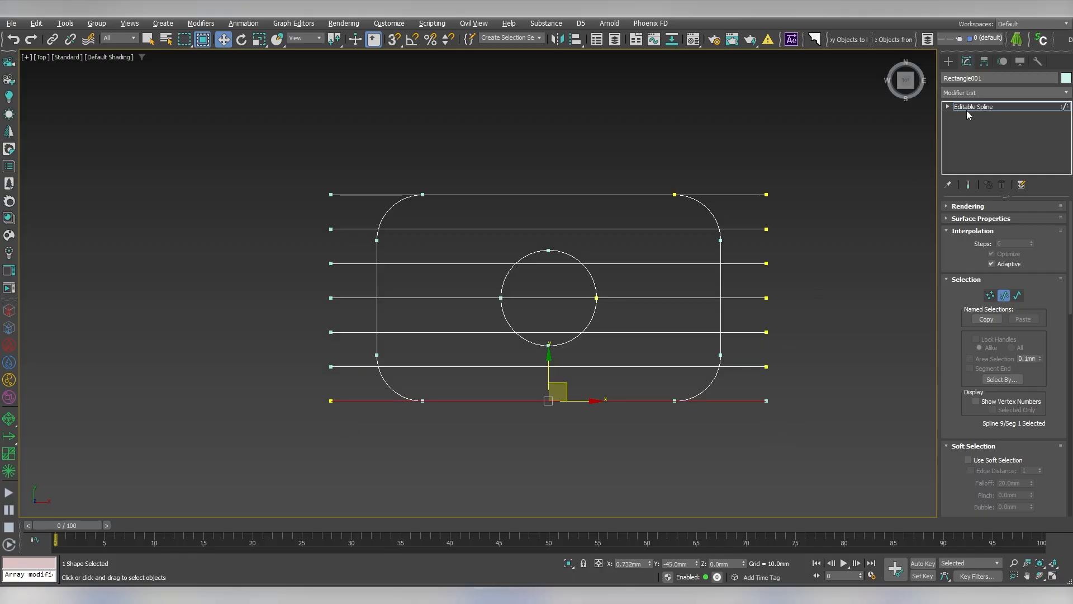
left_click(967, 107)
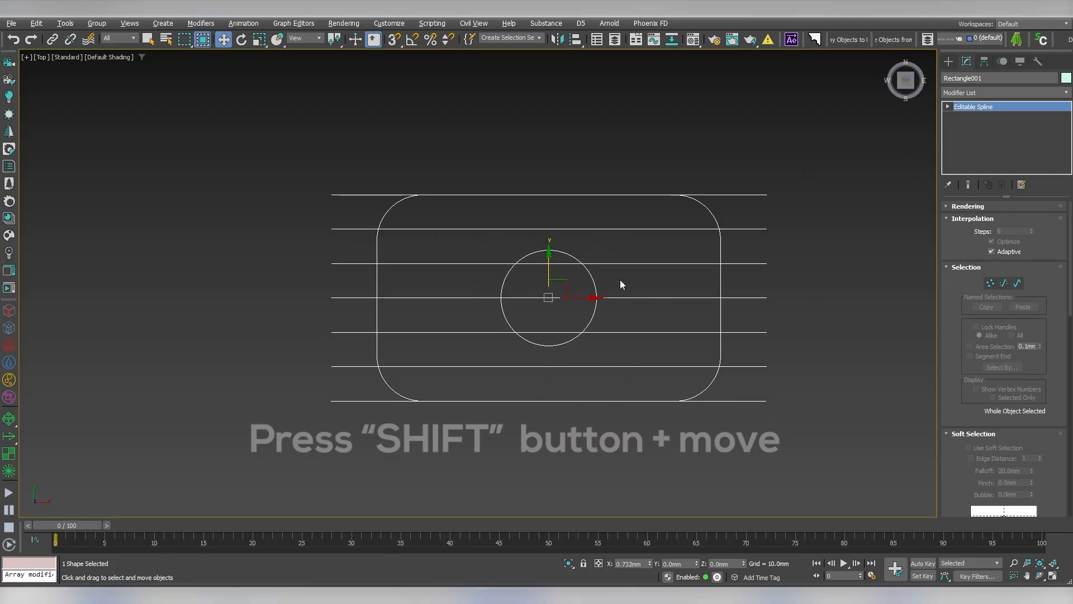
- Clone the combined spline to the right as five independent copies, placing the first at about X 212 mm
scroll(537, 300, "down", 5)
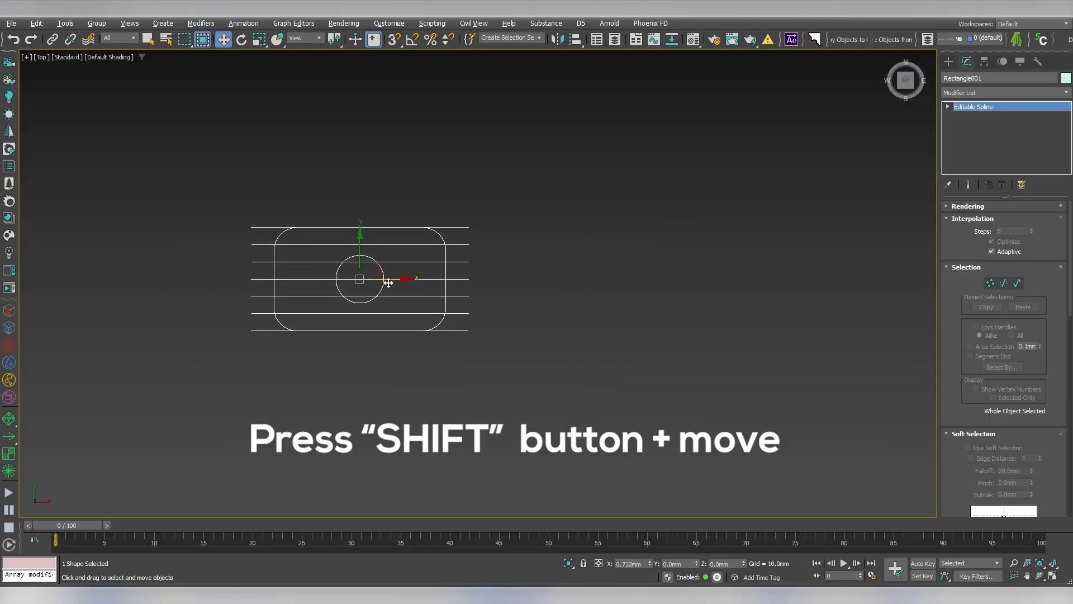
left_click_drag(389, 283, 630, 283, "shift")
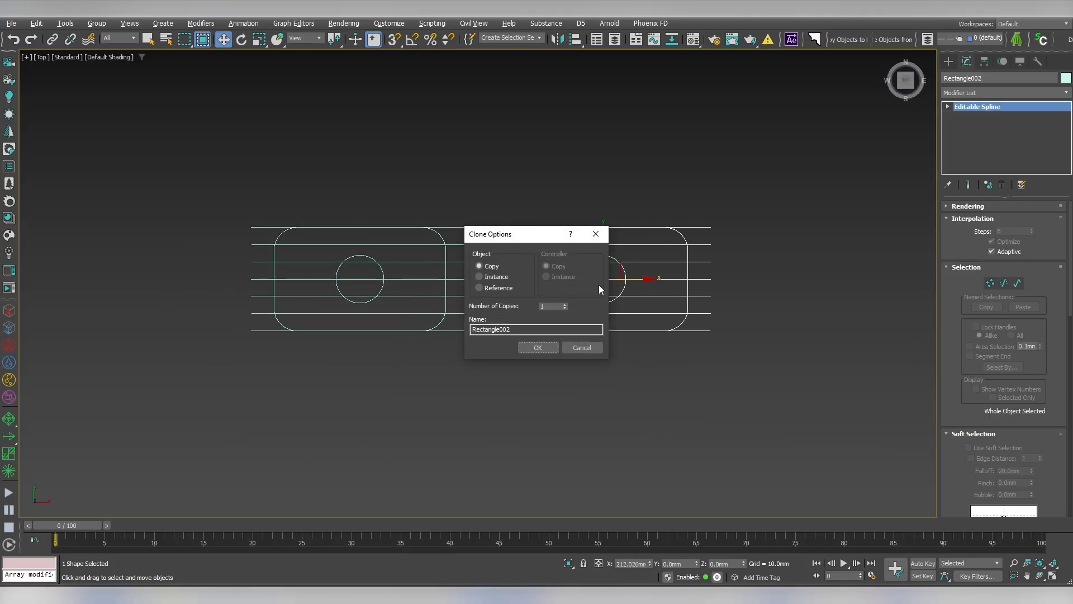
left_click(557, 307)
type("5")
left_click(565, 305)
left_click(537, 348)
- Delete the lower five horizontal line splines from the original shape
scroll(535, 345, "down", 2)
middle_click_drag(599, 328, 727, 304)
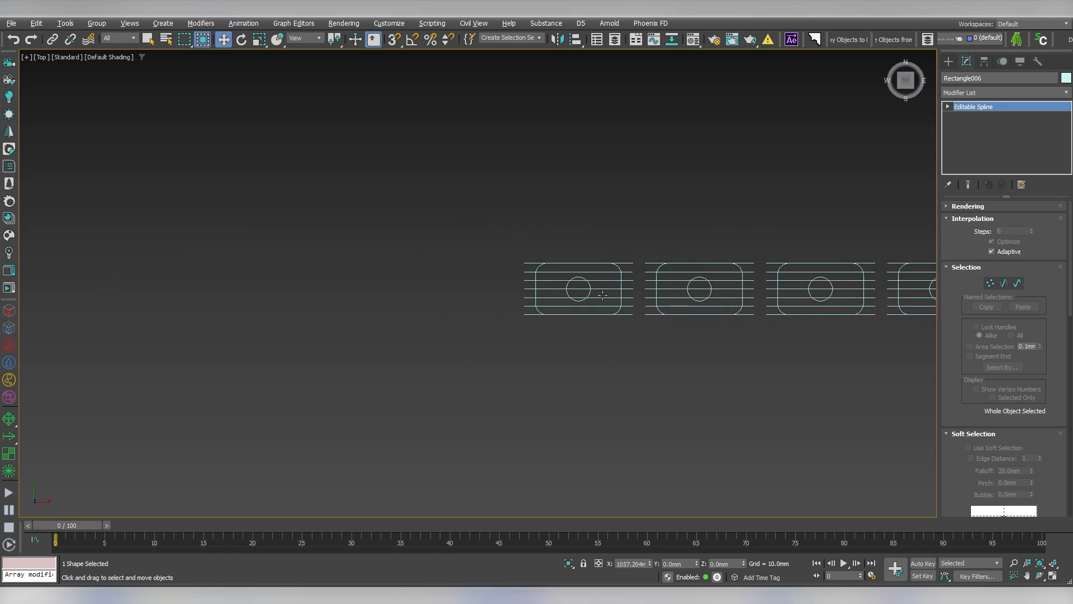
scroll(604, 293, "up", 5)
left_click(737, 417)
scroll(736, 338, "down", 2)
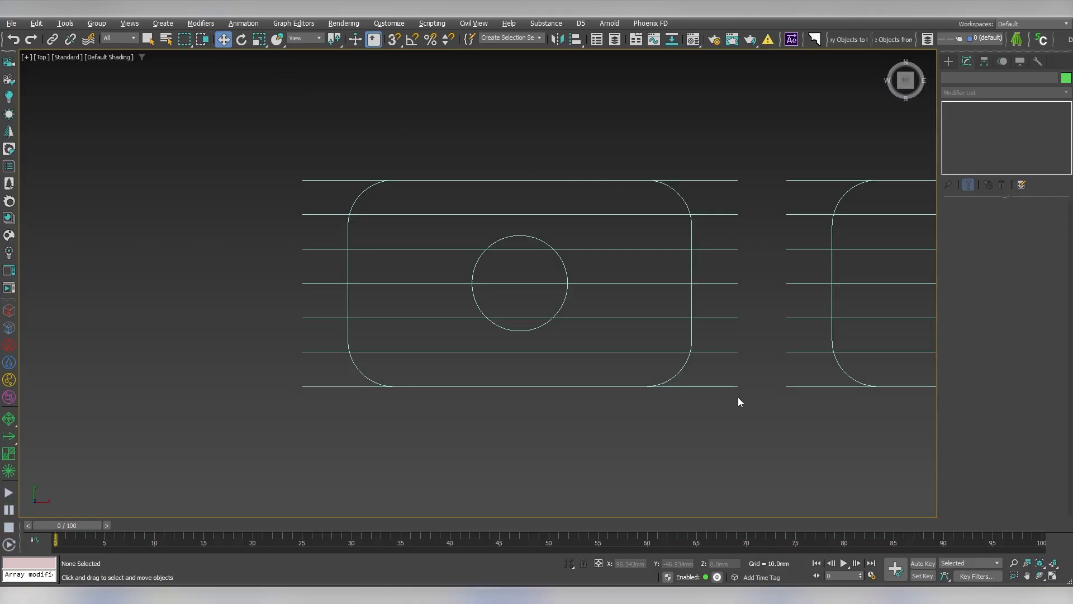
left_click_drag(738, 402, 683, 354)
key("z")
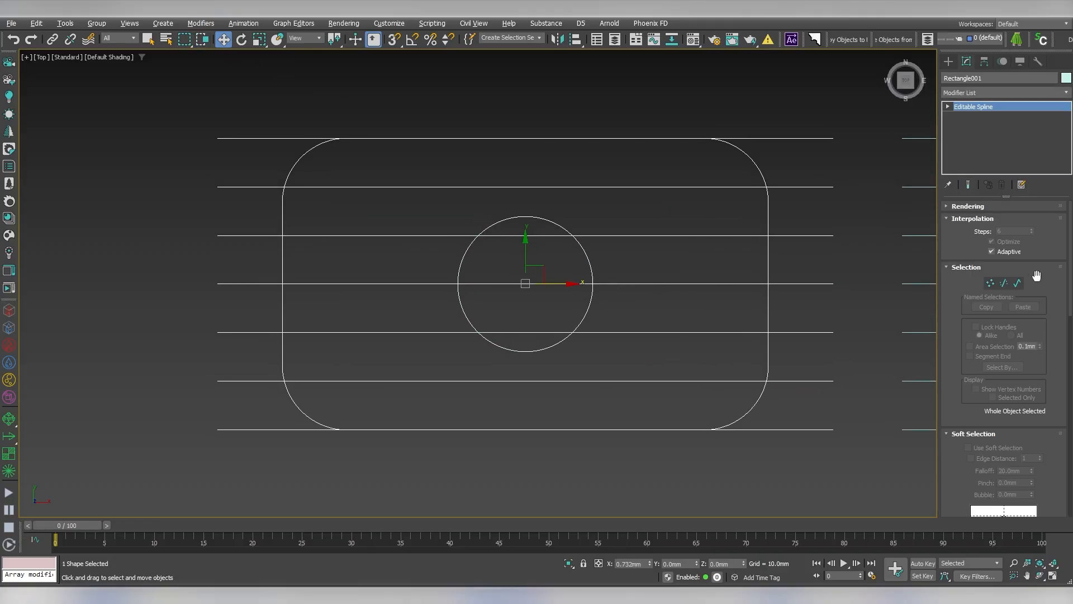
left_click(1018, 284)
left_click_drag(833, 450, 809, 234)
key("Delete")
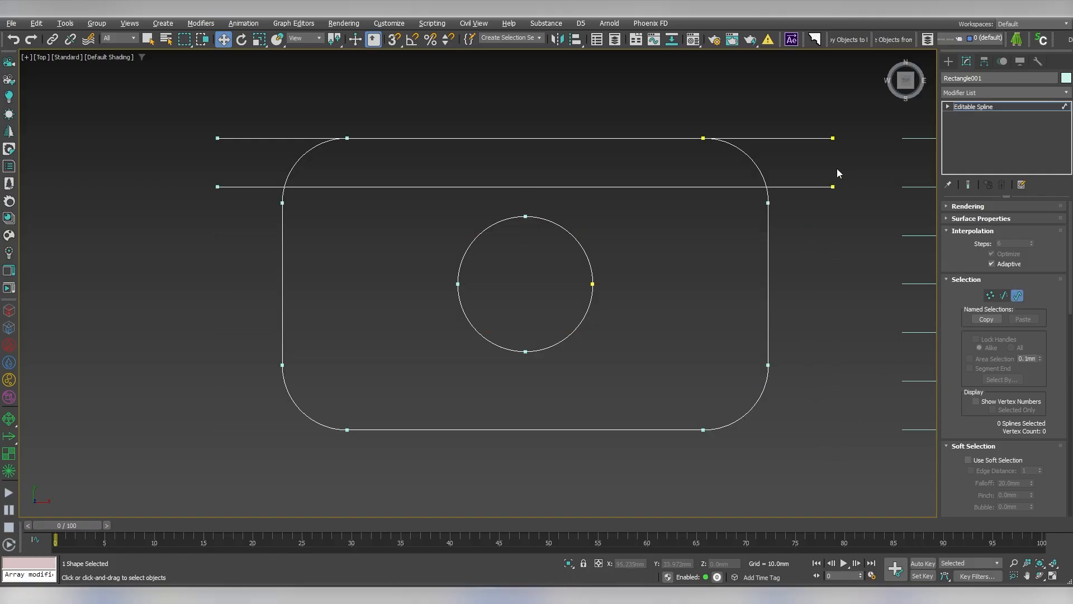
- Delete the top horizontal line and the circle from the original shape, keeping the rounded outline and the second line
left_click(809, 137)
key("Delete")
left_click_drag(635, 259, 463, 298)
key("Delete")
middle_click_drag(889, 302, 276, 311)
left_click(1017, 295)
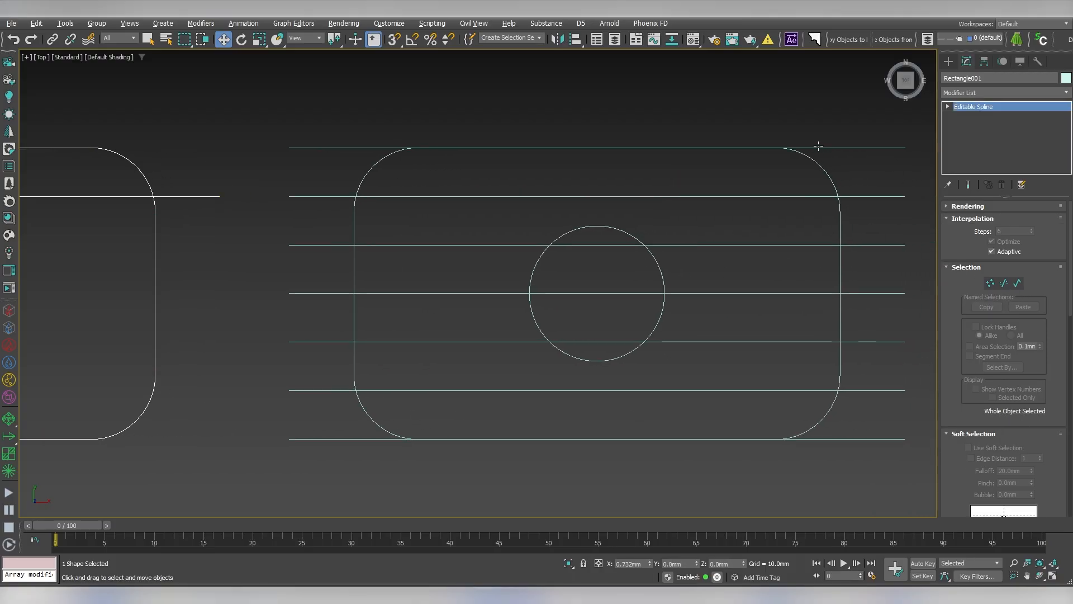
- Delete the surplus horizontal lines from the second and third shapes, keeping lines three and four from the top on the third
left_click_drag(709, 170, 709, 169)
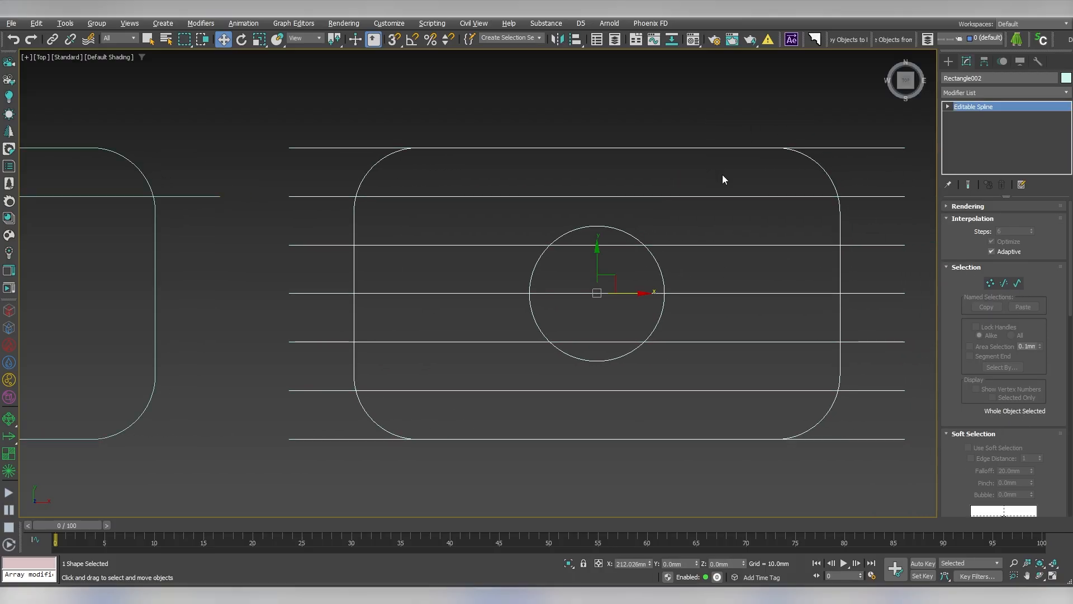
left_click(1018, 283)
left_click(887, 148)
left_click(887, 341, "ctrl")
key("Delete")
left_click(1018, 295)
left_click_drag(836, 118, 725, 174)
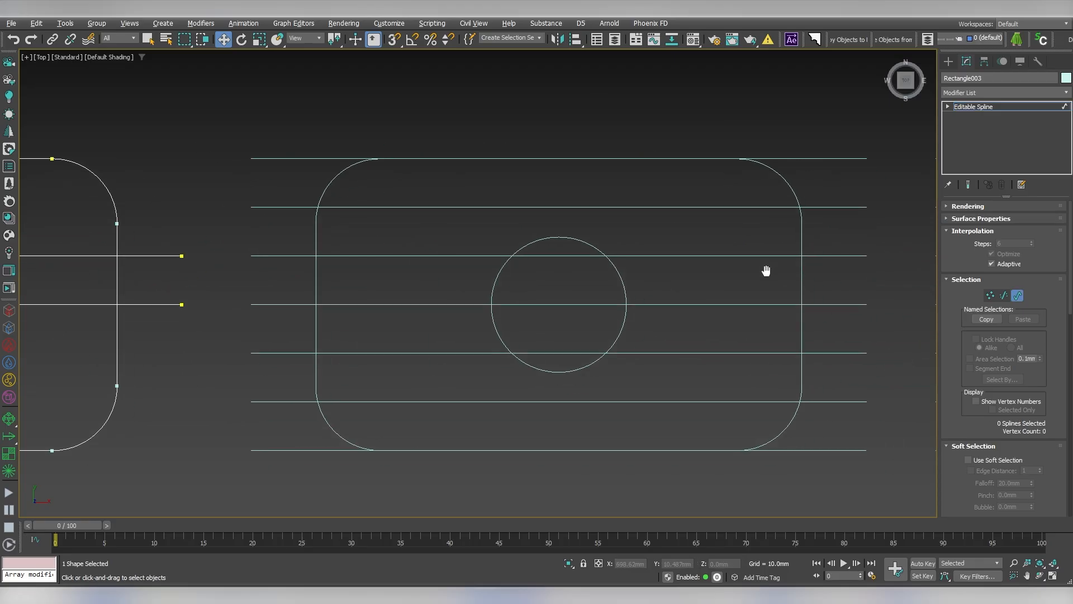
- Remove surplus splines from the last three shapes, keeping lines 4–5 plus circle, lines 5–6 plus circle, and line 6 without a circle
middle_click_drag(767, 270, 747, 261)
left_click(780, 440, "ctrl")
key("Delete")
left_click(1034, 107)
left_click_drag(800, 292, 725, 280)
left_click(1018, 283)
key("Delete")
scroll(522, 230, "down", 4)
left_click(1018, 283)
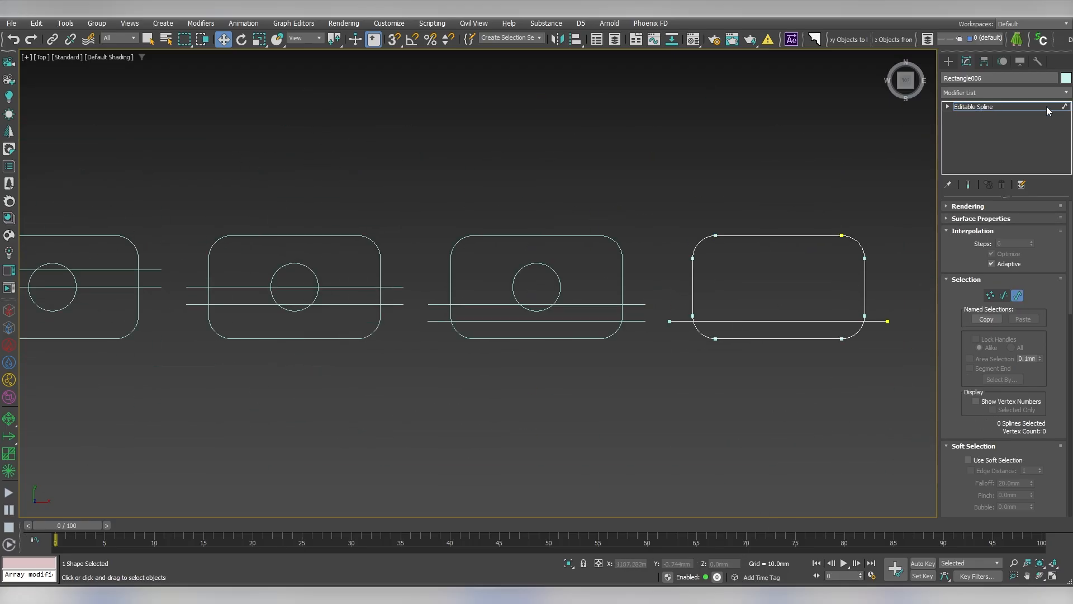
left_click(1047, 108)
- Trim away the last shape's outline above its horizontal line and both line ends that overhang the outline
scroll(891, 311, "up", 5)
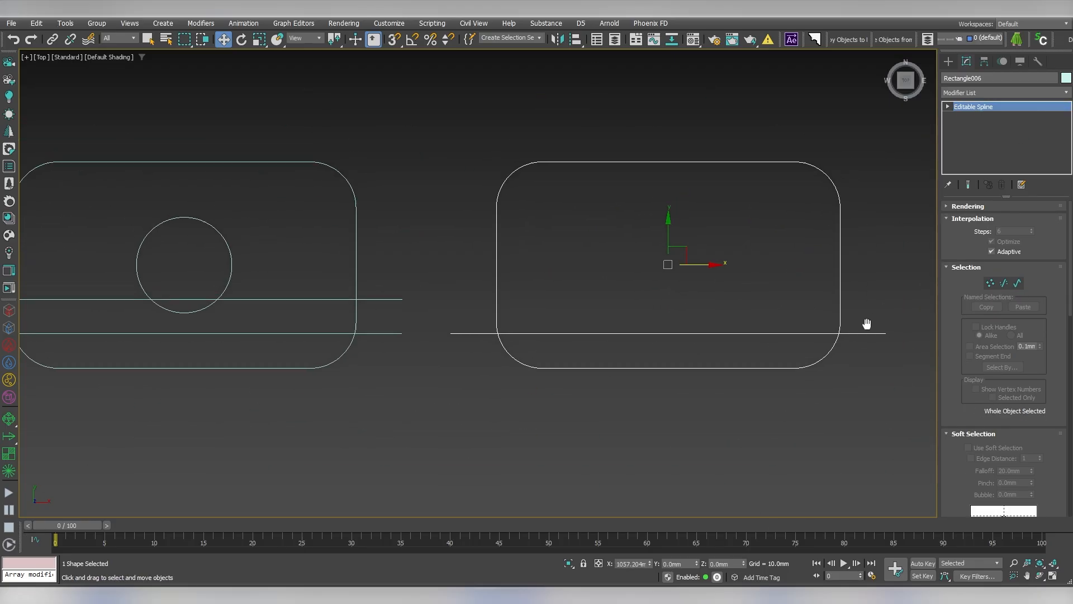
middle_click_drag(854, 338, 852, 343)
left_click(974, 434)
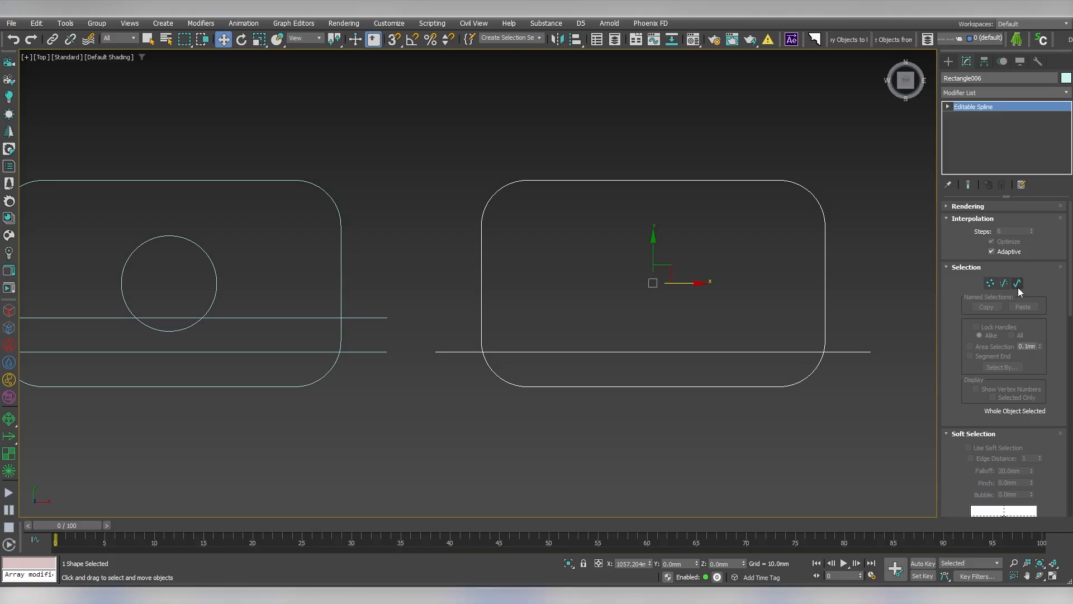
left_click(1018, 283)
scroll(951, 388, "down", 5)
scroll(960, 433, "down", 5)
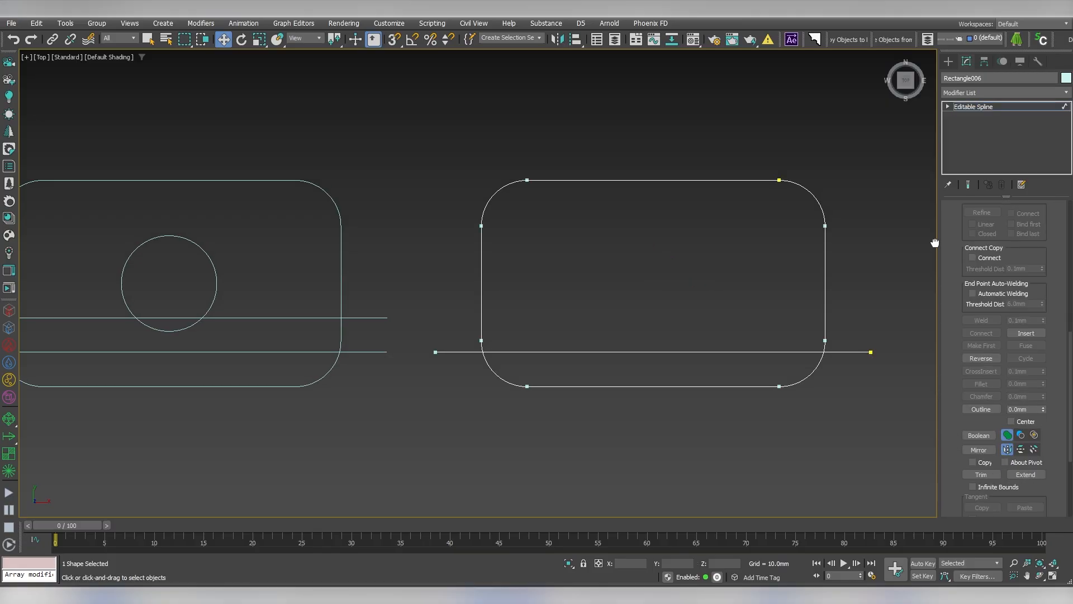
left_click(982, 474)
left_click(826, 323)
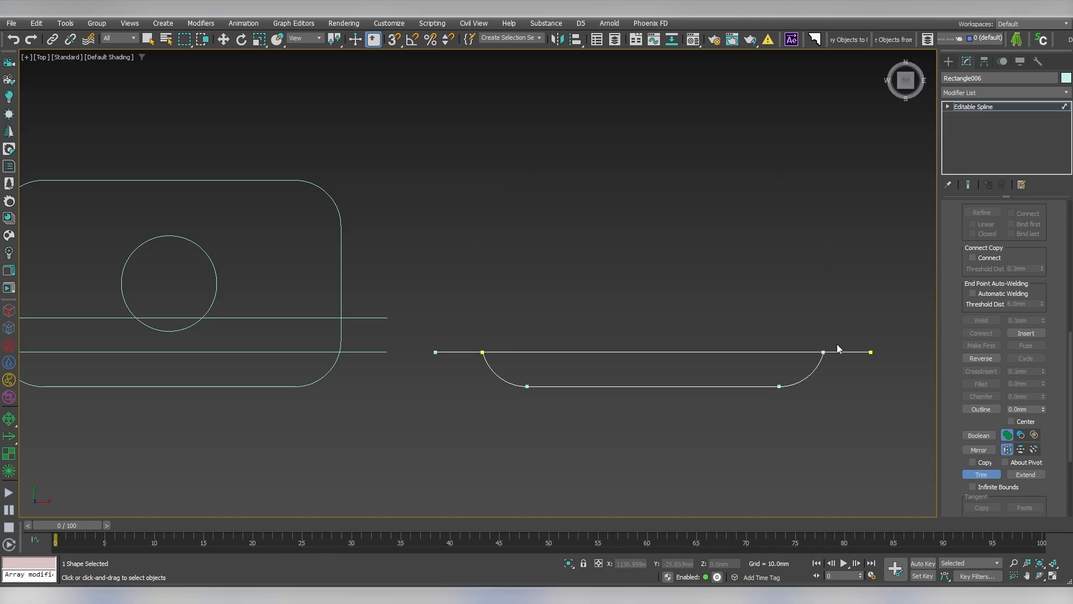
left_click(843, 352)
left_click(452, 351)
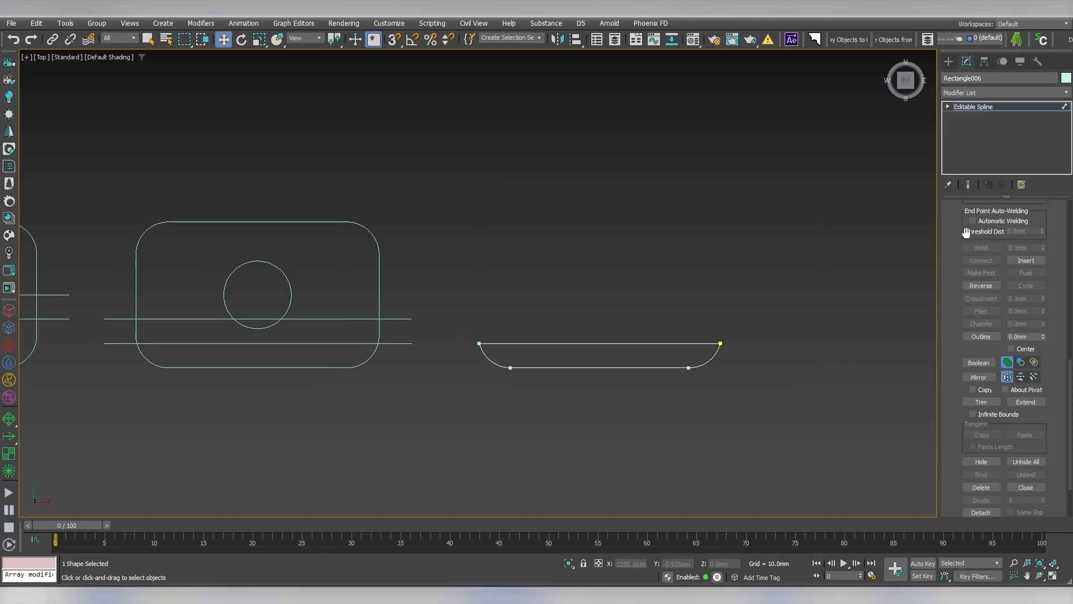
scroll(967, 231, "up", 10)
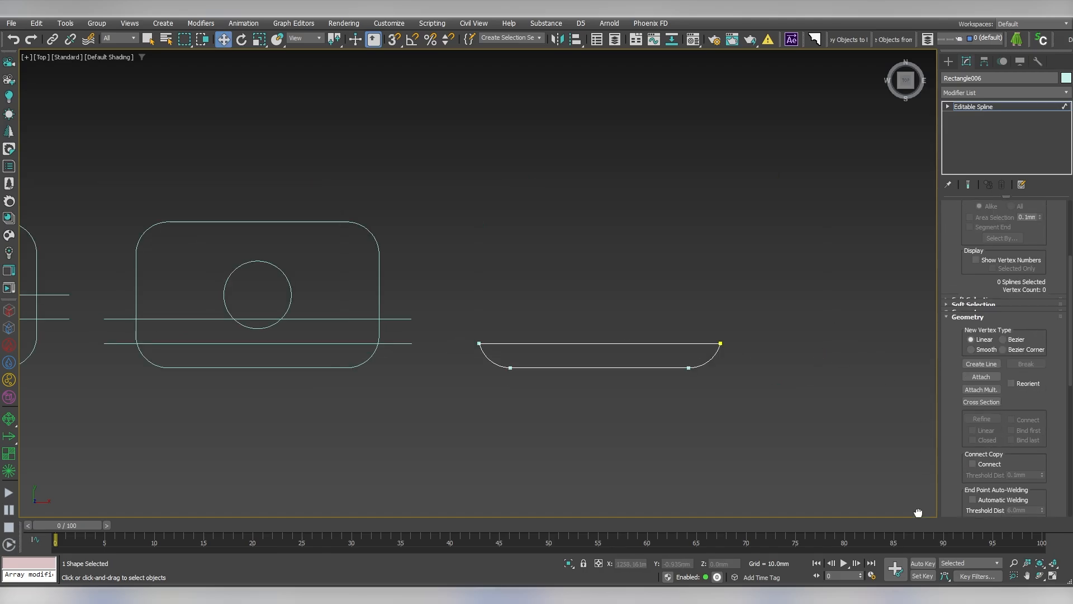
- Weld all vertices of the last shape's trimmed outline with a 0.1 mm threshold
left_click_drag(844, 299, 438, 434)
scroll(960, 313, "down", 5)
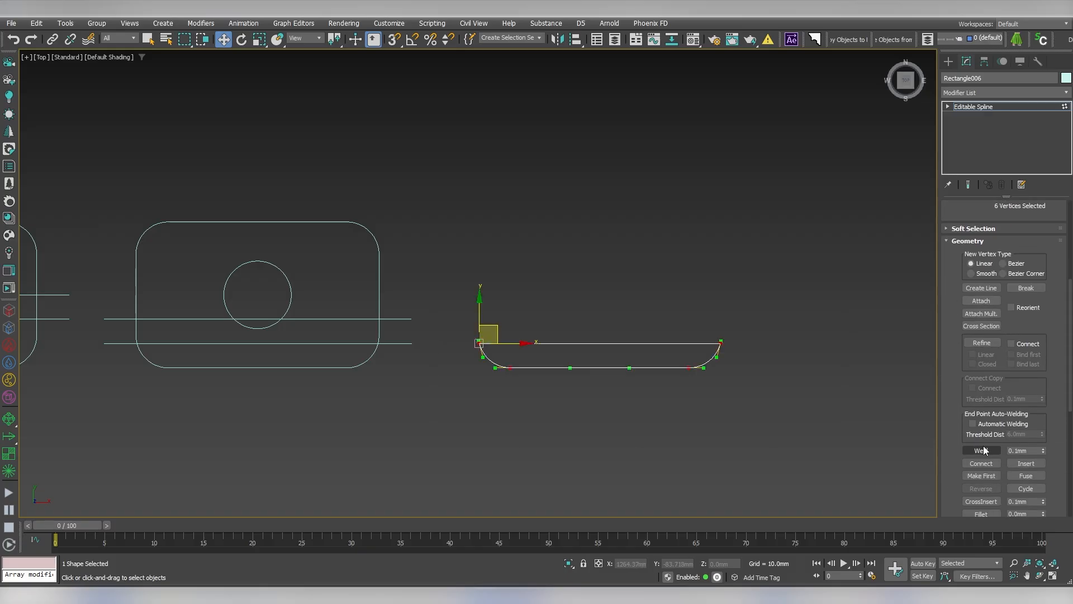
left_click(981, 450)
left_click(994, 106)
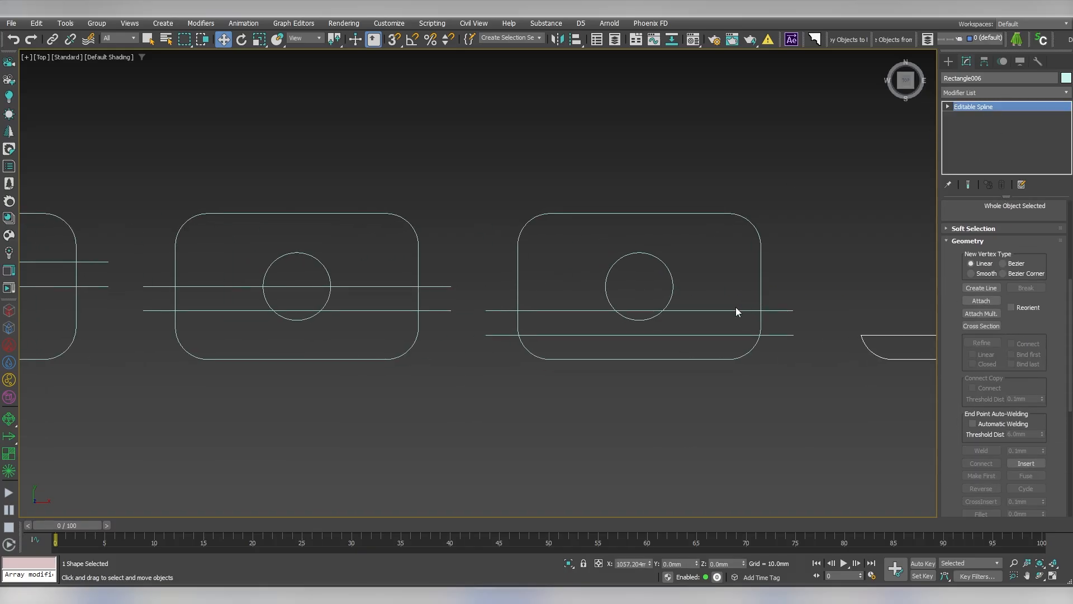
- Trim the fifth shape to the band between its two horizontal lines, keeping only the circle's lower arc as a notch
left_click_drag(704, 341, 701, 337)
key("1")
left_click_drag(1043, 248, 1039, 431)
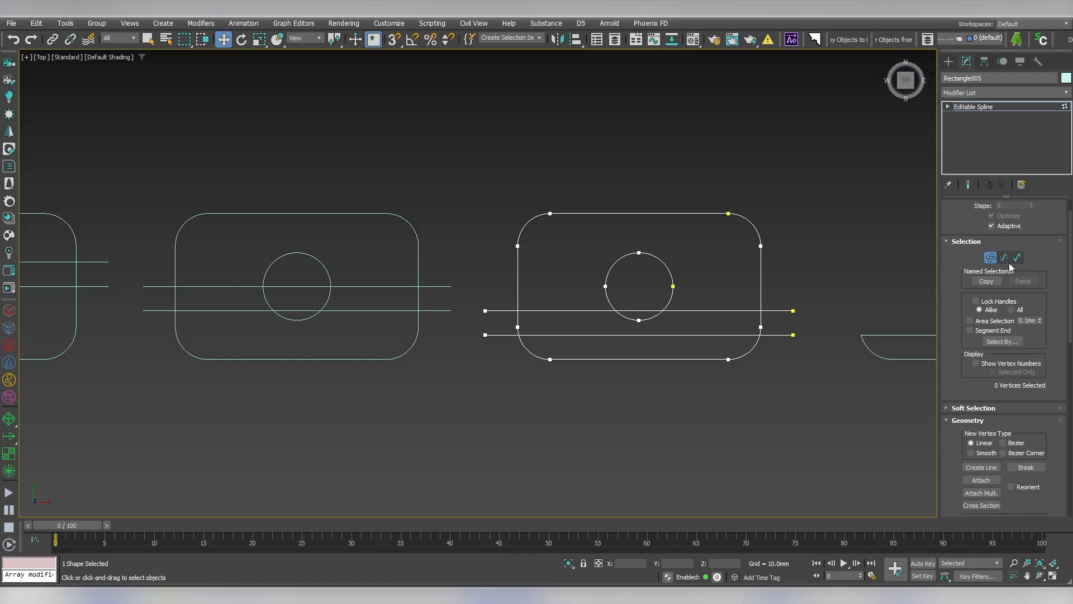
left_click(1018, 257)
scroll(979, 448, "down", 1)
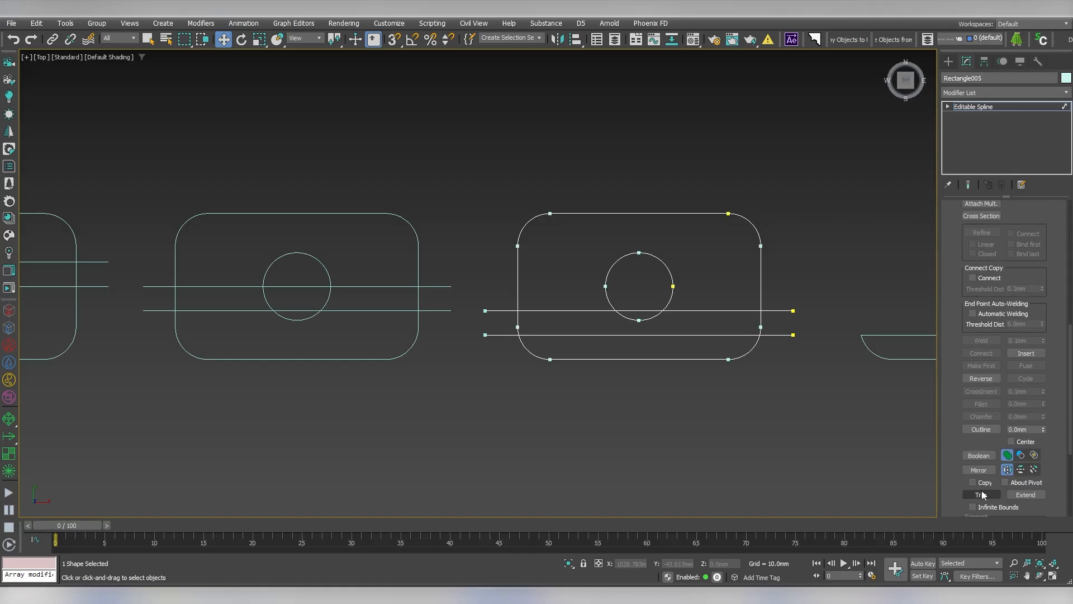
left_click(982, 493)
scroll(827, 305, "up", 3)
left_click(733, 265)
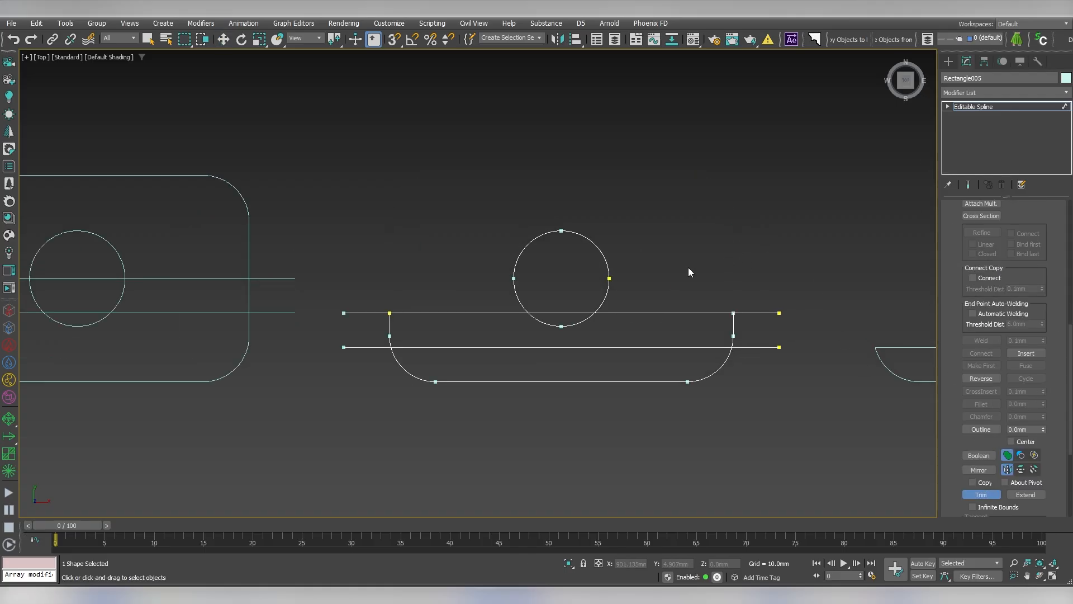
left_click(598, 381)
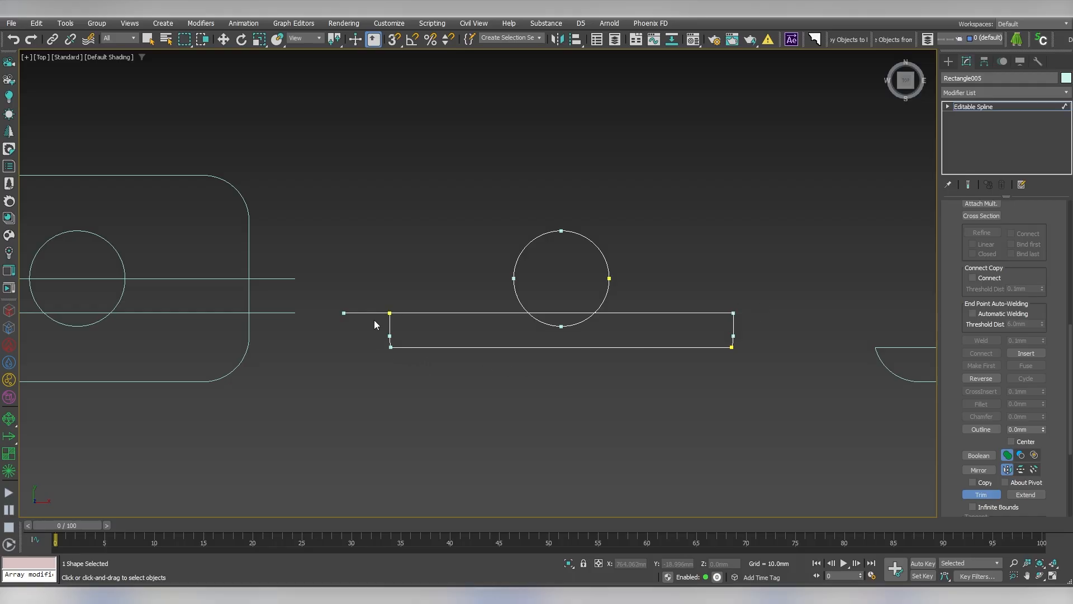
left_click(550, 313)
left_click(609, 292)
right_click(604, 300)
- Weld all vertices of the fifth shape's notched band with a 0.1 mm threshold
scroll(997, 235, "up", 5)
left_click(991, 215)
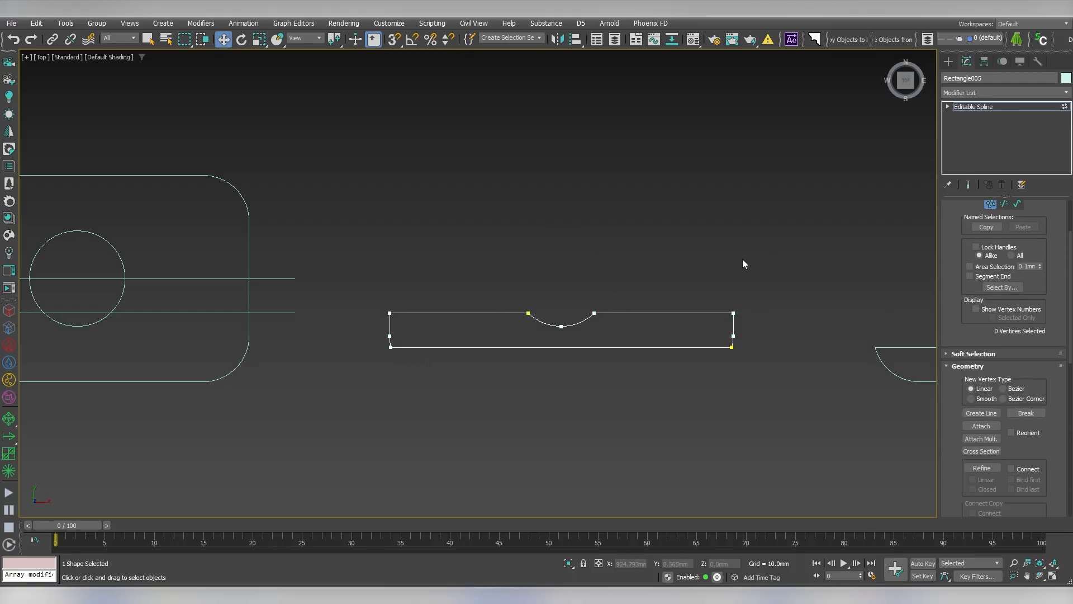
left_click_drag(373, 385, 372, 385)
scroll(960, 477, "down", 10)
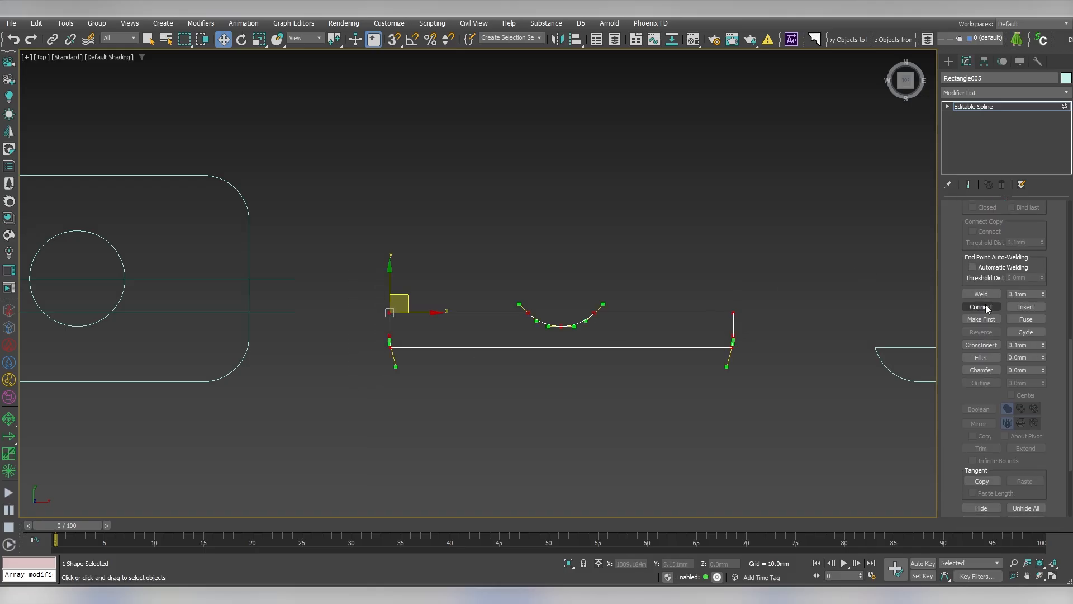
left_click(981, 294)
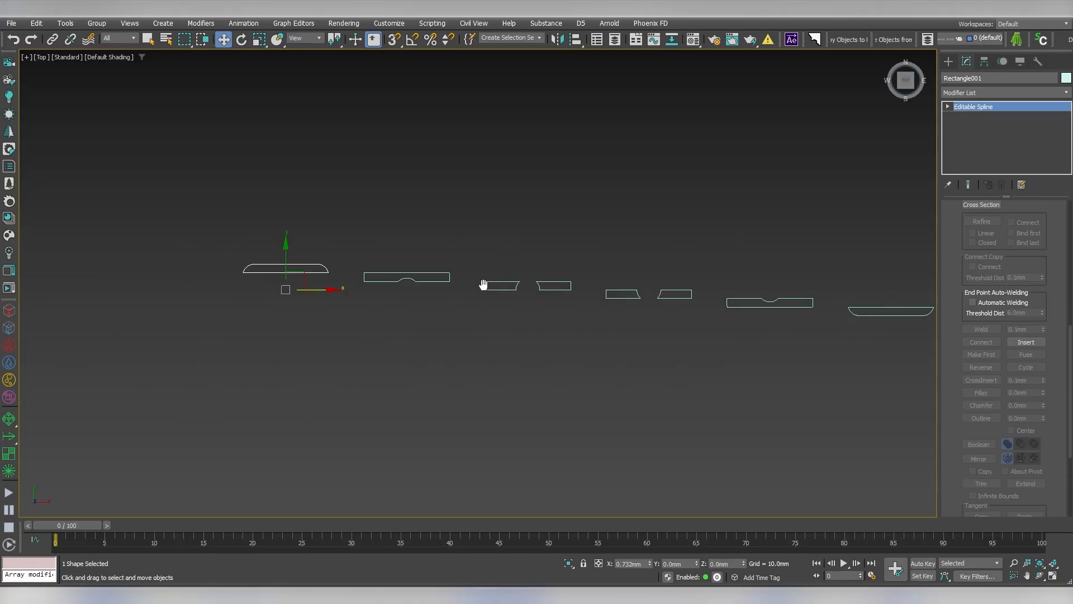
- Align the other five shapes to the first one, pivot point to pivot point, in X, Y and Z position
left_click_drag(860, 339, 863, 338)
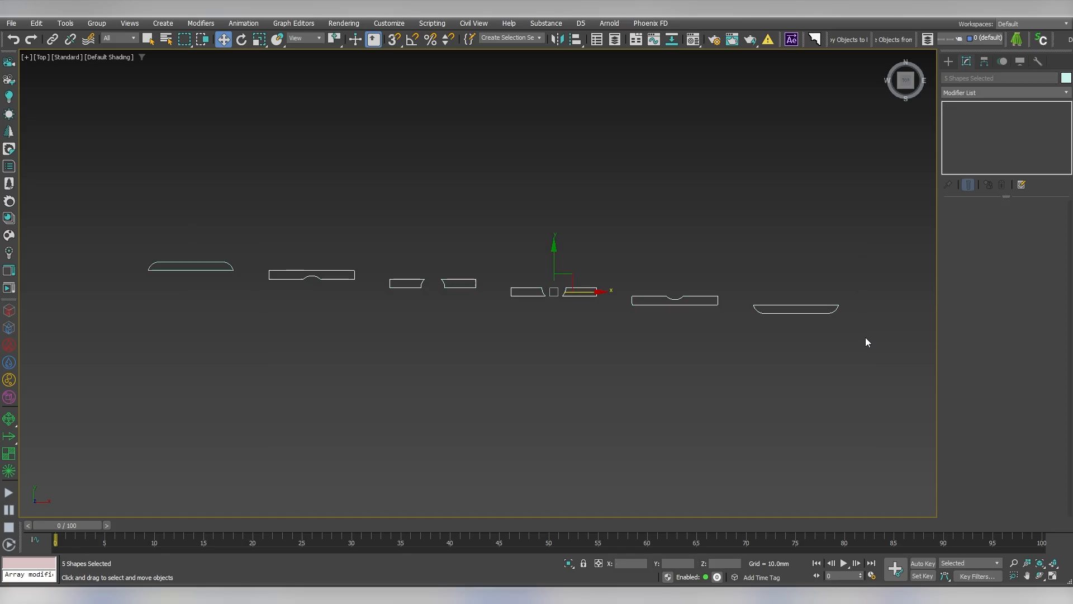
middle_click_drag(323, 300, 694, 319)
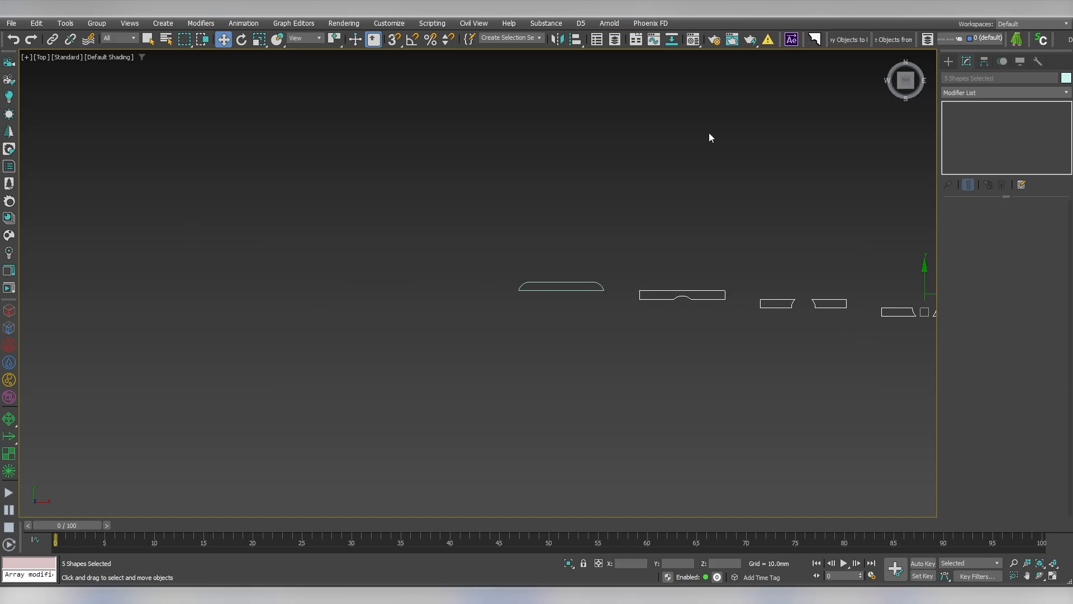
left_click(569, 38)
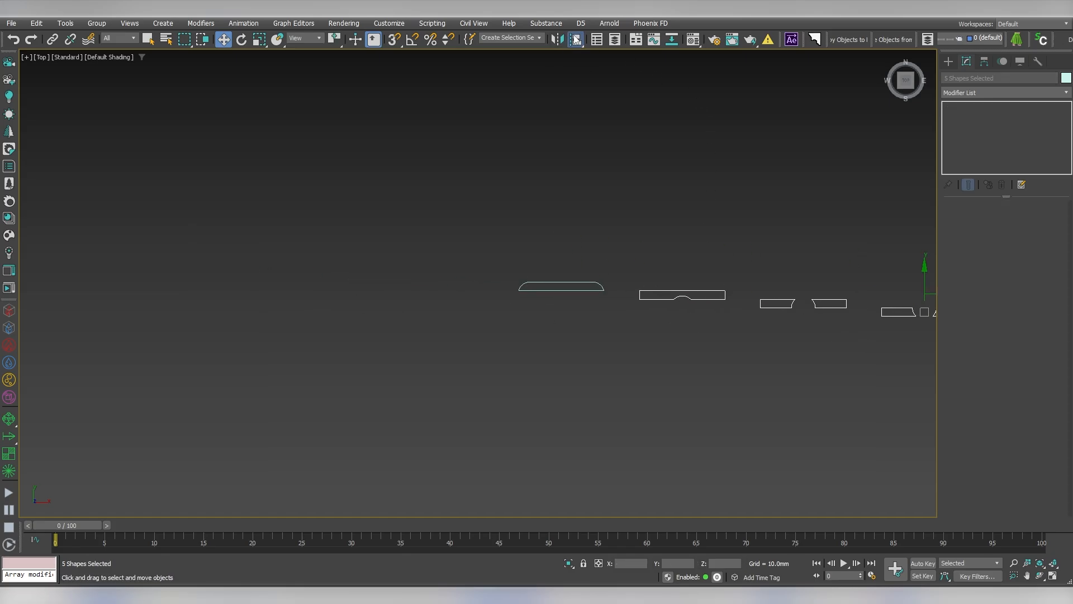
left_click(570, 289)
left_click(500, 229)
left_click(500, 229)
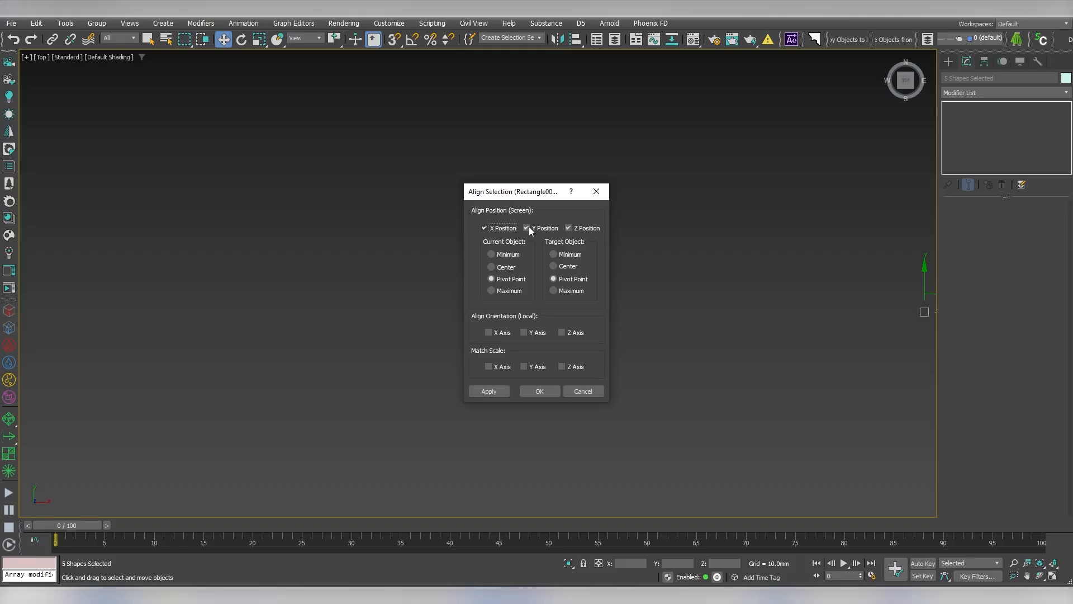
left_click(529, 279)
left_click(552, 387)
scroll(569, 375, "down", 5)
scroll(545, 292, "up", 5)
middle_click_drag(589, 301, 530, 252)
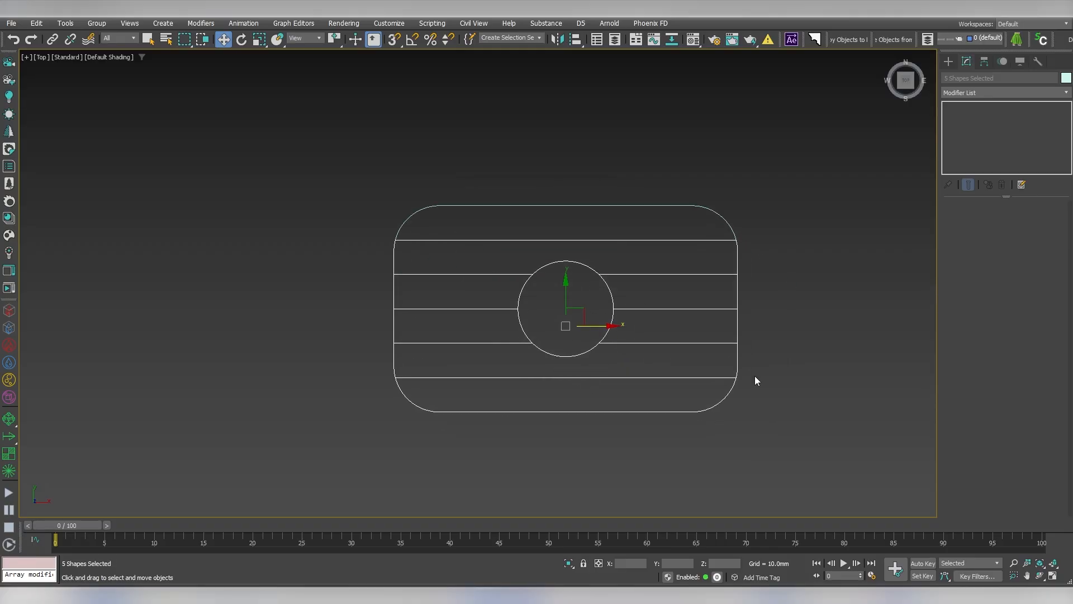
- Apply a Bevel Profile modifier to all six aligned shapes and set its extrusion to 2.59 mm
left_click_drag(809, 429, 558, 294)
middle_click_drag(427, 285, 490, 242, "alt")
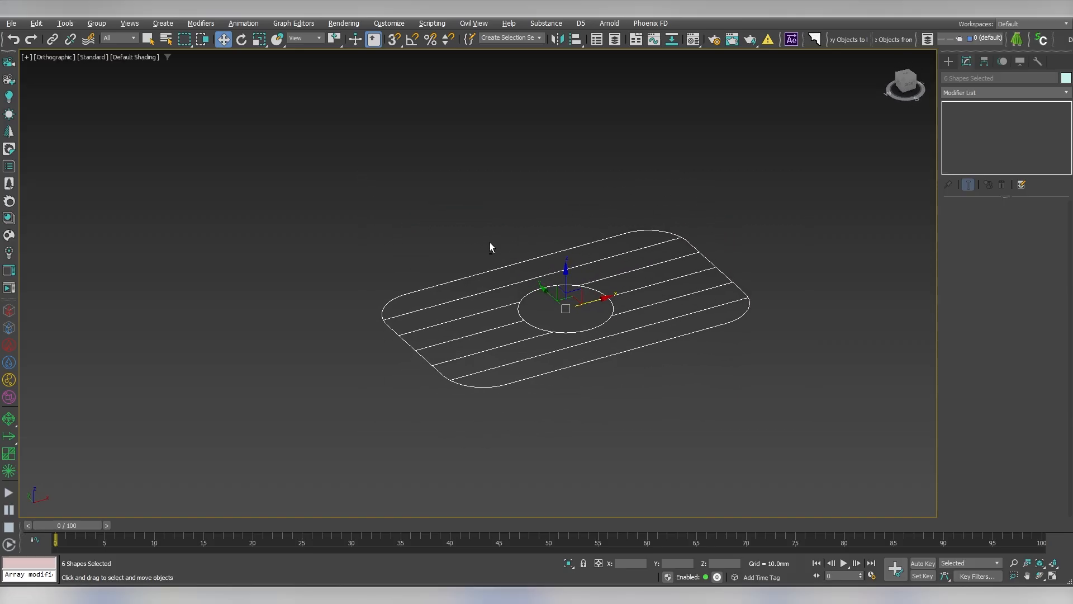
left_click(972, 93)
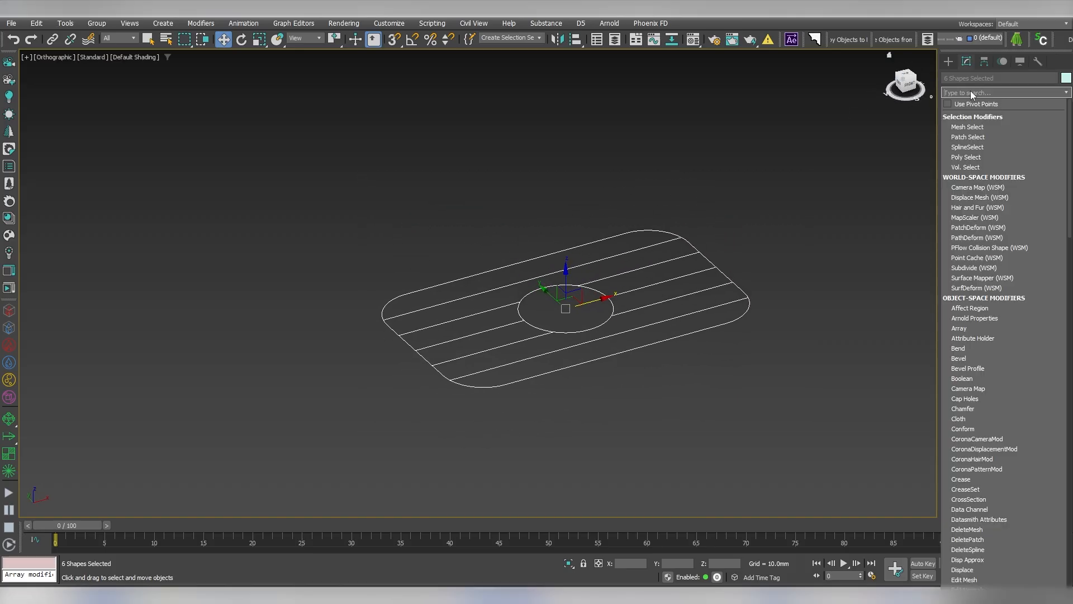
type("bevel")
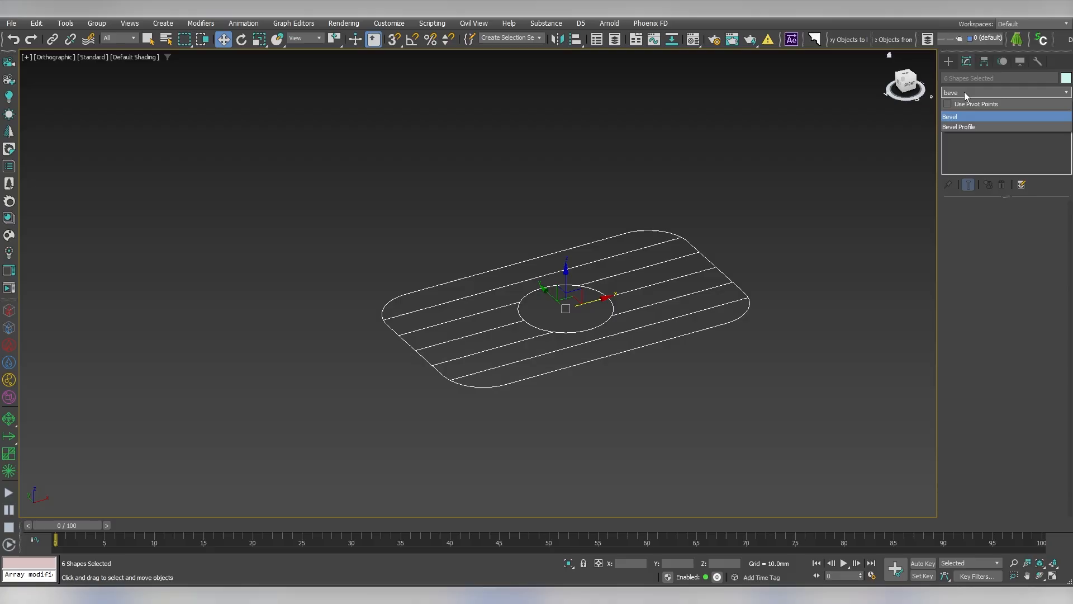
left_click(1018, 126)
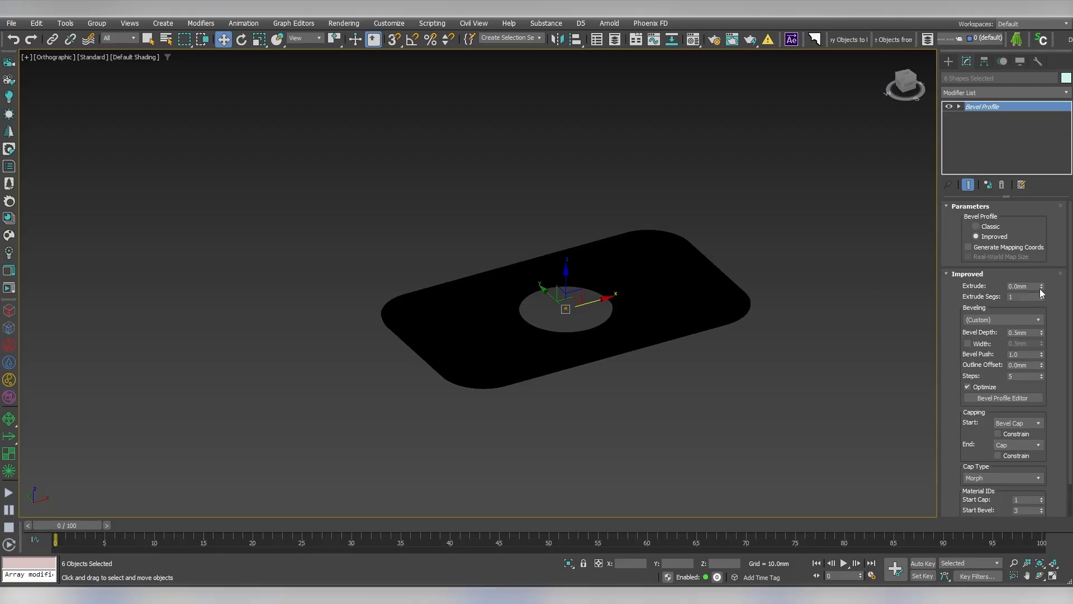
left_click_drag(1042, 287, 1041, 263)
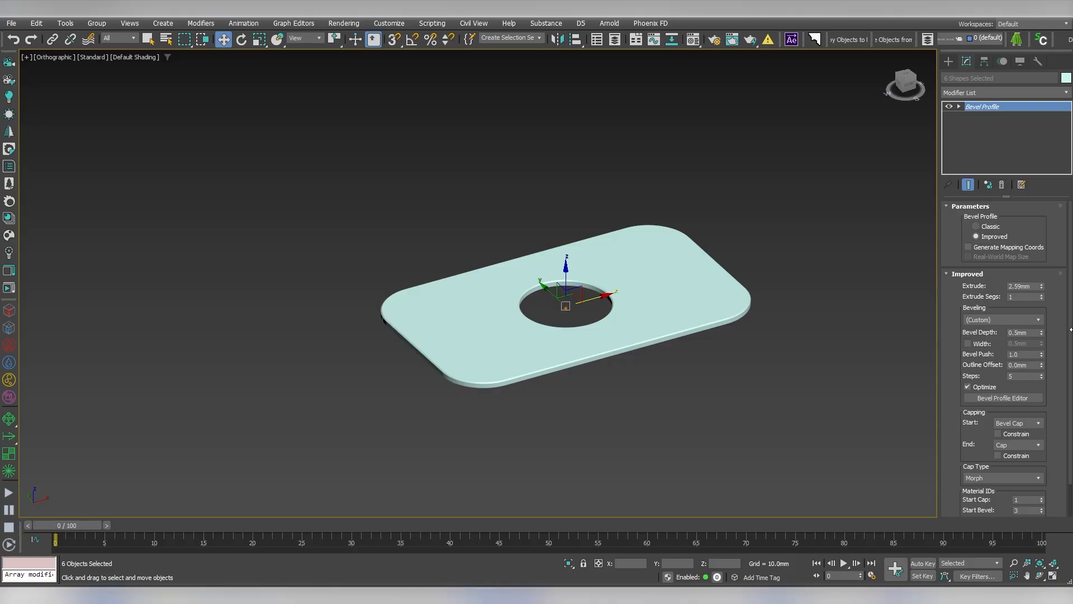
- Set the strips' bevel depth to 0.3 mm and outline offset to -0.5 mm to open gaps between them
key("p")
scroll(571, 343, "up", 6)
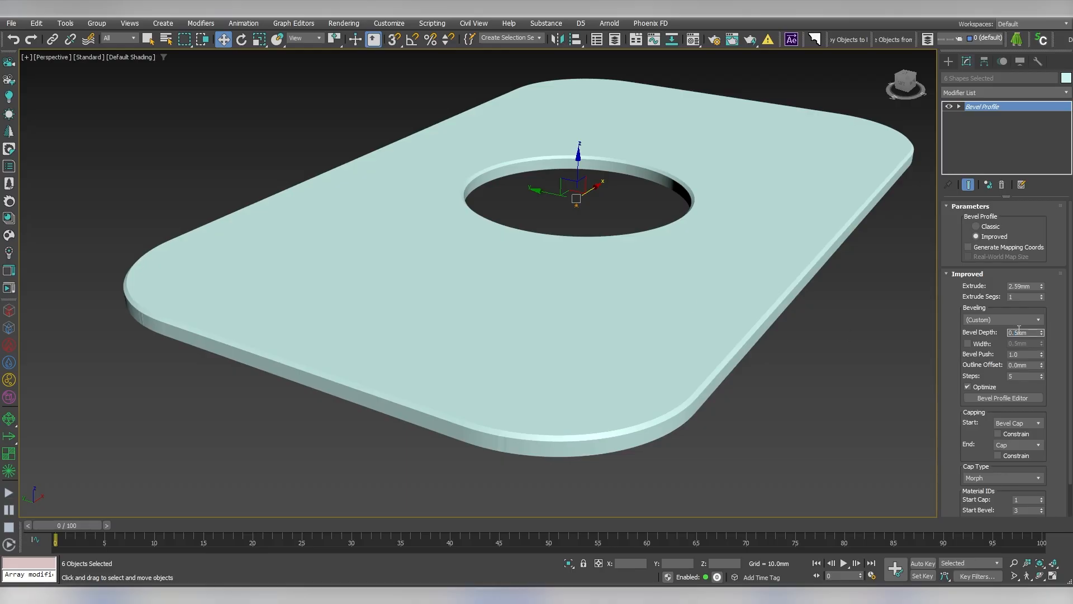
type("3")
key("Return")
left_click_drag(1043, 365, 1040, 392)
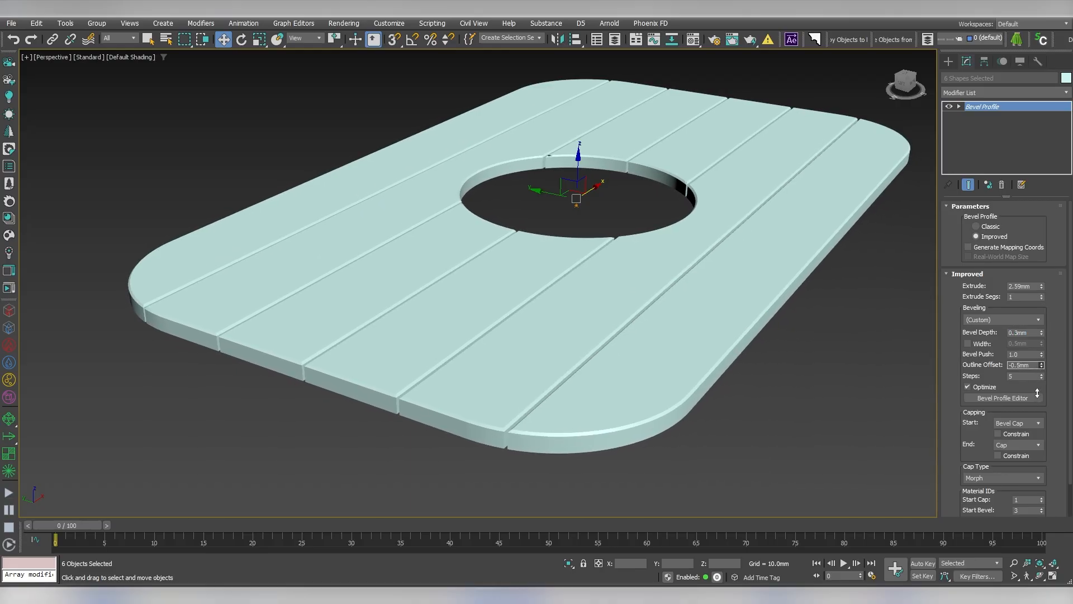
middle_click_drag(669, 305, 568, 290, "alt")
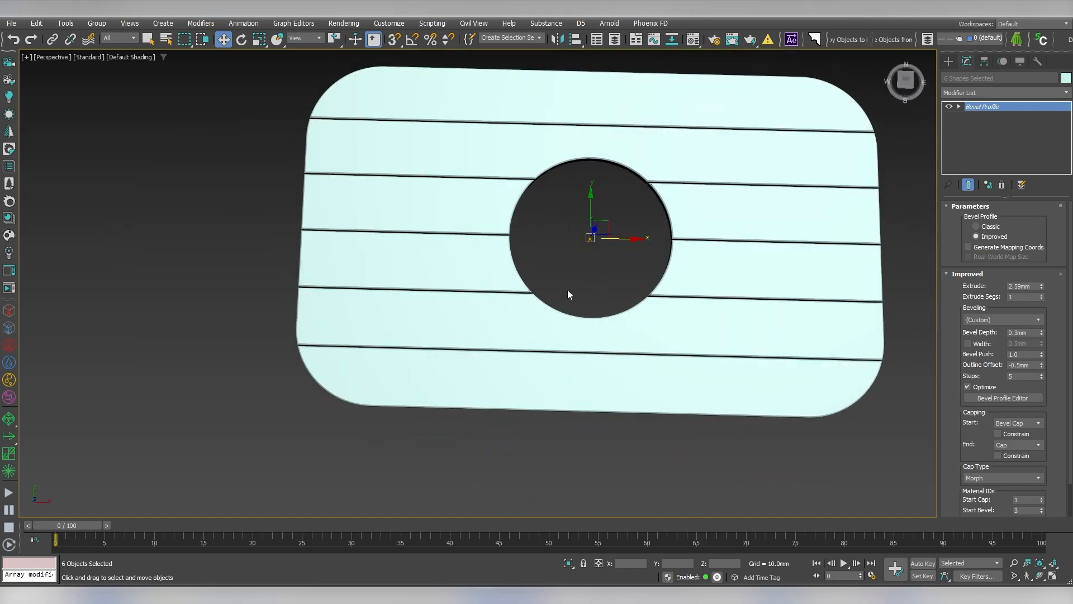
- Draw a circle of about 20.7 mm radius inside the central hole and align its pivot to the strips' pivot in X, Y and Z
key("t")
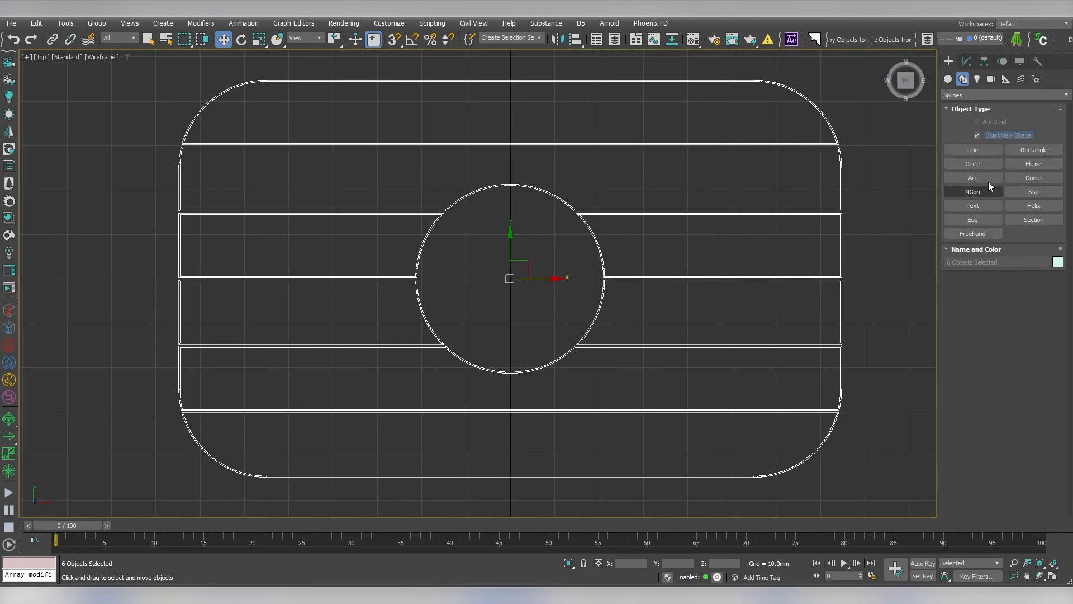
left_click(978, 164)
left_click_drag(509, 278, 571, 350)
key("w")
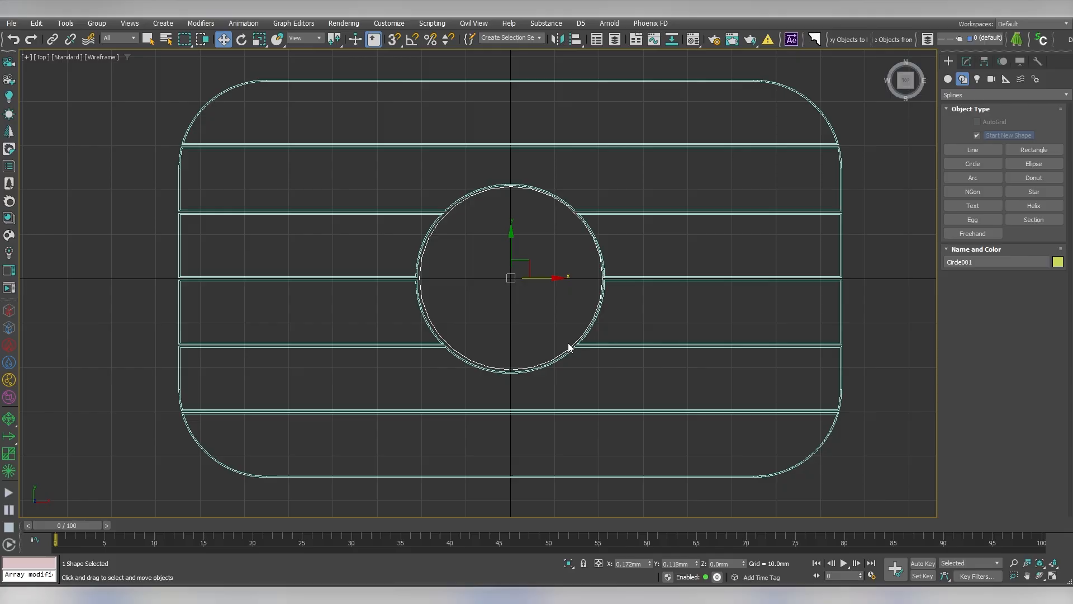
left_click(574, 40)
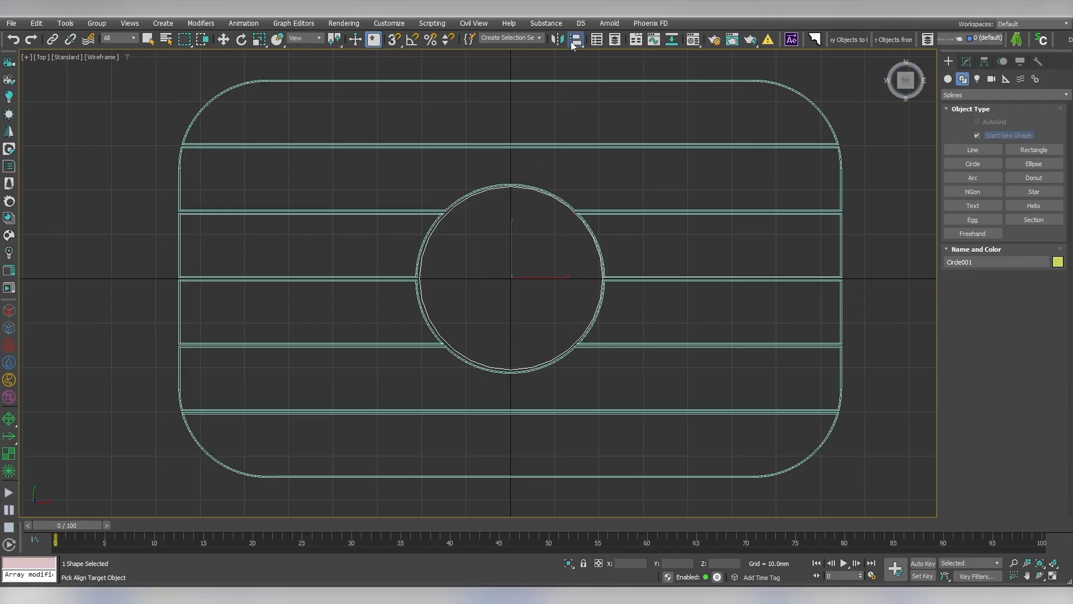
left_click(617, 215)
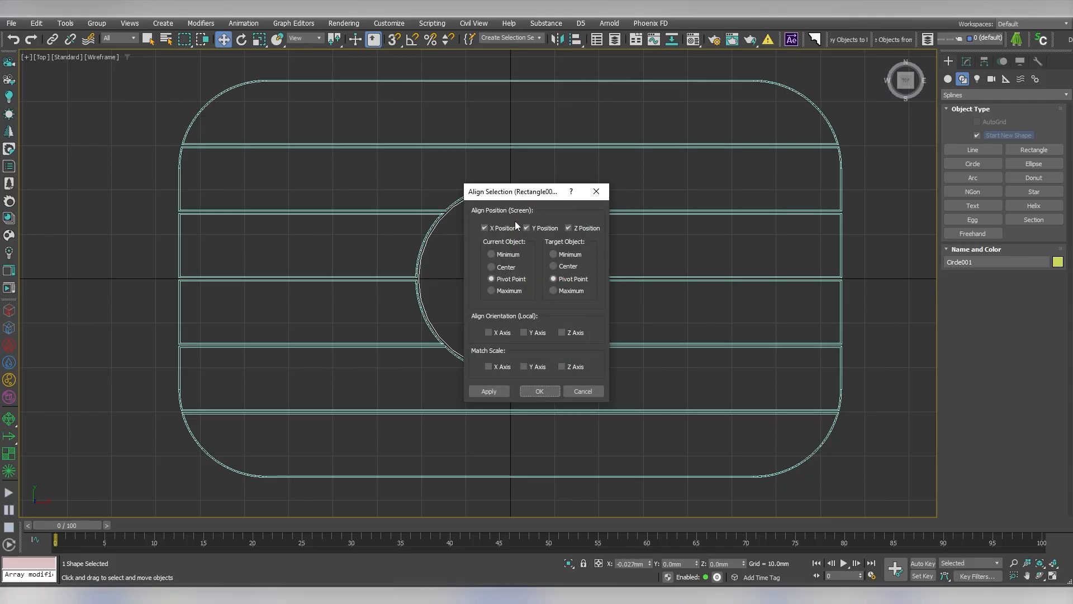
left_click(547, 391)
- Copy the Bevel Profile modifier from a strip onto the central circle and set the circle's outline offset to -0.32 mm
middle_click_drag(501, 330, 553, 246, "alt")
scroll(553, 247, "up", 6)
key("F3")
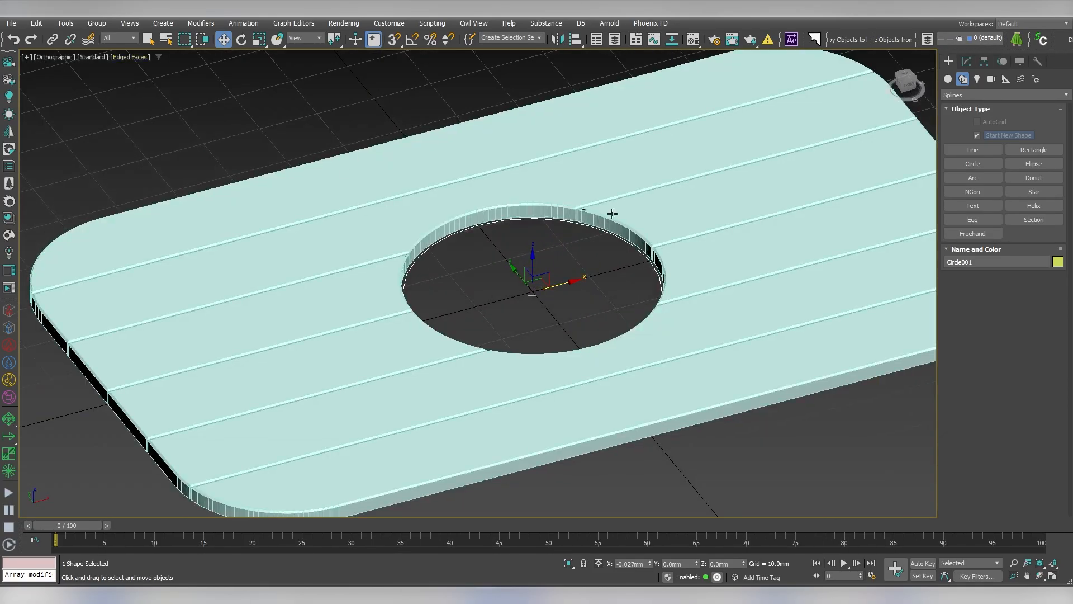
left_click(967, 61)
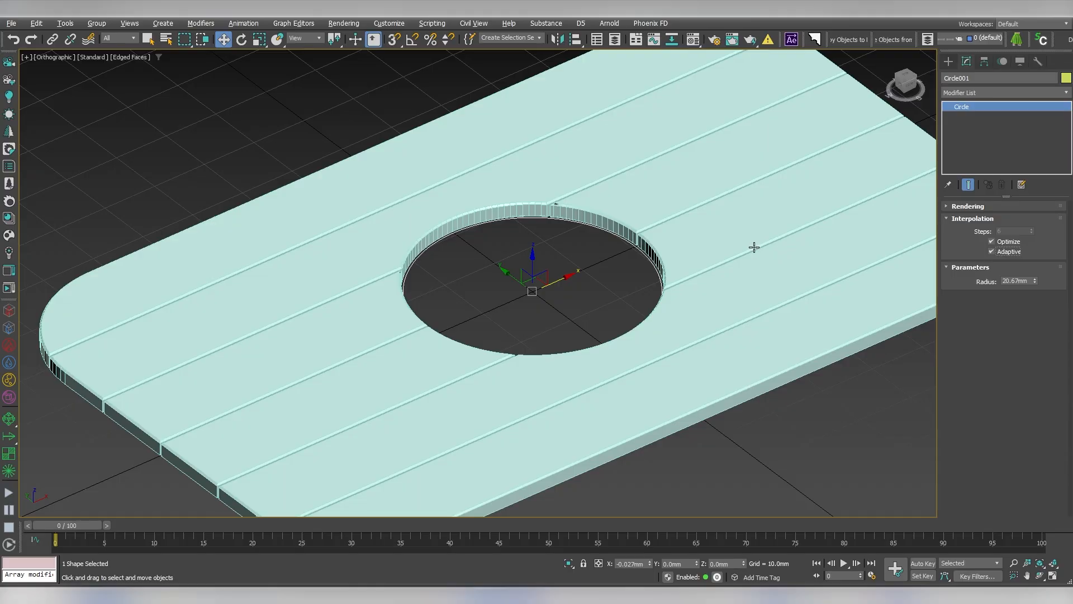
middle_click_drag(754, 247, 735, 261, "alt")
left_click(680, 251)
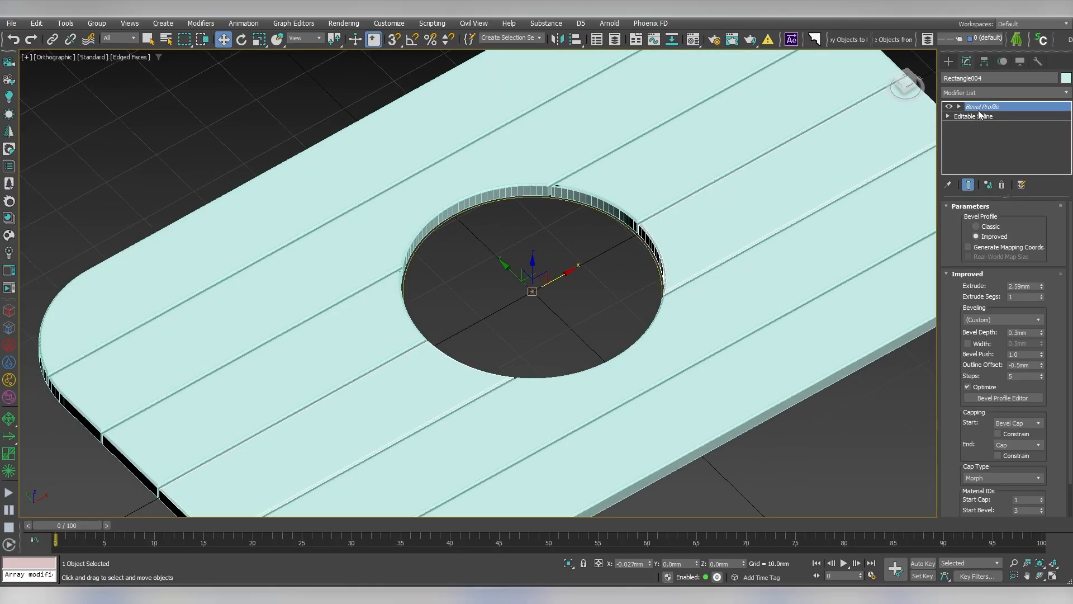
right_click(984, 108)
left_click(1001, 148)
left_click(642, 242)
right_click(976, 151)
left_click(986, 152)
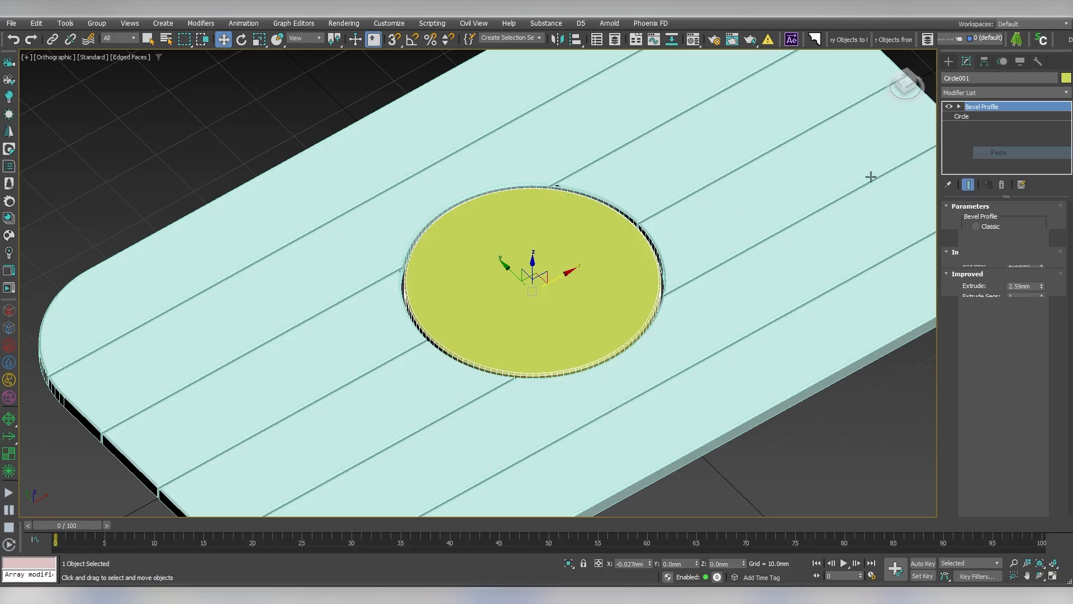
key("F4")
scroll(311, 272, "up", 2)
middle_click_drag(213, 319, 575, 356, "alt")
scroll(311, 273, "down", 4)
- Assign a dark grey custom object color to all six strips and the central disc
left_click_drag(177, 143, 176, 142)
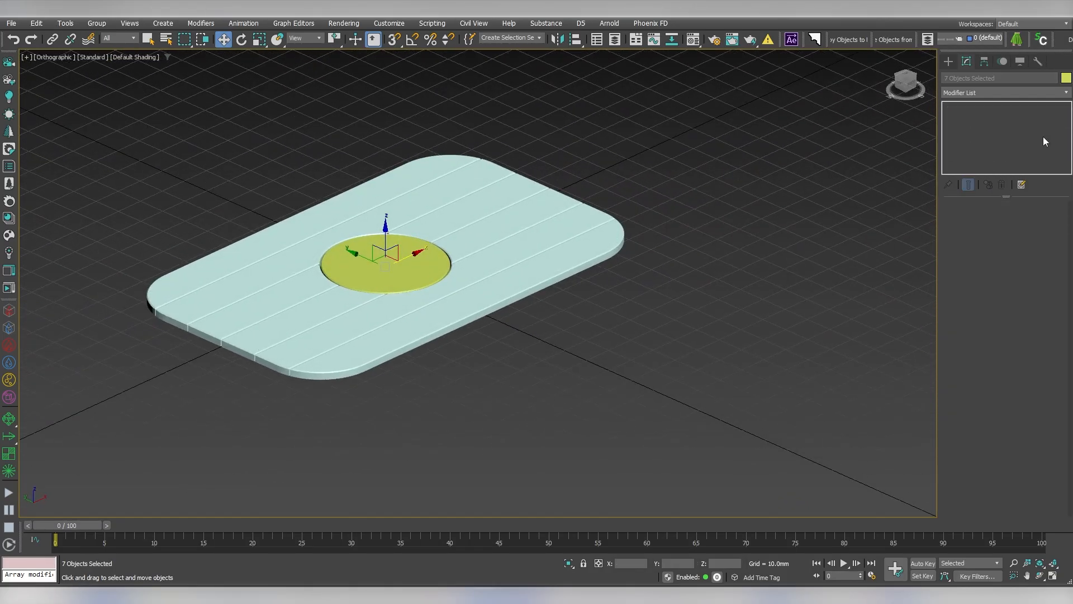
left_click(1067, 78)
left_click(776, 246)
left_click(643, 246)
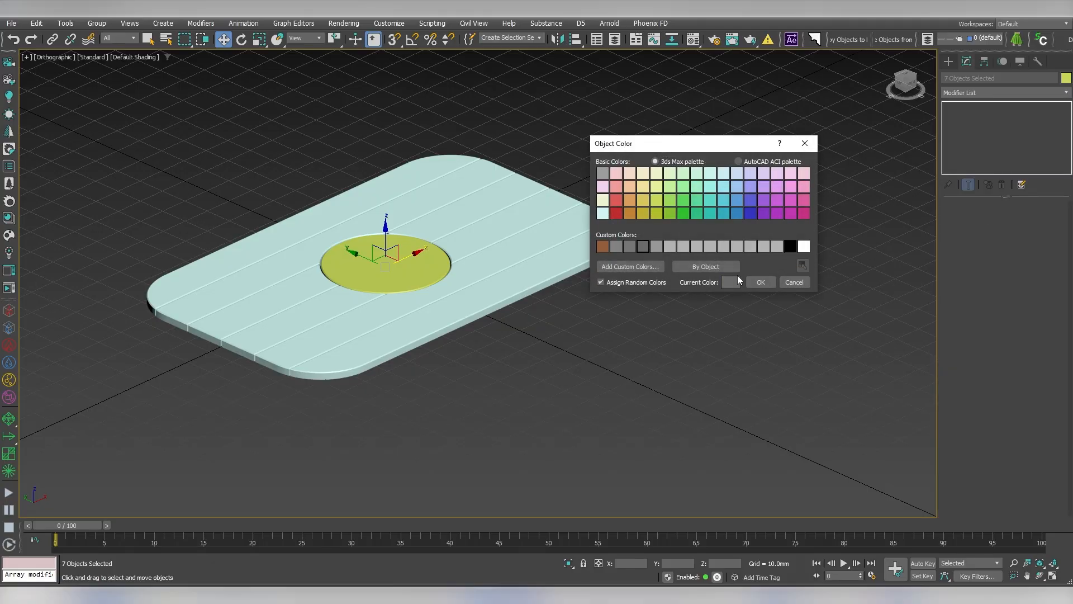
left_click(761, 282)
- Remove the Bevel Profile modifier from the central circle
key("p")
scroll(505, 331, "up", 3)
middle_click_drag(506, 331, 600, 268, "alt")
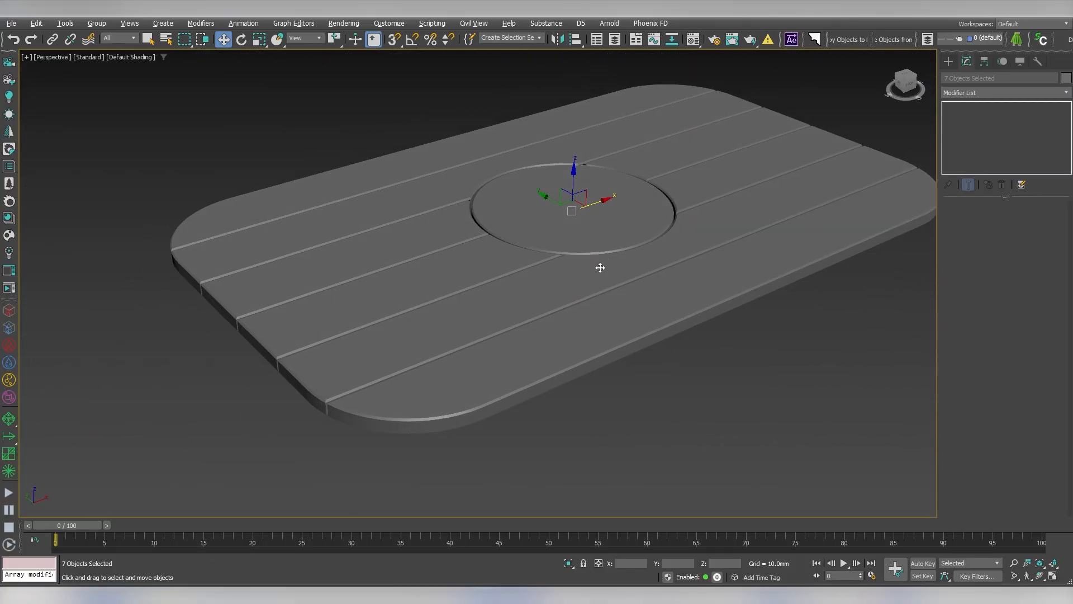
left_click(604, 234)
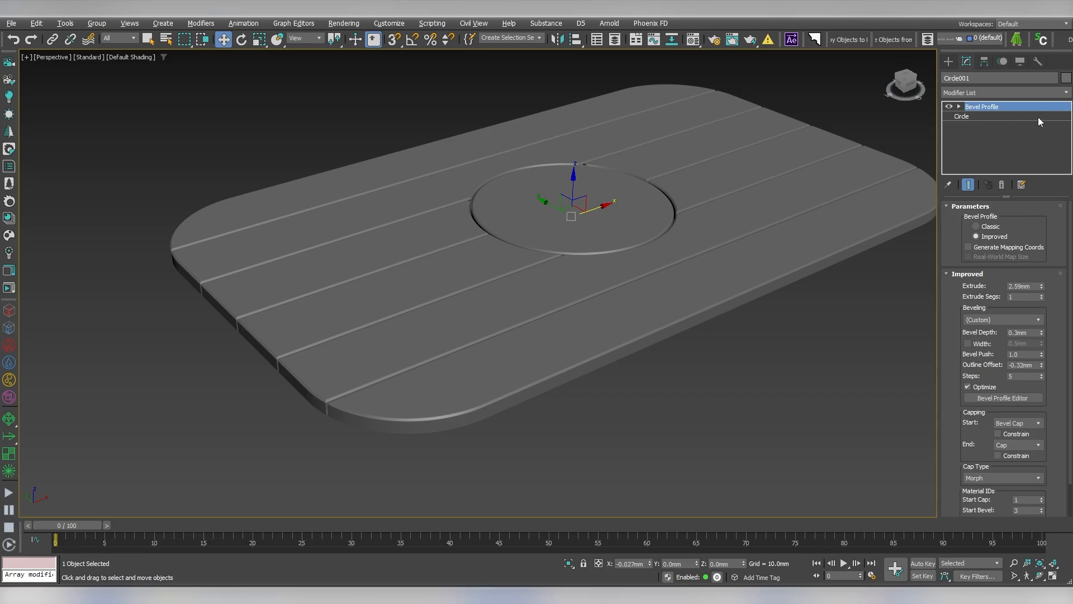
left_click(1002, 185)
- Remove the Bevel Profile modifier from the six strips and paste one shared Bevel Profile instance onto all strips and the central circle
left_click_drag(819, 169, 709, 69)
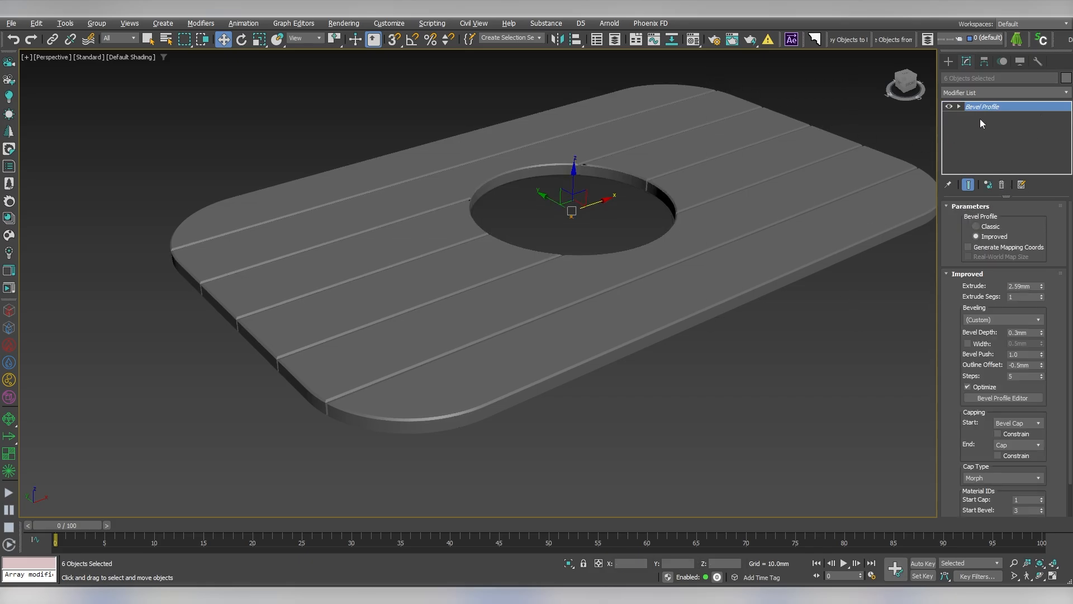
left_click(1002, 185)
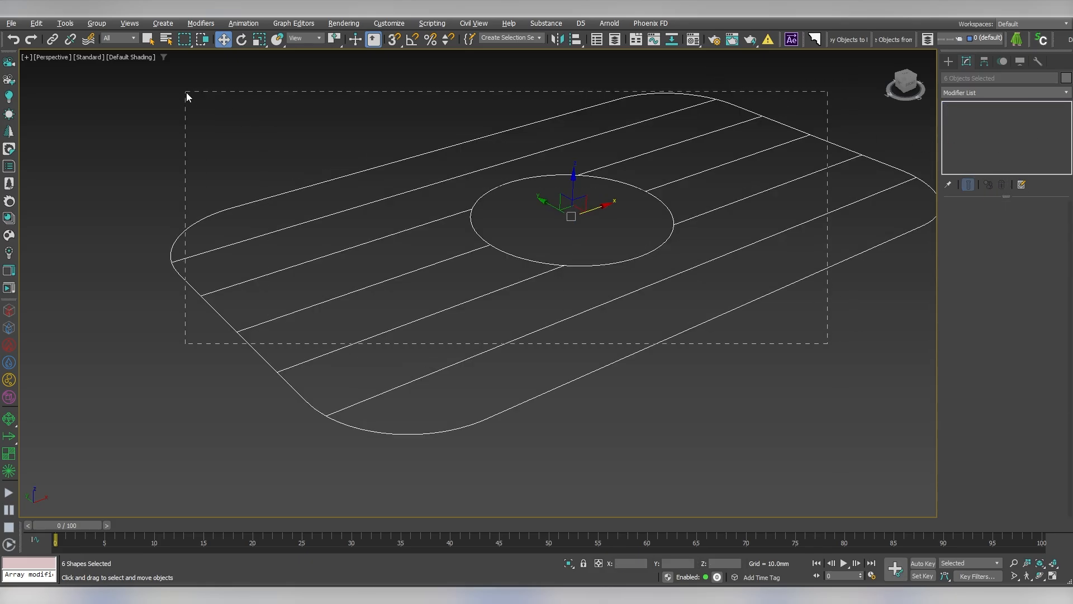
left_click_drag(187, 98, 187, 98)
right_click(967, 126)
left_click(1000, 135)
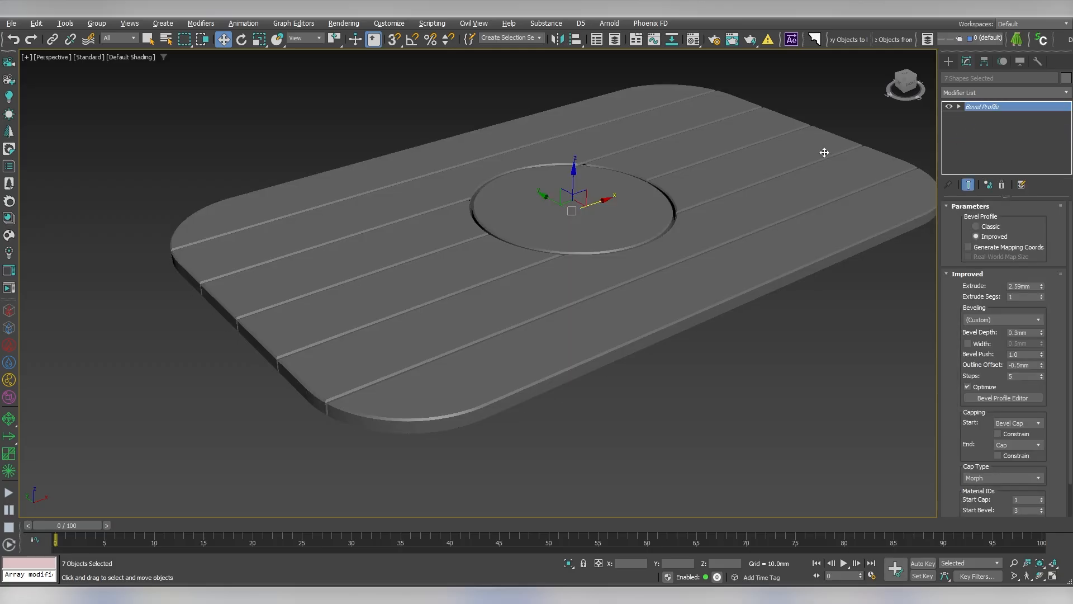
- Increase the shared Bevel Profile's extrusion to about 4.9 mm
middle_click_drag(668, 205, 645, 223, "alt")
left_click_drag(1041, 286, 1042, 254)
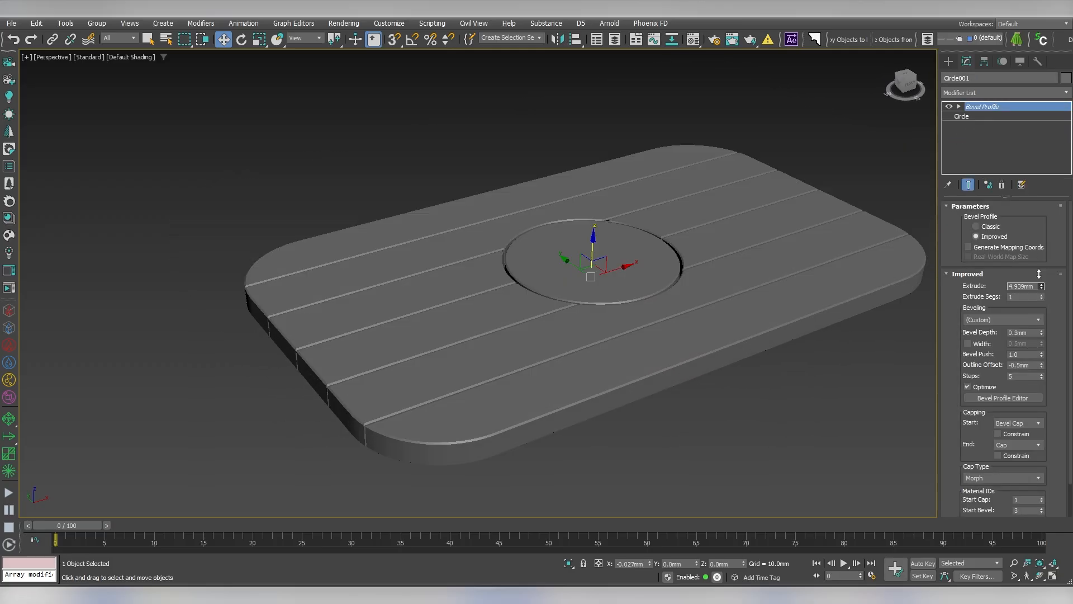
middle_click_drag(357, 371, 474, 358, "alt")
scroll(808, 400, "up", 3)
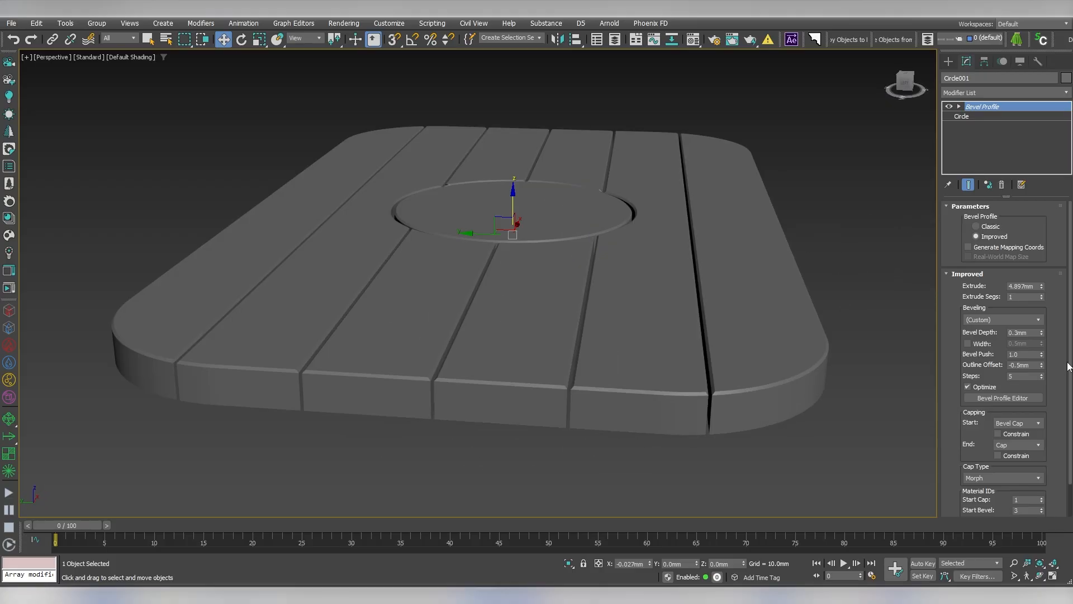
- Set the shared Bevel Profile's outline offset to -0.61 mm and its bevel depth to 0.35 mm
left_click_drag(1042, 334, 1042, 371)
middle_click_drag(373, 252, 308, 249, "alt")
double_click(1020, 332)
type("0.5")
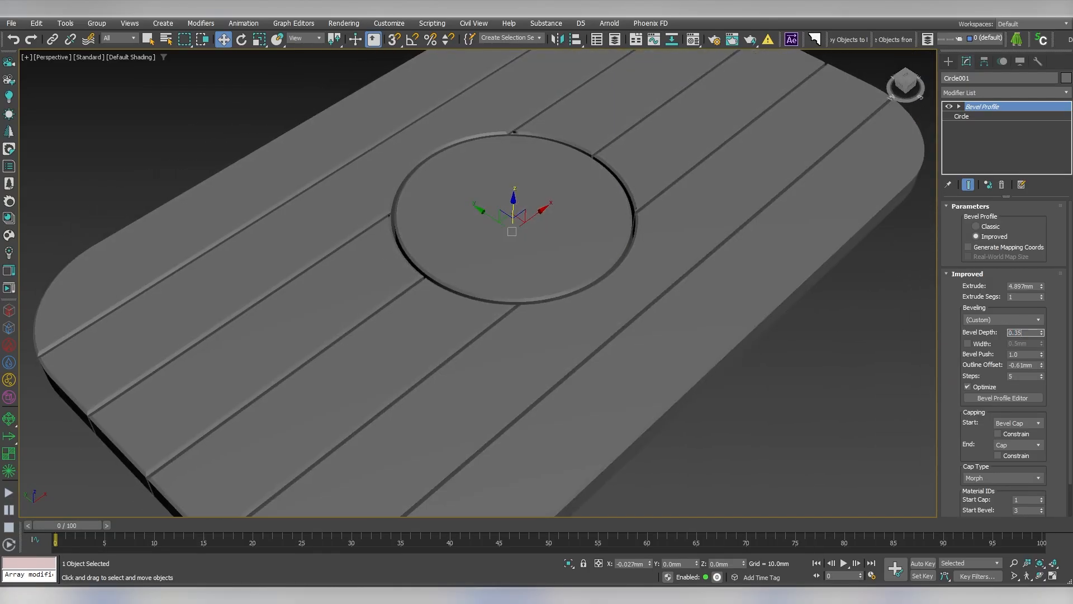
key("Return")
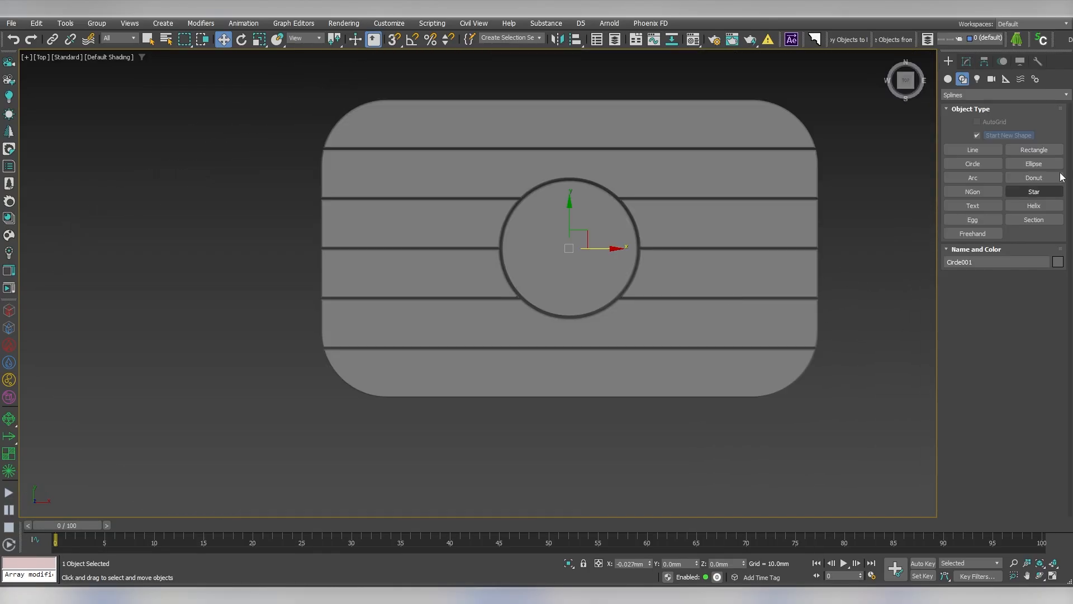
- Draw a rectangle around the board in the top view and set its length to 90 mm and width to 150 mm
left_click(1031, 149)
scroll(495, 272, "down", 2)
middle_click_drag(494, 272, 470, 276)
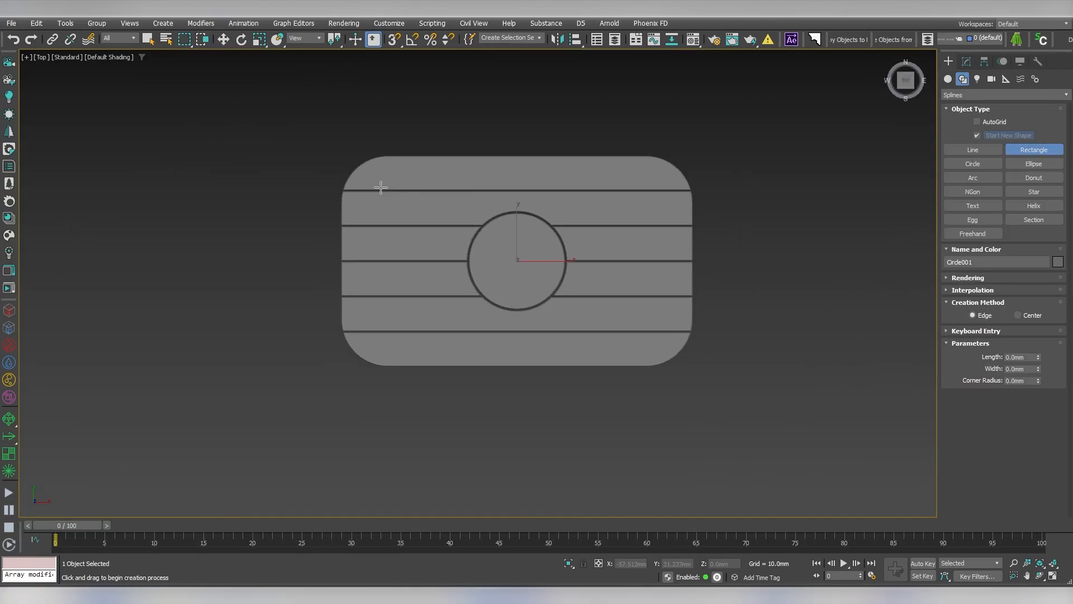
left_click_drag(333, 155, 697, 370)
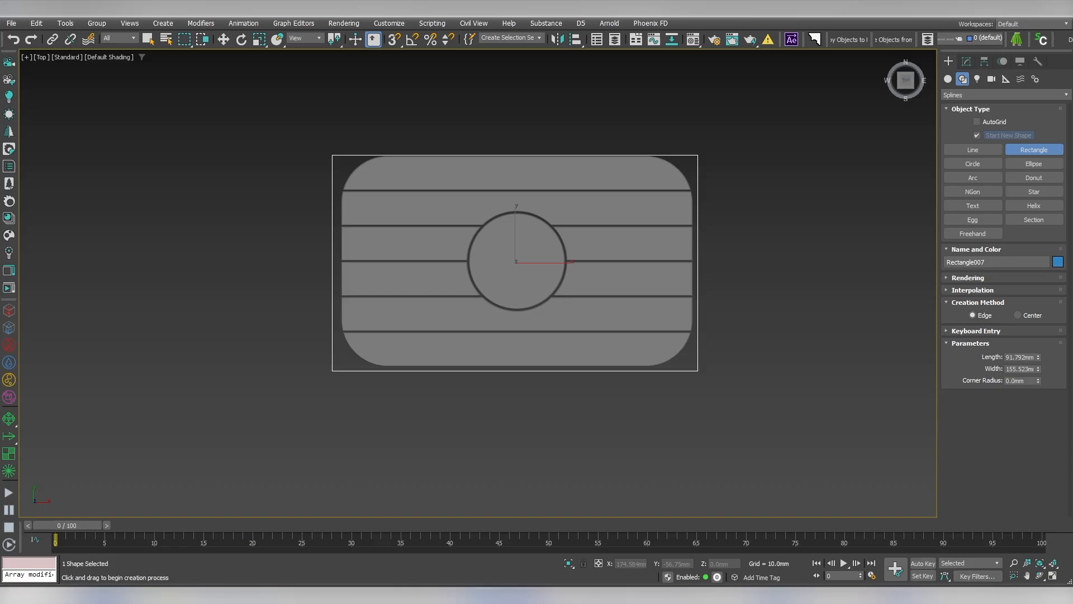
double_click(1023, 358)
key("Tab")
type("150")
key("Return")
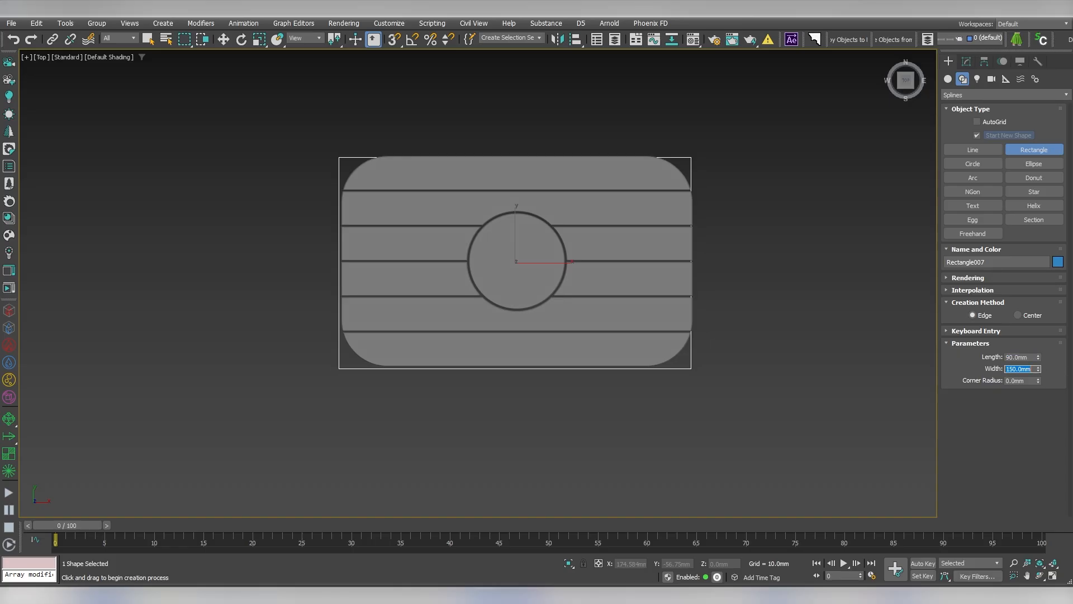
- Align the rectangle's pivot point to the pivot of a board strip in X, Y and Z
key("w")
left_click(576, 39)
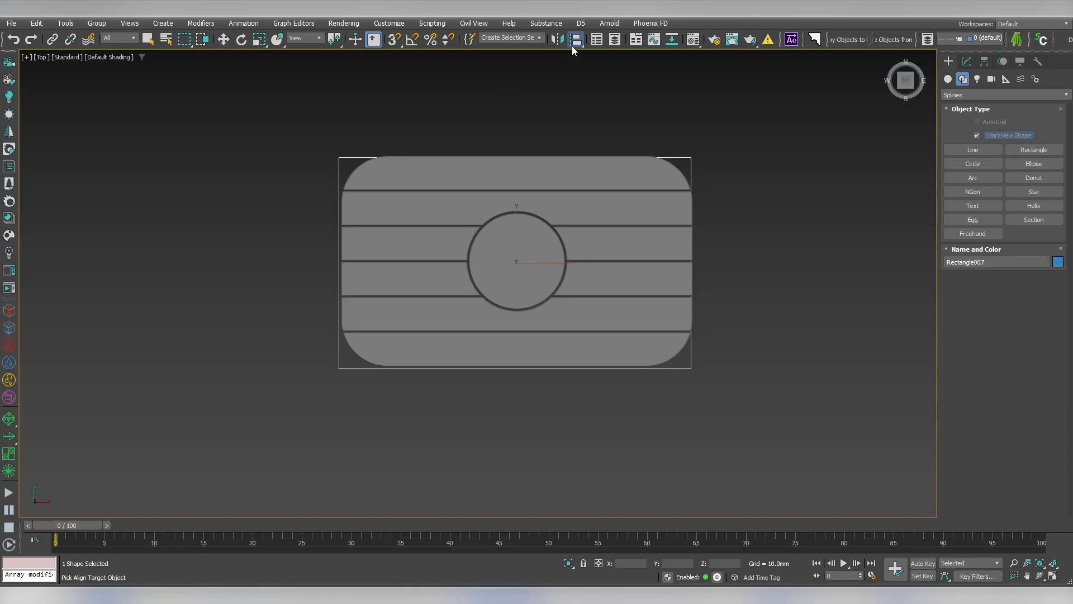
left_click(606, 185)
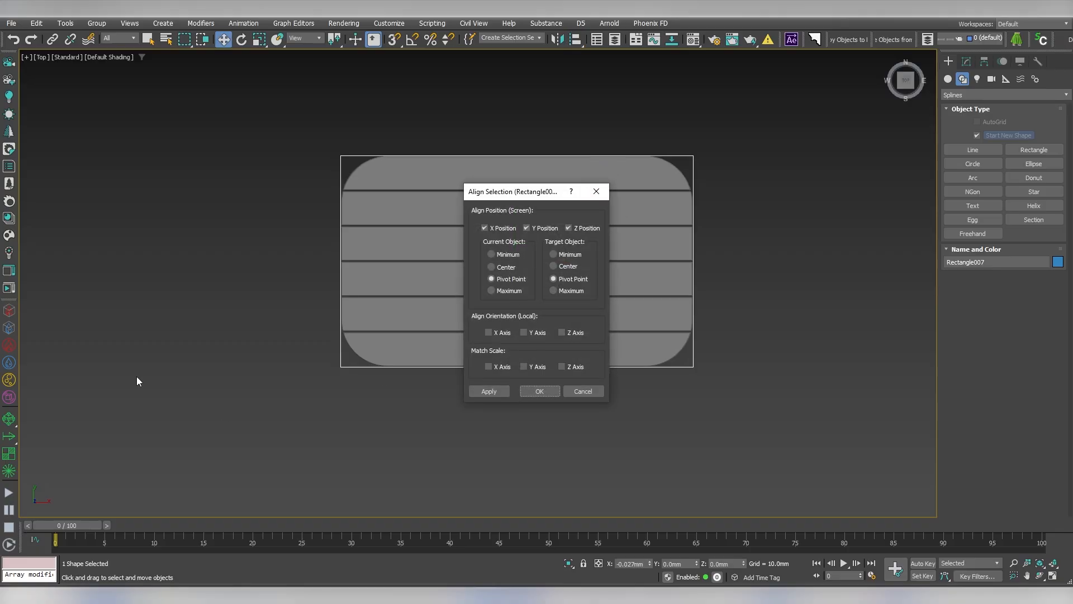
left_click(533, 393)
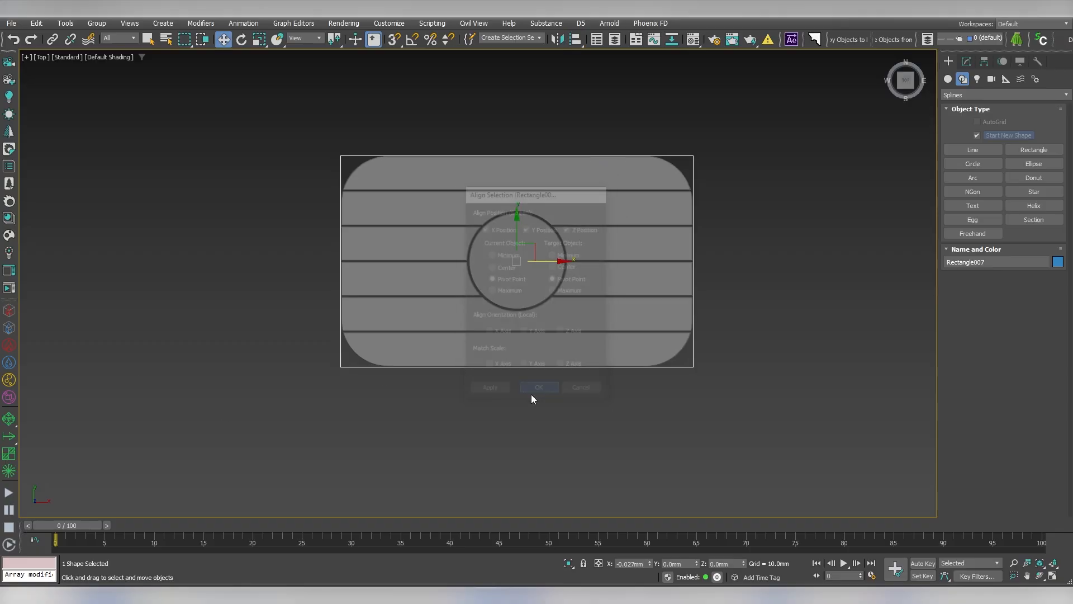
- Convert the rectangle to an editable spline and change all four of its vertices to Corner type
right_click(636, 169)
mouse_move(727, 307)
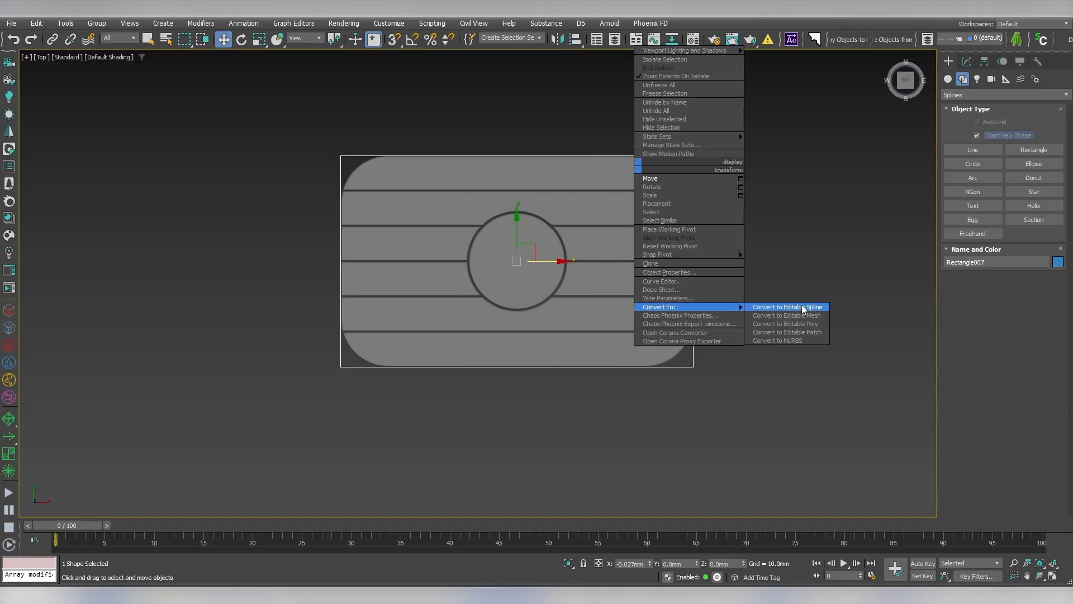
left_click(803, 309)
left_click_drag(594, 234, 592, 236)
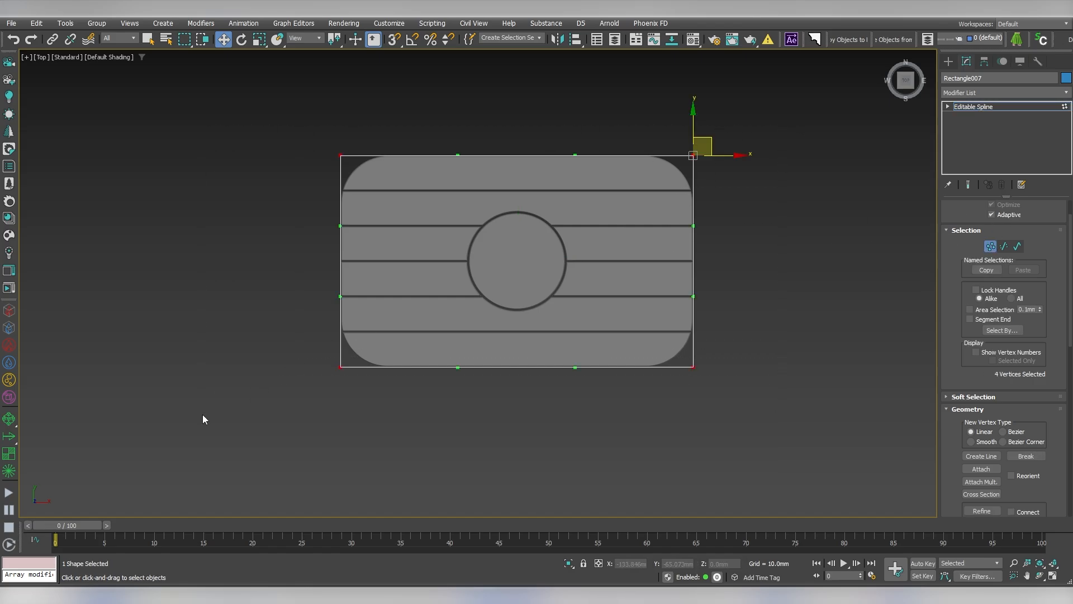
right_click(407, 357)
left_click(388, 293)
- Fillet the rectangle's four corner vertices by 20 mm
scroll(1028, 390, "down", 10)
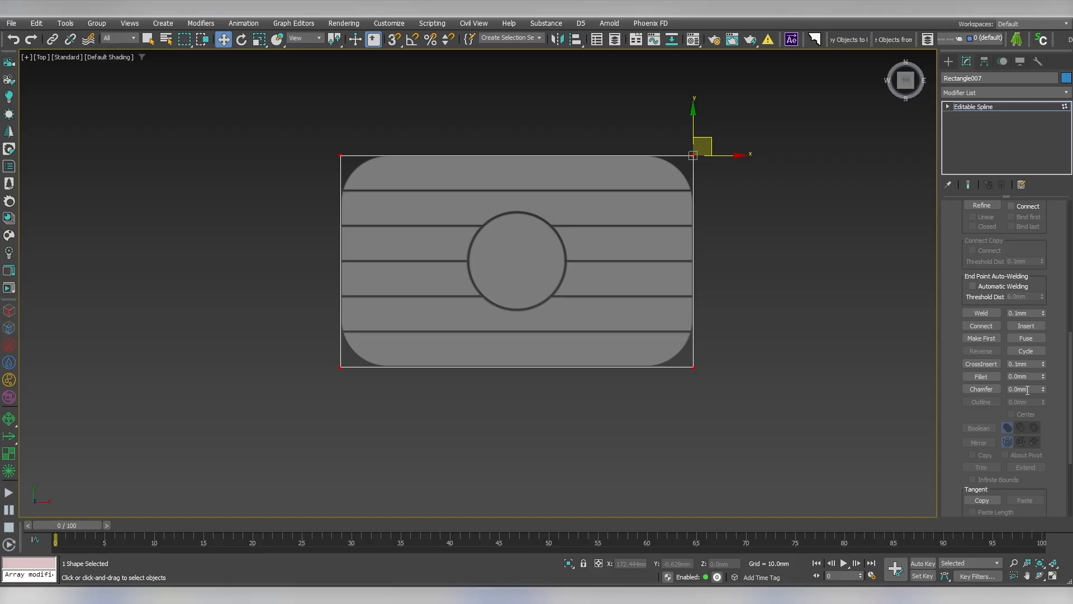
type("20")
key("Return")
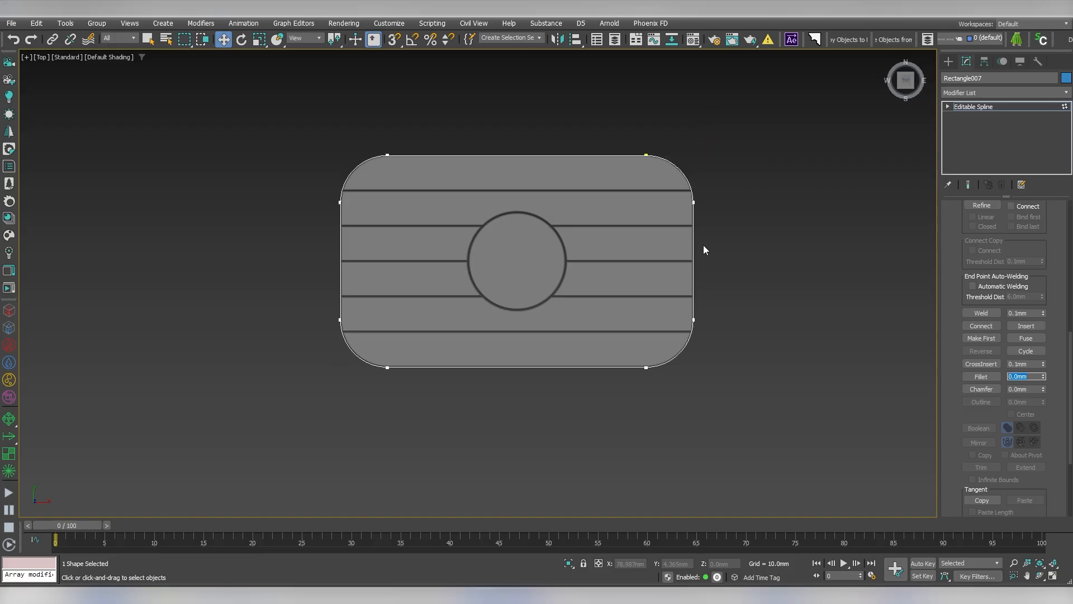
left_click(993, 108)
- Outline the rounded rectangle's spline by -1 mm
scroll(707, 159, "up", 2)
middle_click_drag(670, 189, 707, 190)
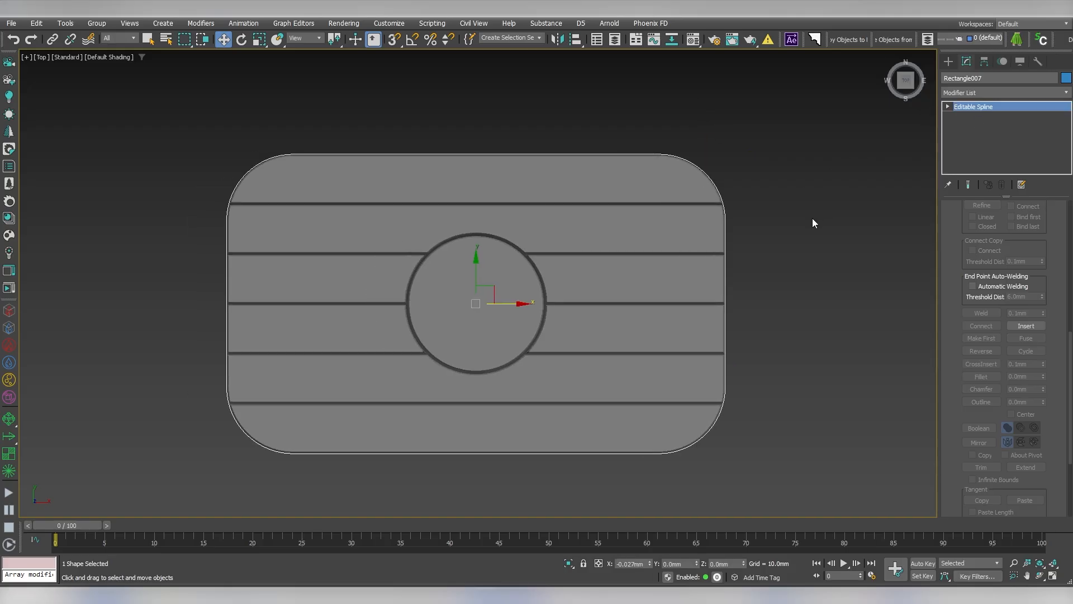
key("3")
left_click_drag(757, 233, 645, 236)
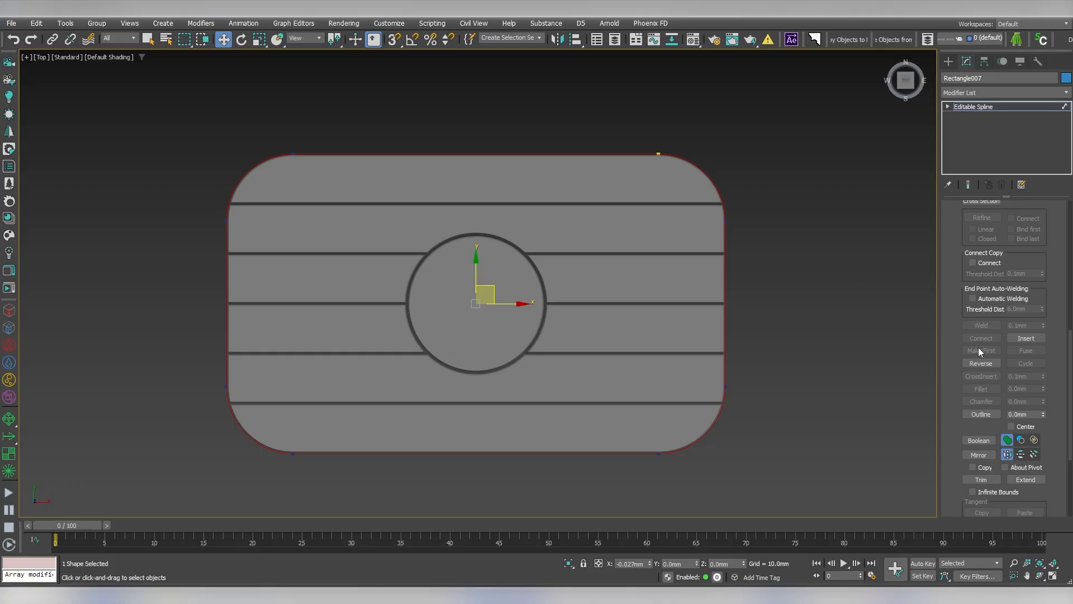
scroll(699, 179, "up", 6)
left_click(1014, 414)
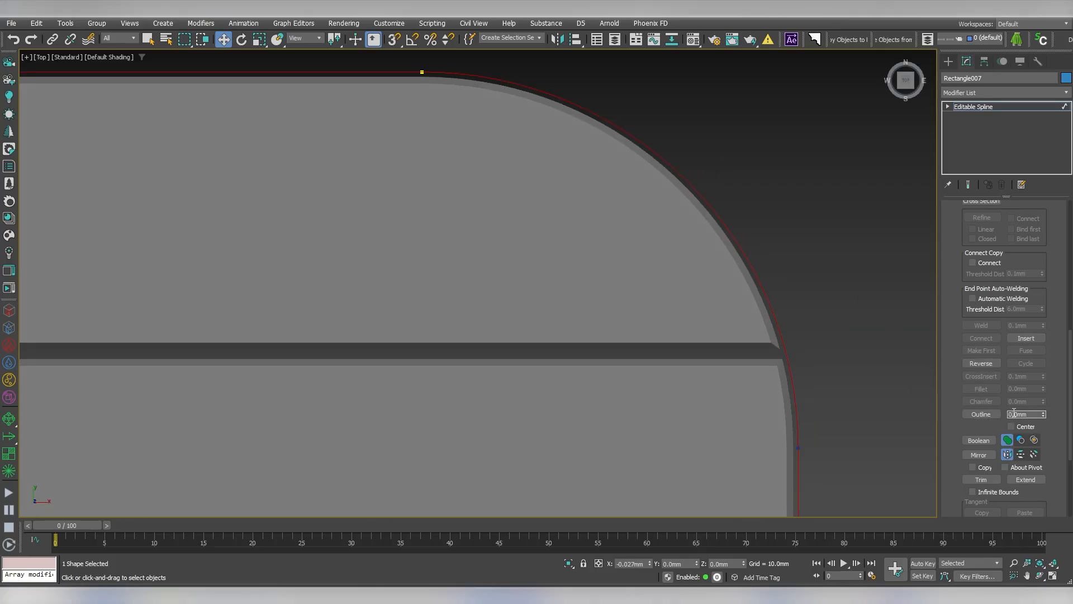
type("-1")
key("Return")
scroll(752, 200, "down", 6)
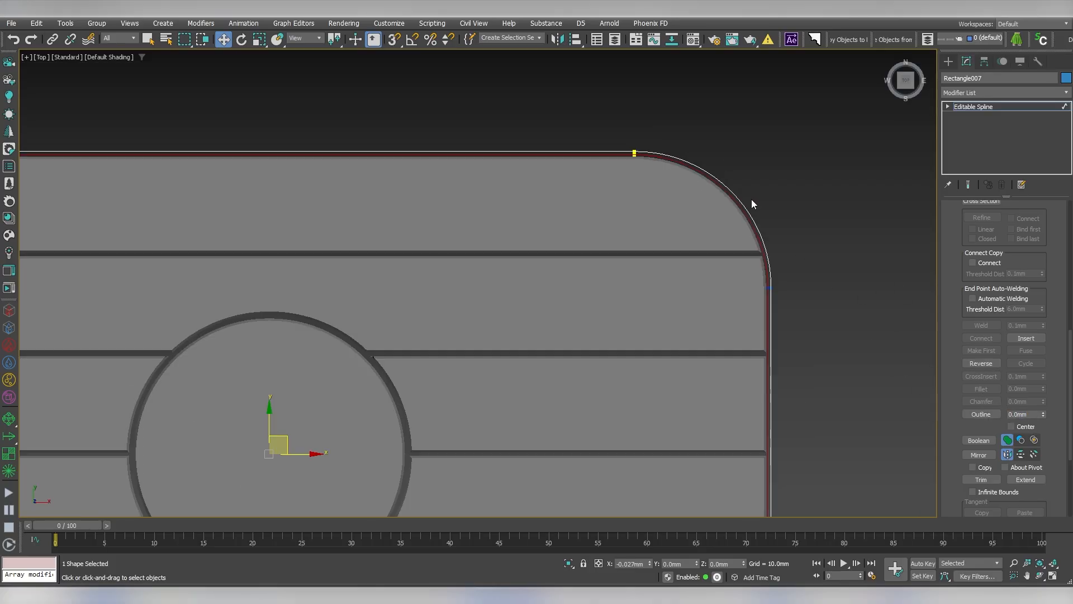
left_click(1021, 107)
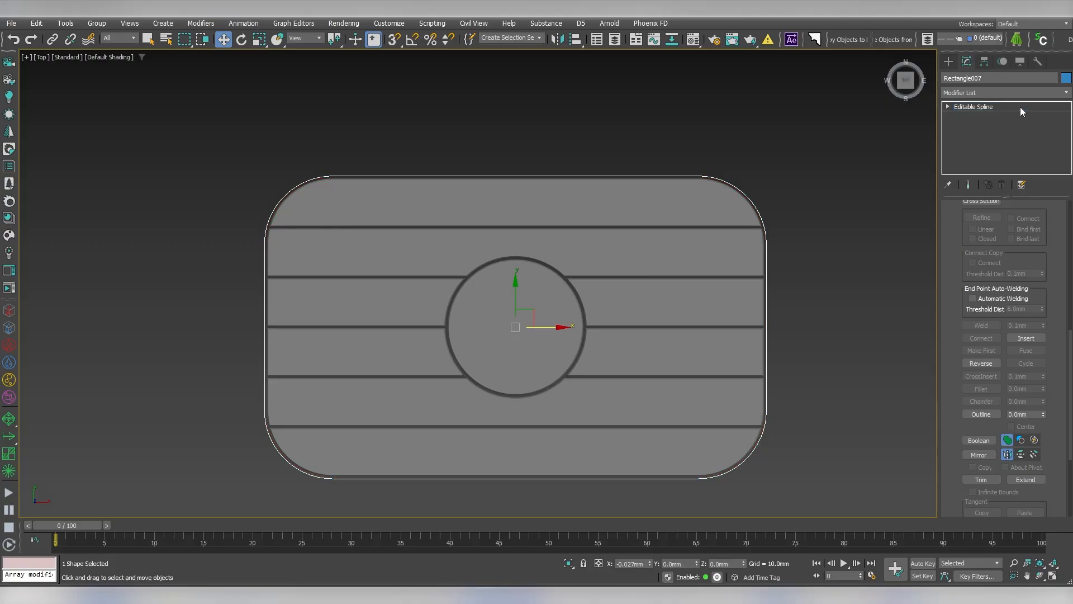
- Draw a large rectangle about 273 mm long and 438 mm wide around the whole board
scroll(755, 212, "down", 3)
middle_click_drag(755, 213, 760, 202)
left_click(947, 63)
left_click(1026, 153)
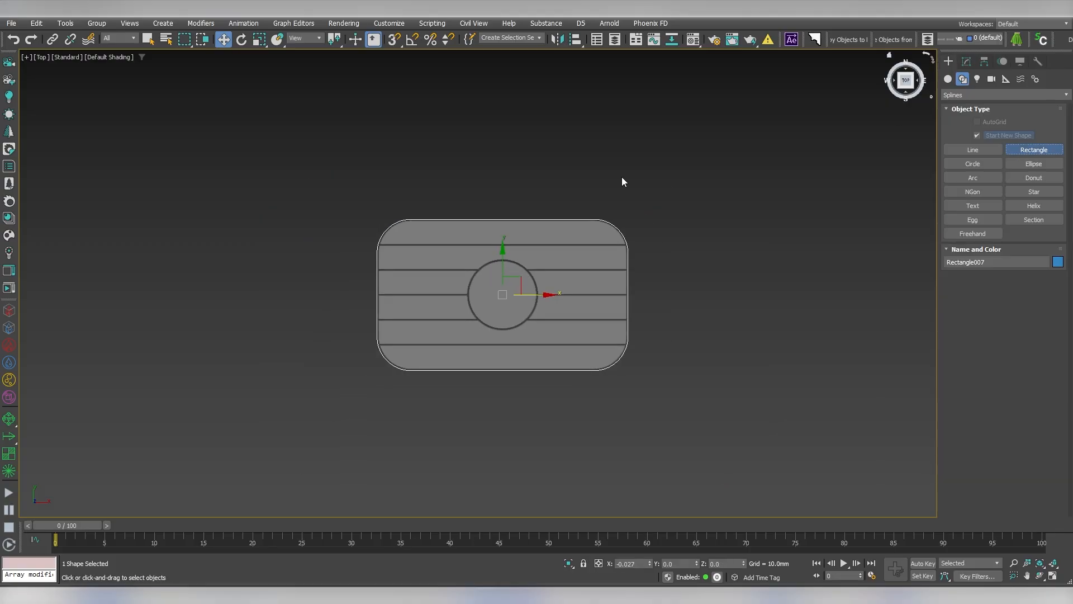
left_click_drag(138, 68, 866, 521)
right_click(866, 521)
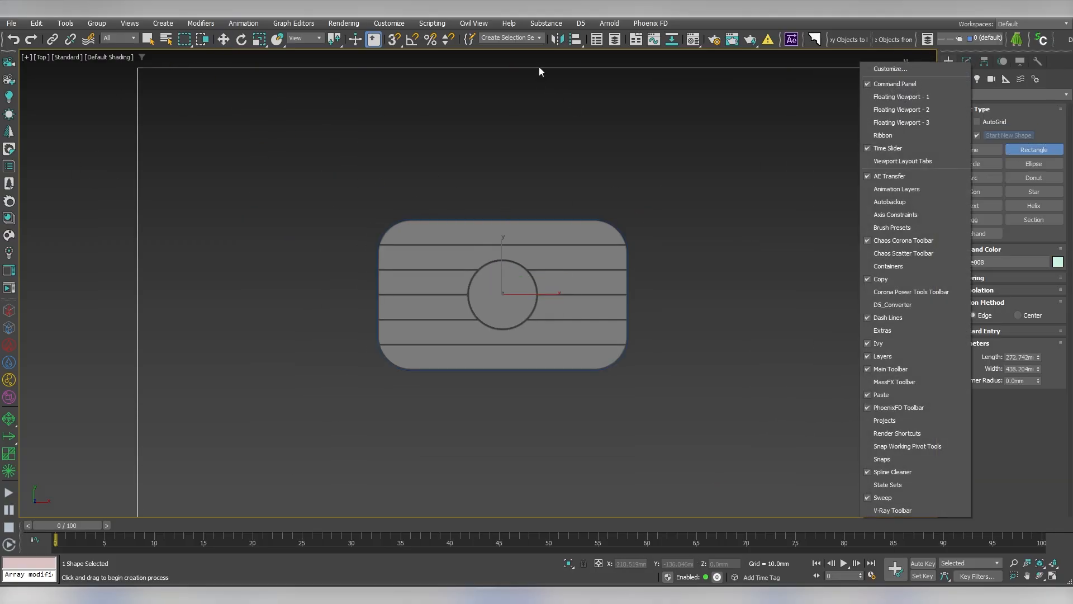
- Align the large rectangle to the central disc of the board
left_click(575, 39)
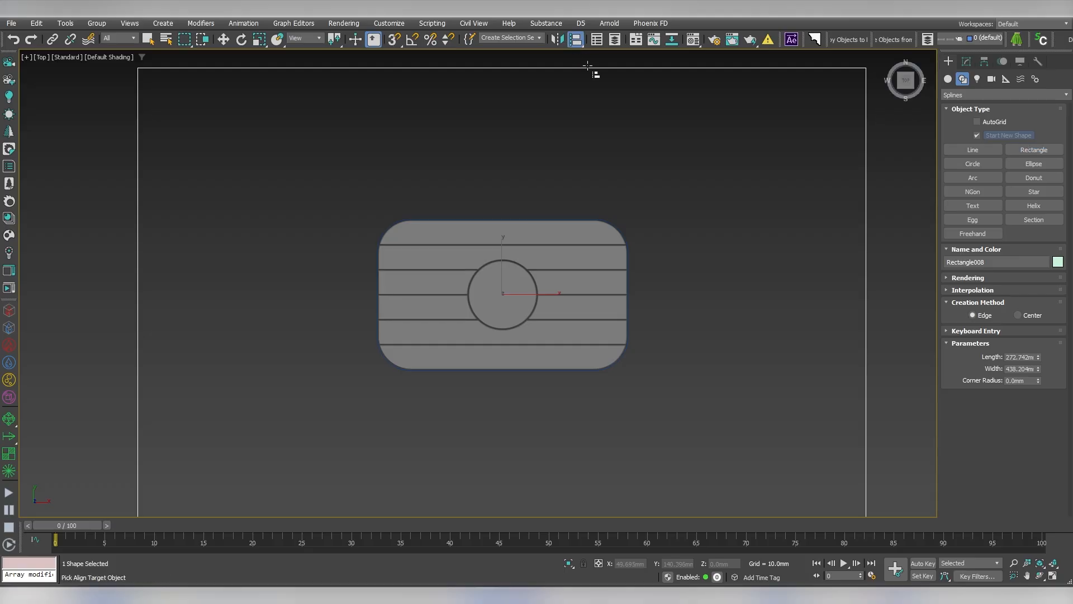
left_click(515, 285)
left_click(539, 391)
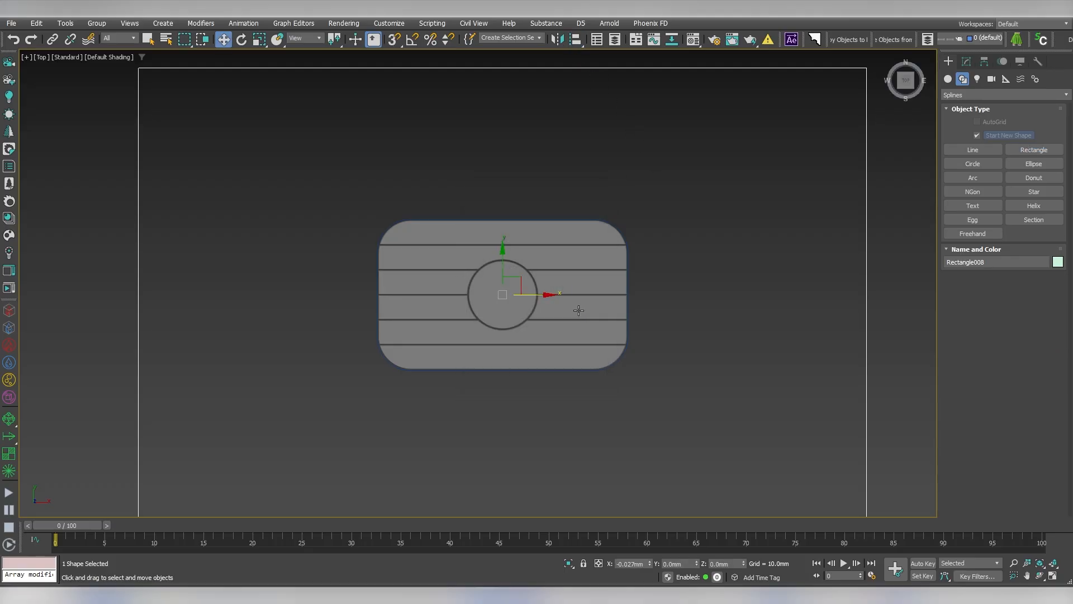
- Hide all geometry so that only the spline shapes are displayed in an angled view
middle_click_drag(578, 309, 623, 213, "alt")
scroll(534, 274, "up", 4)
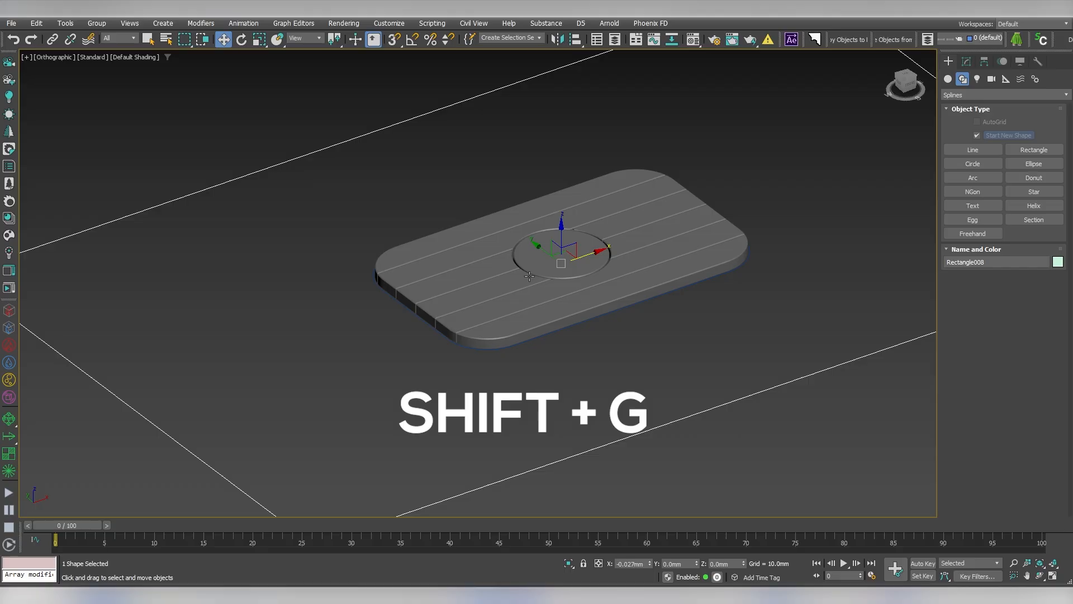
key("shift+g")
scroll(589, 247, "down", 3)
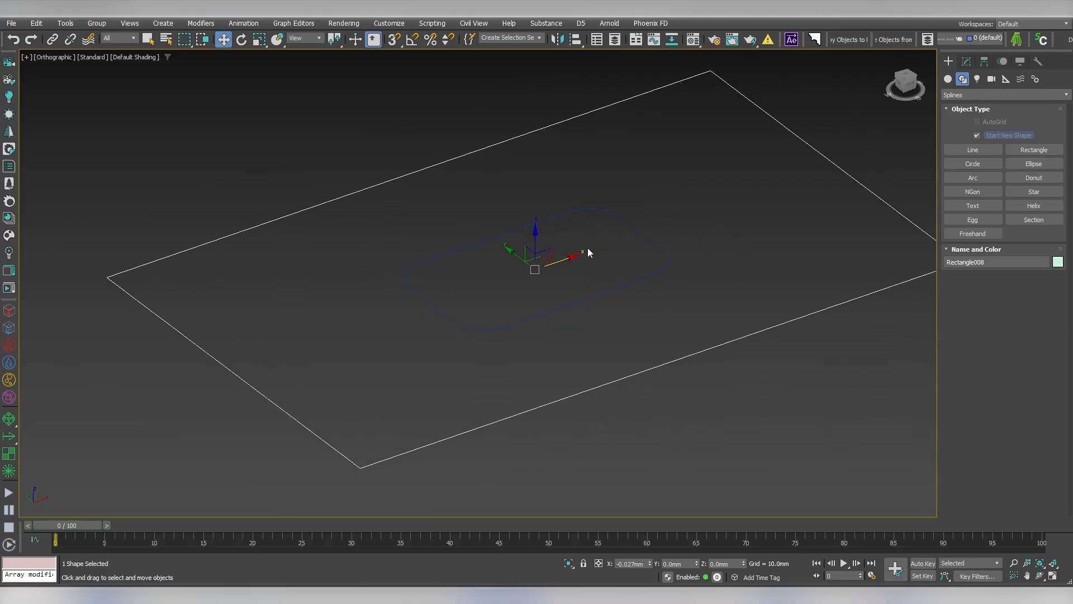
- Convert the large rectangle to an editable spline and attach the rounded outline to it
right_click(604, 230)
mouse_move(685, 369)
left_click(744, 370)
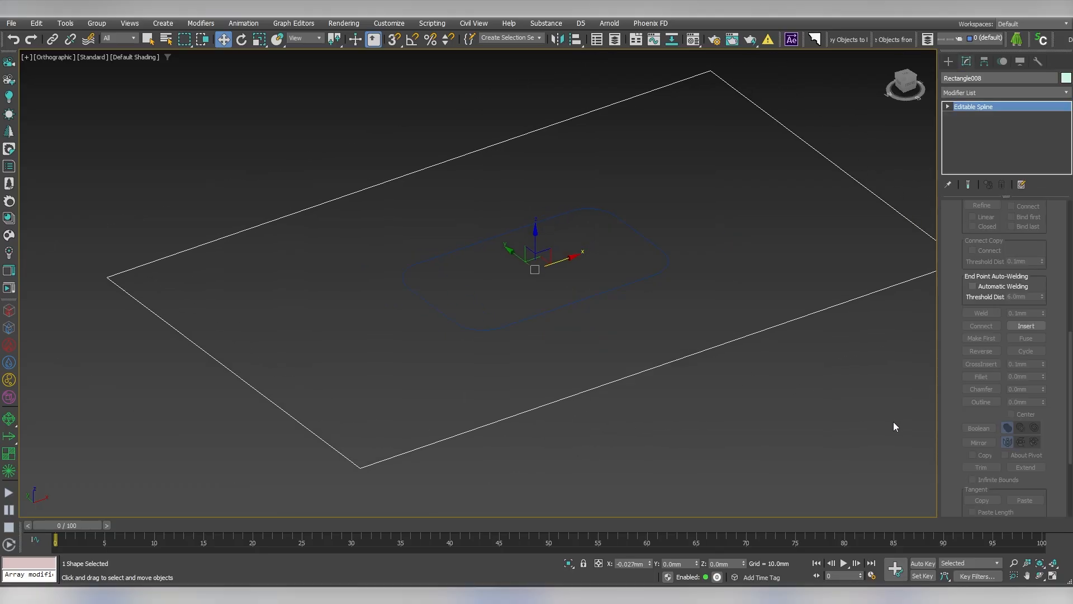
scroll(952, 362, "up", 3)
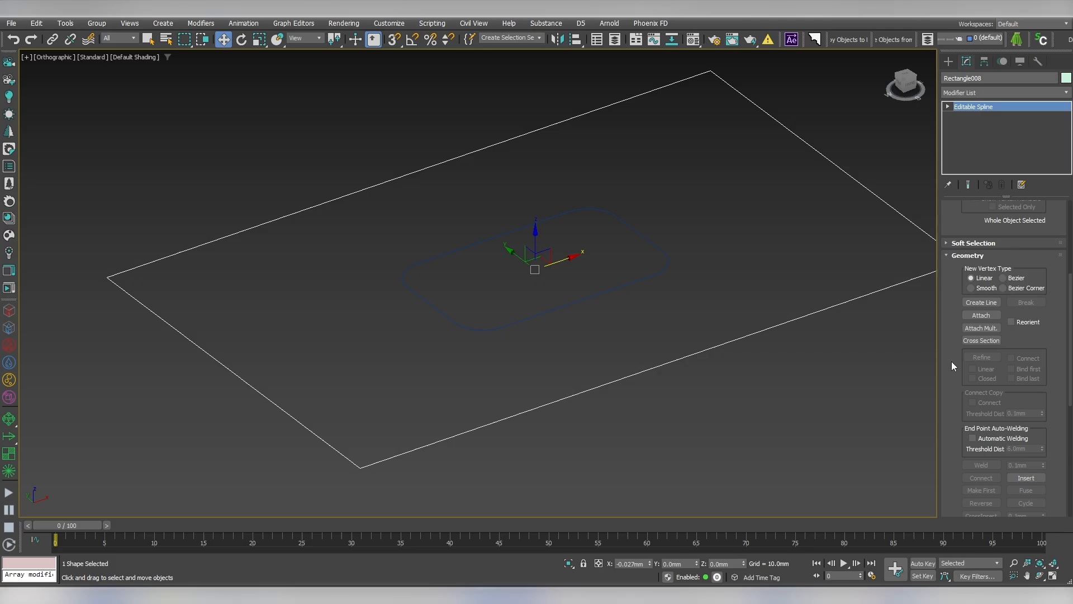
left_click(985, 315)
left_click(667, 264)
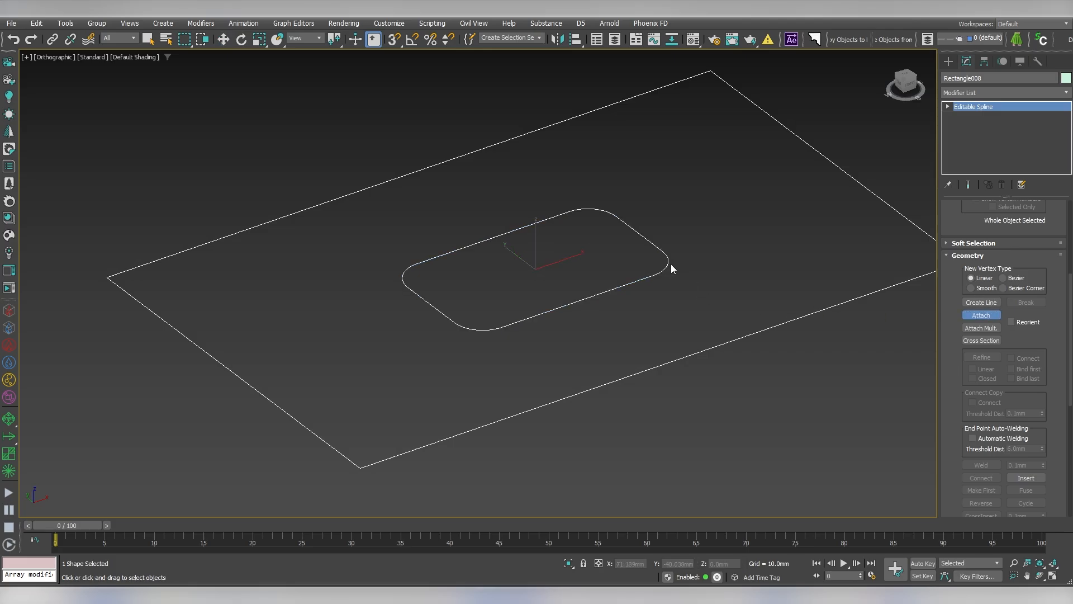
right_click(671, 267)
- Show the geometry again and extrude the combined rectangle and rounded outline by about 7.5 mm
middle_click_drag(777, 267, 754, 340, "alt")
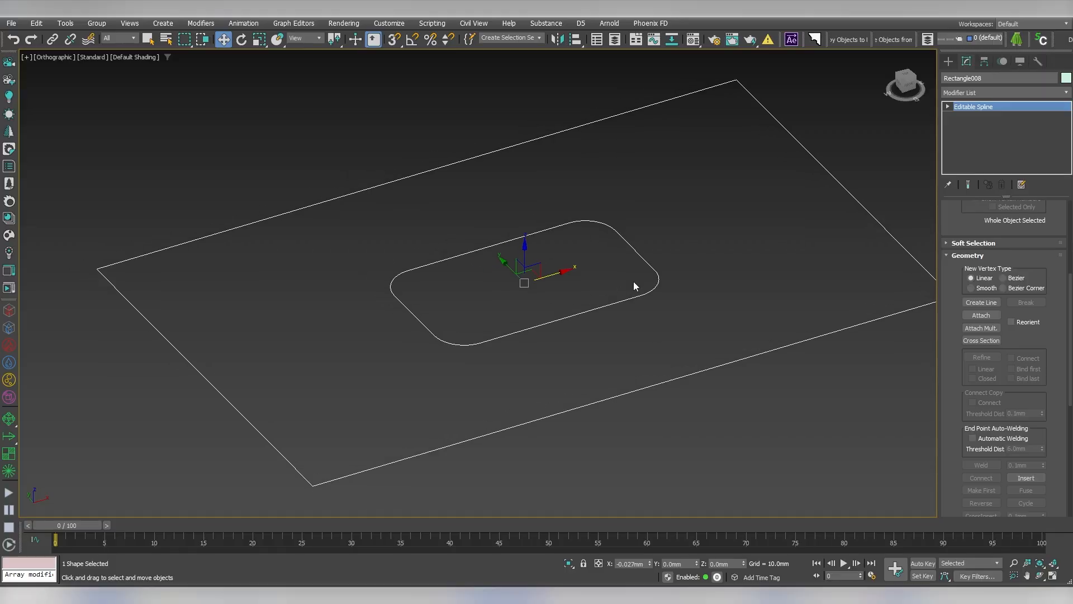
key("shift+g")
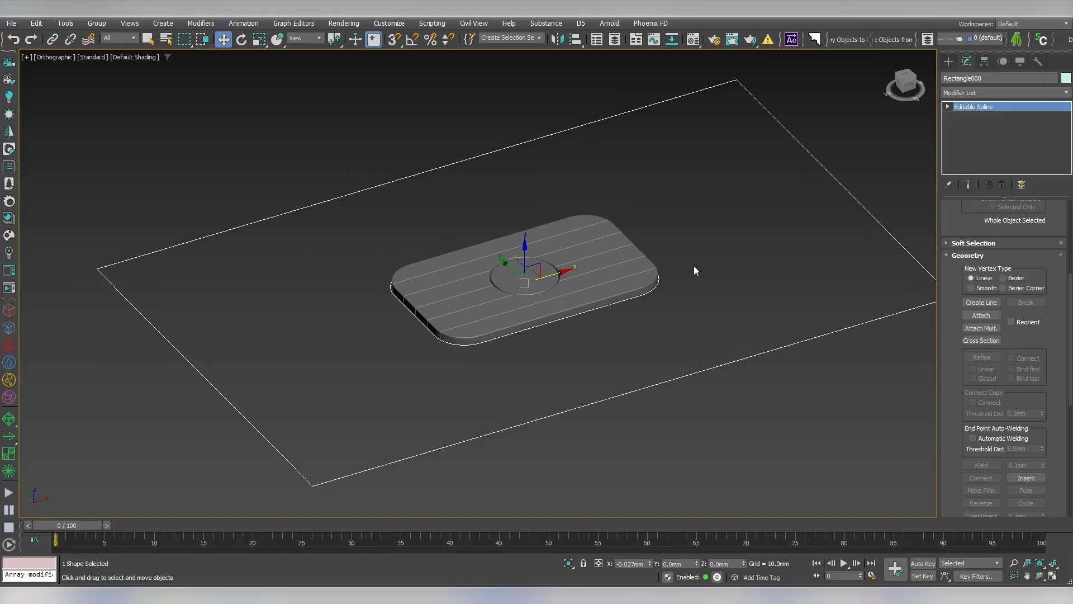
left_click(982, 92)
type("ex")
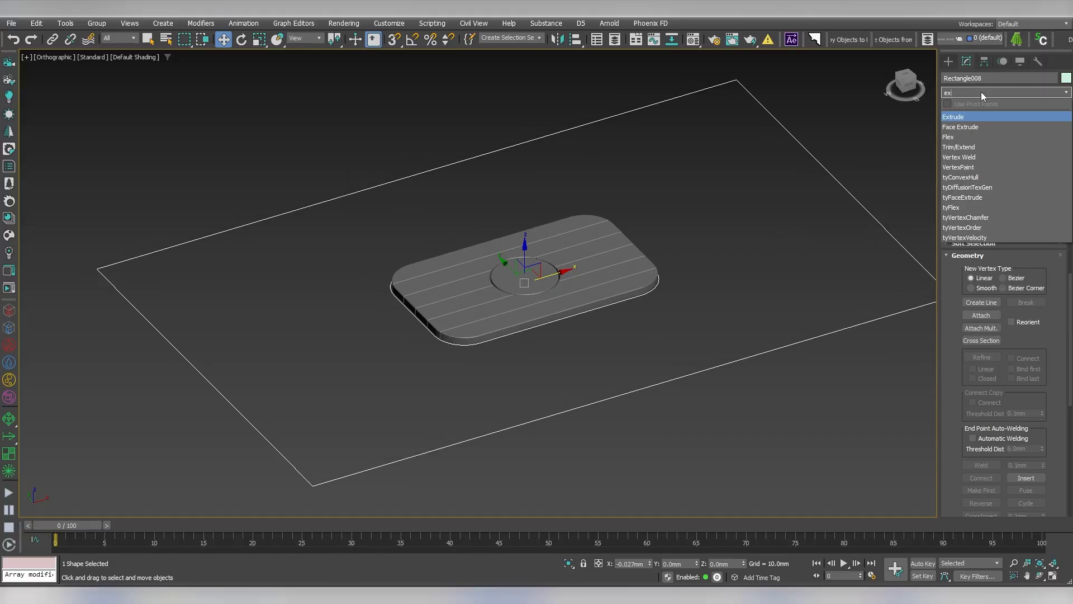
left_click(963, 117)
left_click_drag(1038, 226, 1036, 214)
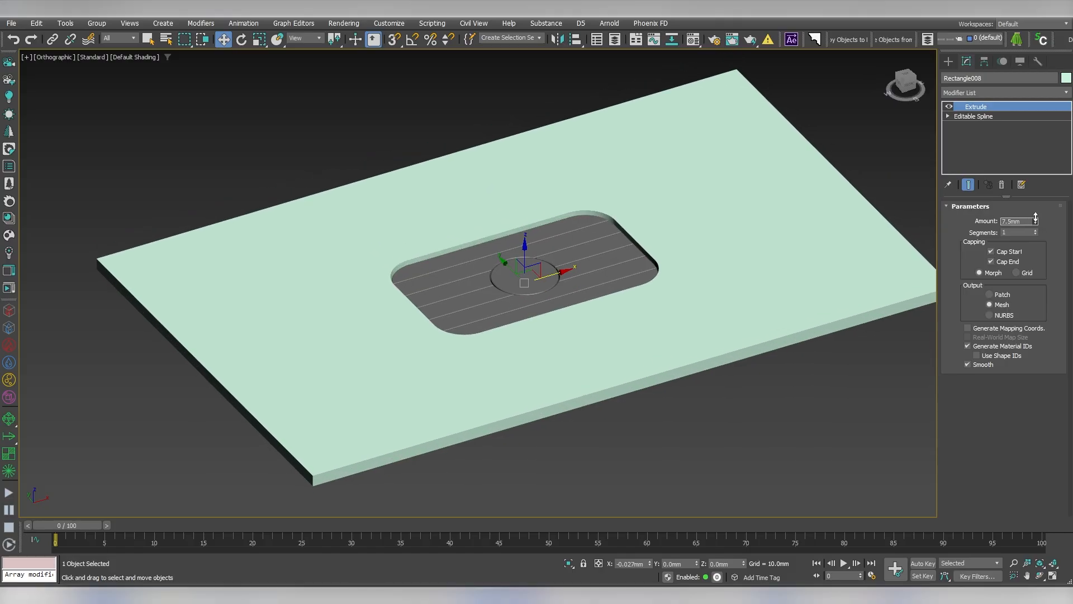
- Select the rounded inner spline of the large rectangle and offset a larger outline around the board
scroll(634, 270, "up", 5)
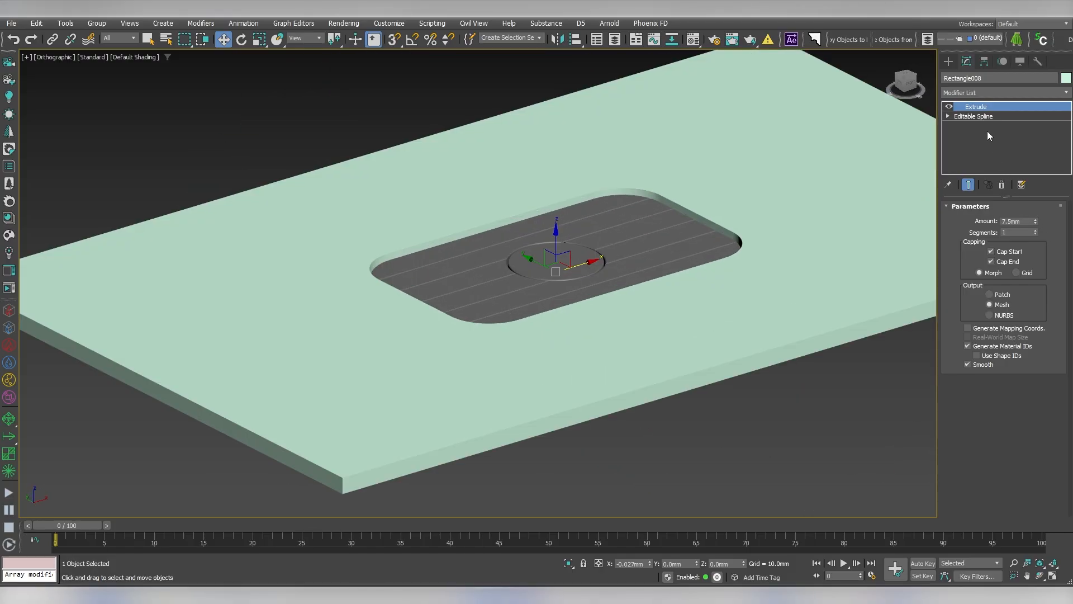
left_click(984, 116)
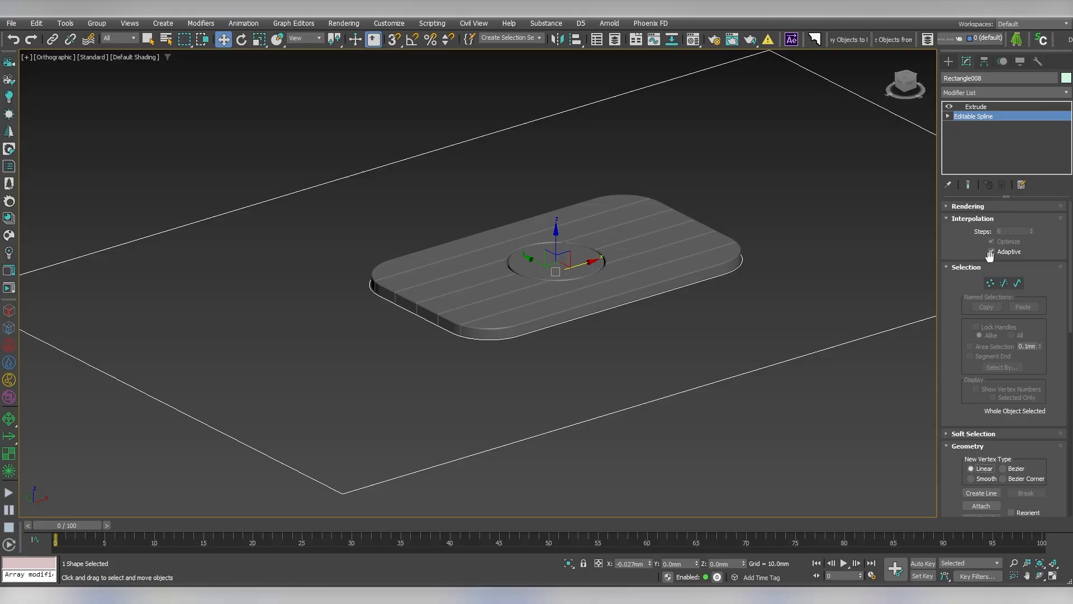
left_click(1016, 283)
left_click(703, 286)
middle_click_drag(699, 285, 870, 358, "alt")
scroll(1055, 480, "down", 3)
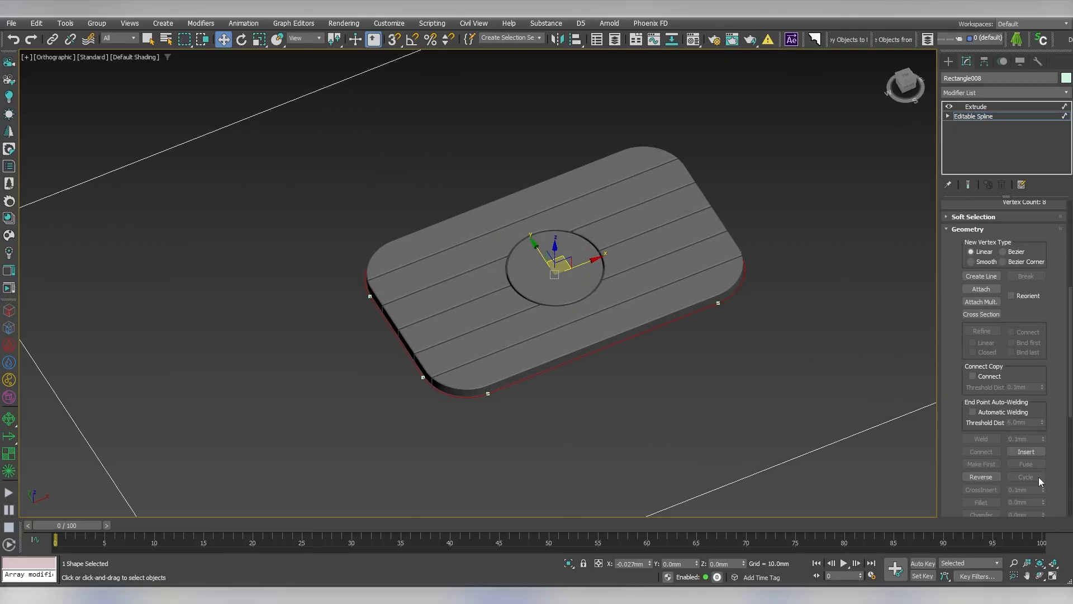
scroll(1032, 480, "down", 3)
left_click(1019, 411)
key("Return")
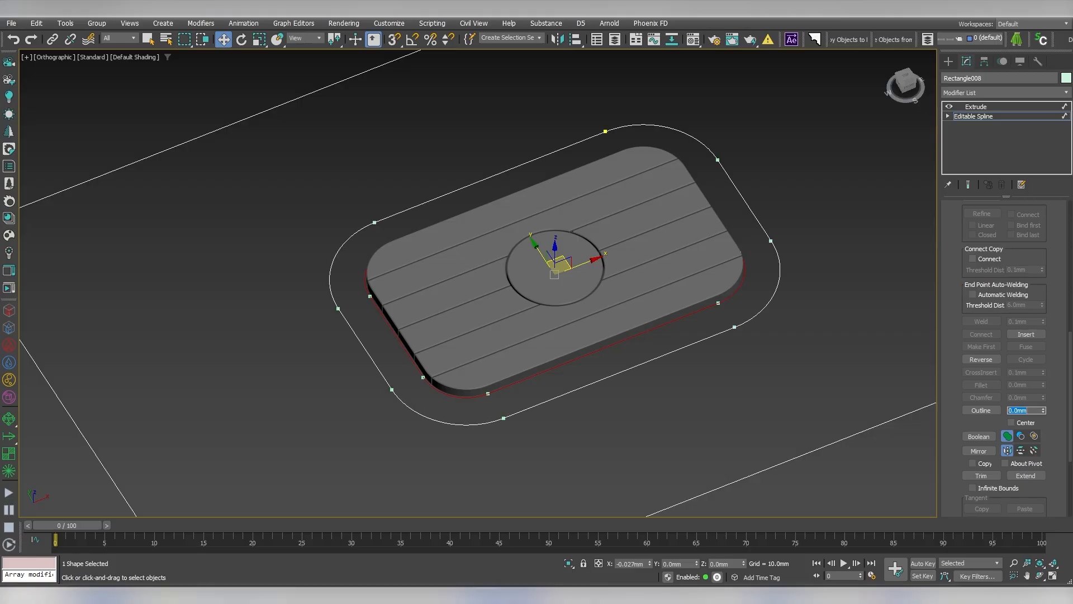
- Delete the original inner rounded spline and return to the Extrude level of the slab
middle_click_drag(433, 370, 443, 367)
key("Delete")
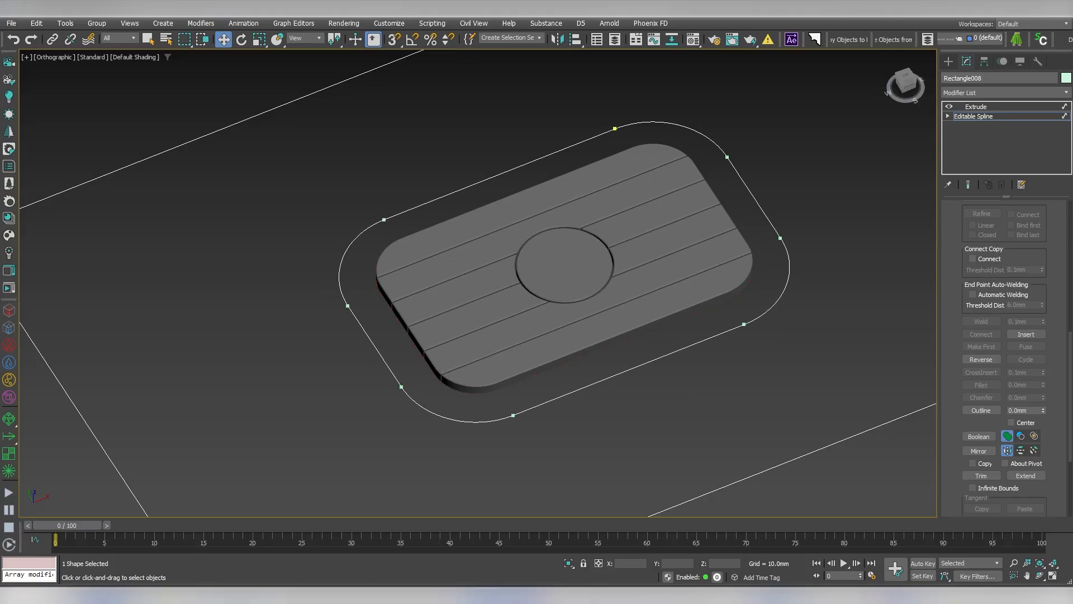
left_click(1027, 116)
left_click(1001, 106)
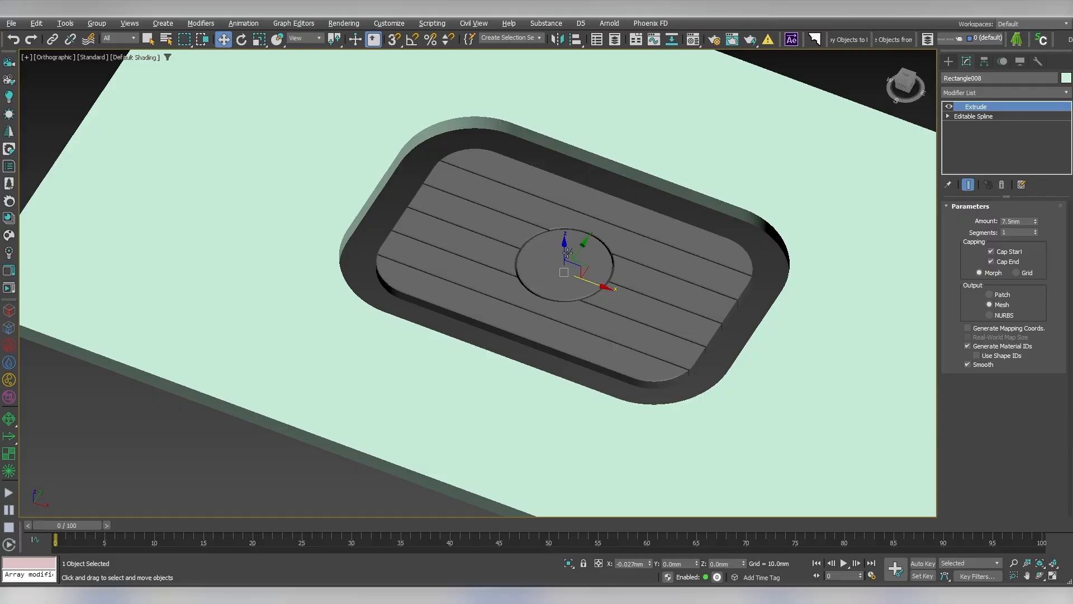
- Add an Edit Poly modifier to the slab, enter polygon editing and turn on the edged-faces display
left_click(975, 93)
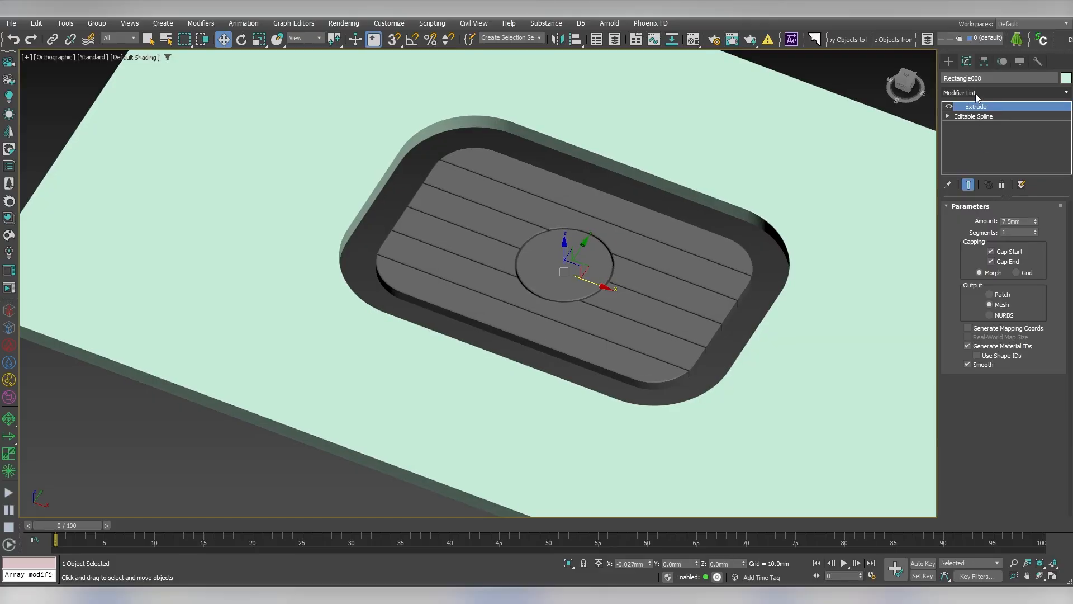
type("ed")
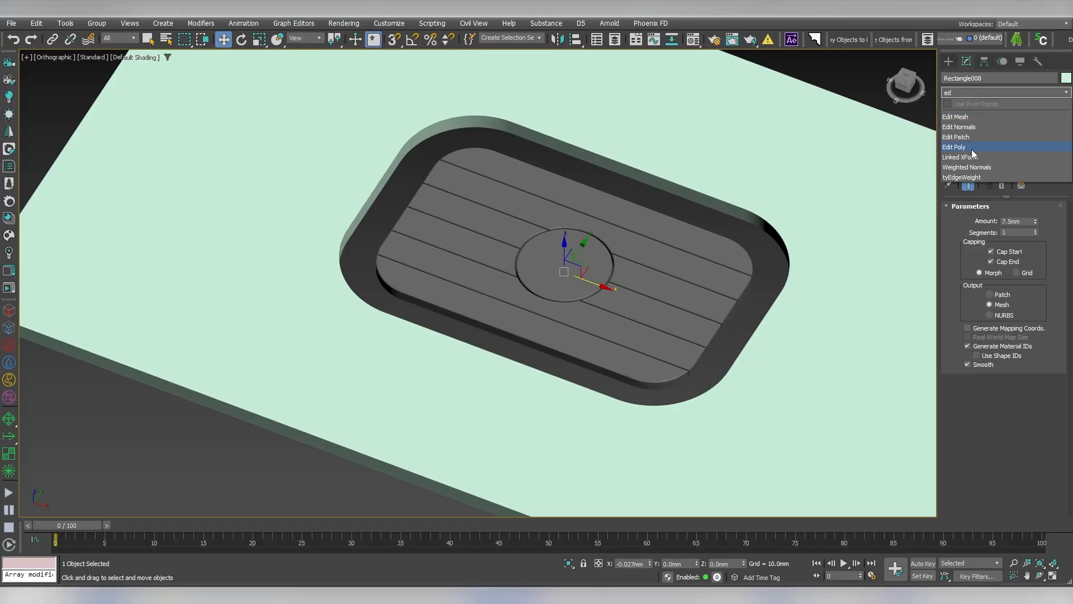
left_click(971, 148)
left_click(1016, 232)
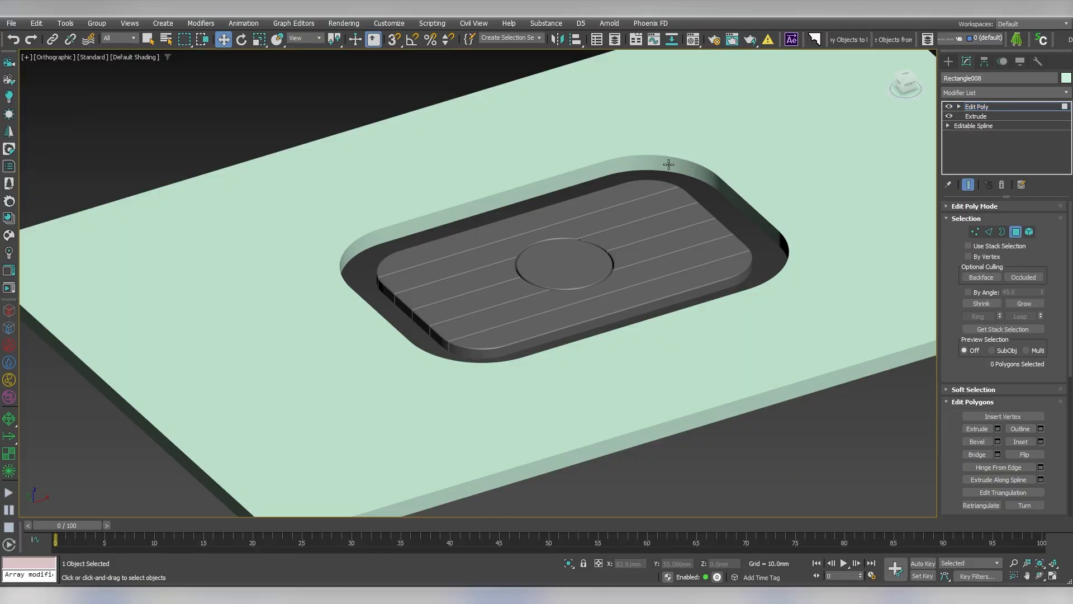
key("F4")
scroll(668, 164, "up", 4)
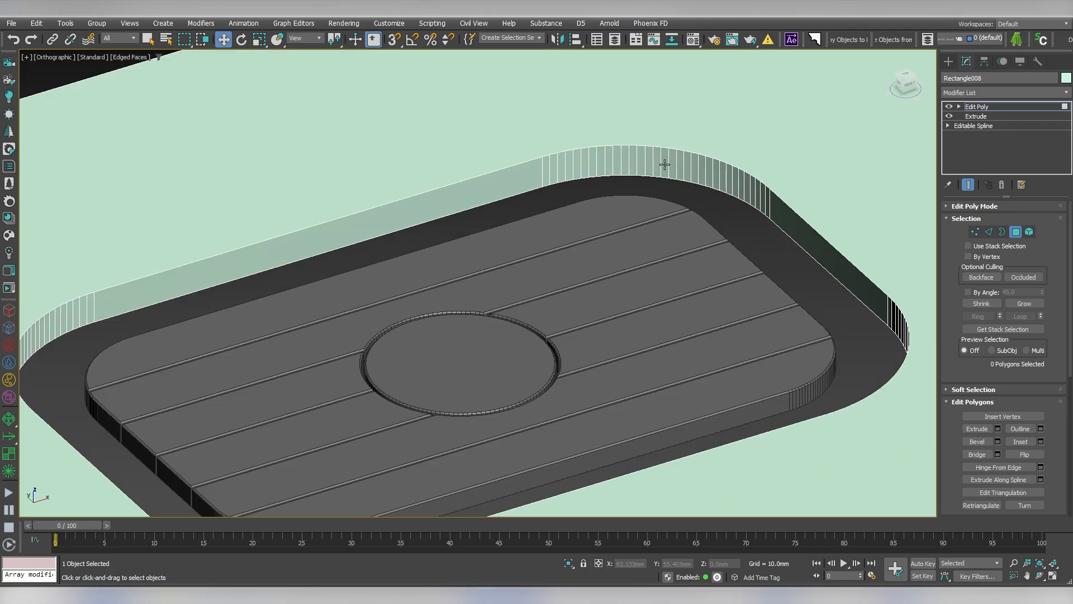
- Extrude the ring of wall polygons around the opening inward by local normals until it meets the board's edge
left_click(663, 165)
left_click(658, 166, "shift")
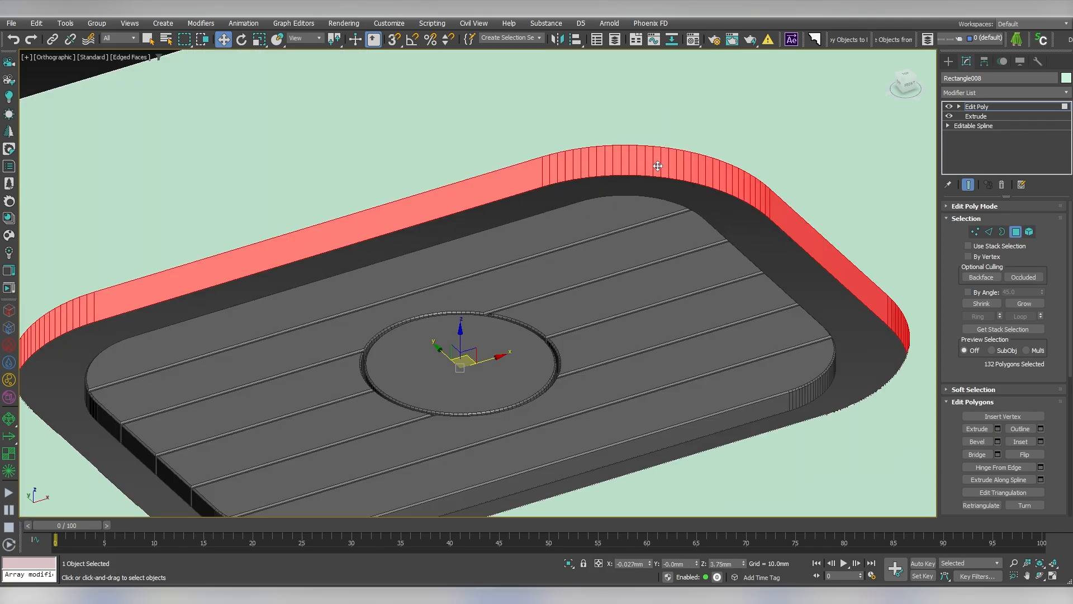
scroll(667, 190, "down", 4)
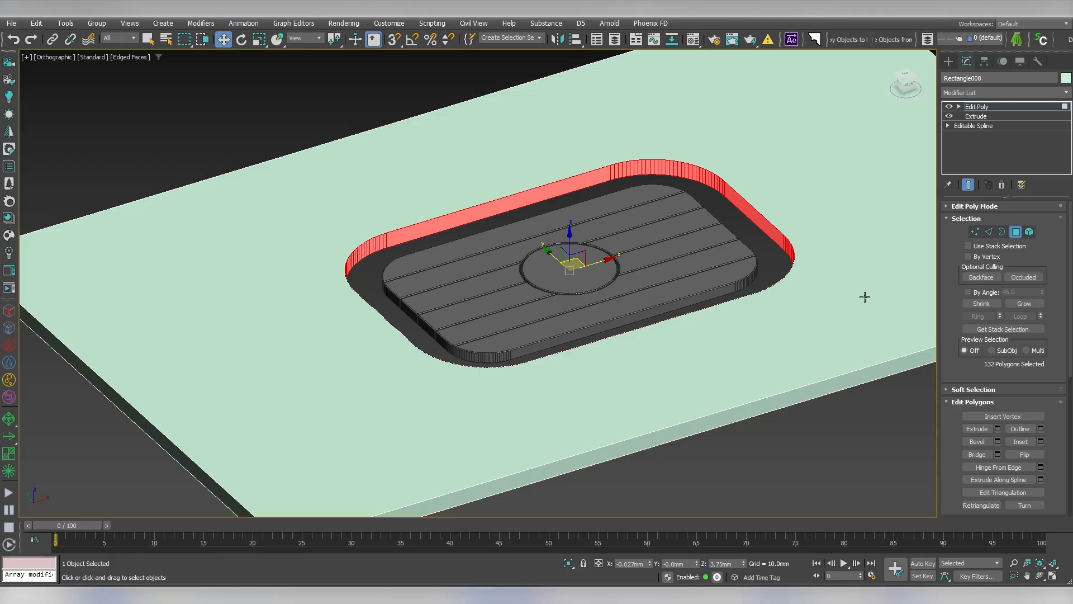
left_click(998, 429)
middle_click_drag(798, 300, 475, 318, "alt")
left_click(496, 288)
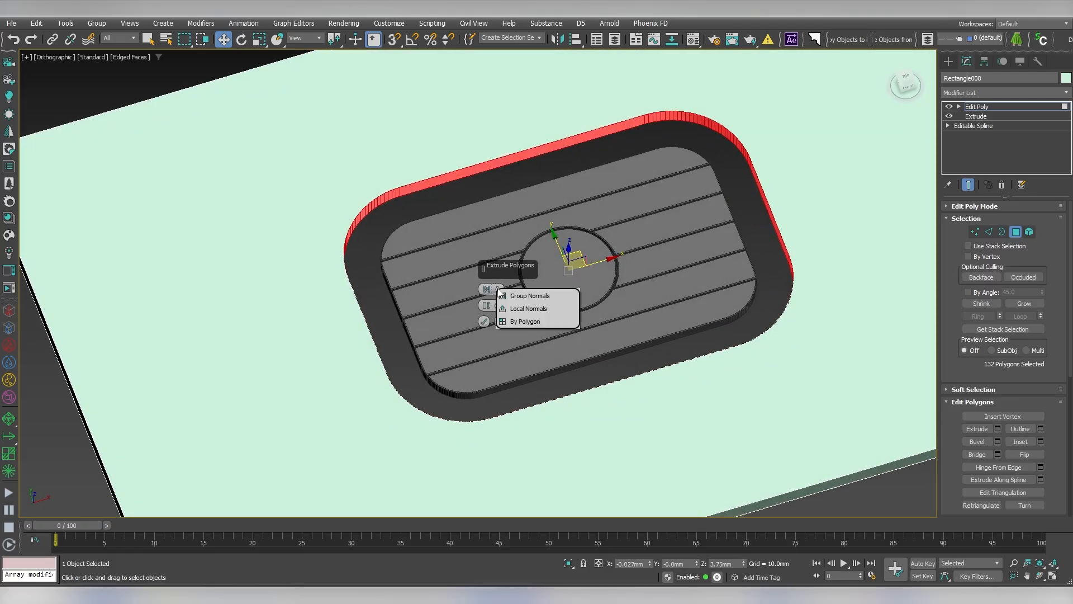
left_click(527, 311)
left_click_drag(485, 305, 495, 271)
mouse_move(719, 158)
middle_mouse_down("alt")
mouse_move(725, 181)
mouse_move(713, 174)
middle_mouse_up("alt")
key("t")
key("z")
left_click_drag(487, 306, 493, 296)
scroll(583, 311, "down", 5)
middle_click_drag(593, 317, 401, 367, "alt")
left_click(486, 337)
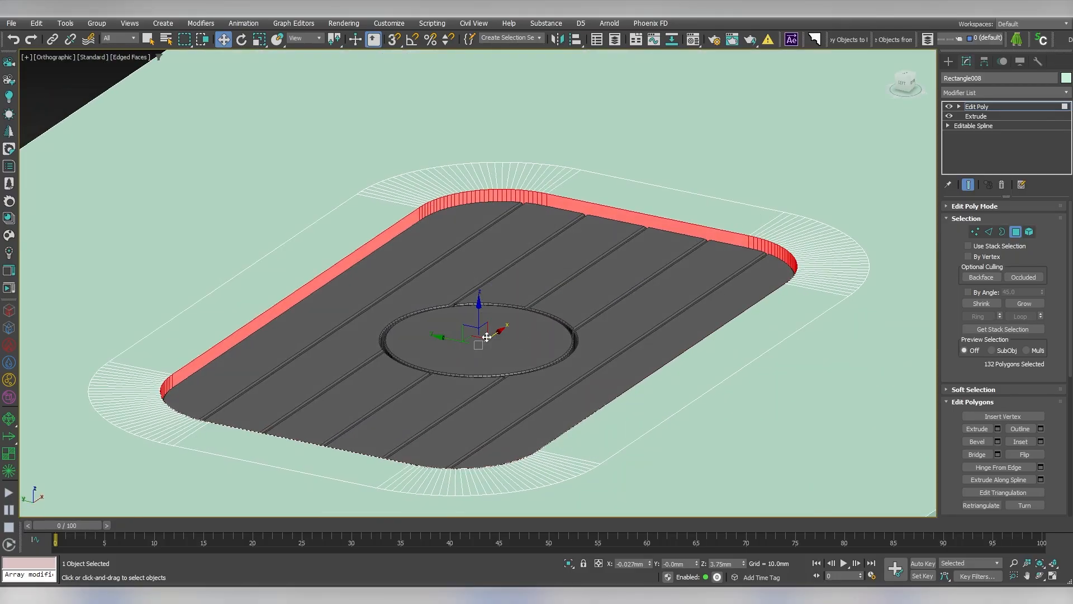
- Select the ring of top polygons around the opening and lower it to a height of about 5.2 mm
left_click(817, 290)
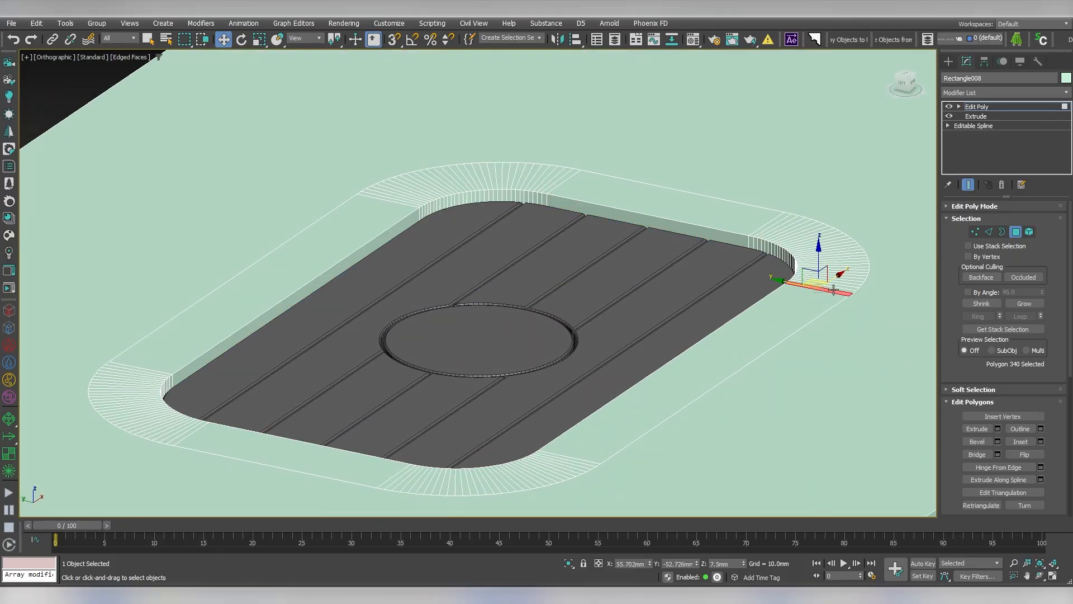
key("ctrl+z")
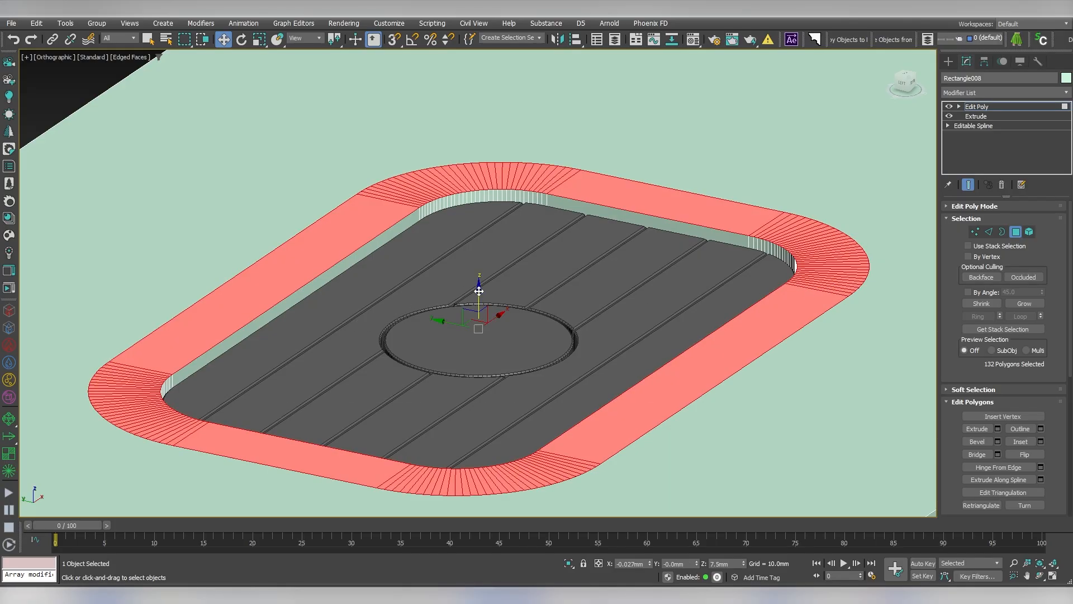
left_click_drag(479, 291, 479, 310, "shift")
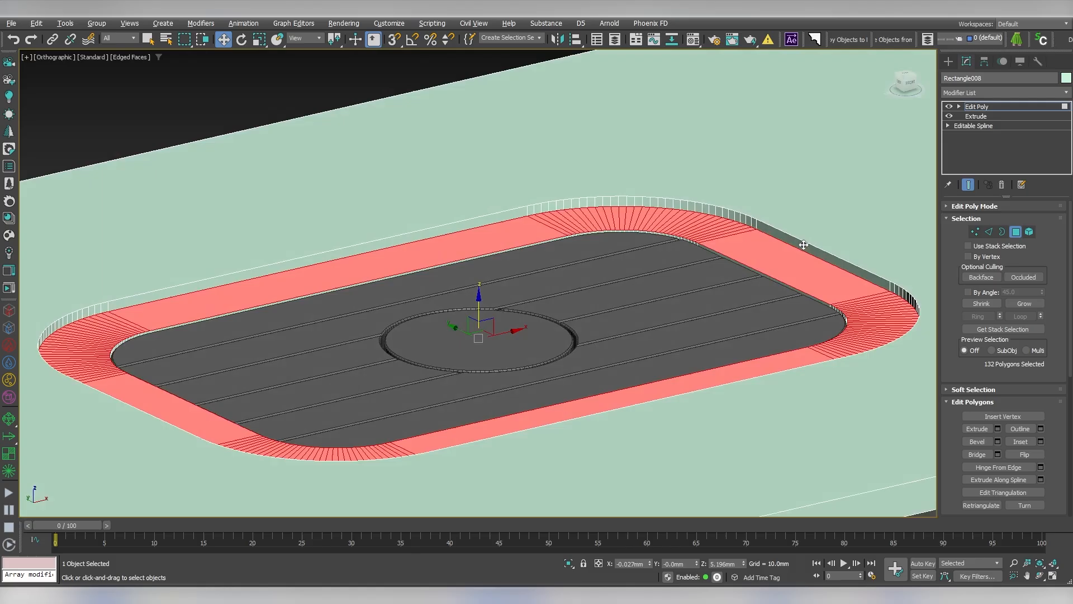
scroll(719, 233, "down", 4)
middle_click_drag(804, 245, 775, 223, "alt")
scroll(719, 233, "up", 2)
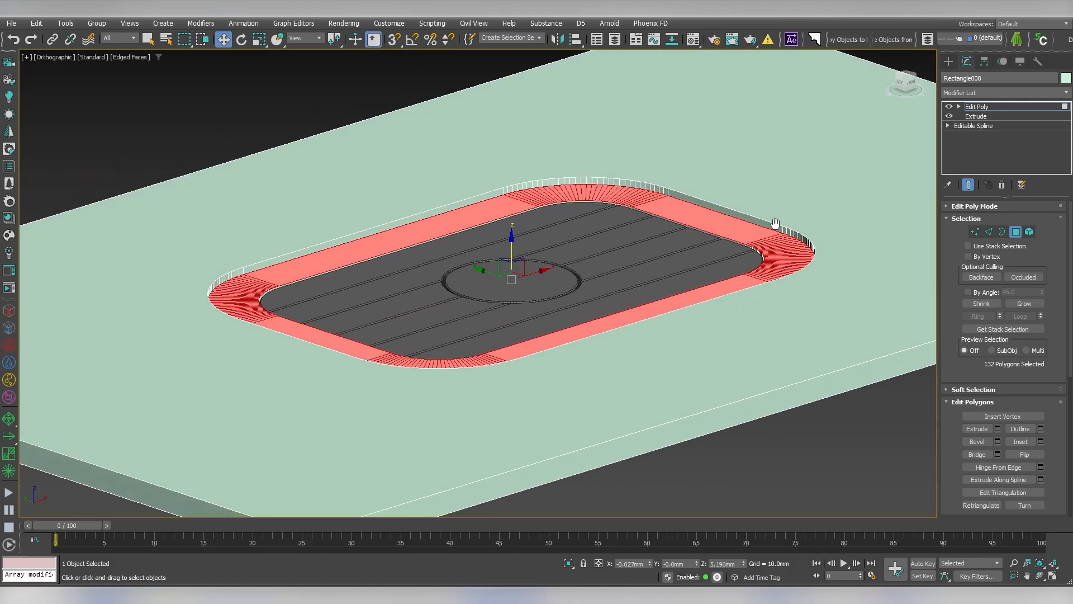
- Chamfer the recess's upper rim edges and the edge loop at its wall's base by about 2.55 mm with 7 segments
left_click(797, 185)
middle_click_drag(508, 235, 474, 255)
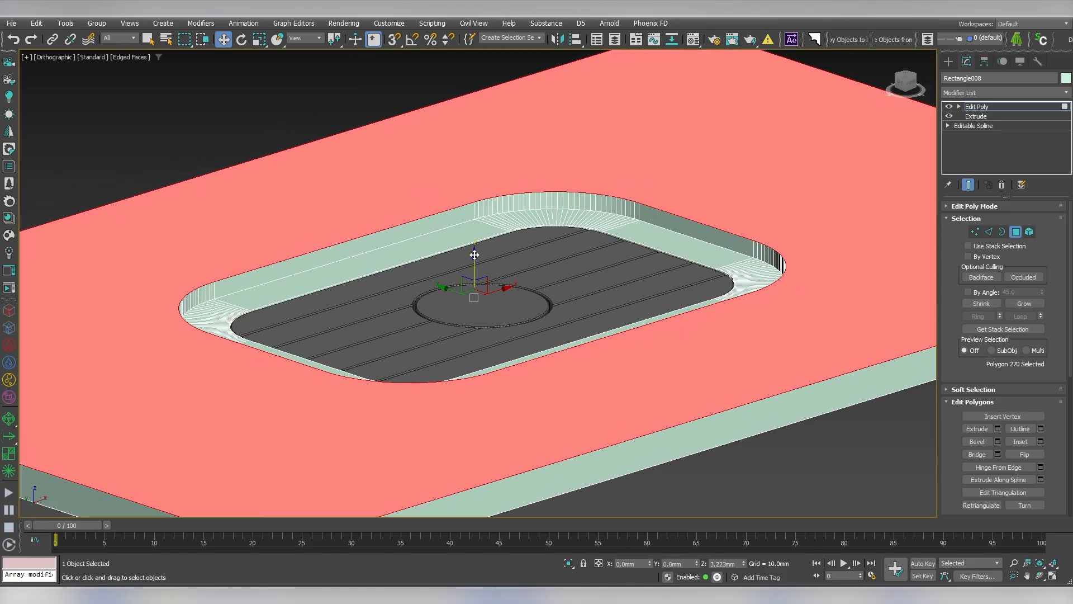
left_click(988, 233, "shift")
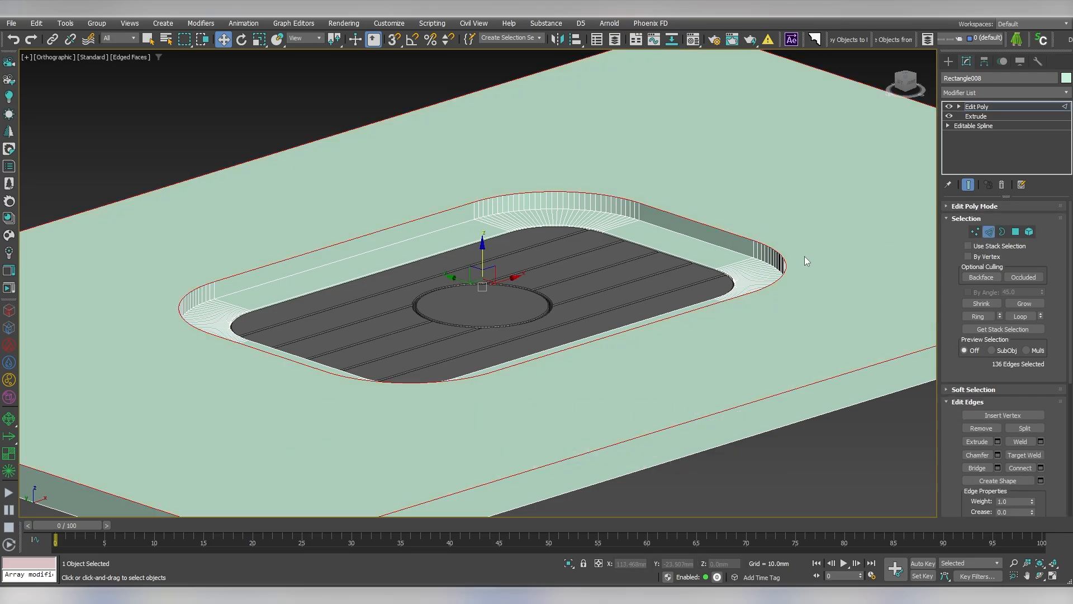
scroll(805, 260, "down", 6)
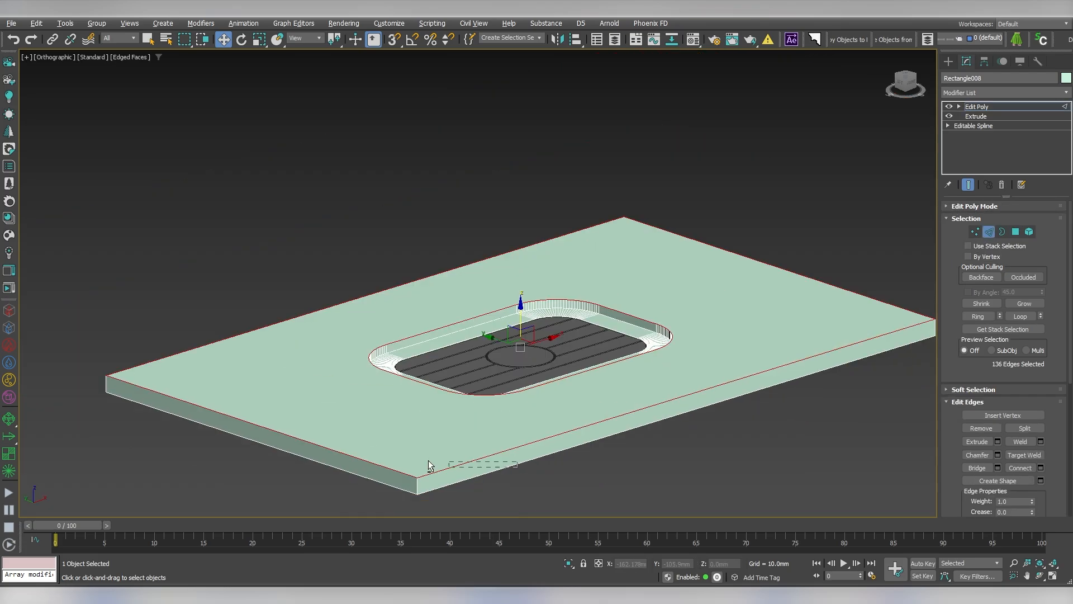
left_click_drag(428, 461, 335, 449, "alt")
left_click_drag(197, 314, 232, 357, "alt")
left_click_drag(657, 208, 604, 241, "alt")
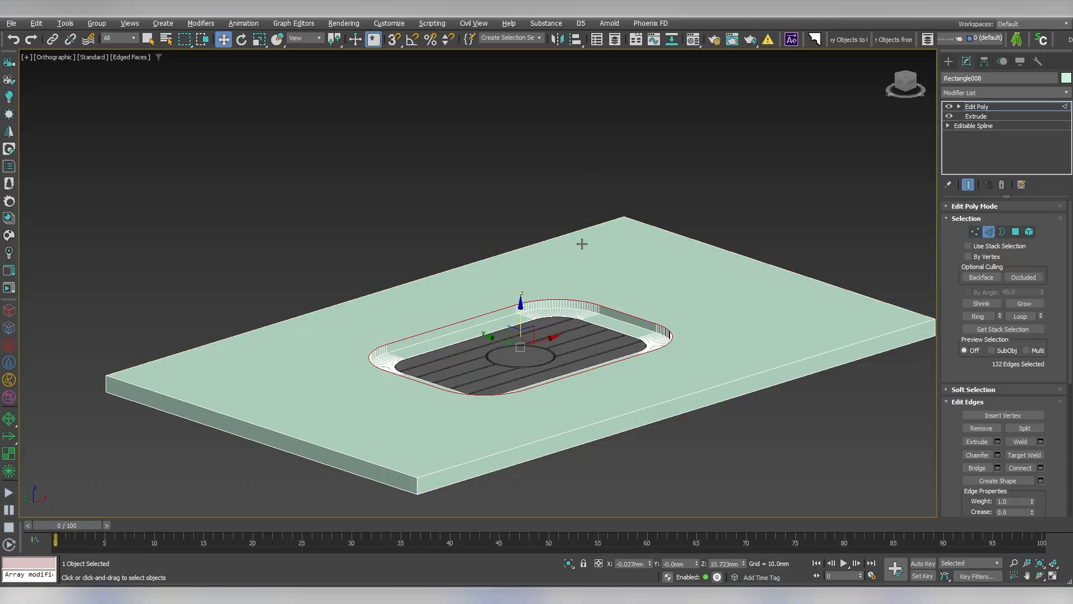
scroll(550, 331, "up", 6)
middle_click_drag(791, 335, 700, 309)
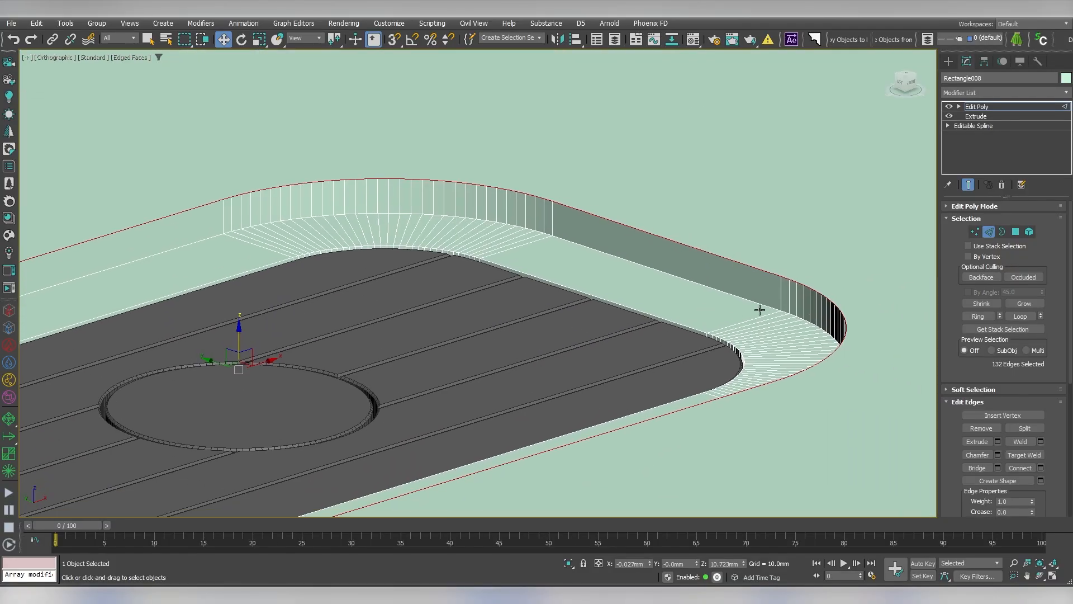
double_click(757, 302, "ctrl")
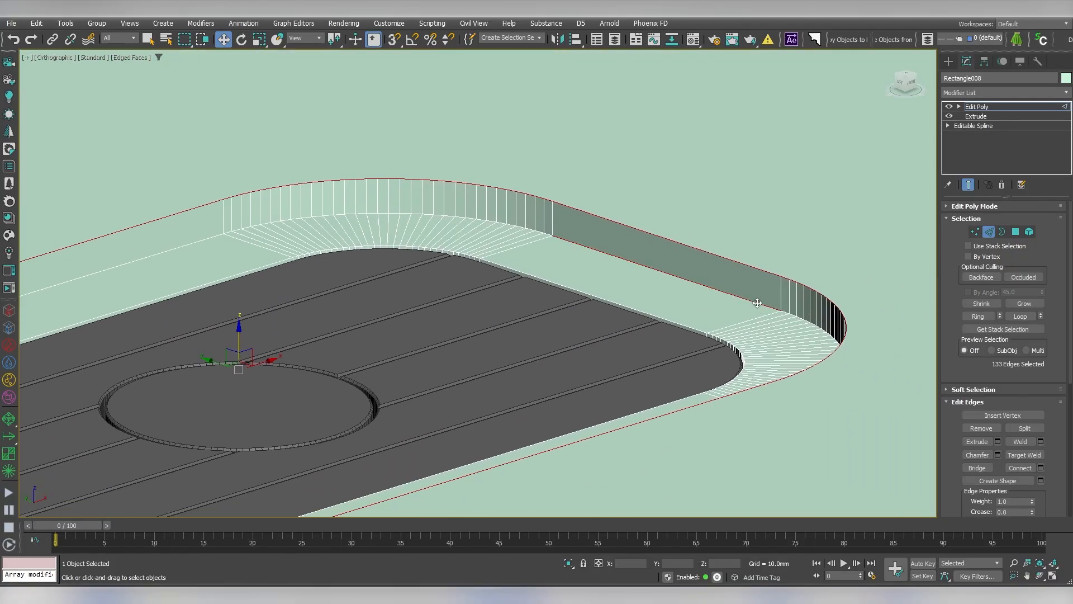
left_click(997, 454)
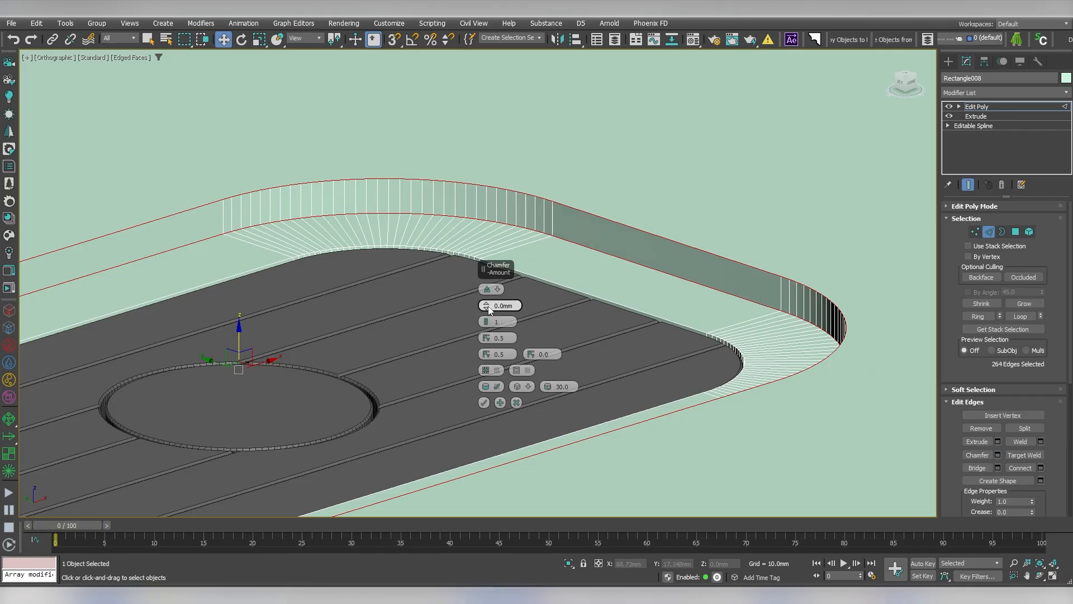
left_click_drag(488, 302, 510, 289)
left_click(489, 318)
left_click(489, 318)
left_click(488, 319)
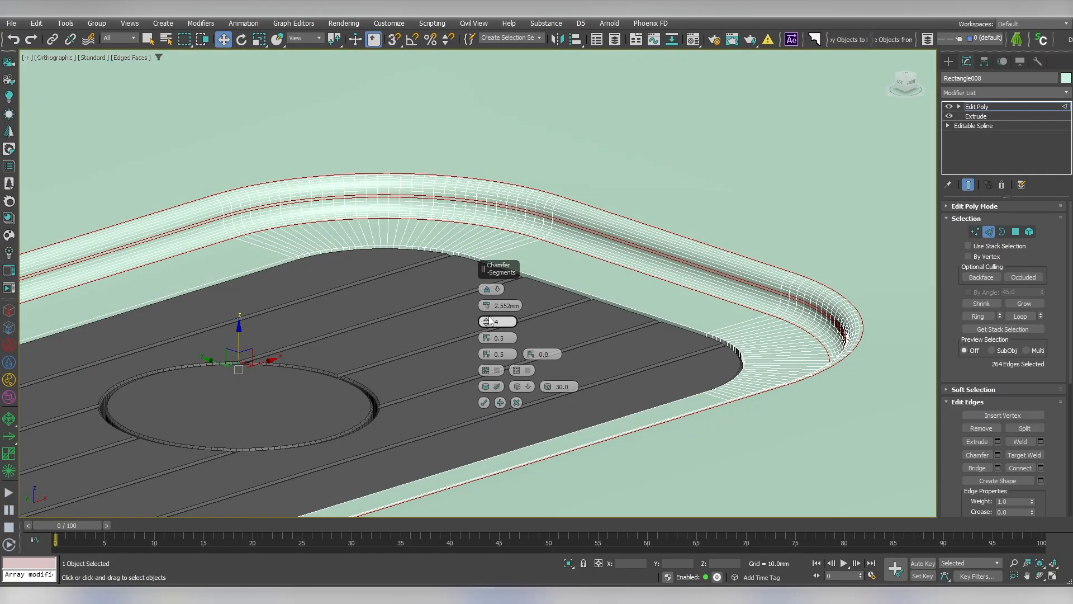
left_click(489, 318)
left_click(489, 318)
left_click(489, 318)
scroll(796, 294, "down", 2)
middle_click_drag(798, 296, 808, 250)
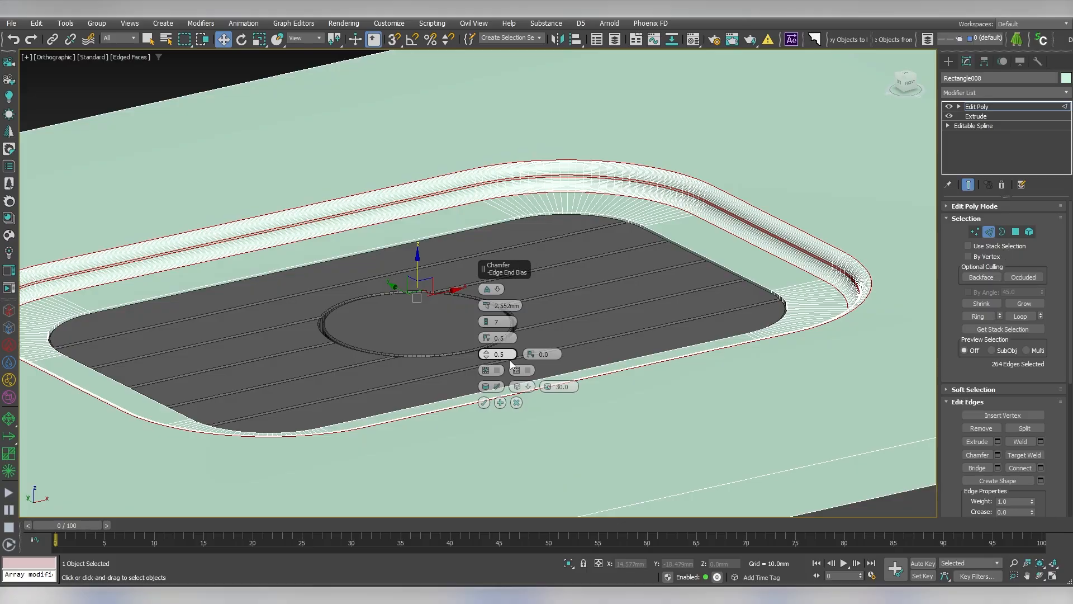
left_click(484, 403)
- Chamfer the ledge's inner edge loop next to the board by about 2.55 mm with 7 segments
scroll(754, 277, "up", 3)
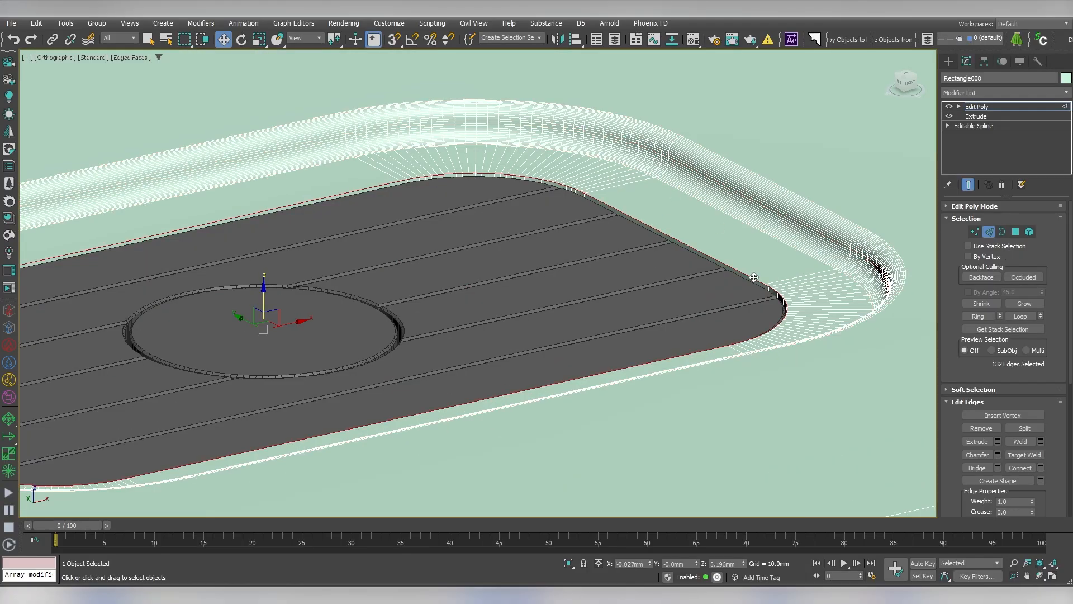
left_click(997, 454)
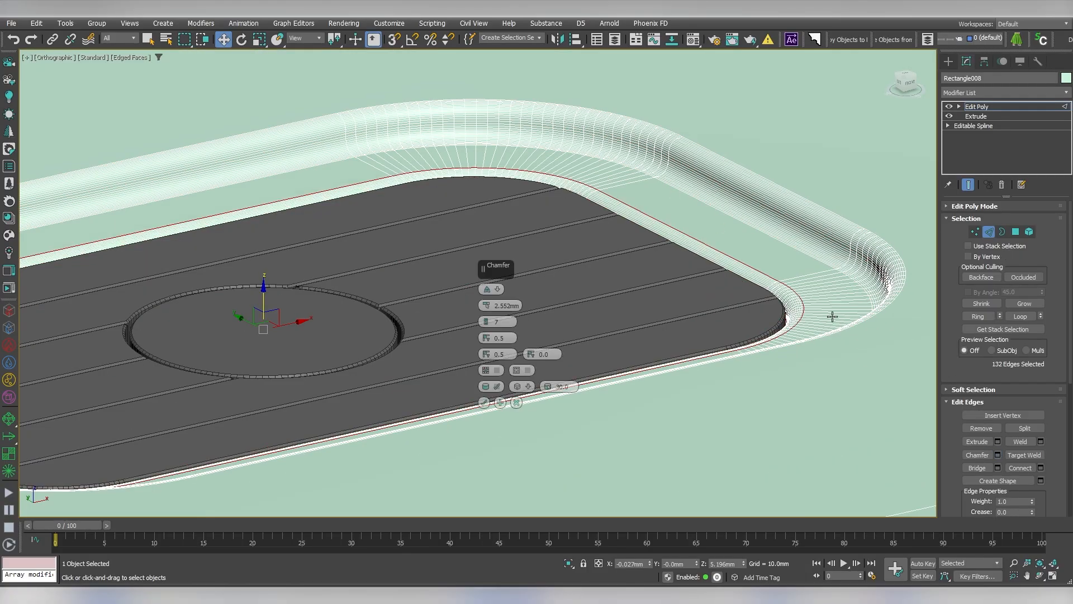
scroll(815, 307, "up", 4)
middle_click_drag(793, 311, 859, 287, "alt")
scroll(785, 317, "down", 4)
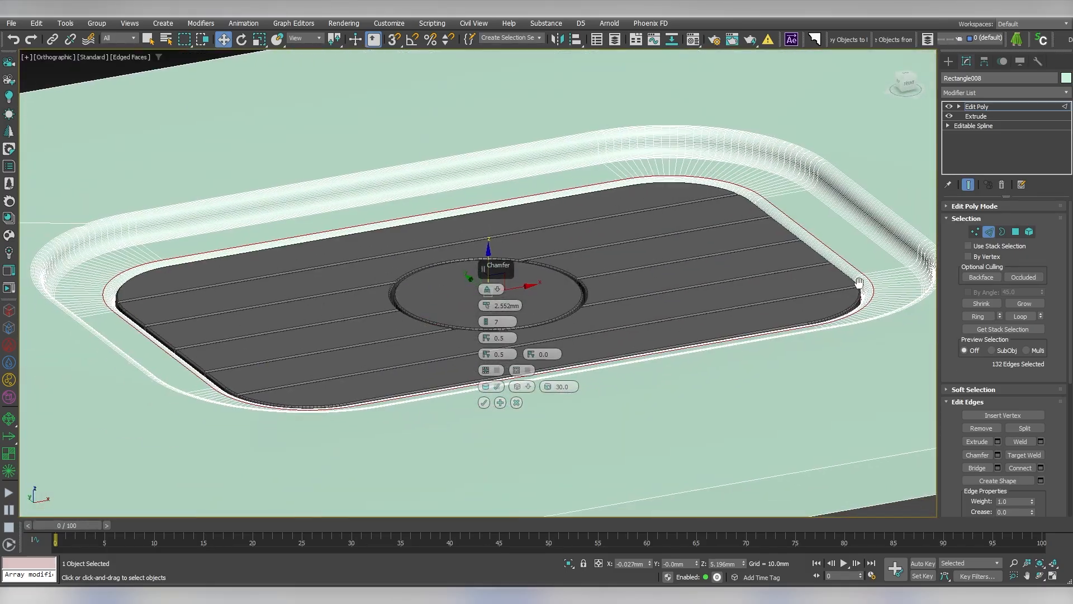
left_click(484, 403)
- Leave edge editing on the slab and turn off the edged-faces display
left_click(986, 109)
middle_click_drag(601, 244, 781, 261)
key("F4")
- Select the slab's outer corner vertices at both ends and scale them to enlarge the slab around the opening
scroll(649, 223, "down", 2)
scroll(691, 246, "down", 2)
scroll(781, 261, "down", 3)
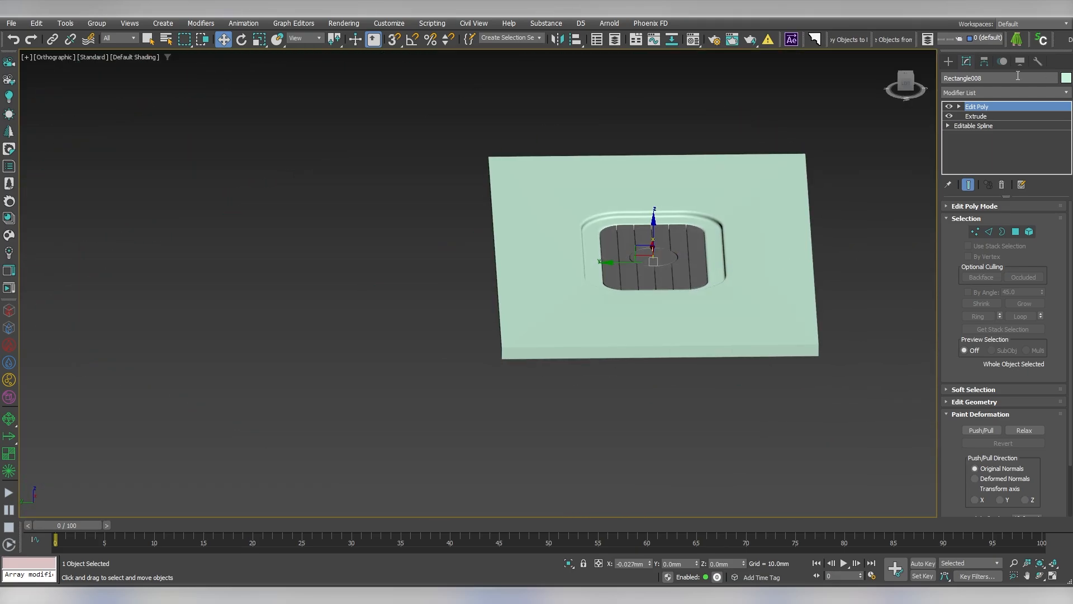
key("1")
left_click(975, 231)
left_click(975, 231)
left_click_drag(790, 128, 754, 138)
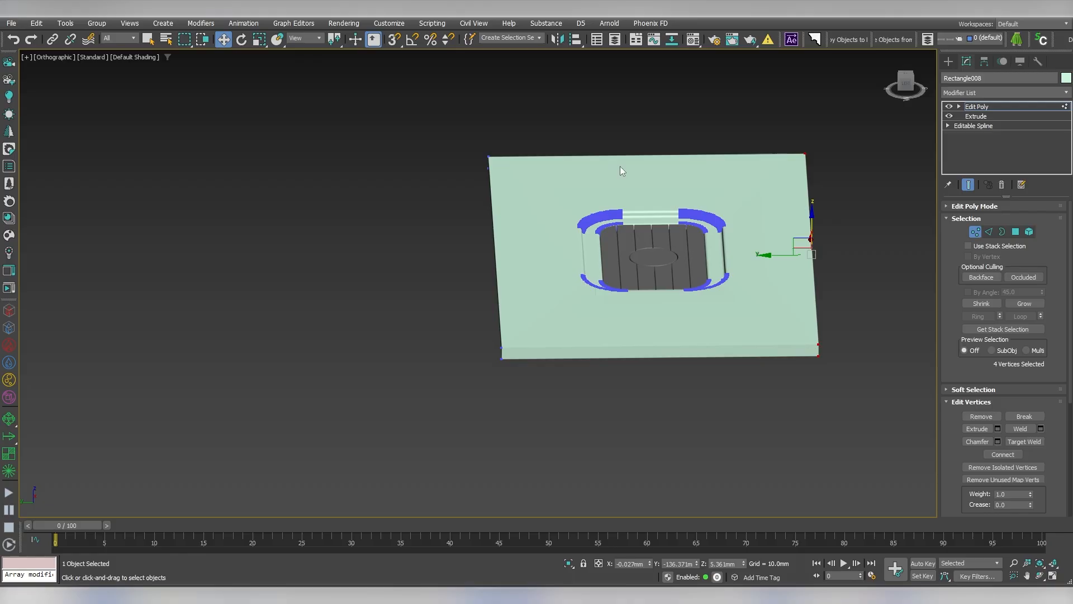
middle_click_drag(622, 171, 685, 204, "alt")
middle_click_drag(755, 260, 690, 259)
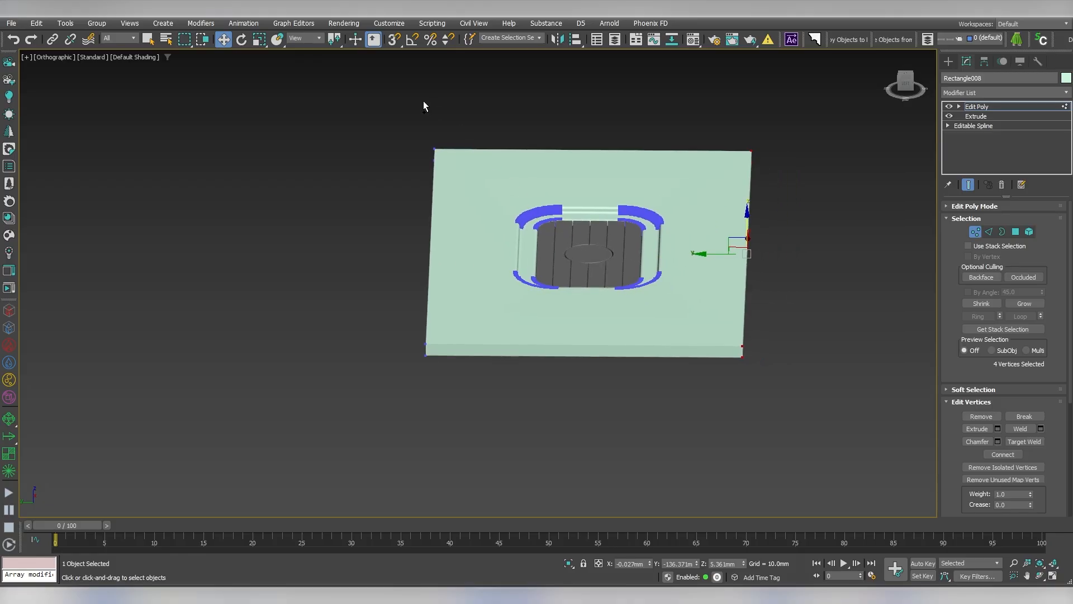
left_click_drag(463, 364, 464, 364, "ctrl")
middle_click_drag(570, 325, 527, 263, "alt")
right_click(551, 276)
left_click(569, 305)
left_click_drag(528, 263, 521, 264)
key("1")
scroll(534, 246, "up", 7)
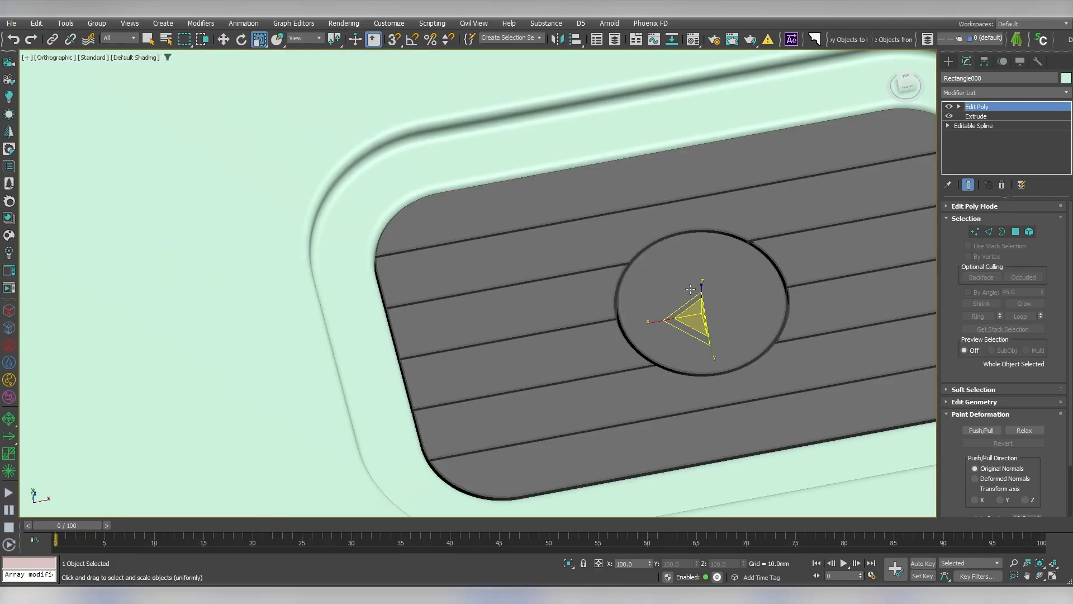
middle_click_drag(844, 279, 737, 253, "alt")
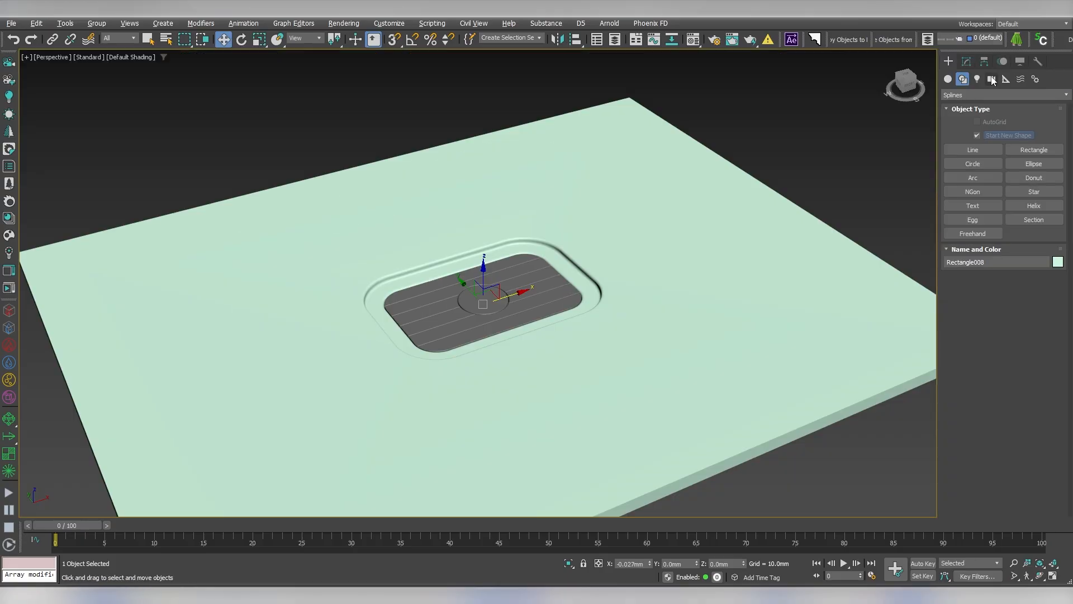
- Create a targeted CoronaCam in the front view, placed above the board and aimed down at it
left_click(993, 79)
left_click(1034, 149)
scroll(477, 307, "down", 5)
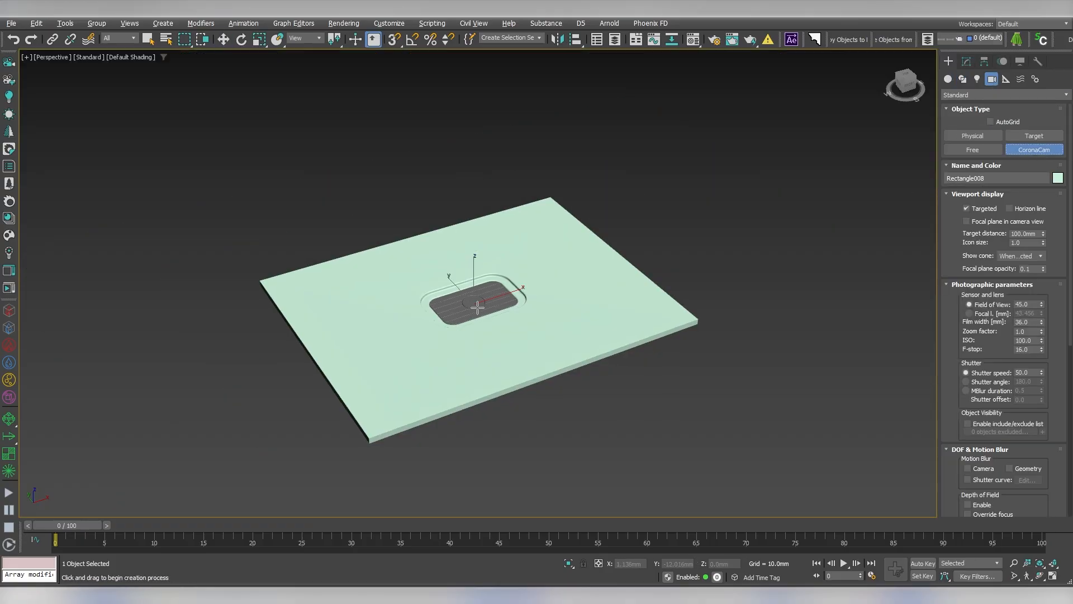
key("f")
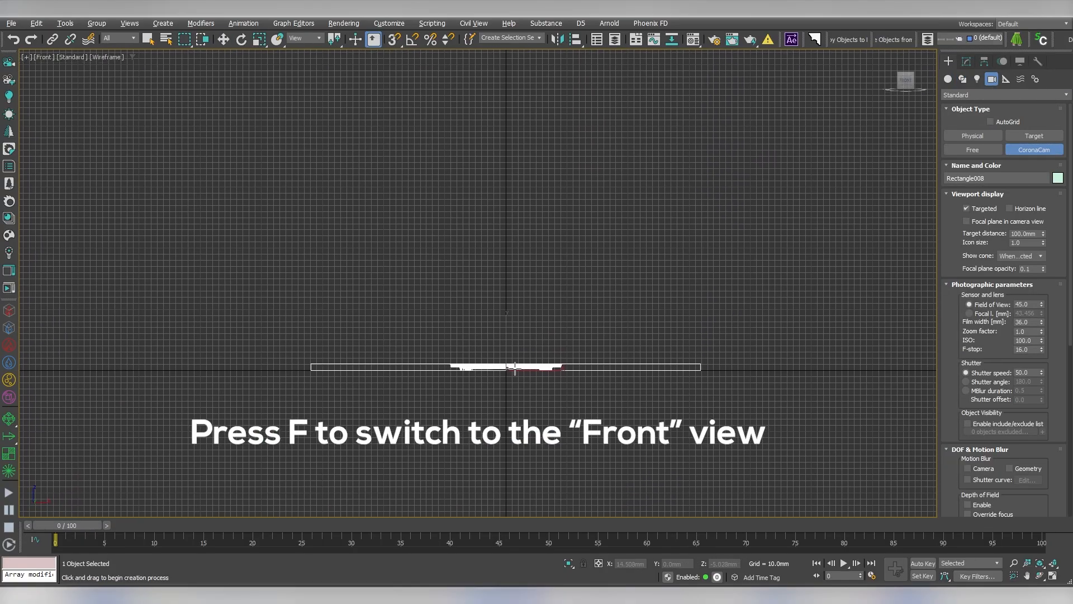
left_click_drag(508, 171, 515, 316)
right_click(515, 316)
- Align the camera target to the camera by pivot points on X, Y and Z, and move it straight down to the slab
left_click(517, 322)
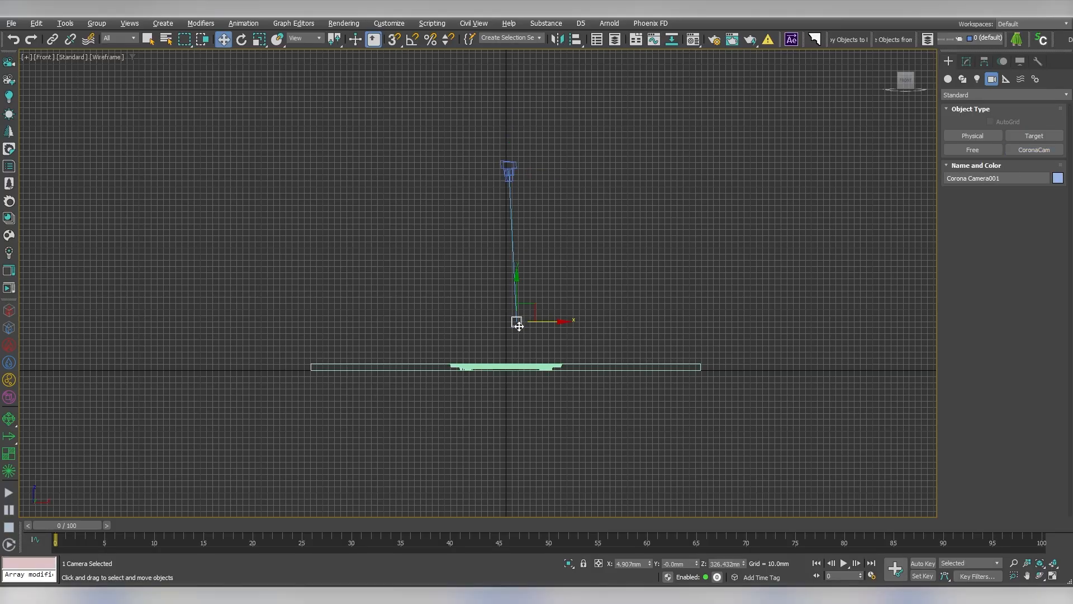
left_click(575, 39)
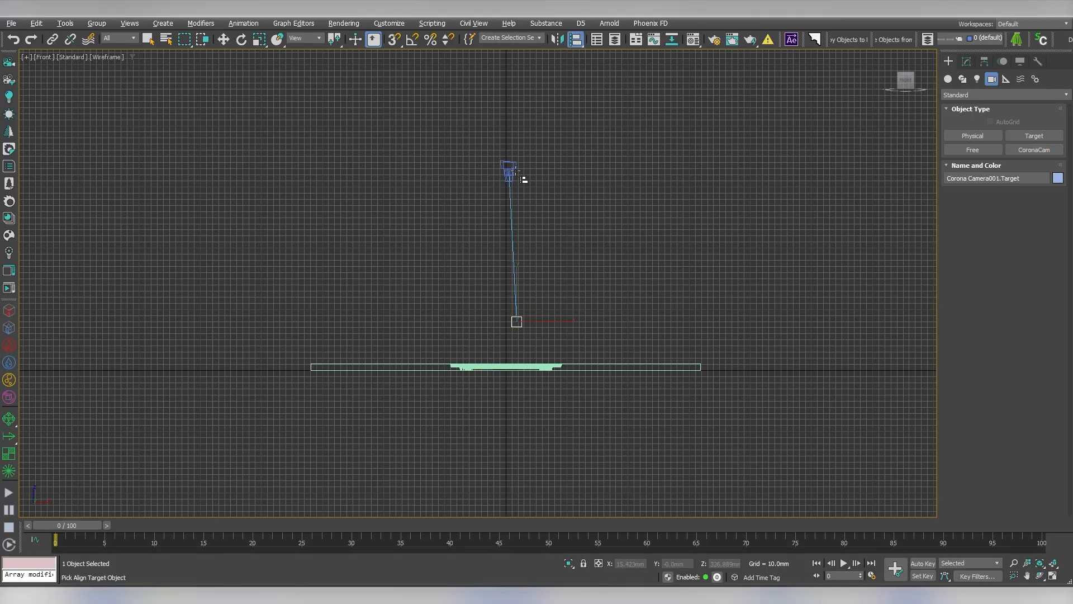
left_click(516, 170)
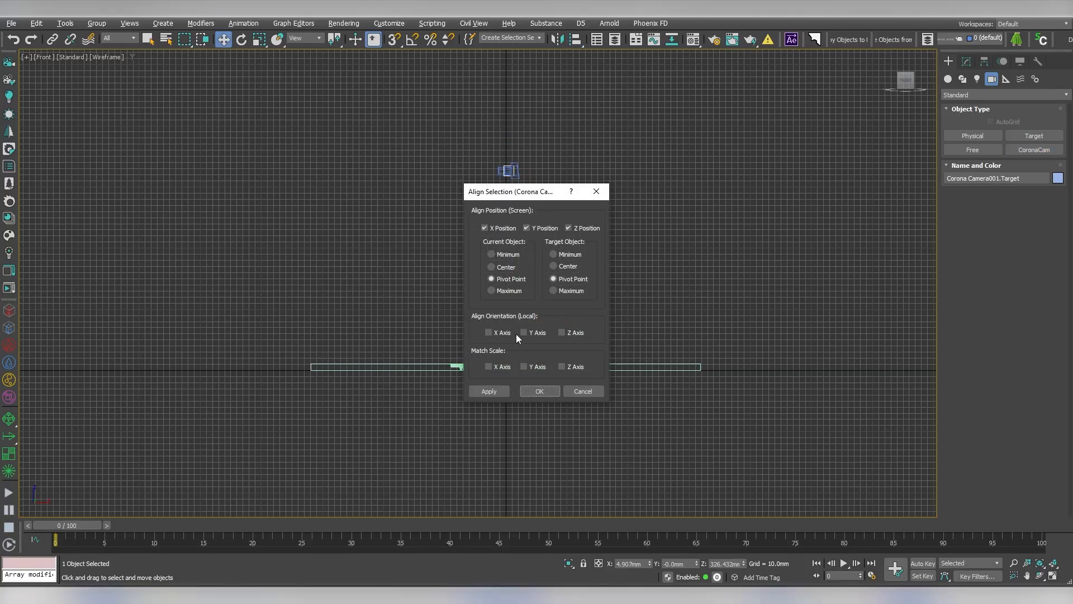
left_click(540, 391)
left_click_drag(508, 143, 507, 290)
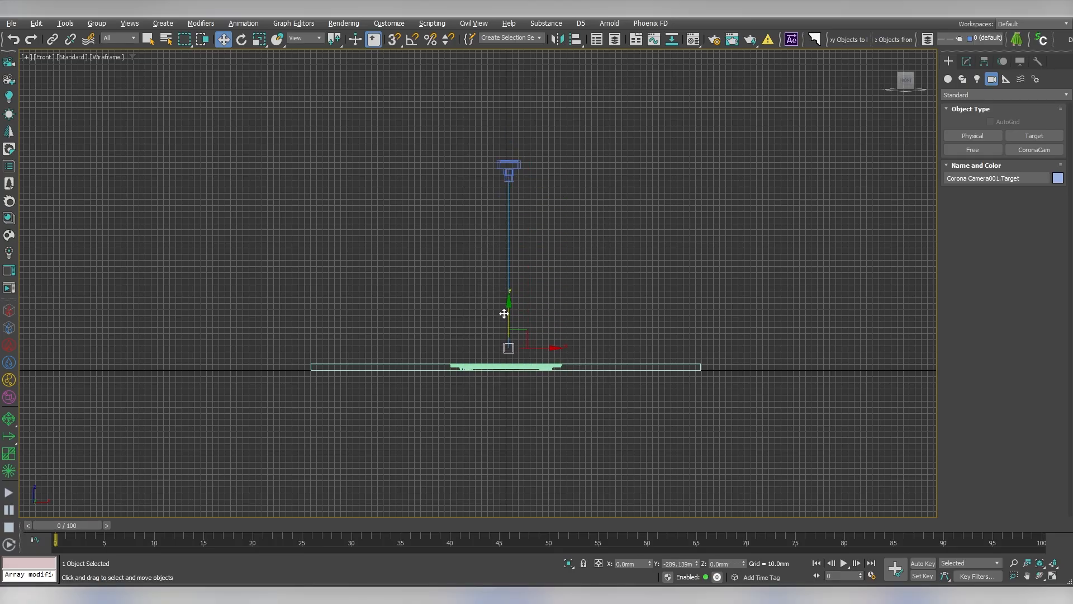
- Select the camera with its target and examine its coverage of the board from the top view
left_click(508, 237)
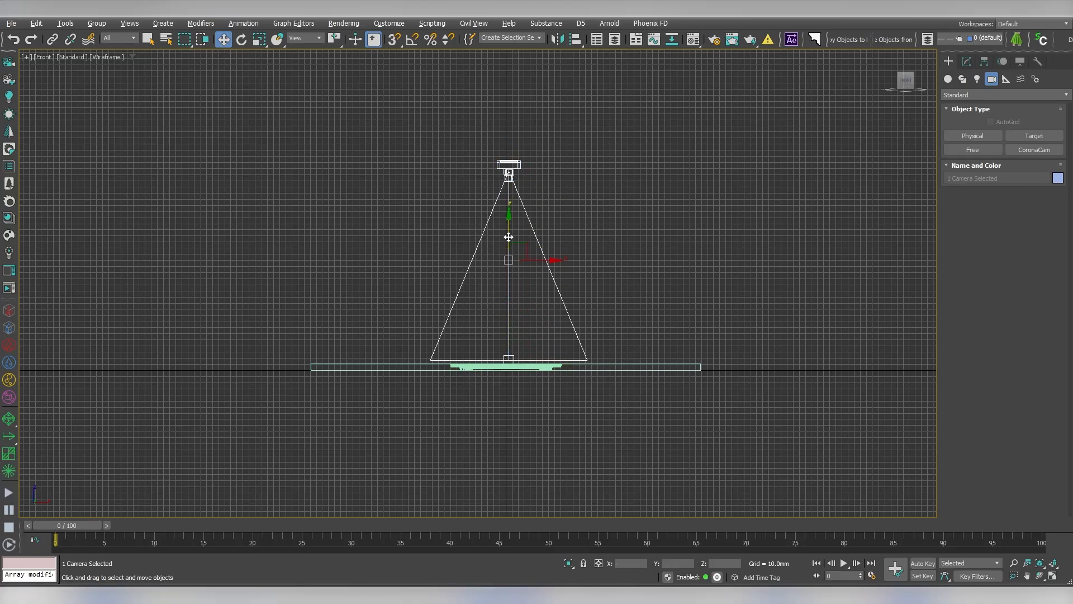
key("t")
scroll(523, 260, "up", 5)
scroll(512, 279, "down", 2)
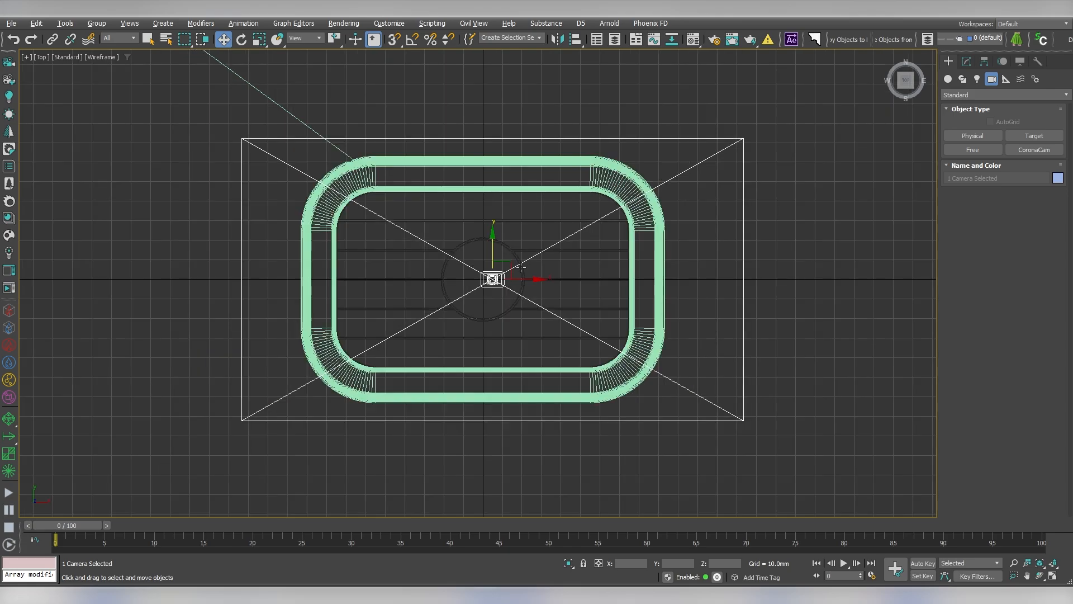
scroll(511, 281, "down", 2)
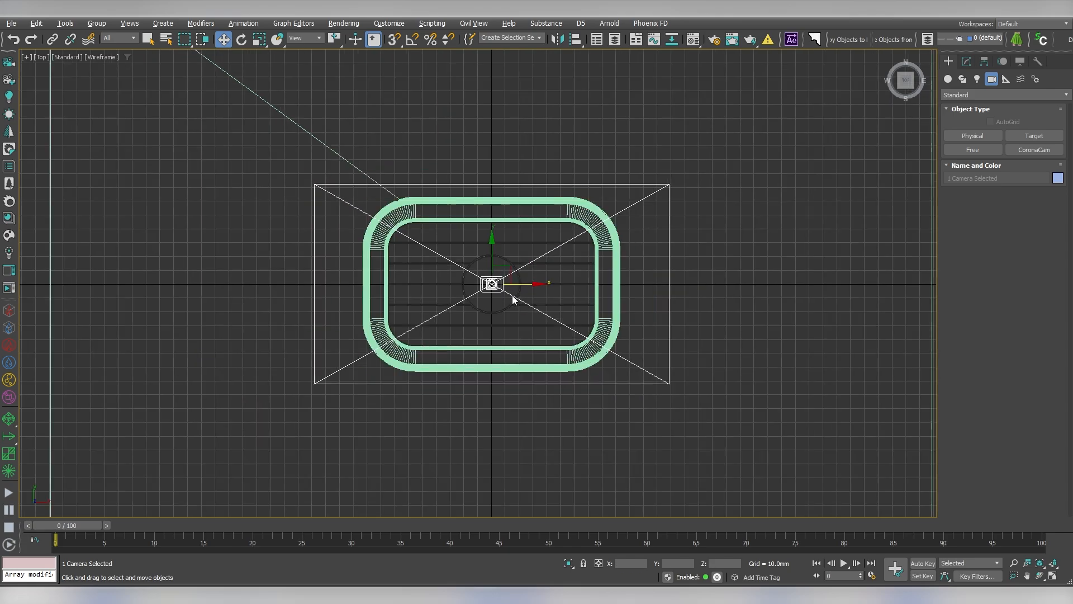
middle_click_drag(515, 298, 555, 264, "alt")
scroll(555, 263, "down", 2)
- Look through the Corona camera in shaded display and orbit it to an angled view of the board
key("c")
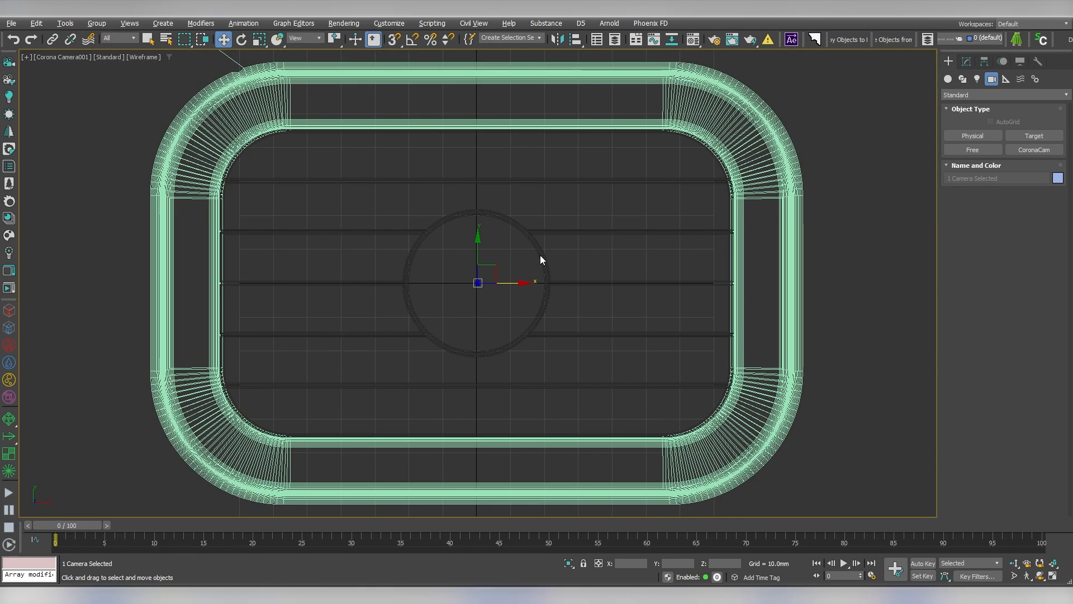
key("F3")
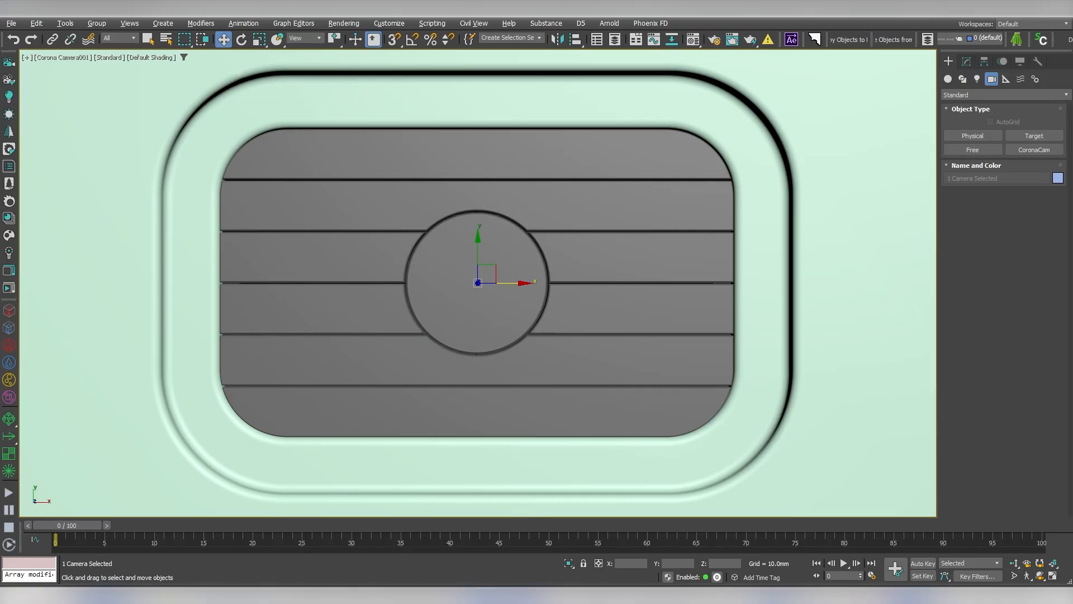
left_click(1040, 577)
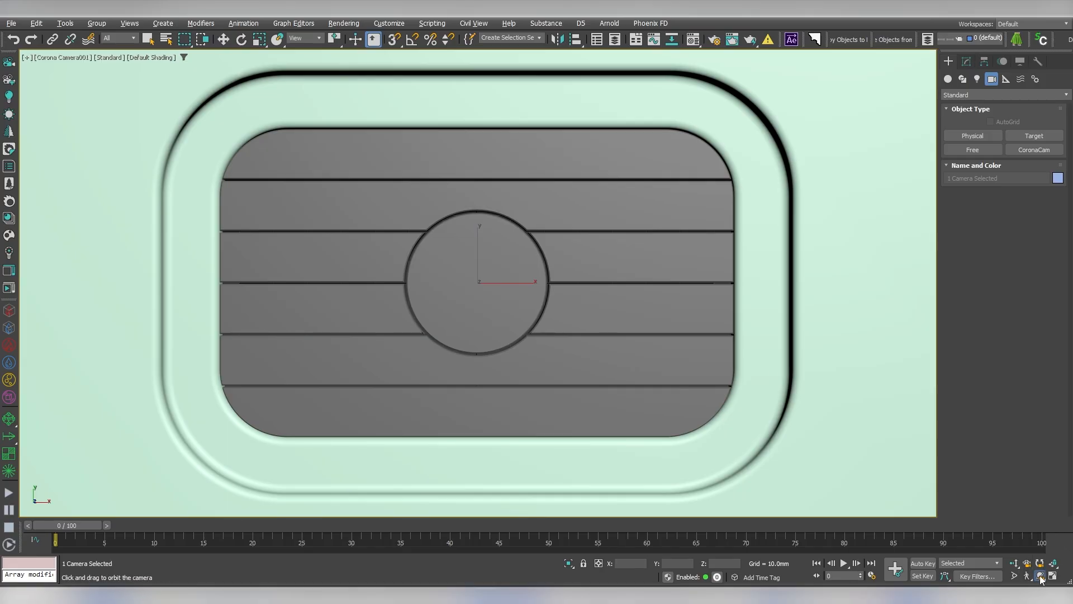
left_click_drag(517, 403, 496, 252)
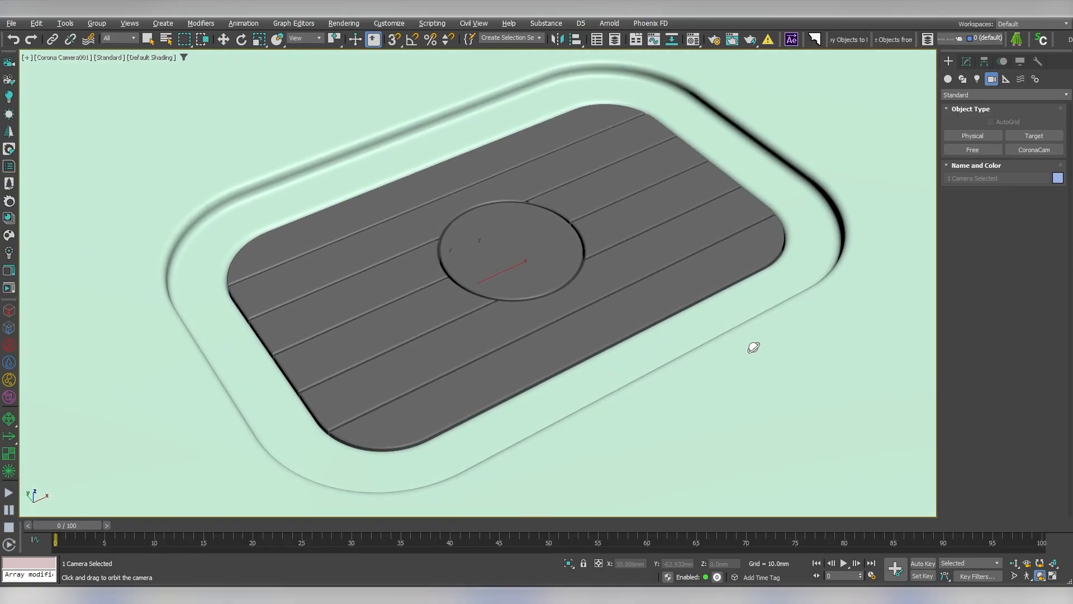
- Set the render output size to HDTV (video) at 1920 × 1080 in the render setup
left_click(715, 39)
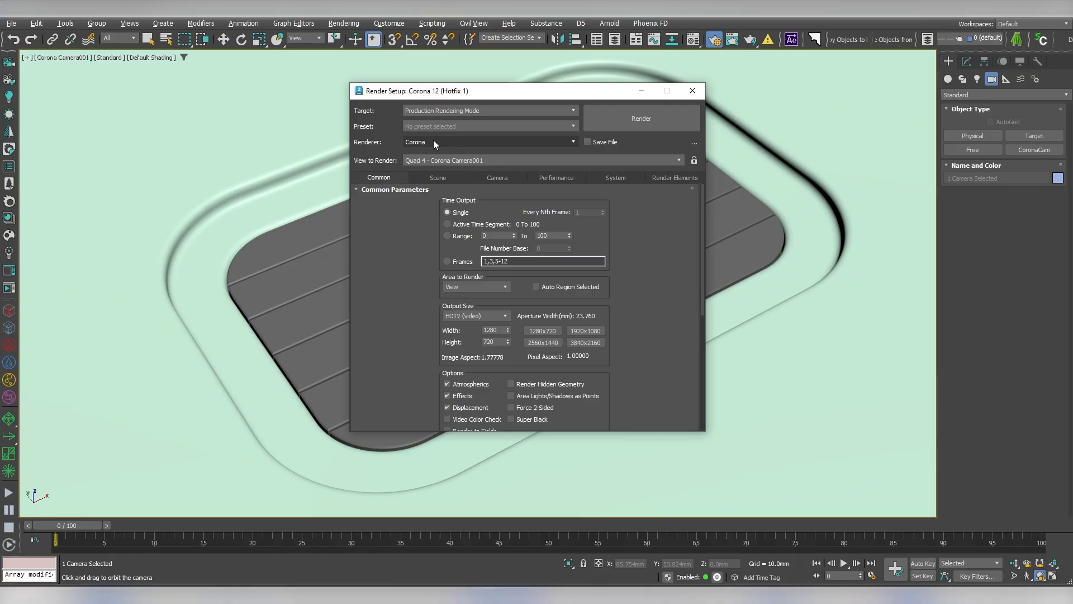
left_click_drag(707, 198, 527, 201)
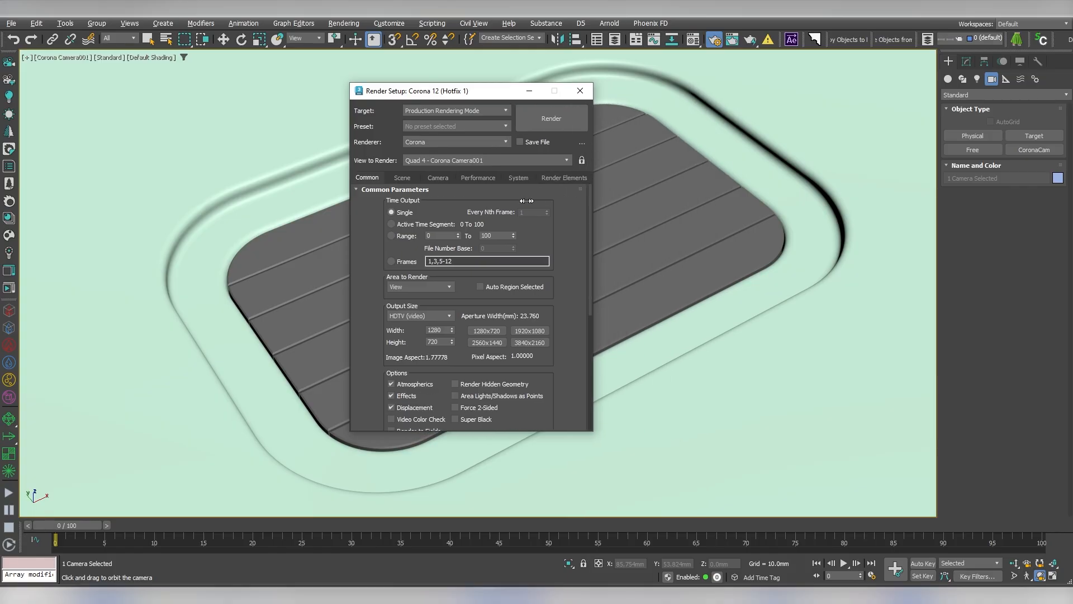
left_click(410, 316)
left_click(402, 454)
left_click(581, 91)
- Refine the camera framing by dollying back, narrowing the field of view and orbiting to a lower angle around the board
left_click(1015, 564)
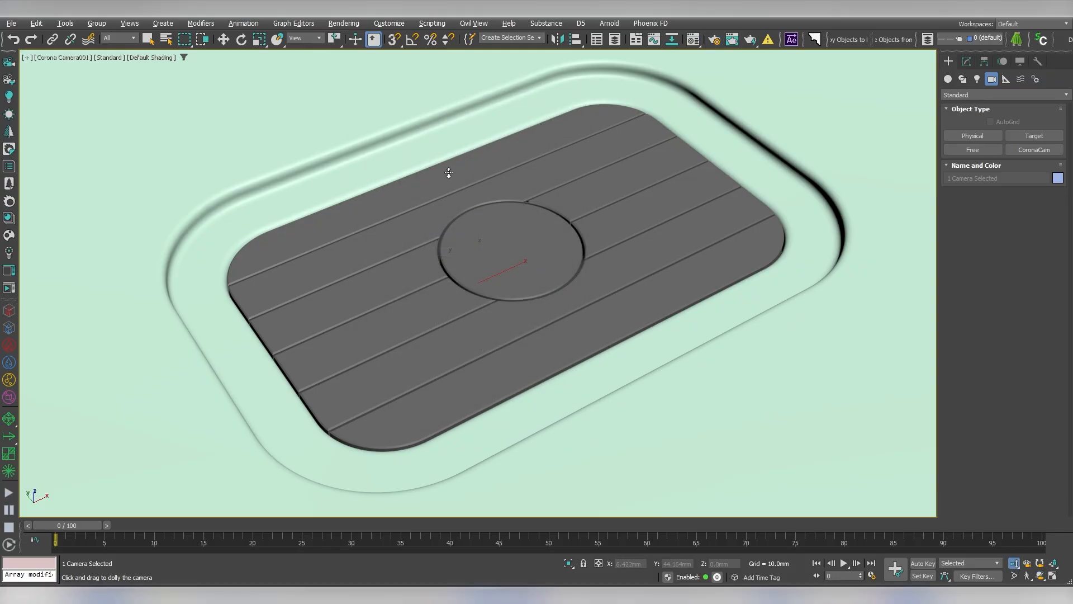
left_click_drag(504, 188, 488, 235)
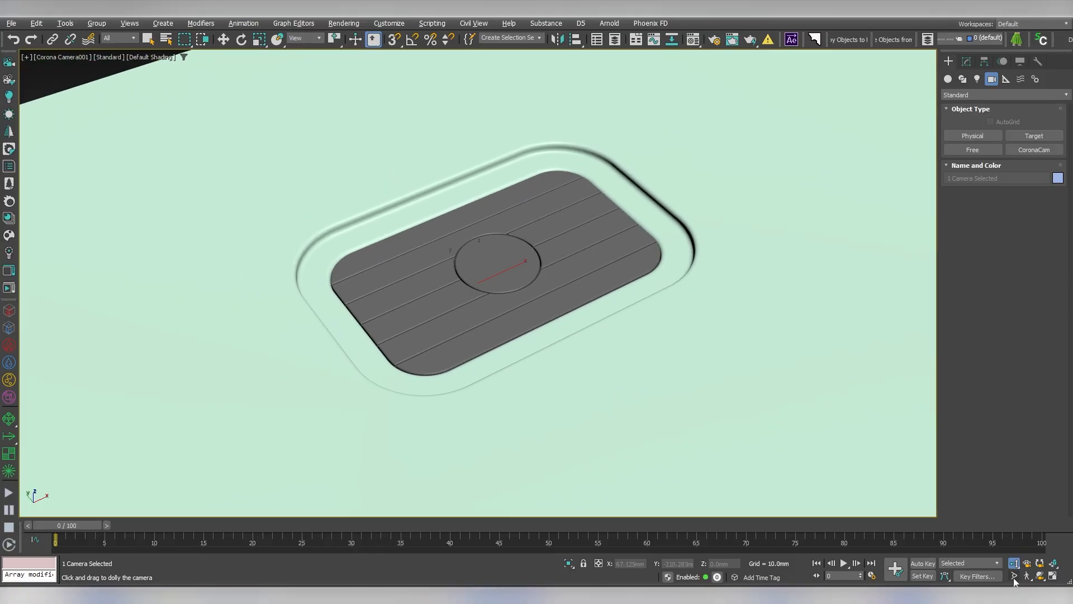
left_click_drag(670, 424, 672, 395)
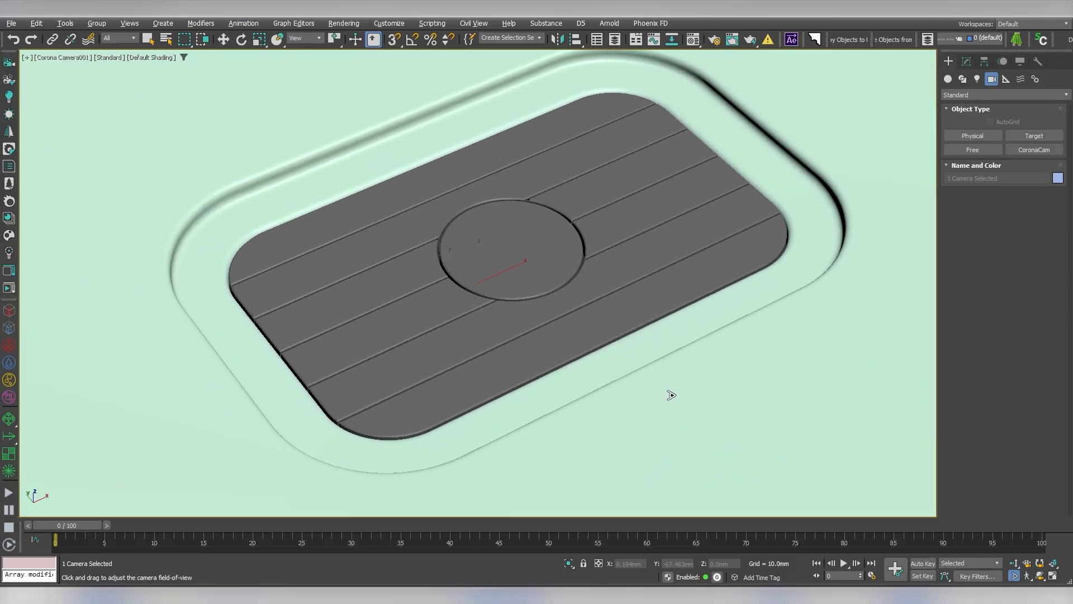
left_click(1041, 574)
left_click_drag(204, 350, 395, 359)
key("w")
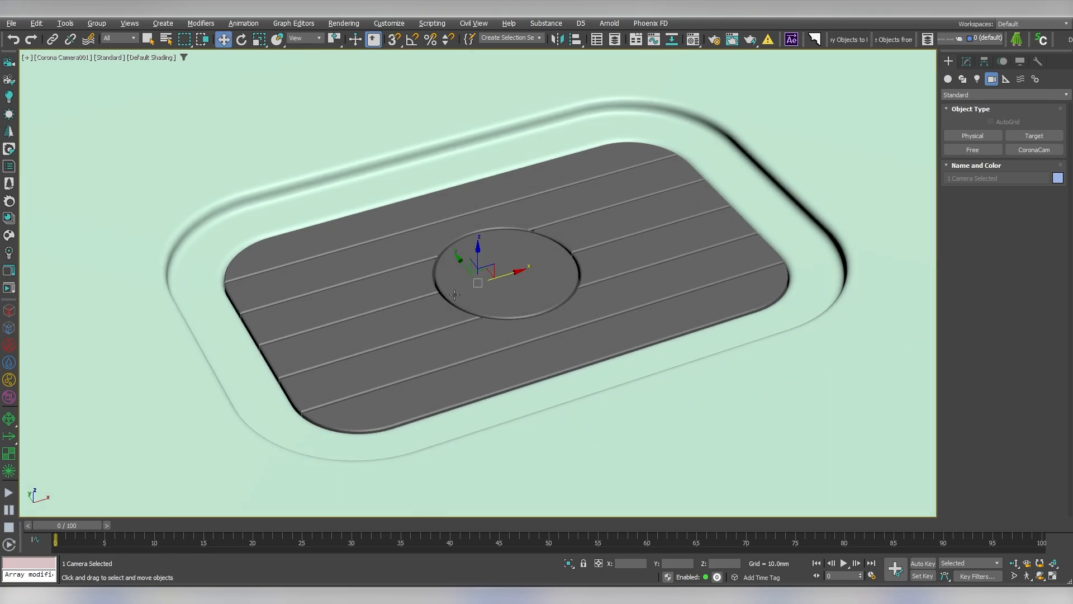
left_click(538, 275)
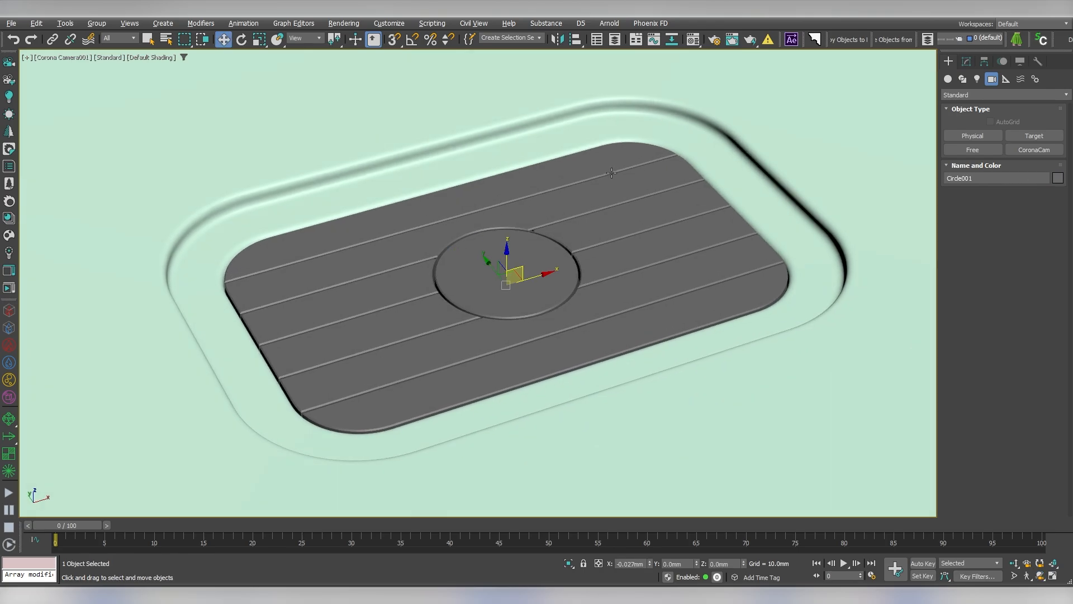
- Show the safe frames in the camera viewport and close the render setup
left_click(714, 40)
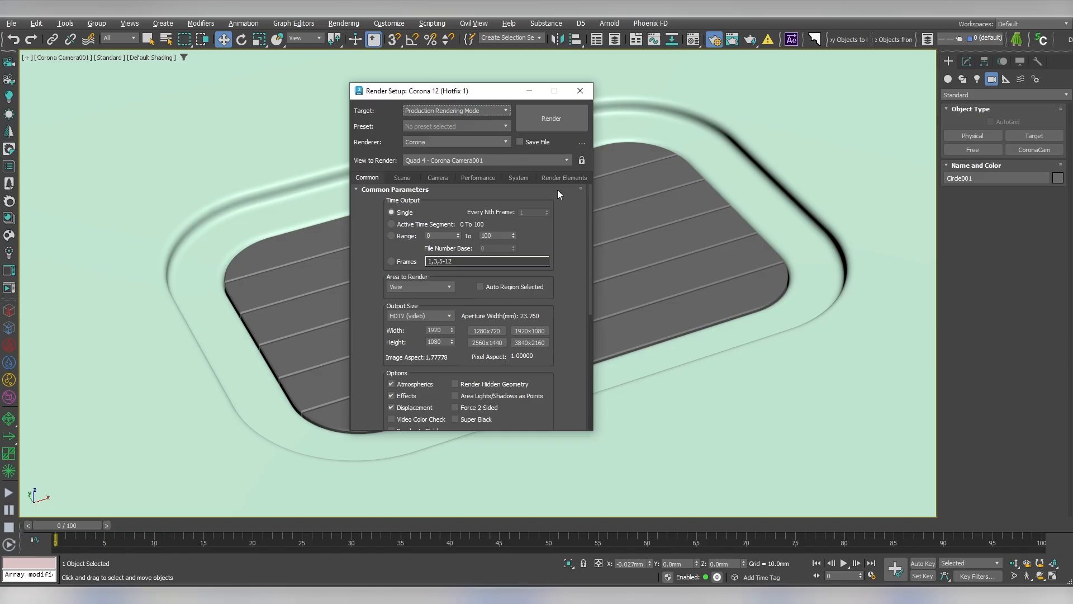
left_click(80, 58)
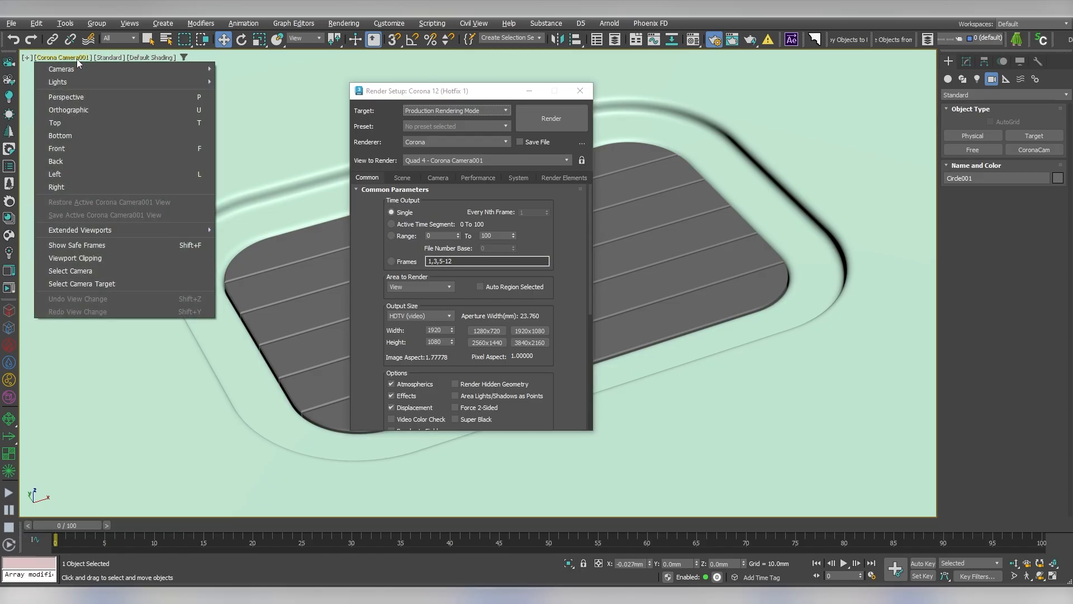
left_click(81, 246)
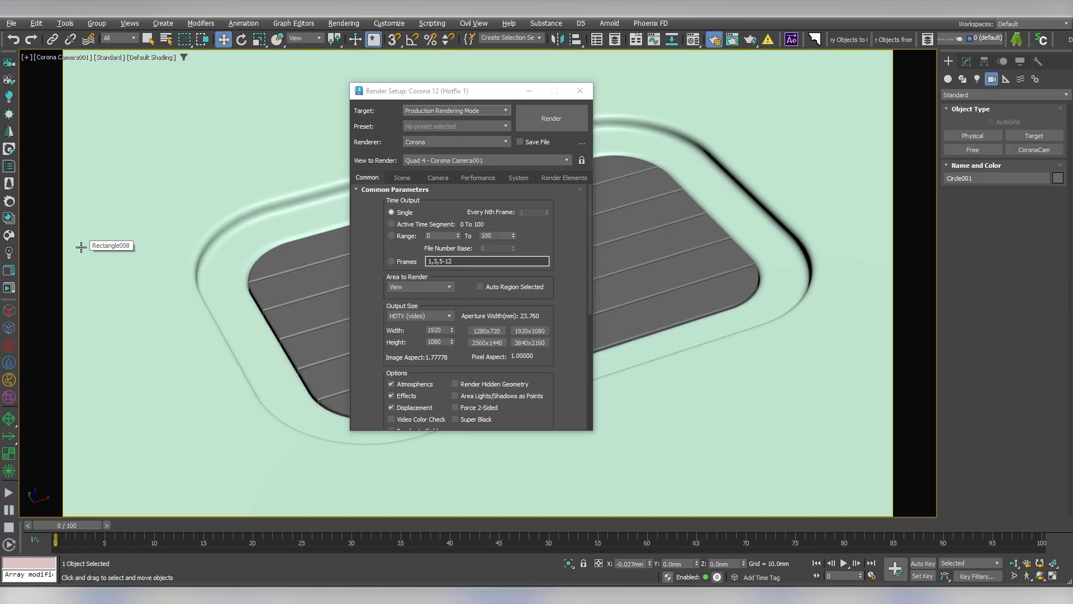
left_click(73, 59)
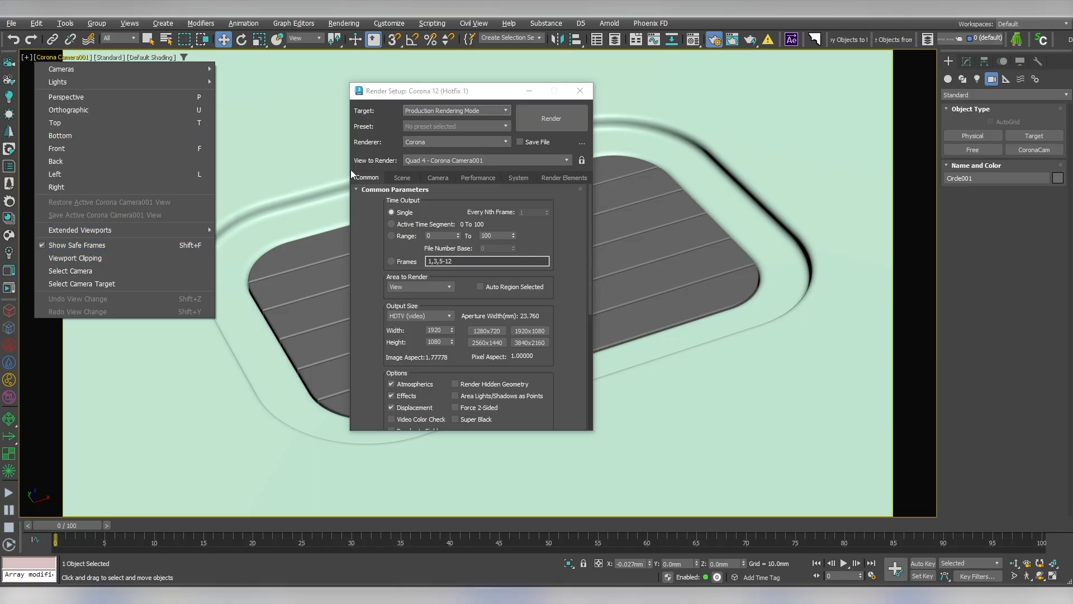
left_click_drag(427, 95, 812, 105)
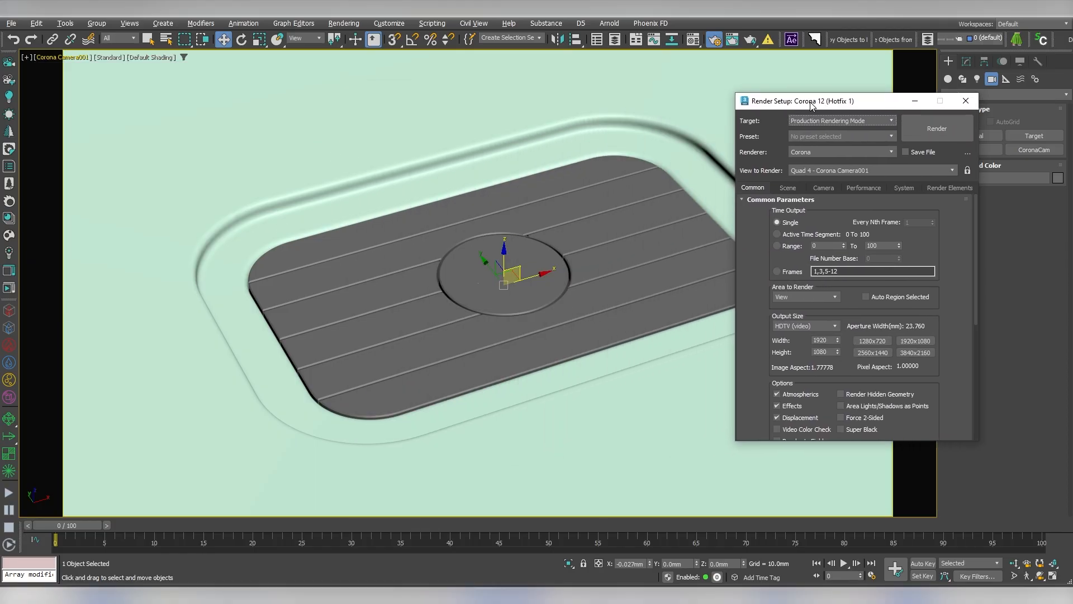
left_click(966, 101)
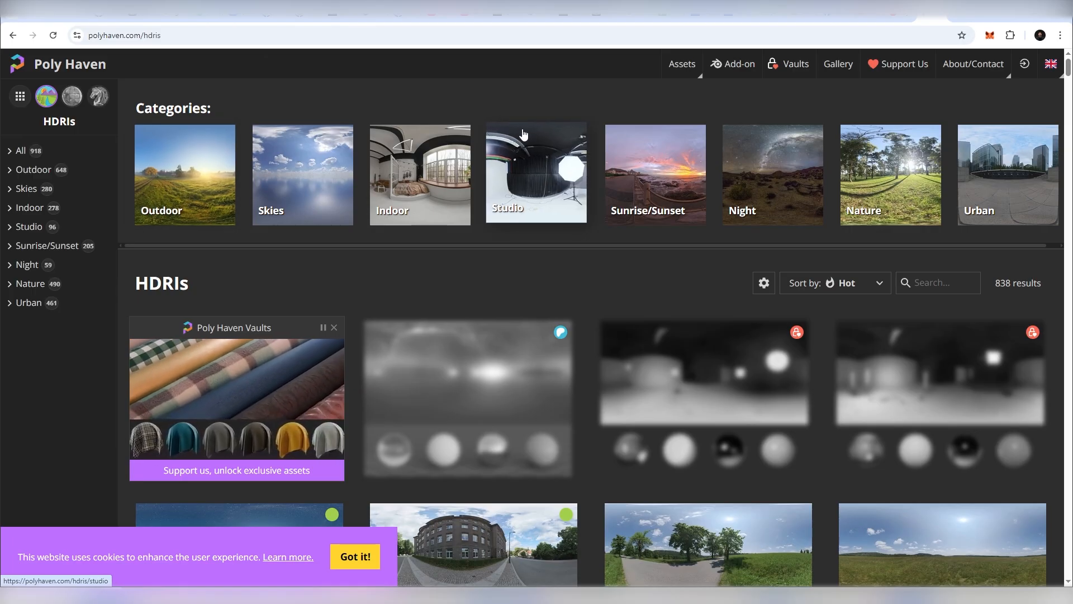
- Switch to Poly Haven in the browser and open the Studio Small 03 HDRI from the Studio category
left_click(524, 134)
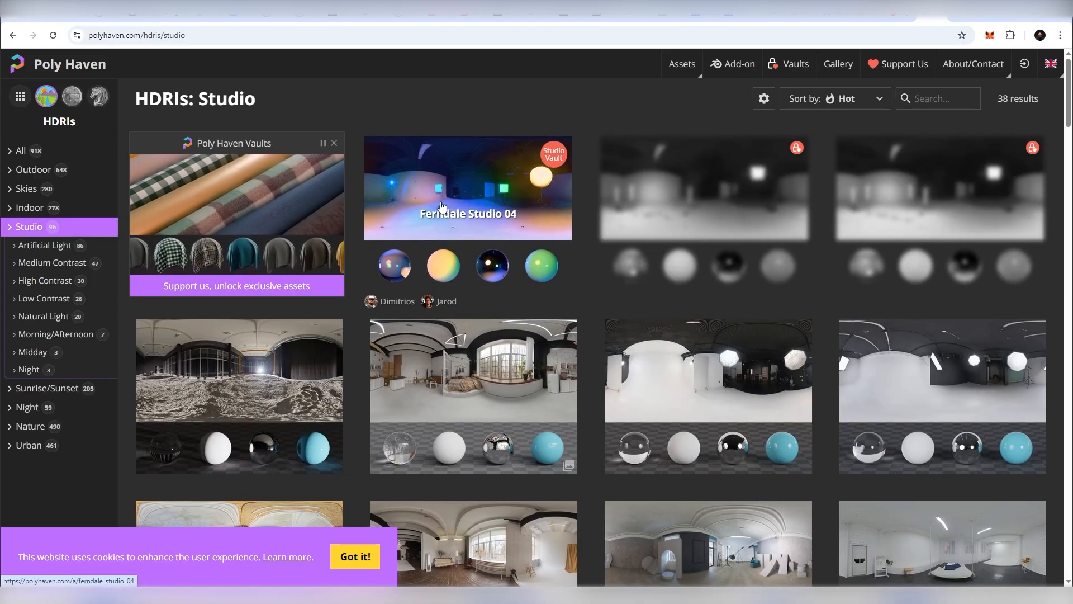
scroll(716, 391, "down", 8)
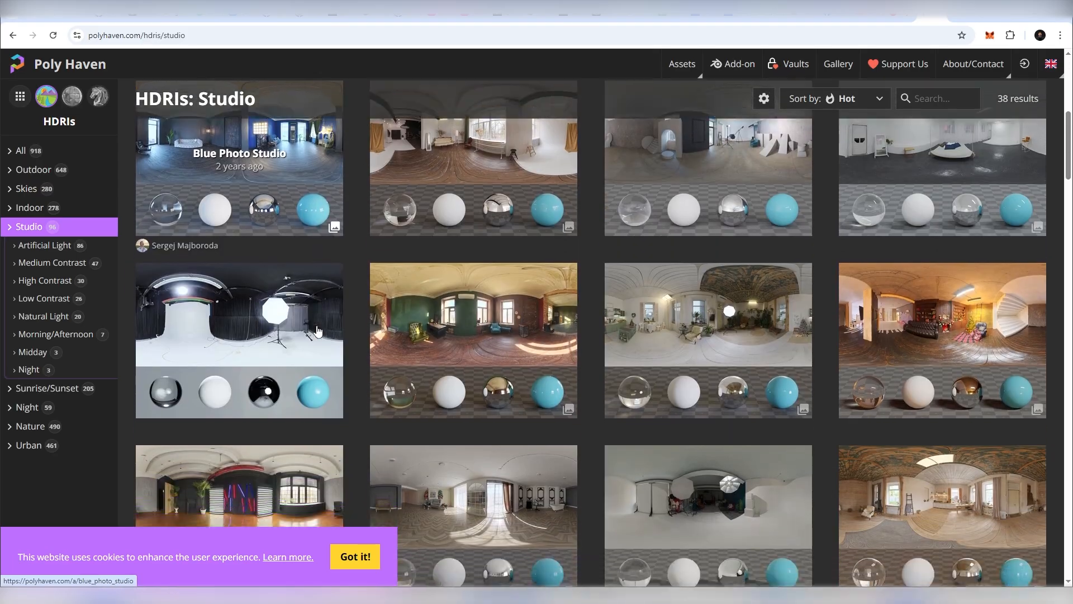
scroll(317, 331, "down", 3)
left_click(252, 208)
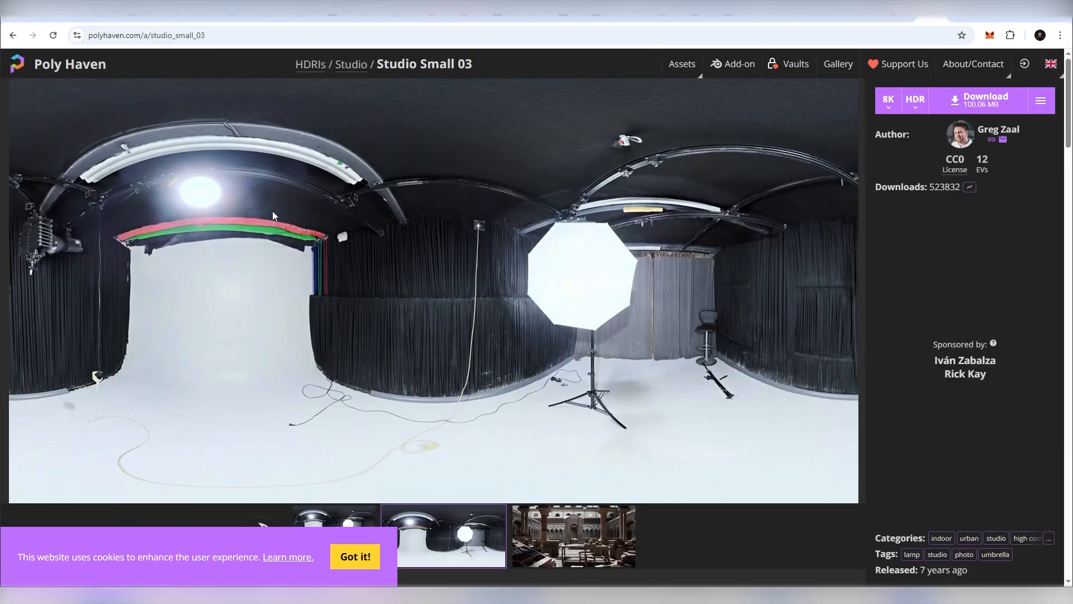
- Preview the Studio Small 03 HDRI on its sample spheres and choose its download resolution
scroll(298, 239, "down", 5)
left_click(331, 284)
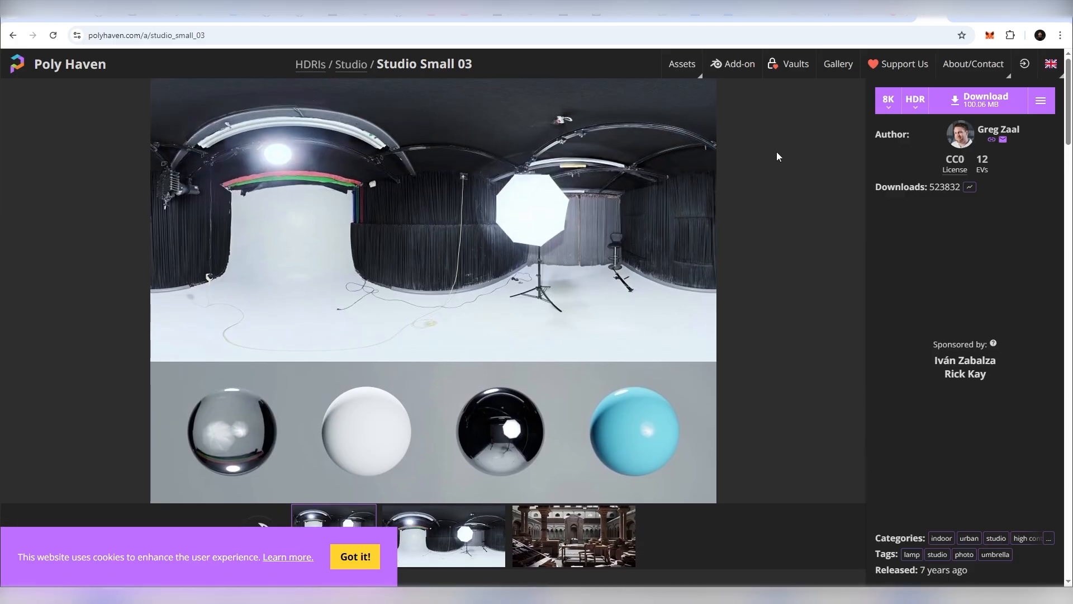
left_click(888, 100)
left_click(893, 169)
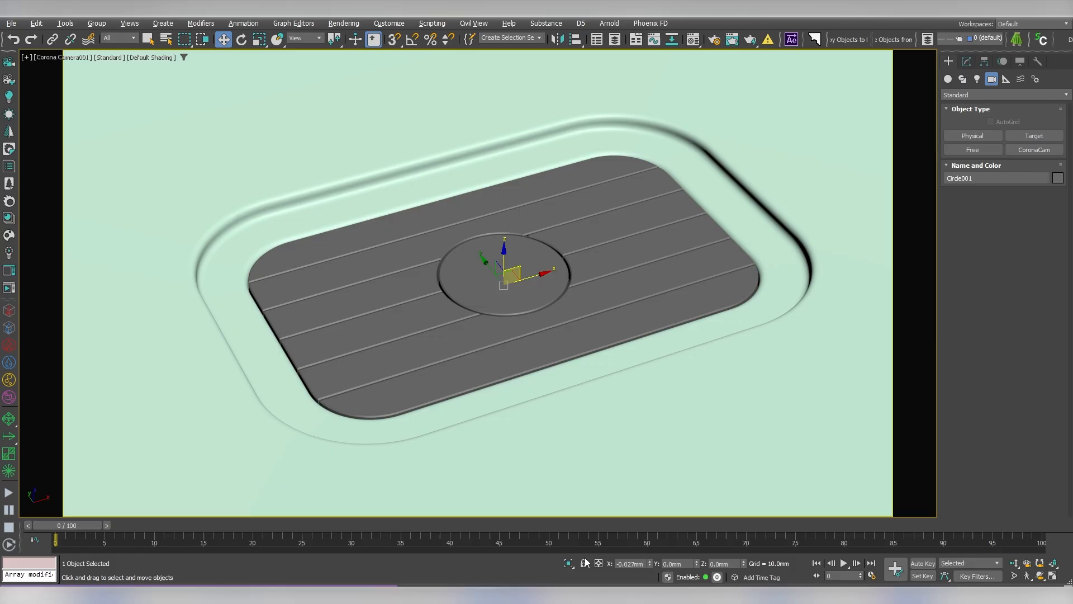
- Open the render setup and create a CoronaBitmap map in the sixth slot of the material editor
left_click(714, 39)
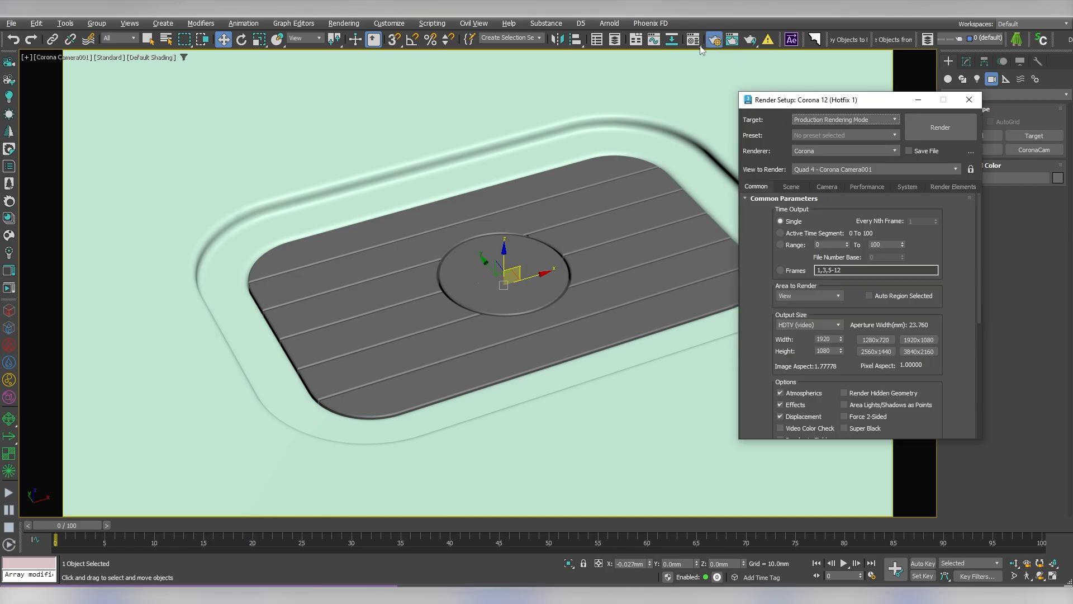
key("m")
left_click(685, 122)
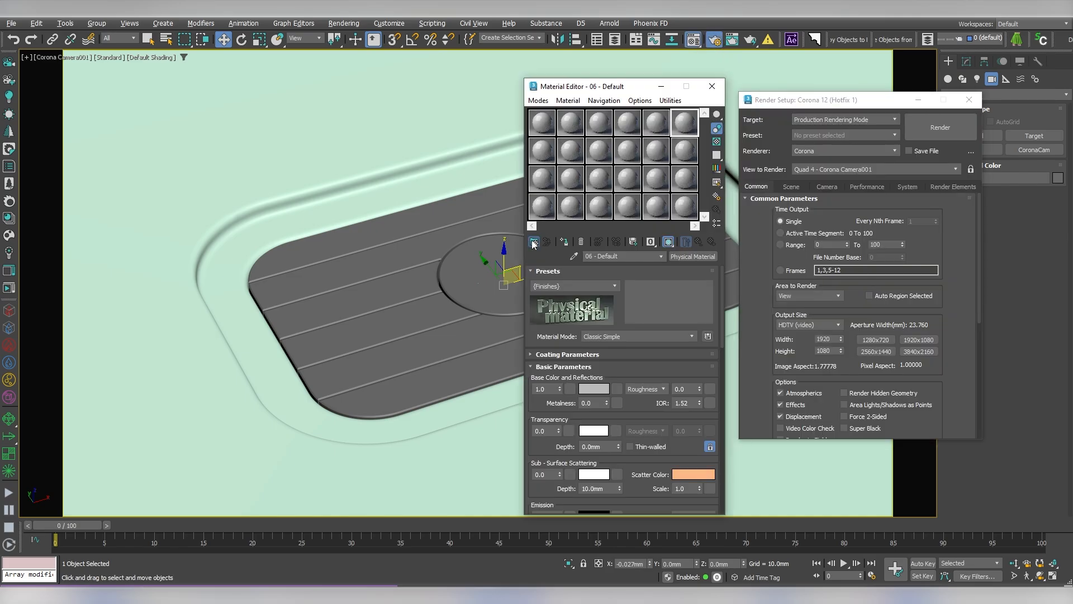
left_click(534, 242)
left_click(353, 238)
left_click(339, 200)
left_click(339, 186)
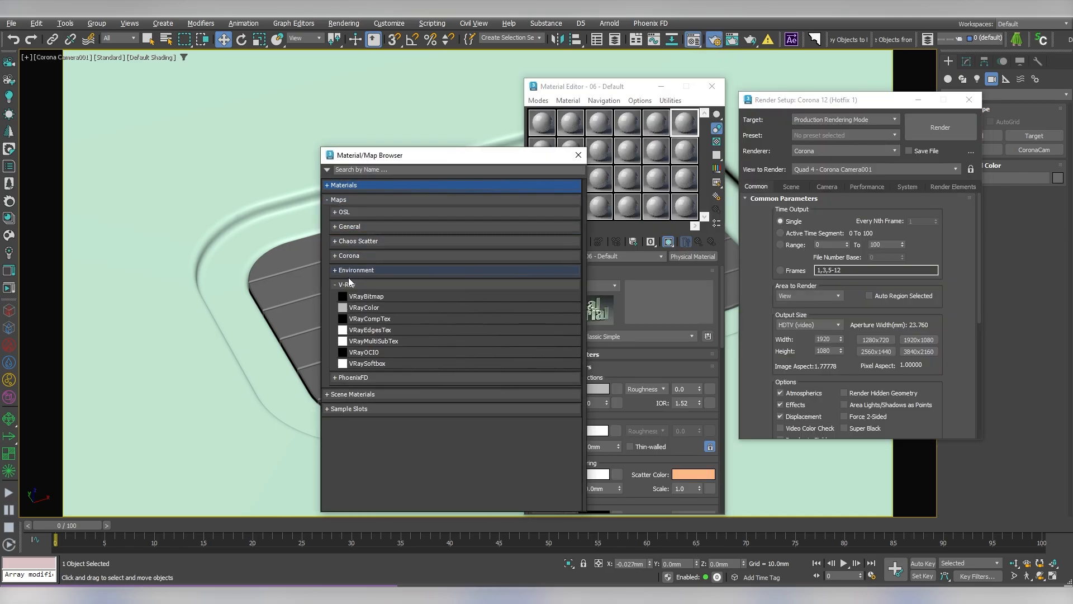
left_click(347, 283)
left_click(350, 256)
left_click(373, 277)
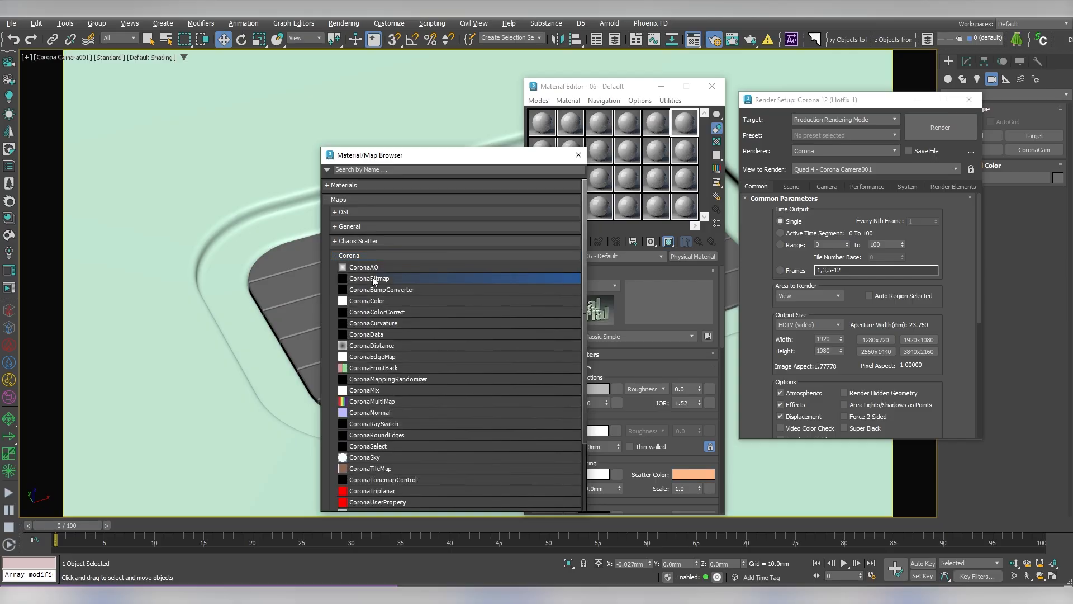
double_click(372, 278)
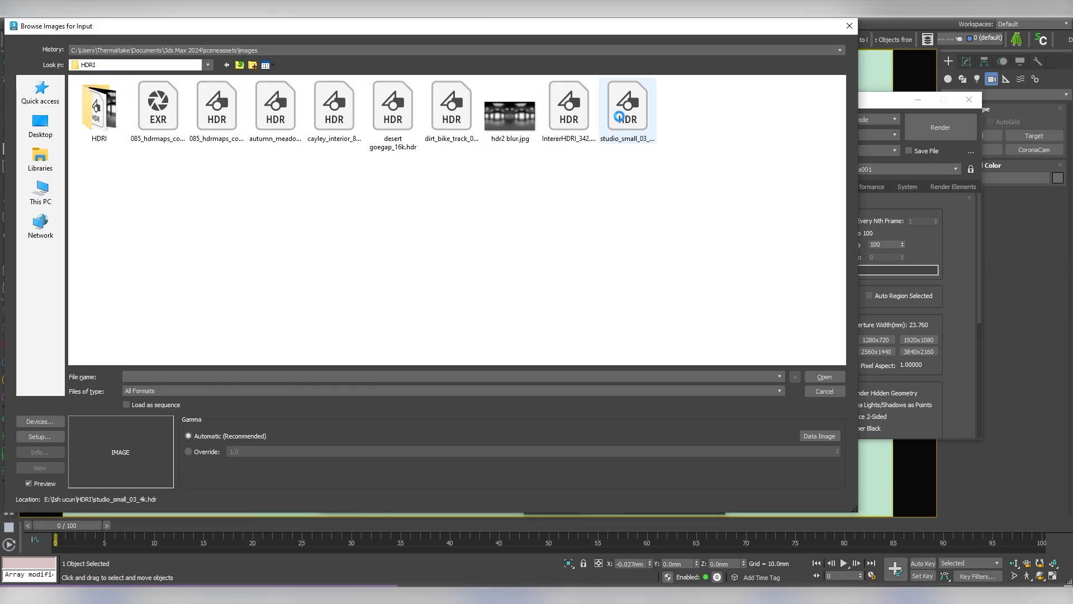
- Load studio_small_03_4k.hdr into the map with Real Pixels storage, keep its environment mapping mode Spherical, and close the map browser
left_click(621, 118)
left_click(824, 377)
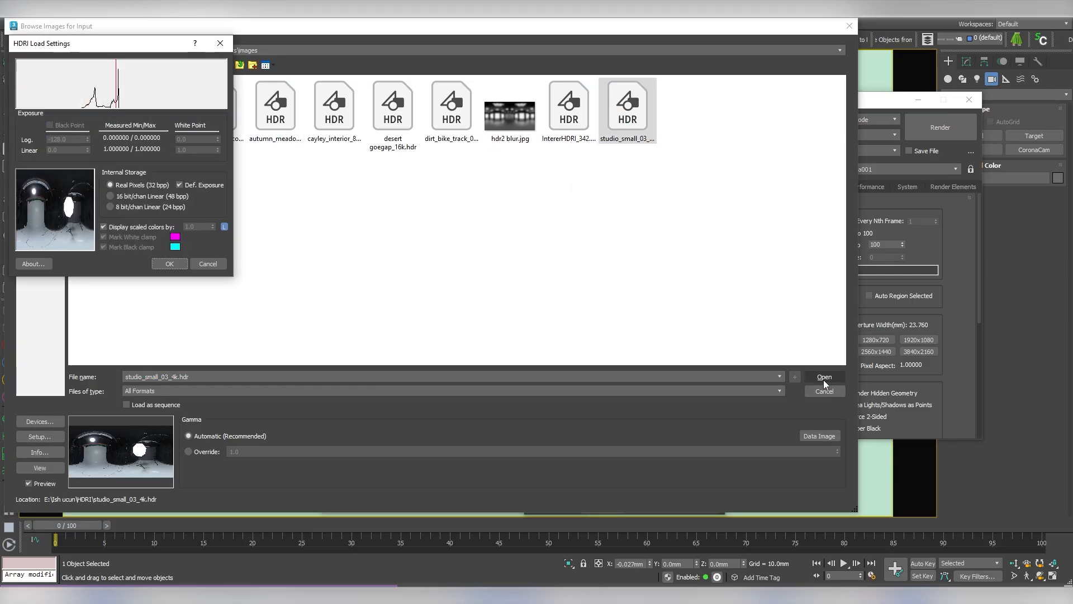
left_click(170, 263)
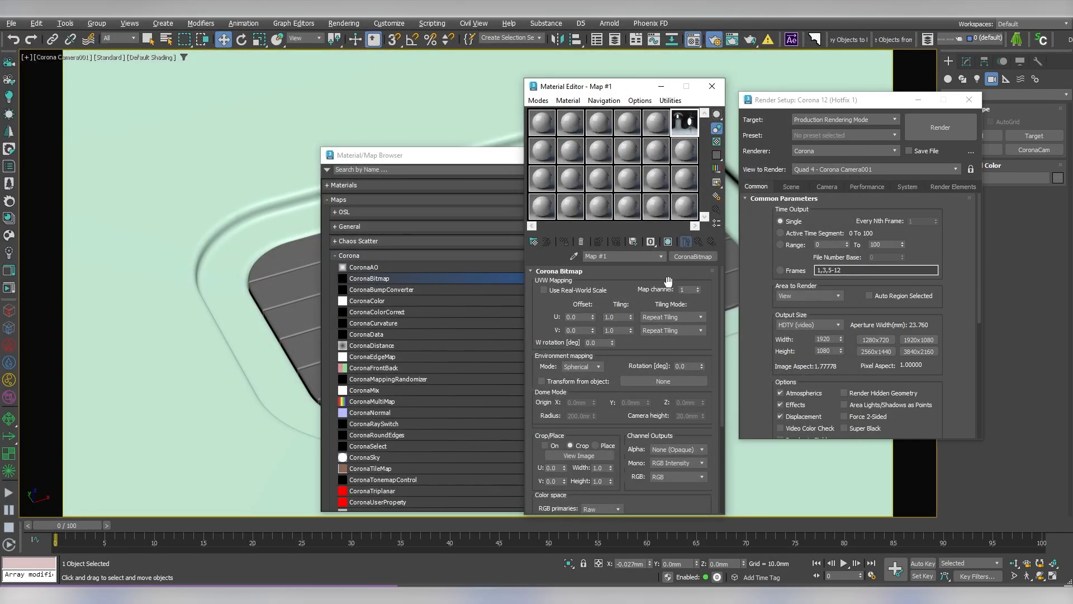
left_click(582, 367)
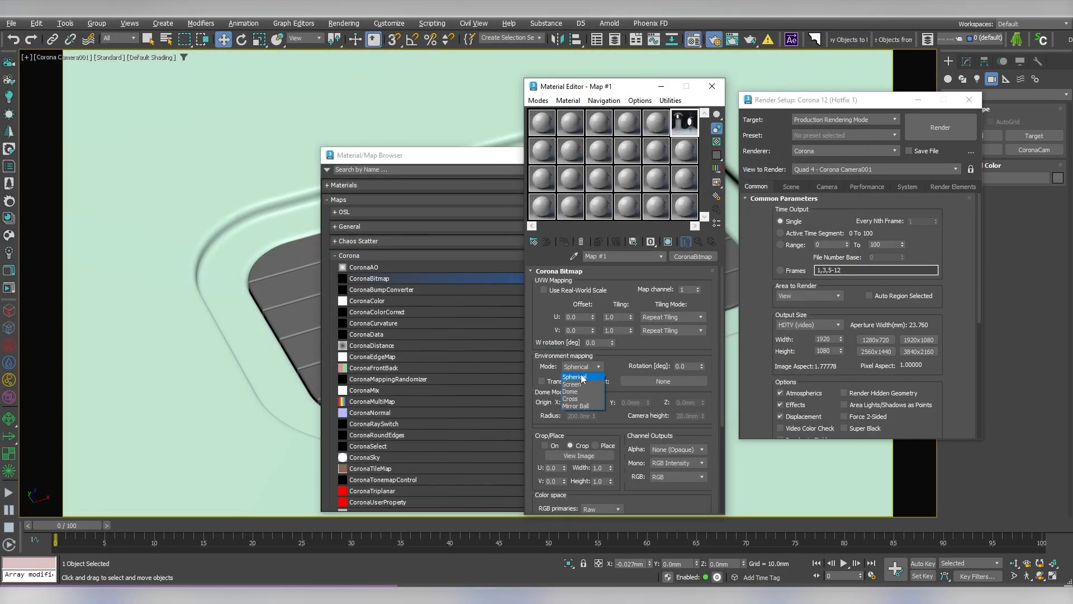
left_click(490, 155)
left_click(579, 155)
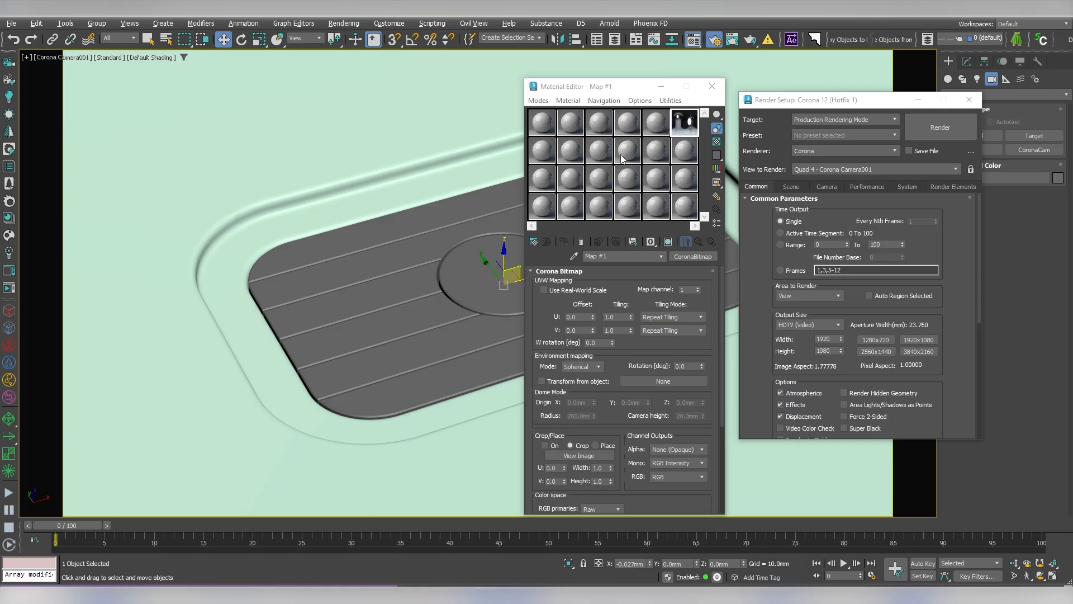
- Assign the HDRI map as an instance to the scene environment's single map, enable the direct visibility override, and close the material editor
left_click(794, 188)
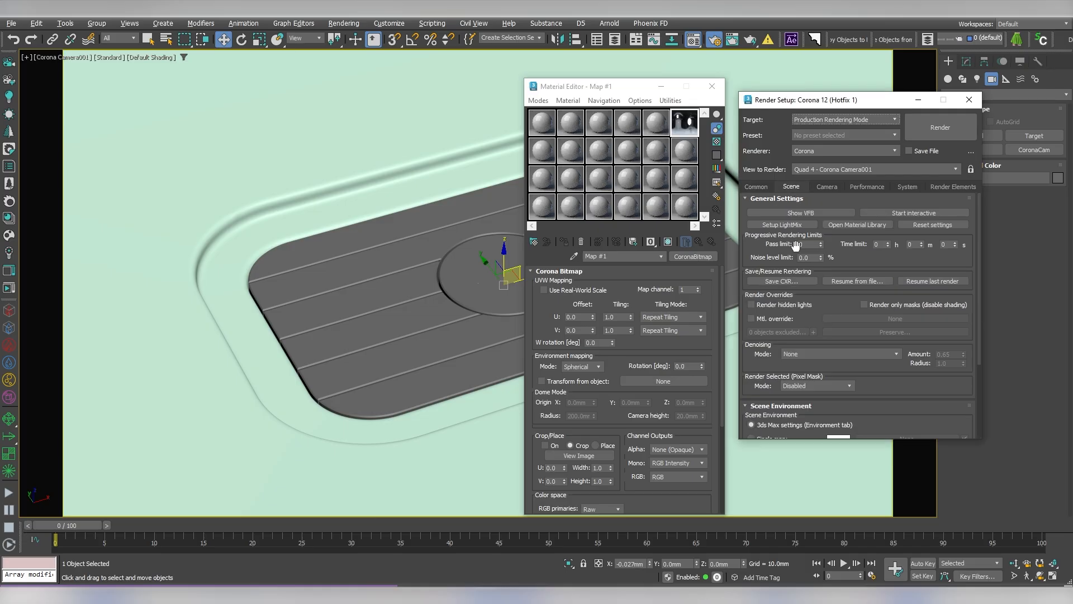
left_click_drag(818, 297, 668, 135)
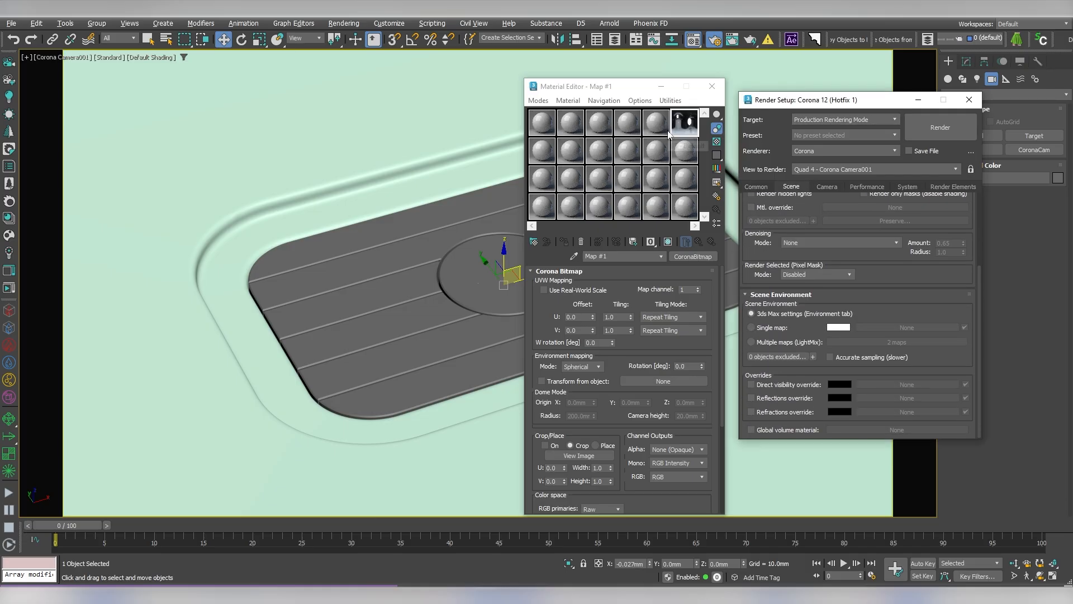
left_click(752, 328)
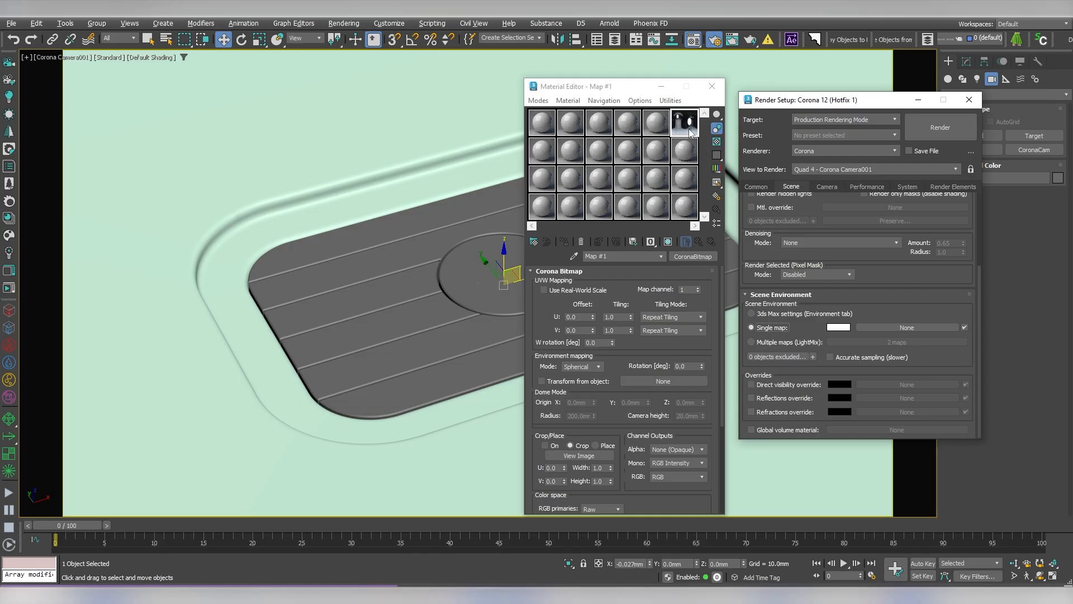
left_click_drag(691, 133, 897, 329)
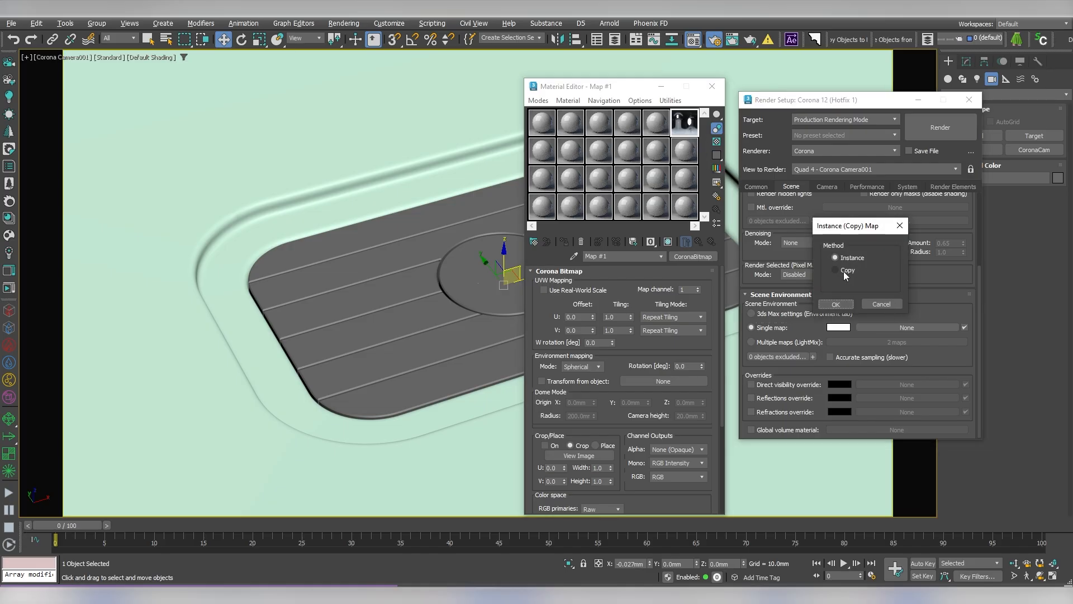
left_click(851, 302)
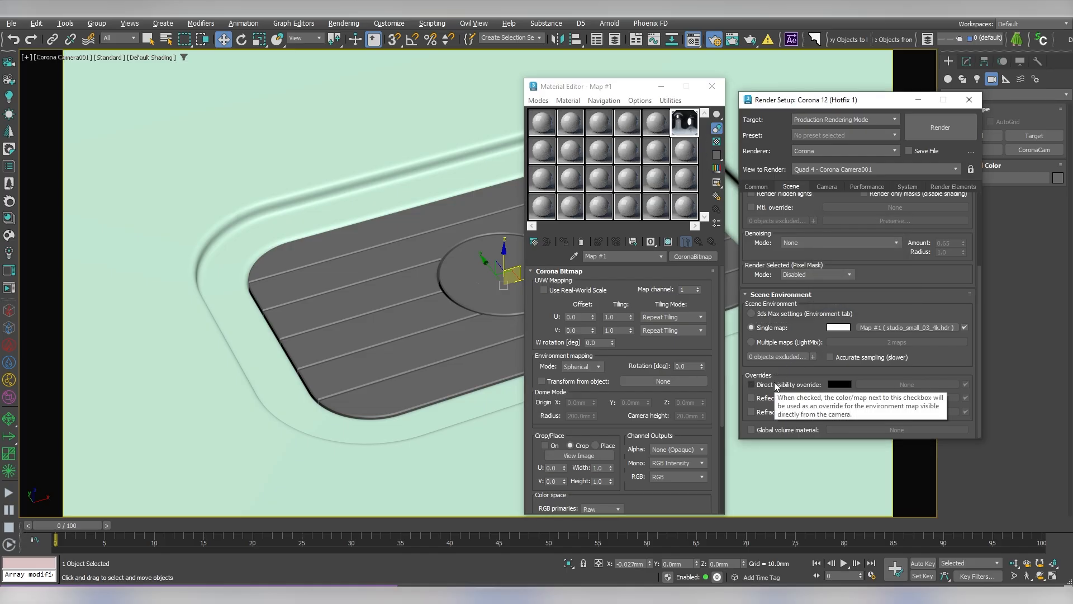
left_click(776, 385)
left_click(712, 86)
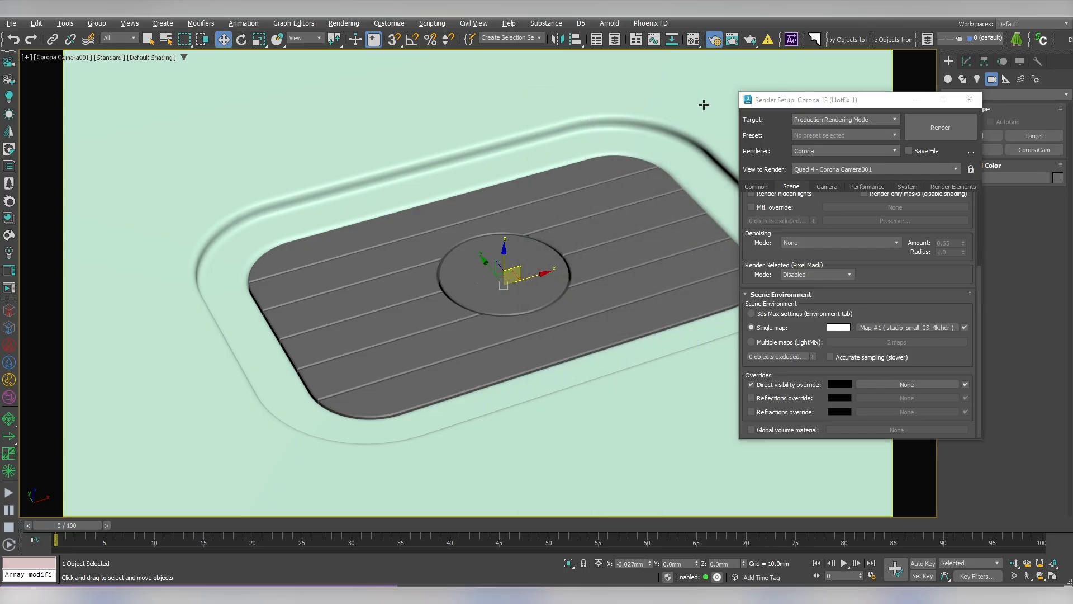
- Start an interactive Corona render of the camera view and enlarge the frame buffer window
left_click(9, 288)
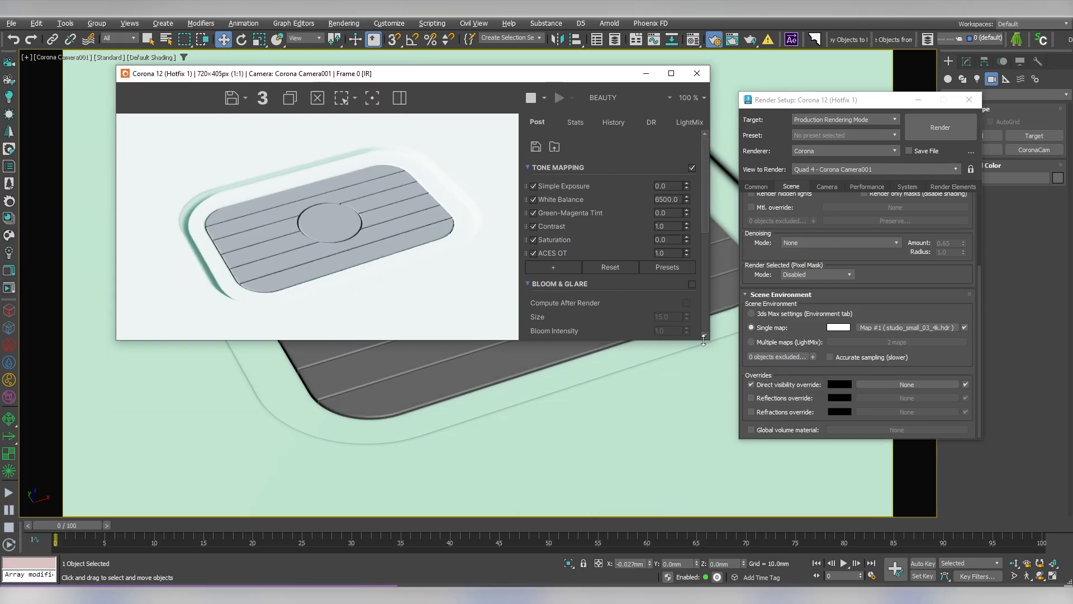
left_click_drag(703, 341, 876, 433)
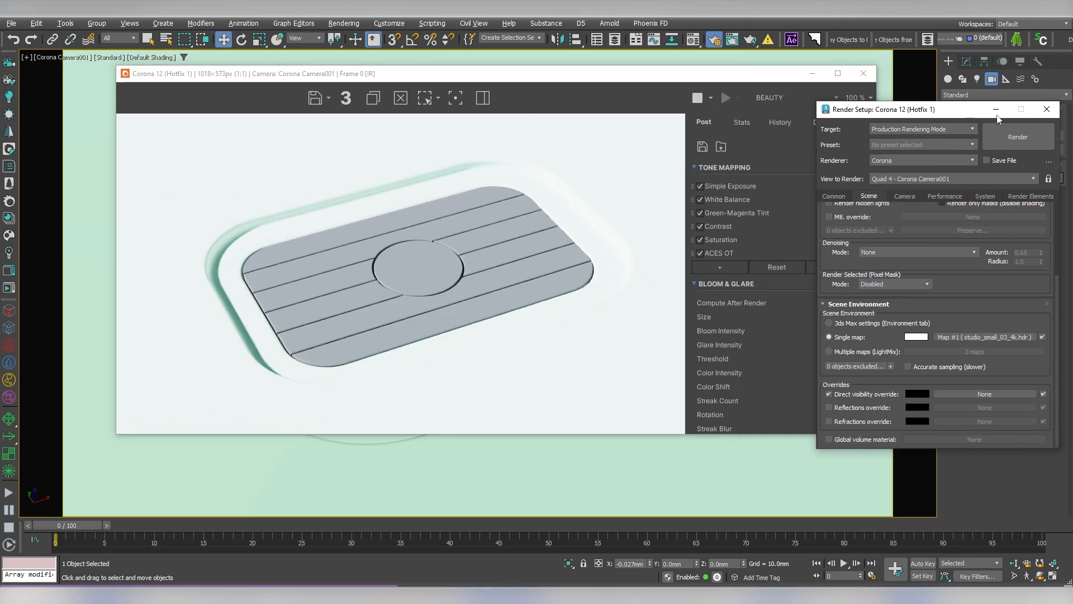
- Set the U offset of the studio_small_03_4k.hdr environment map to -0.14 in the Material Editor
left_click(997, 110)
left_click(693, 39)
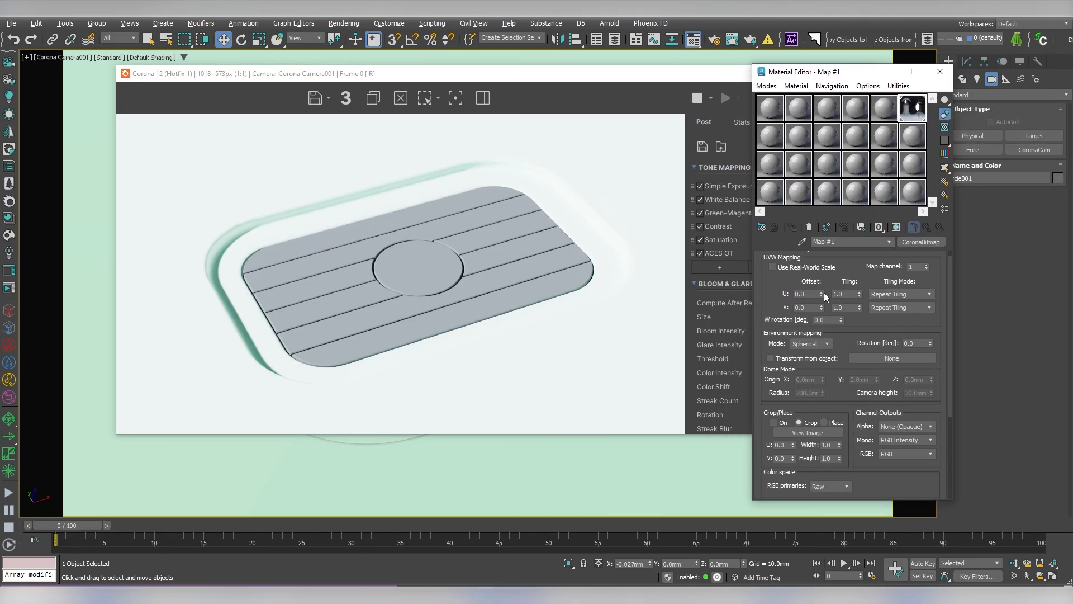
mouse_move(824, 293)
left_mouse_down()
mouse_move(826, 251)
mouse_move(810, 297)
left_mouse_up()
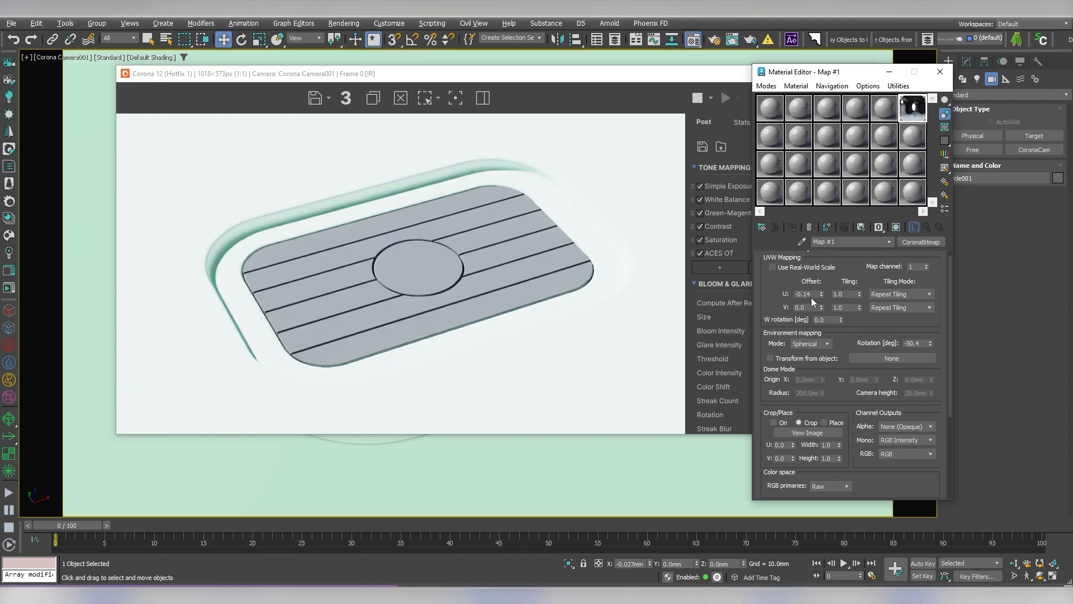
scroll(852, 343, "down", 5)
- Lower the render's Simple Exposure in tone mapping to about -5.5
left_click(741, 201)
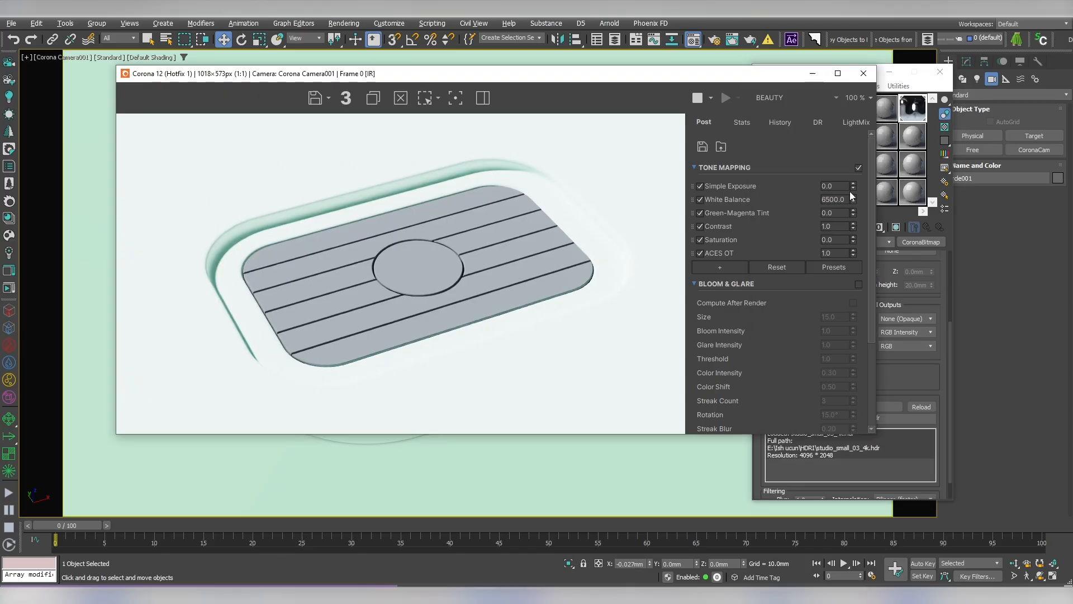
mouse_move(852, 220)
left_mouse_down()
mouse_move(819, 475)
mouse_move(820, 500)
mouse_move(828, 463)
mouse_move(828, 503)
mouse_move(855, 222)
left_mouse_up()
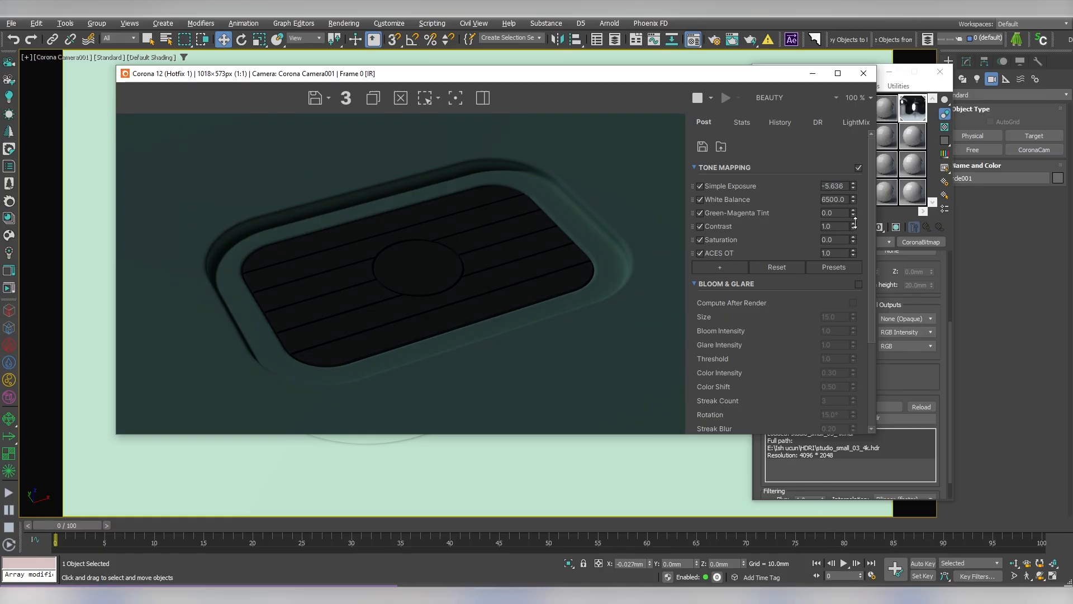
left_click(917, 89)
left_click(831, 86)
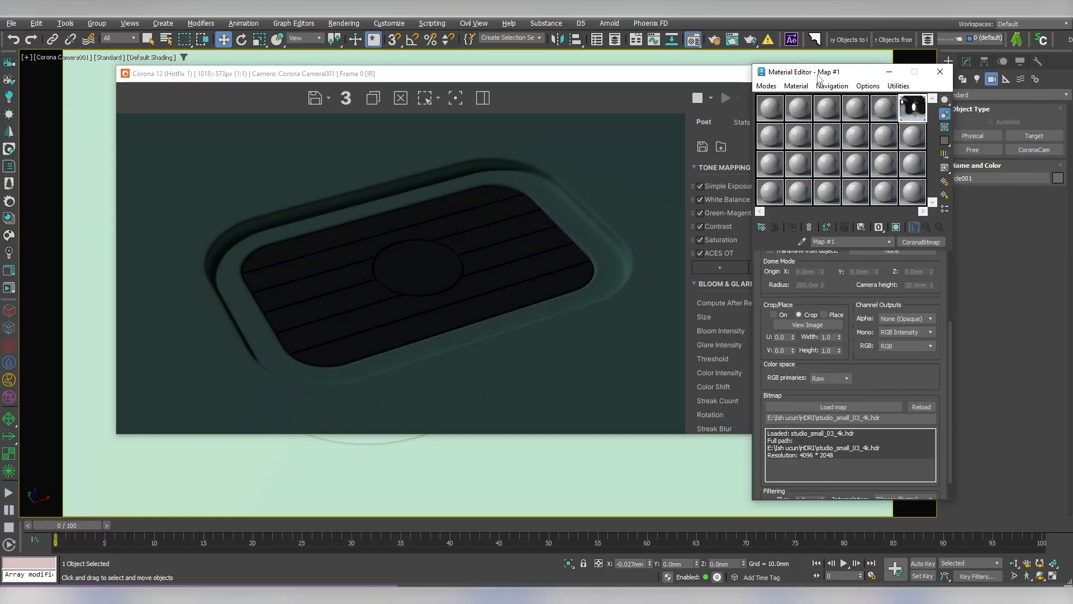
- Change the first sample slot, 01 - Default, to a Corona Legacy material and assign it to the selected tray body
left_click(770, 109)
left_click(923, 245)
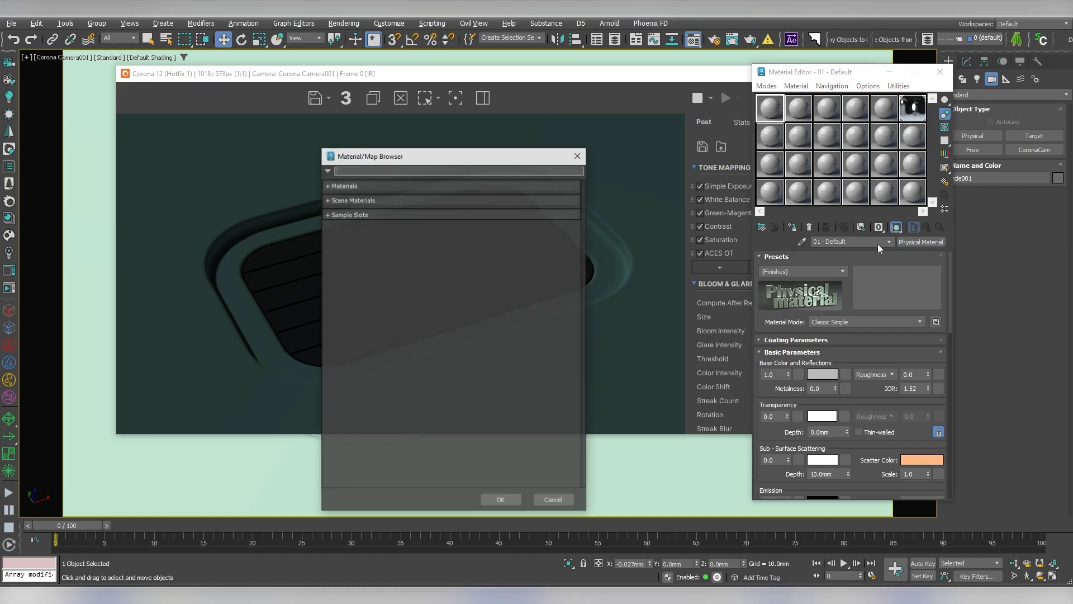
left_click(346, 185)
left_click(347, 338)
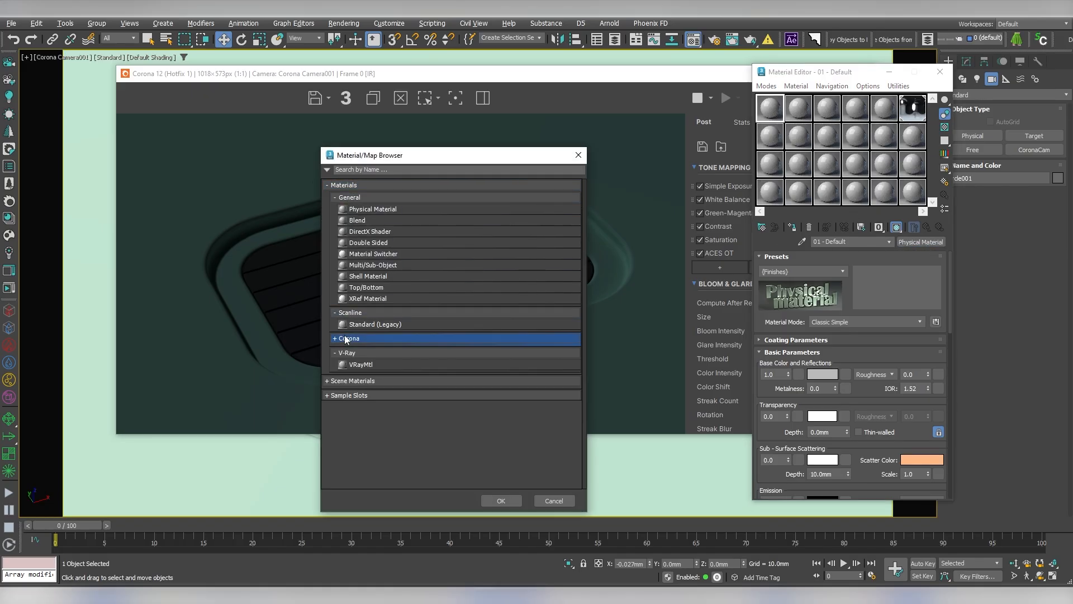
double_click(368, 382)
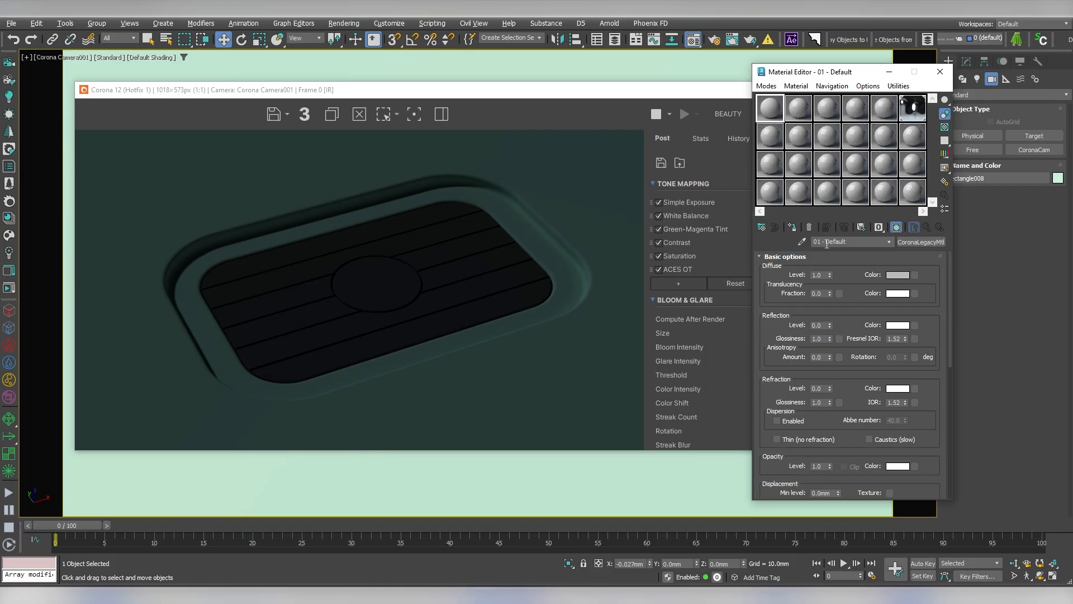
left_click(794, 228)
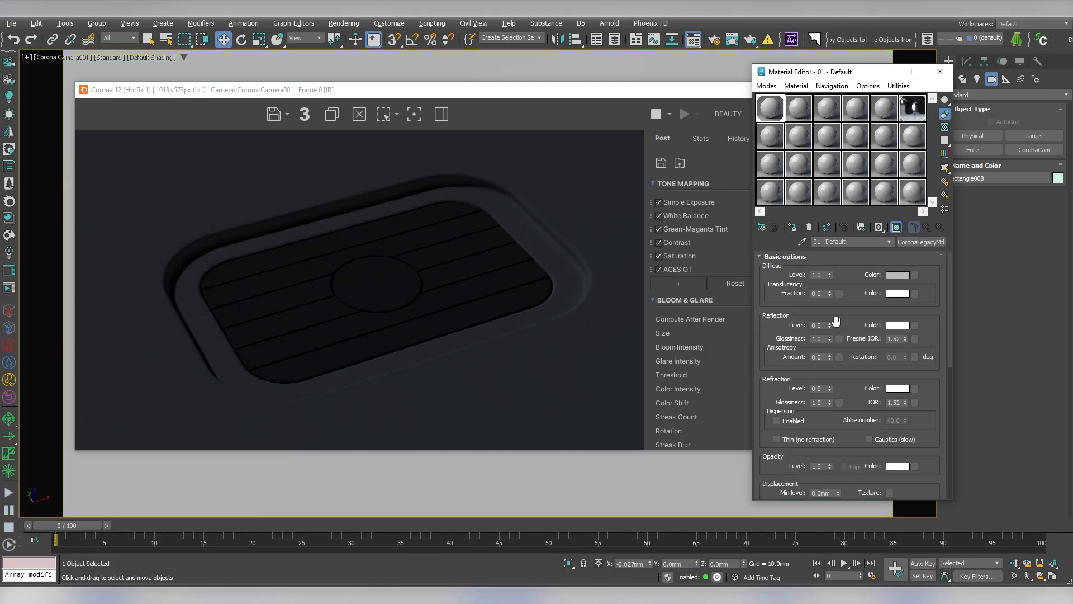
- Set the material's reflection level to 1.0 and raise the render's Simple Exposure slightly
left_click_drag(830, 325, 826, 66)
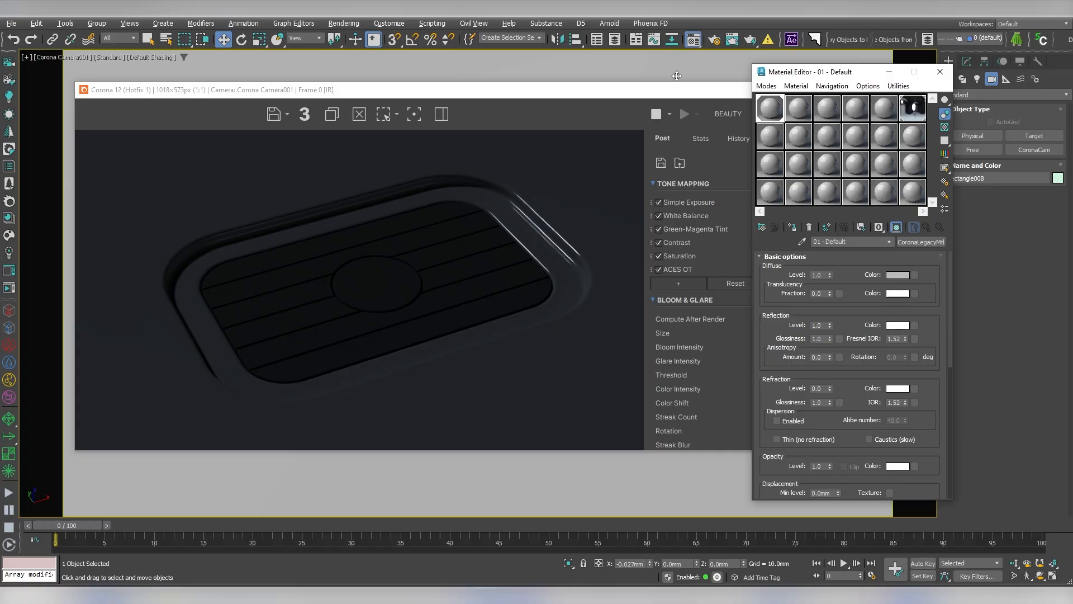
left_click(548, 276)
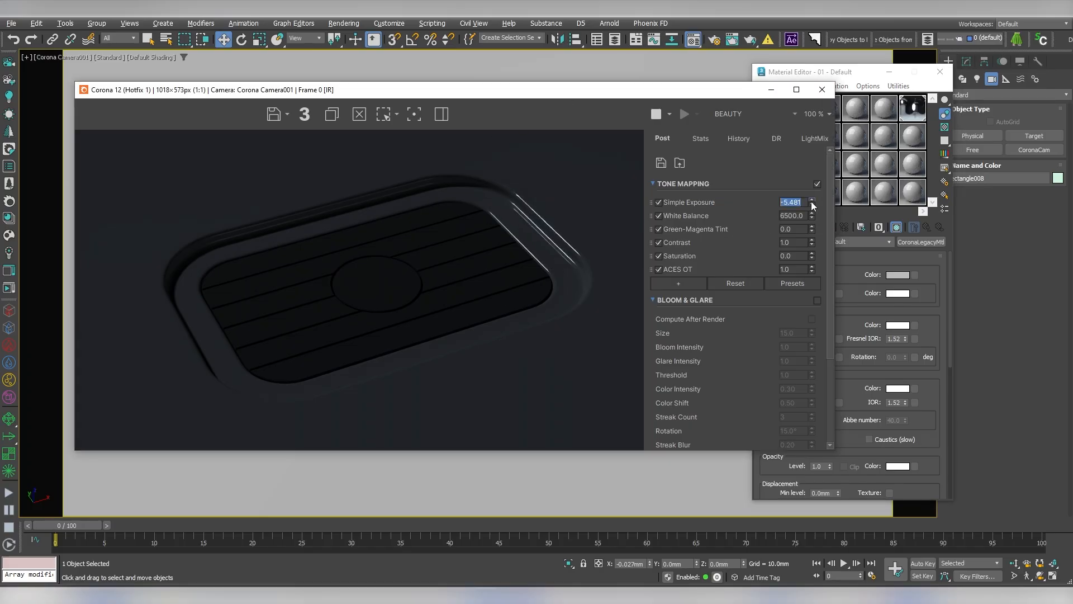
left_click_drag(813, 204, 811, 174)
left_click(909, 302)
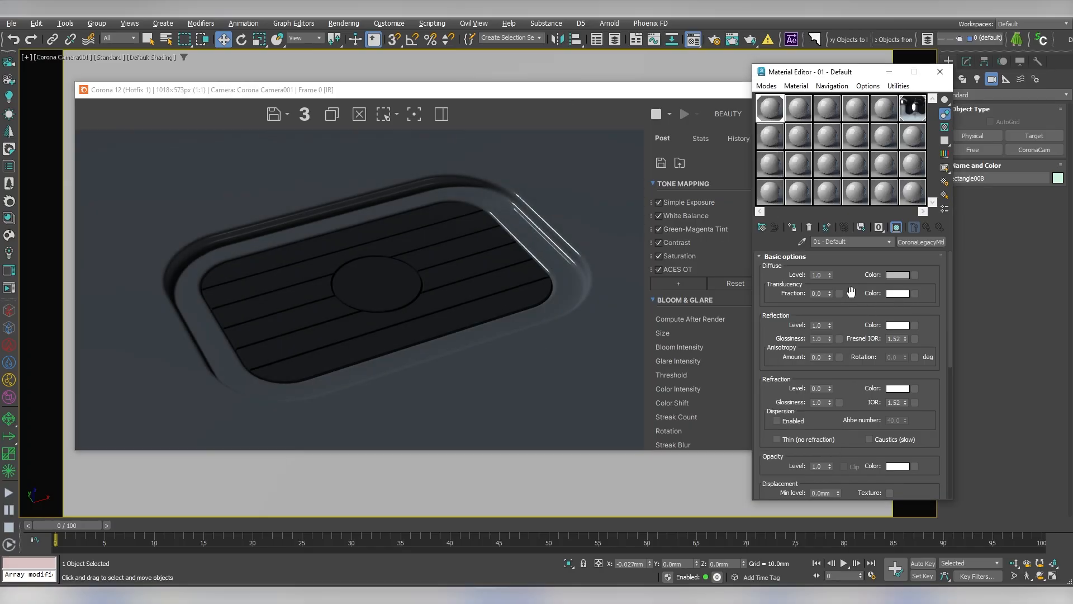
- Darken the material's diffuse color to a deeper grey and set its Fresnel IOR to 2.0
left_click(896, 276)
left_click_drag(762, 218, 759, 218)
left_click(818, 252)
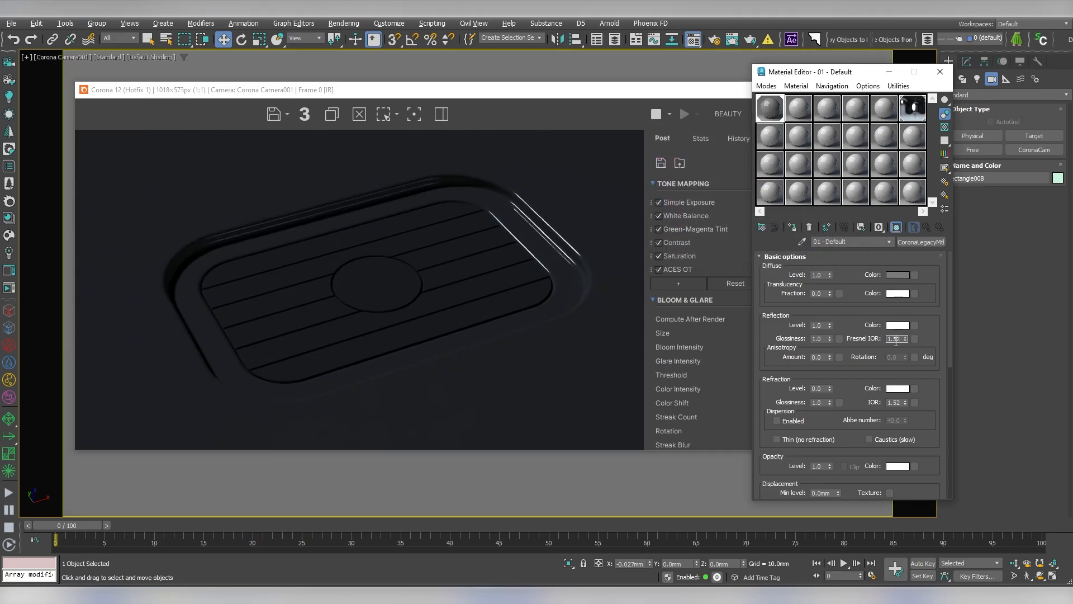
type("2")
key("Return")
- Try a reflection glossiness of 0.8, inspect the render up close, and reduce the glossiness to 0.7
type(".")
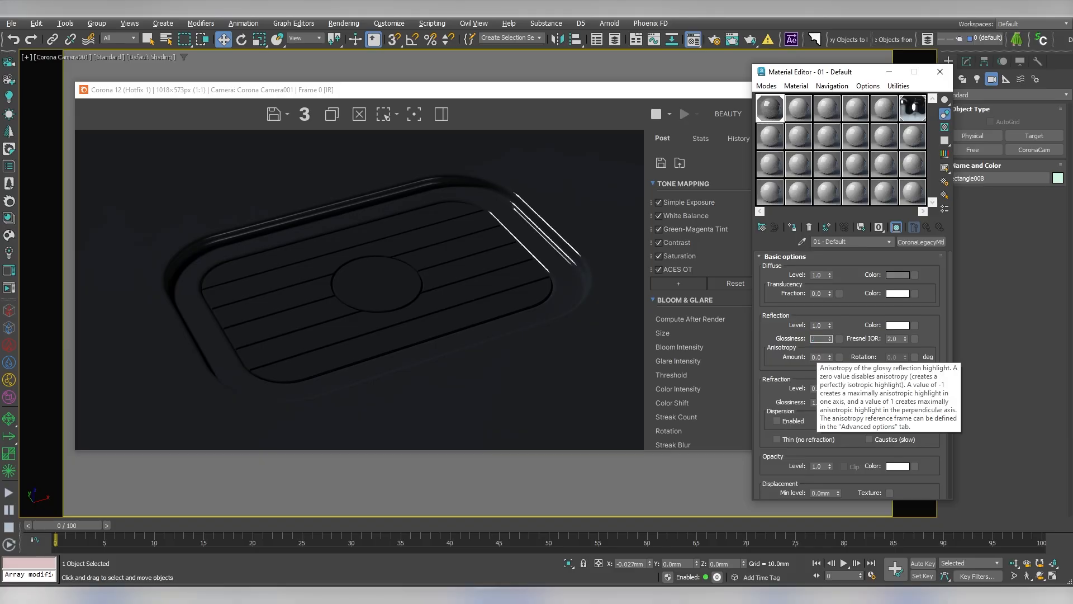
type("8")
key("Return")
scroll(515, 250, "up", 1)
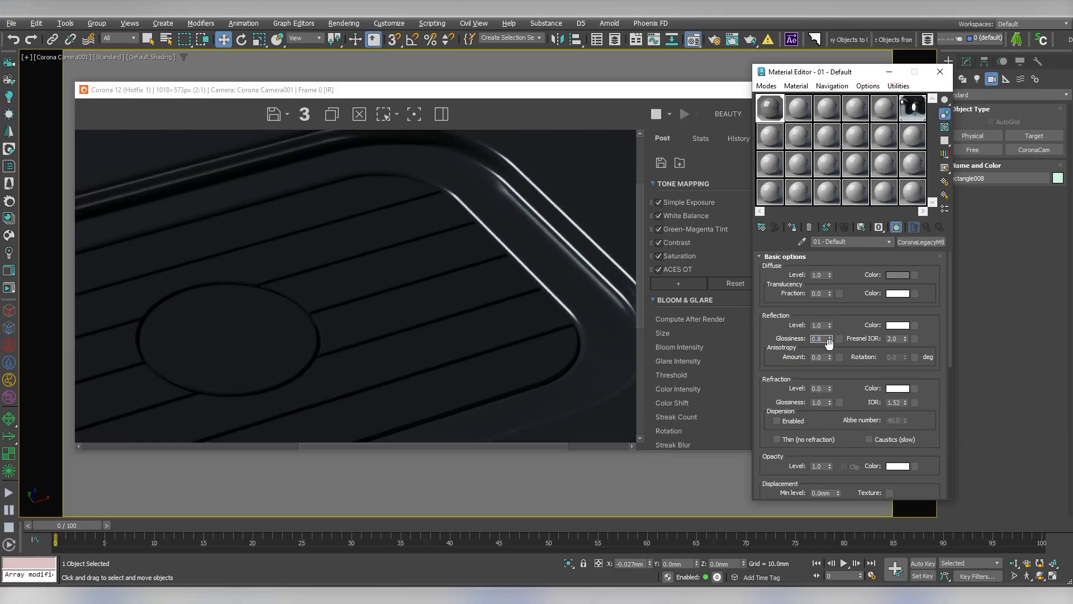
key("Return")
scroll(496, 272, "down", 1)
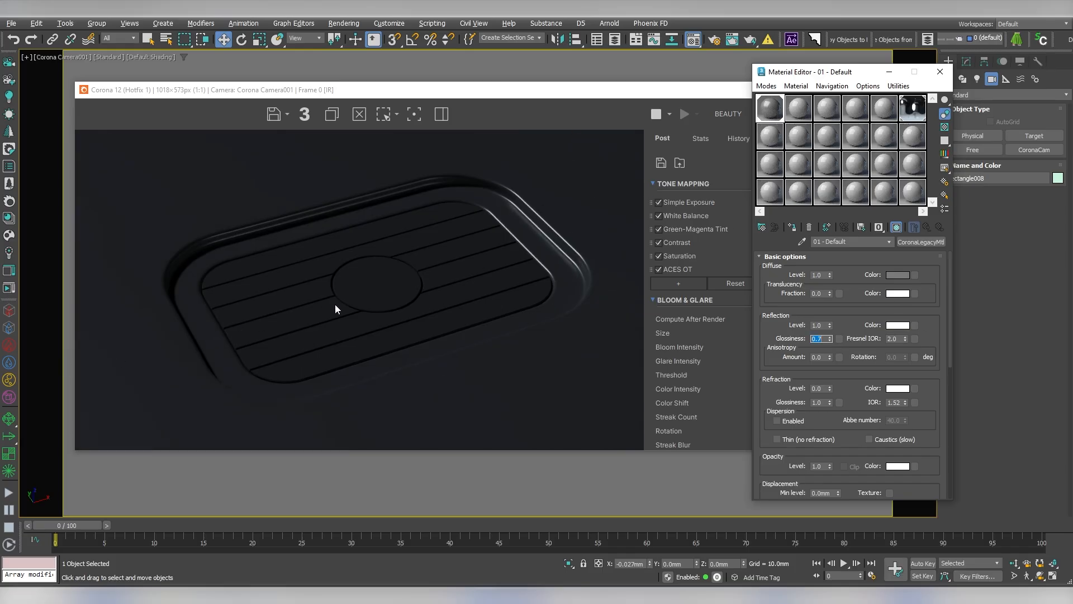
- Reposition the HDR environment map's lighting with a U offset of 0.74 and a V offset of 0.07
left_click(914, 117)
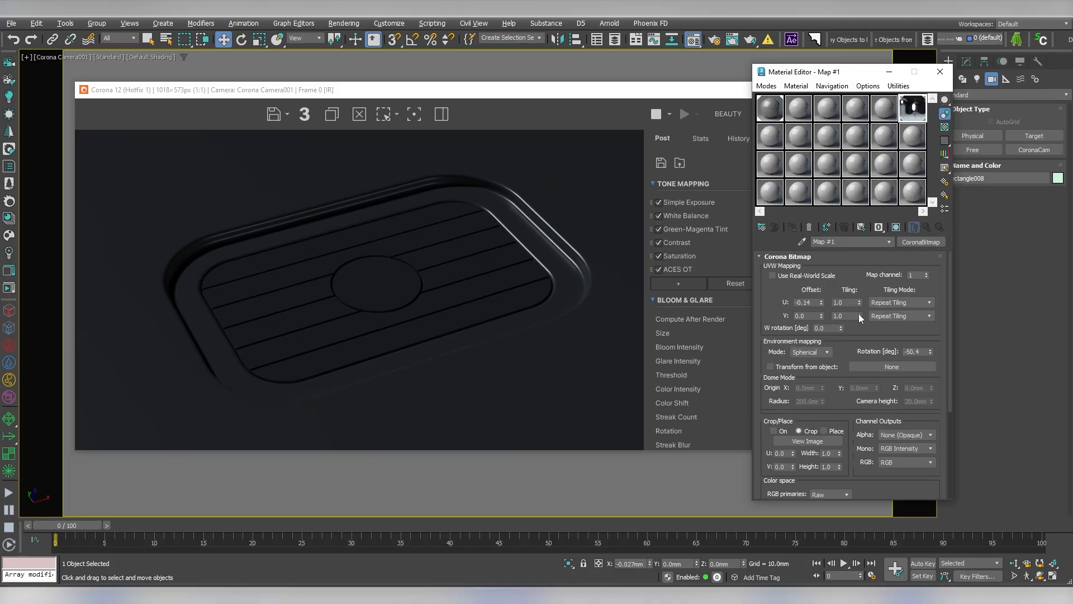
mouse_move(821, 303)
left_mouse_down()
mouse_move(819, 319)
mouse_move(820, 305)
left_mouse_up()
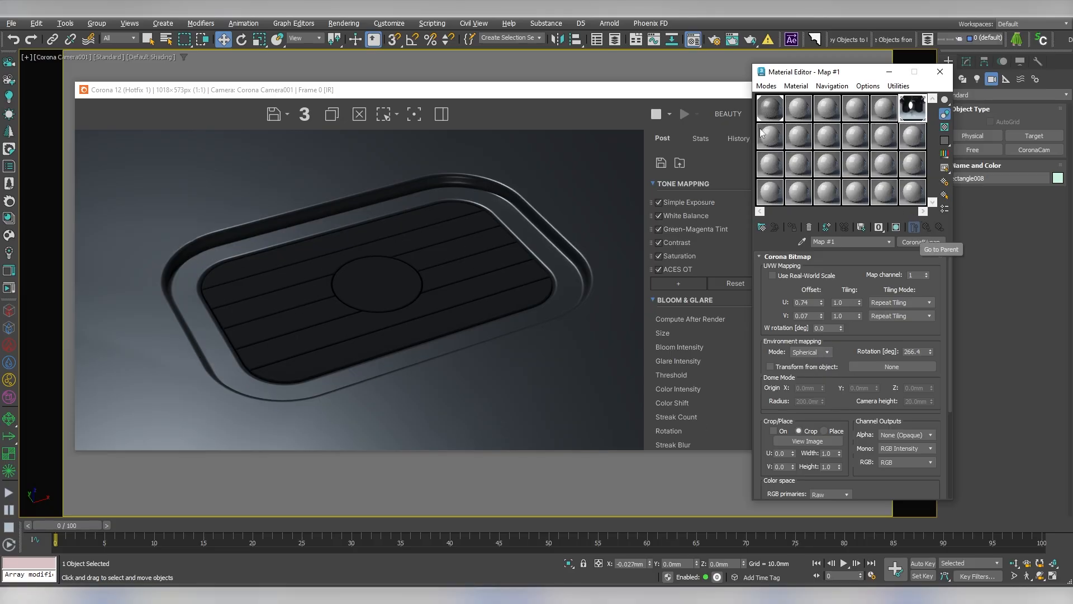
- Add a Dent map to the 01 - Default material's reflection color and set its size to 50
left_click(775, 115)
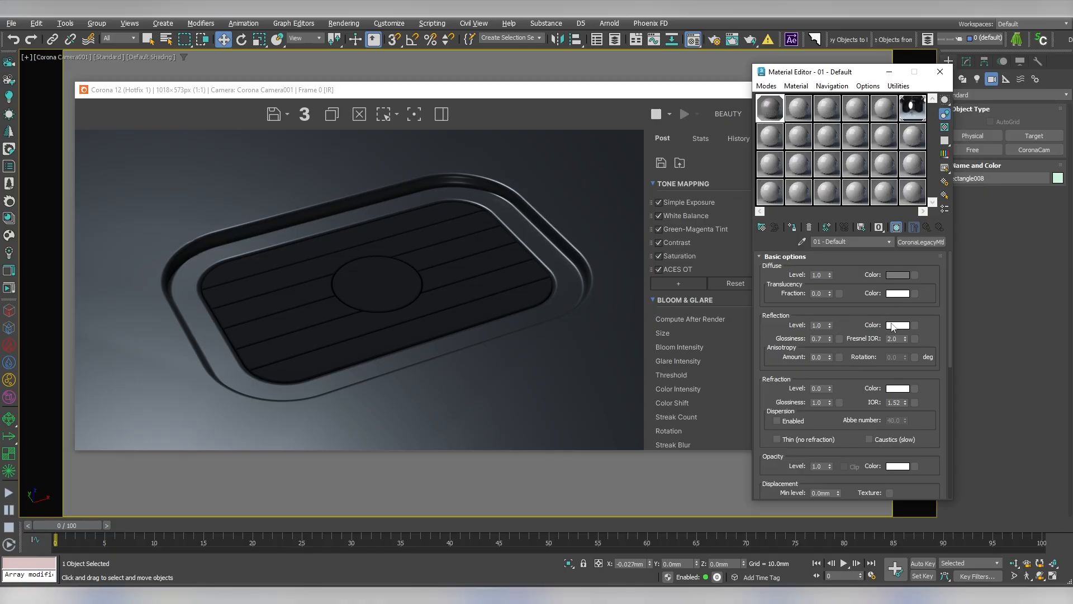
left_click(915, 325)
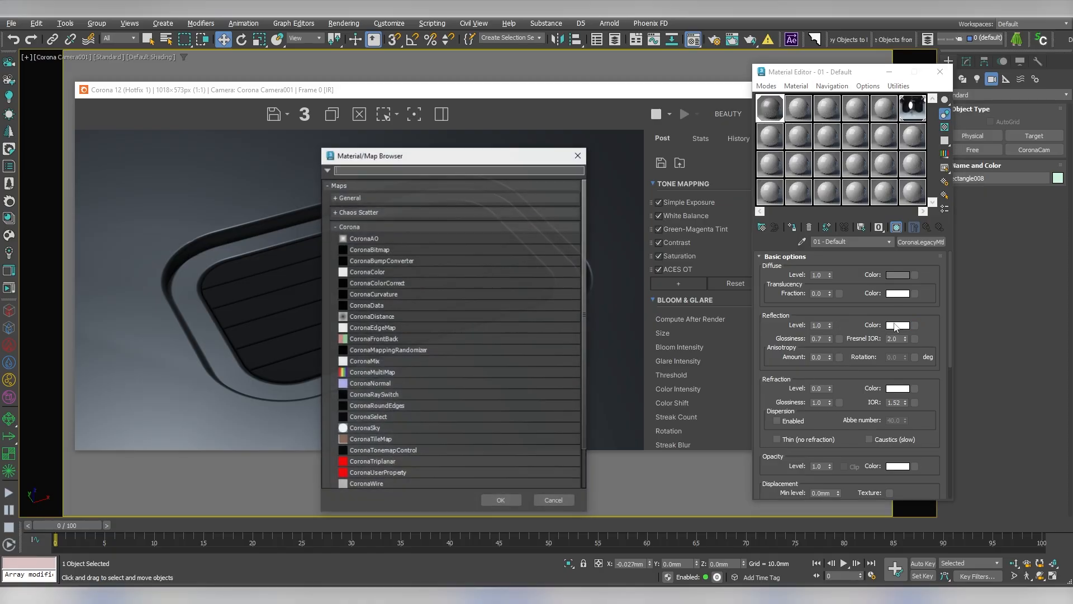
left_click(349, 227)
left_click(349, 198)
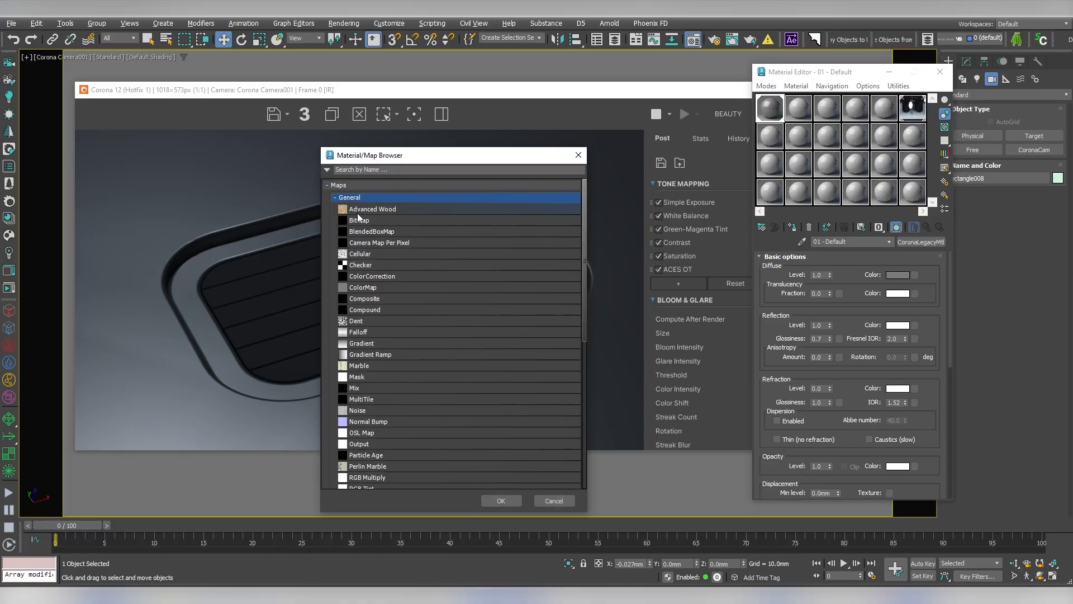
double_click(355, 324)
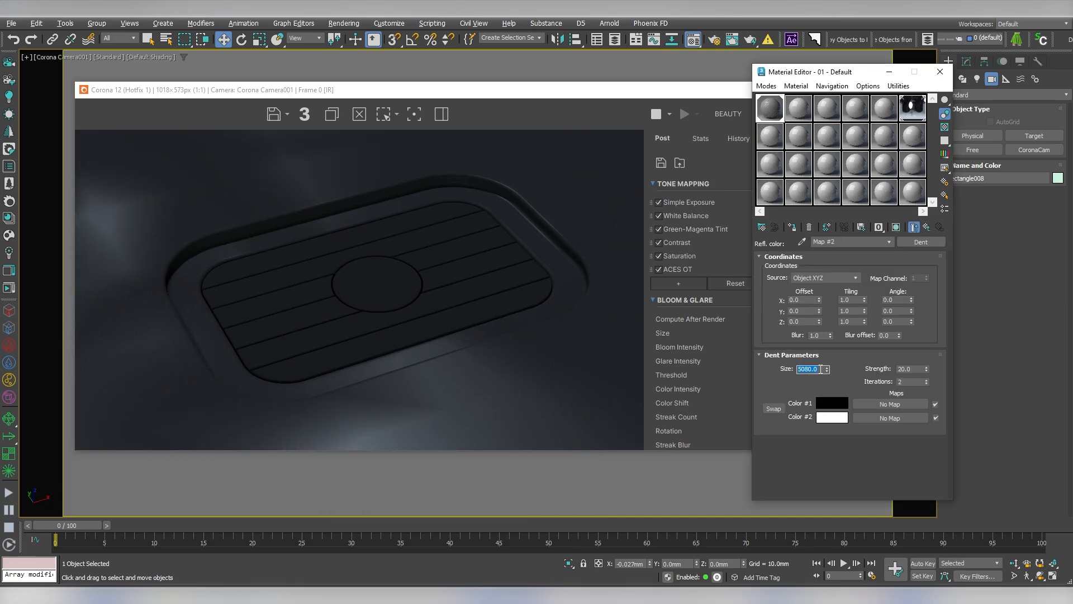
key("Return")
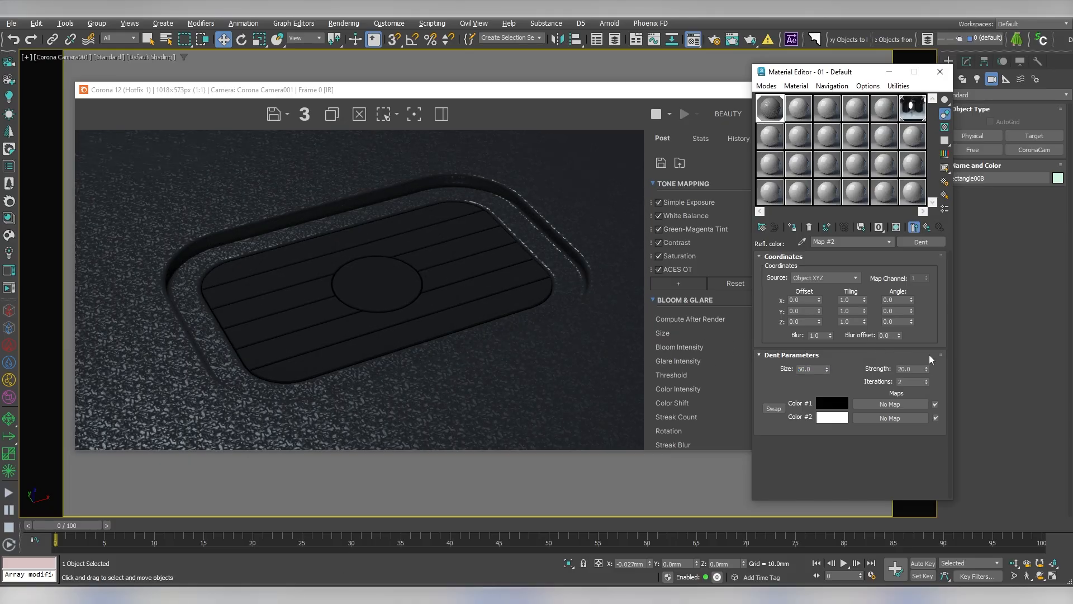
- Set the Dent map's Color #1 to near-white F6F6F6 and check the surface in the render
left_click(822, 407)
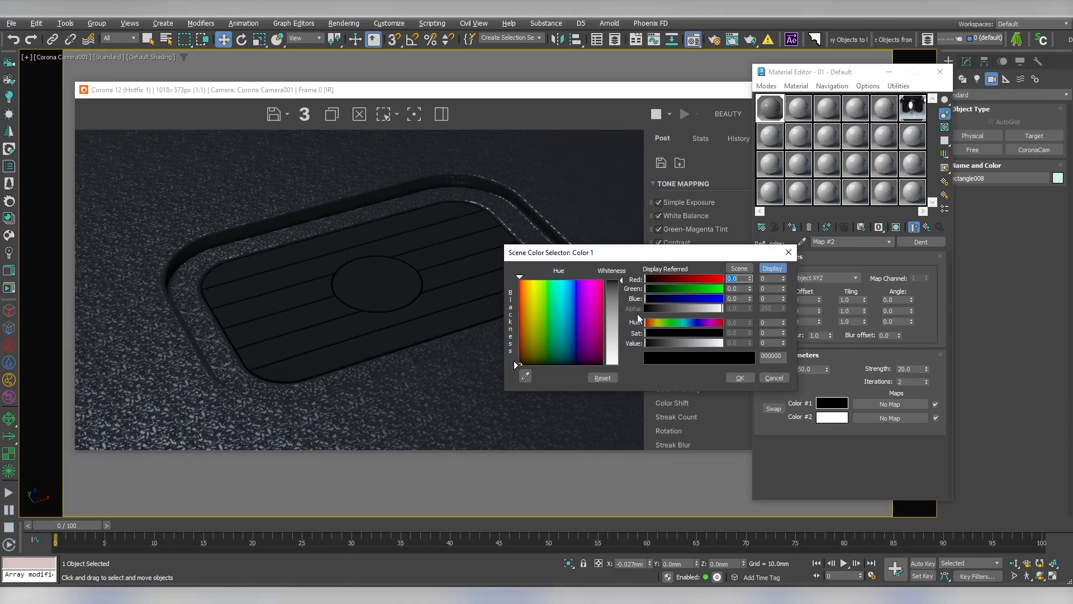
left_click_drag(619, 283, 621, 358)
scroll(216, 427, "up", 2)
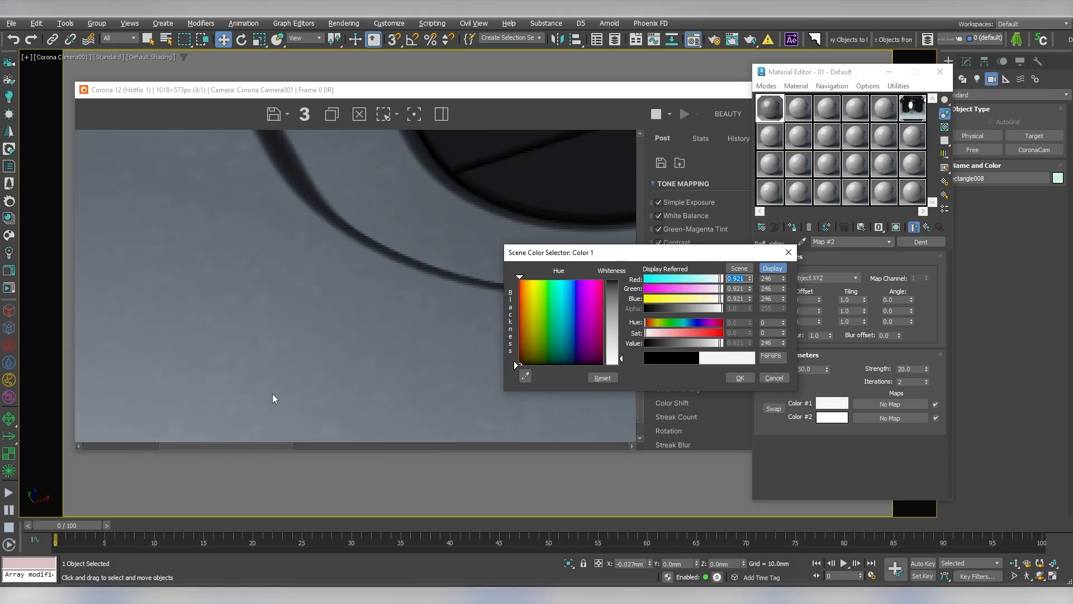
scroll(352, 374, "down", 1)
scroll(411, 382, "down", 1)
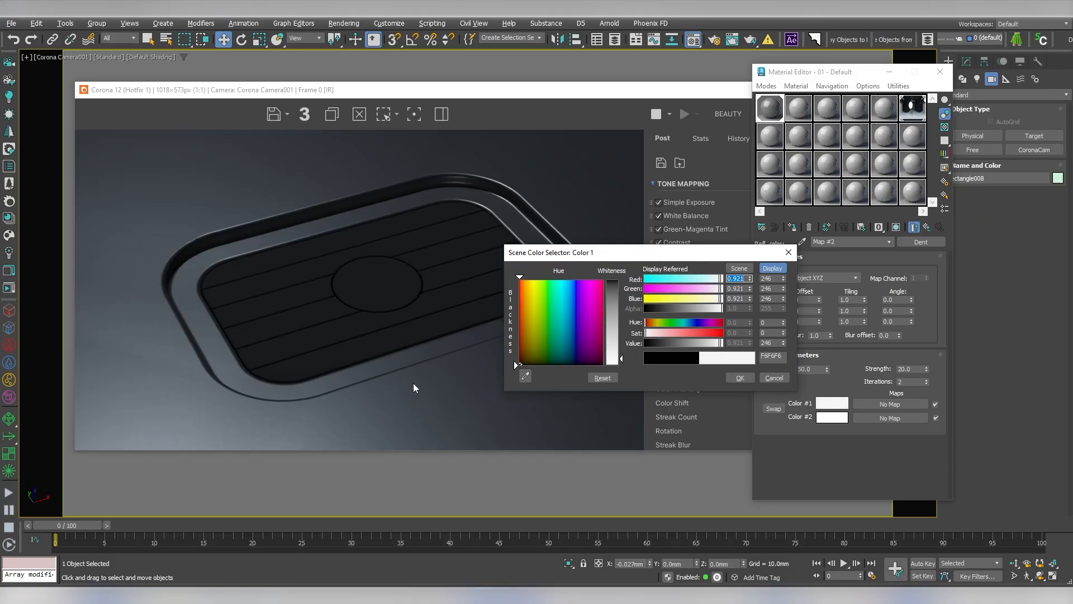
left_click_drag(675, 256, 850, 143)
left_click(906, 266)
- Copy the Dent map from the reflection color and paste it into the material's Bump map slot
right_click(924, 240)
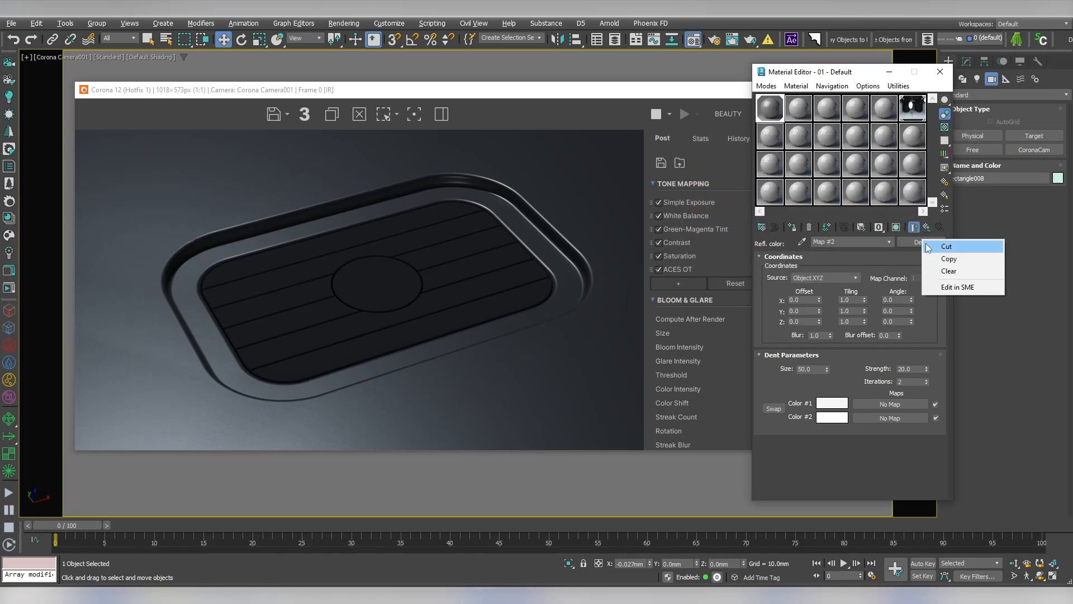
left_click(937, 256)
left_click(927, 228)
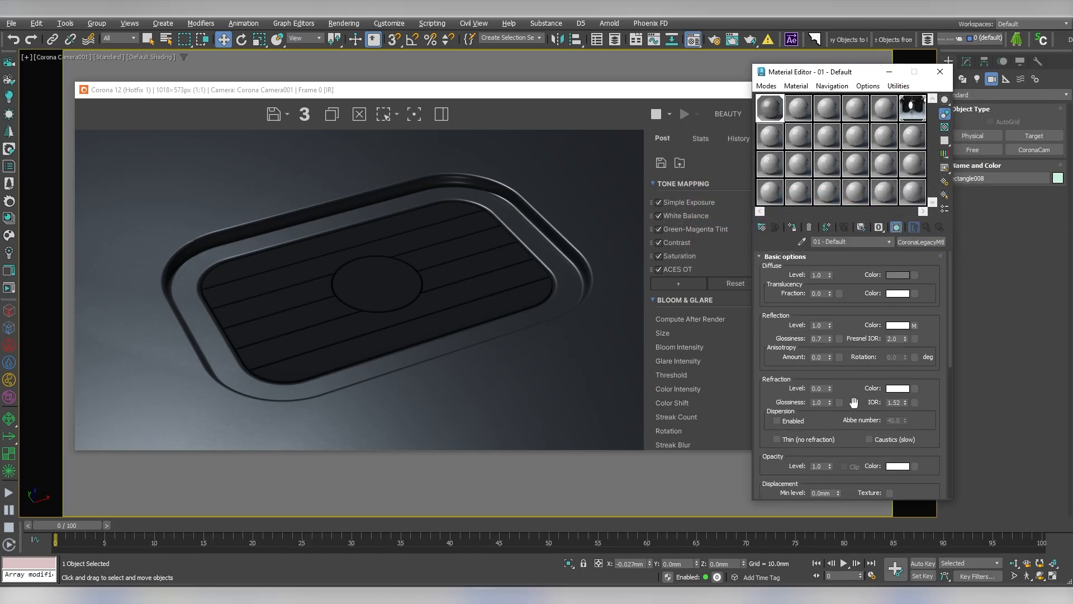
scroll(822, 309, "down", 5)
scroll(802, 387, "down", 3)
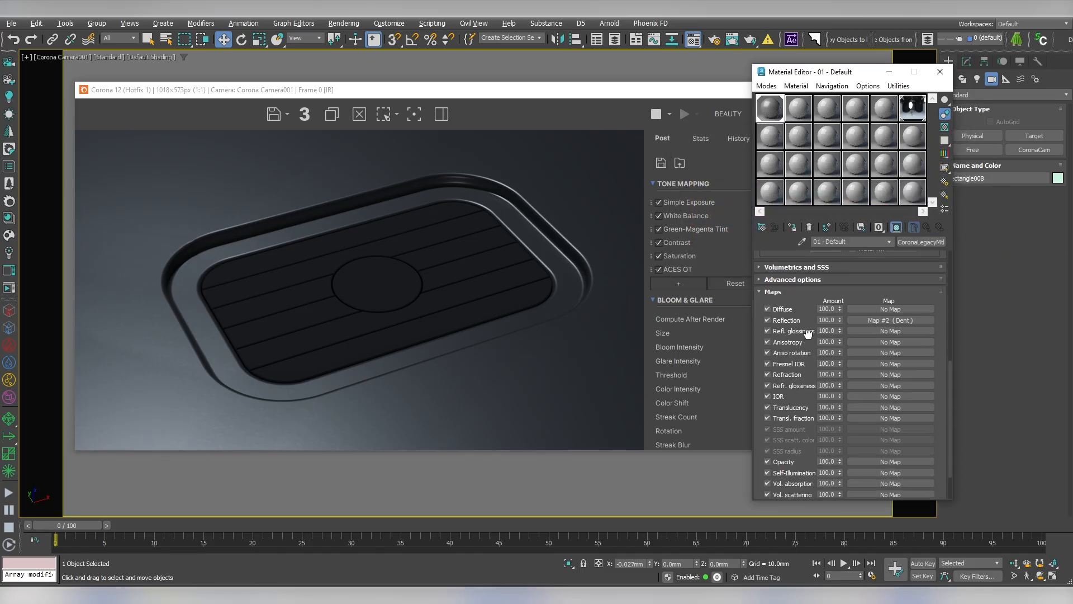
right_click(877, 457)
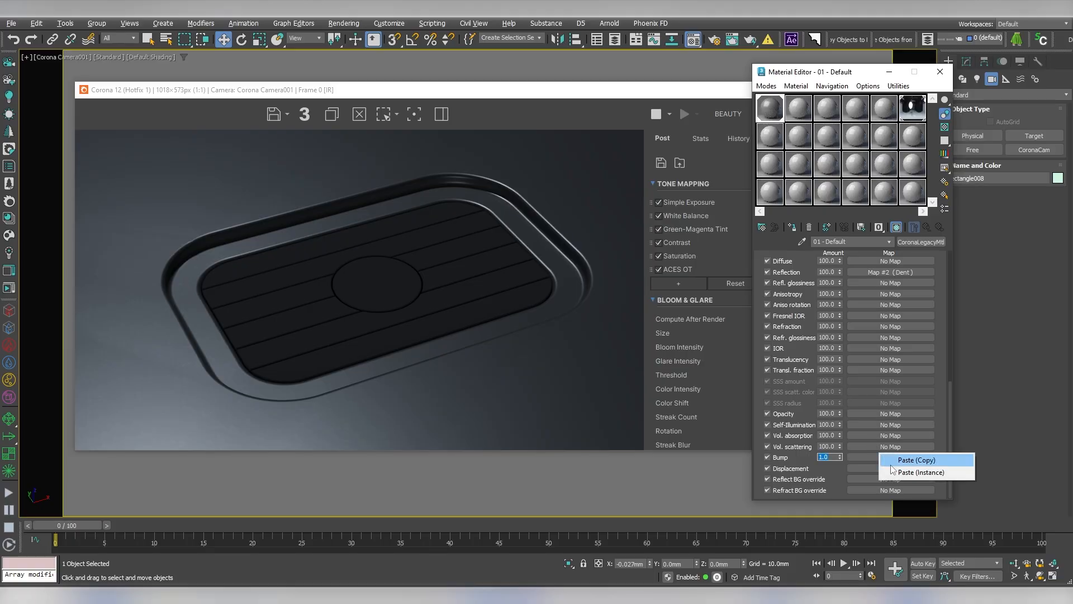
left_click(905, 460)
- Set the Bump map amount to 0.1 and inspect the surface texture in the render
double_click(832, 457)
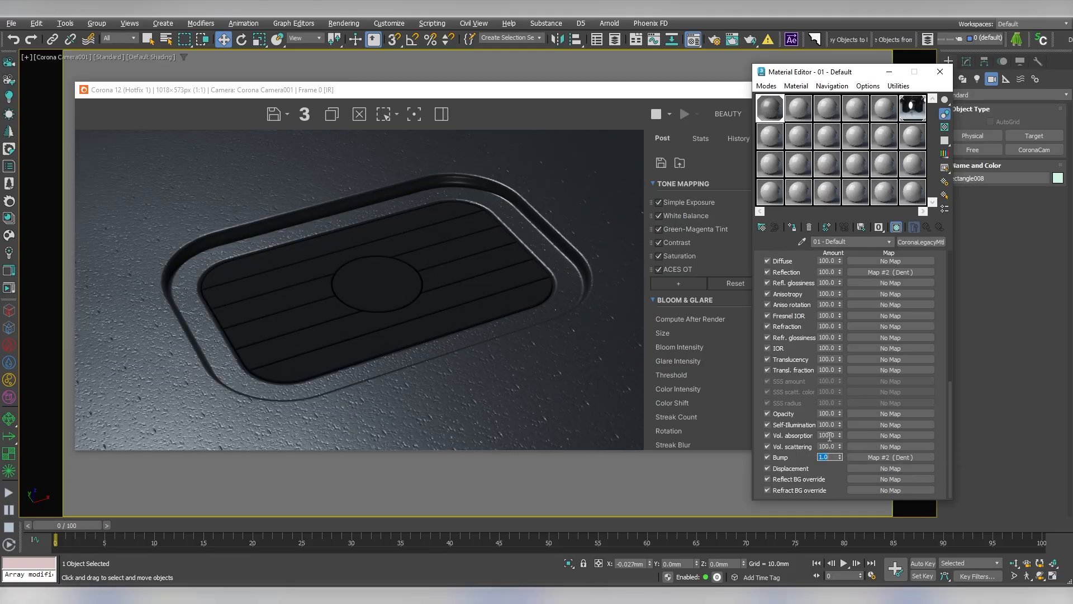
type("0.1")
key("Return")
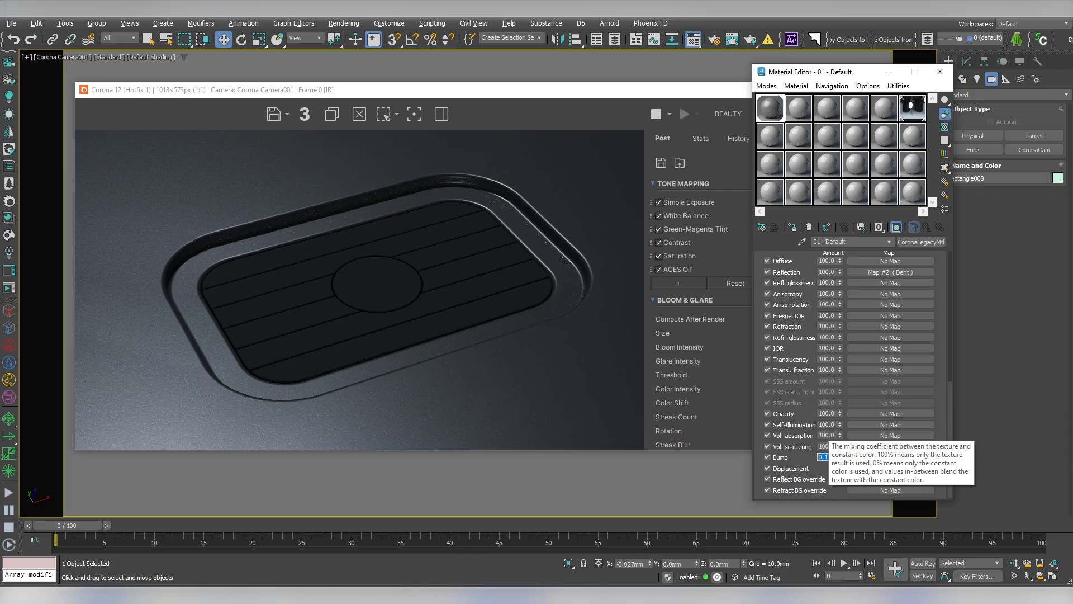
scroll(351, 422, "up", 3)
scroll(252, 374, "down", 3)
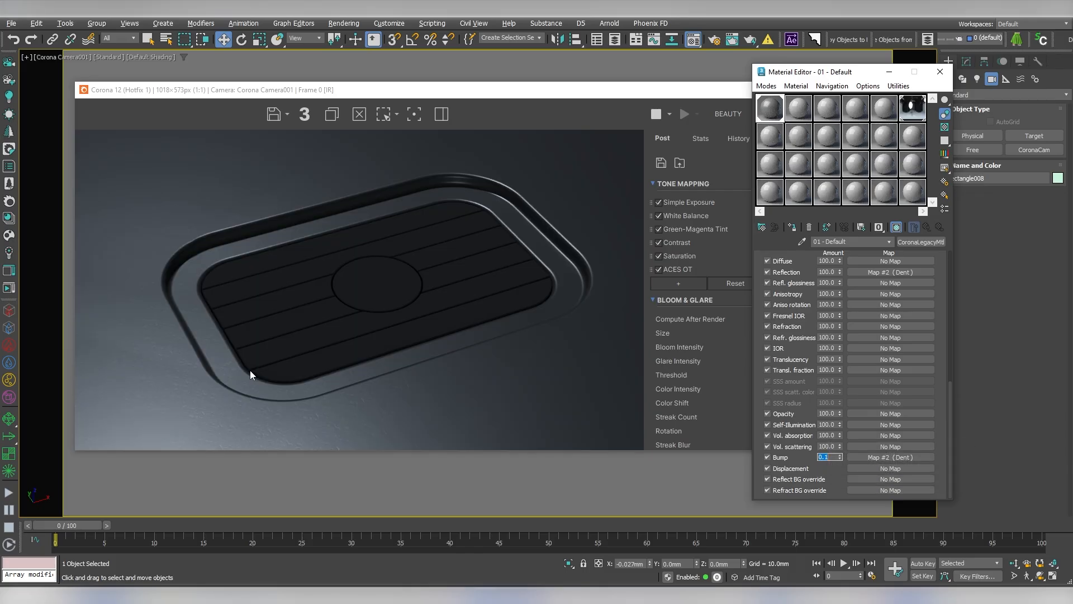
- Set the size of the Dent map in the reflection slot to 100 and inspect the dents up close
left_click(906, 272)
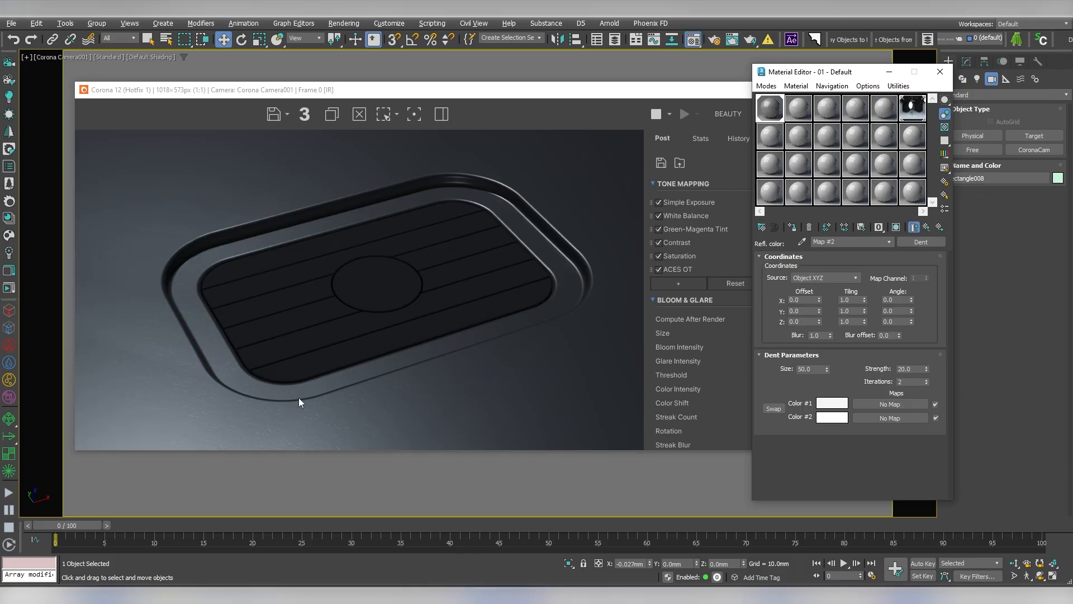
type("100")
key("Return")
scroll(404, 415, "up", 3)
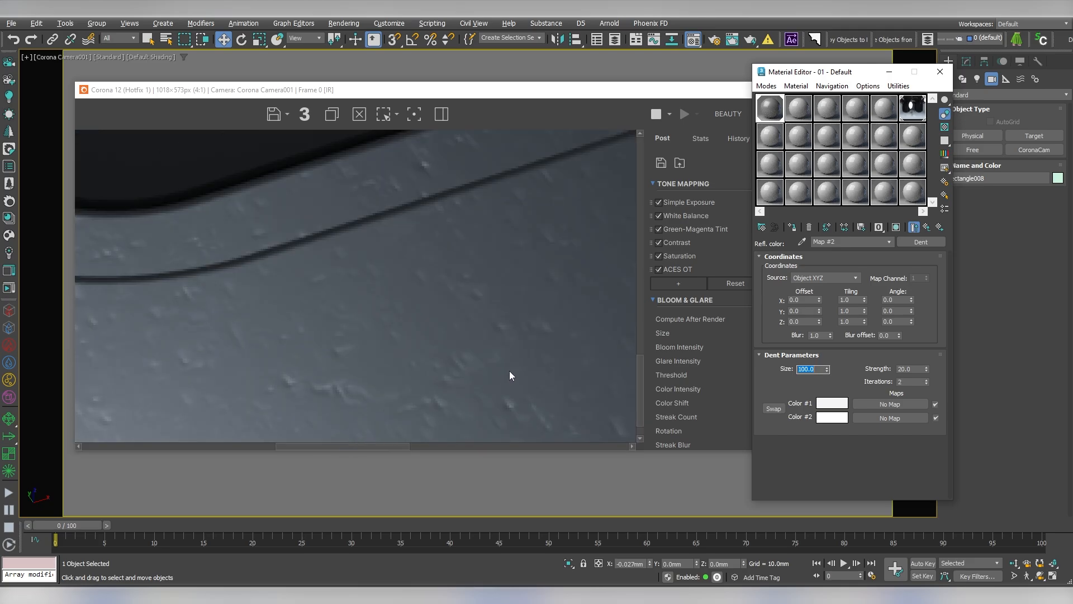
- Set the tray material's Bump map amount to 0.03 and check the surface in the render
scroll(509, 371, "down", 3)
left_click(926, 228)
scroll(807, 380, "down", 10)
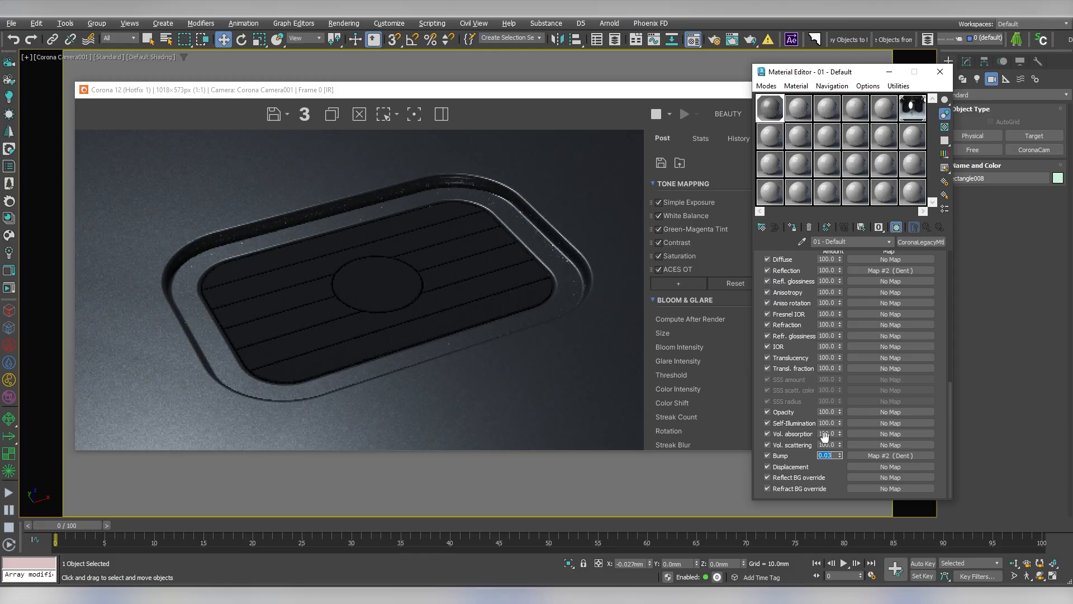
scroll(387, 404, "up", 3)
left_click(549, 252)
scroll(404, 326, "down", 5)
scroll(404, 330, "up", 1)
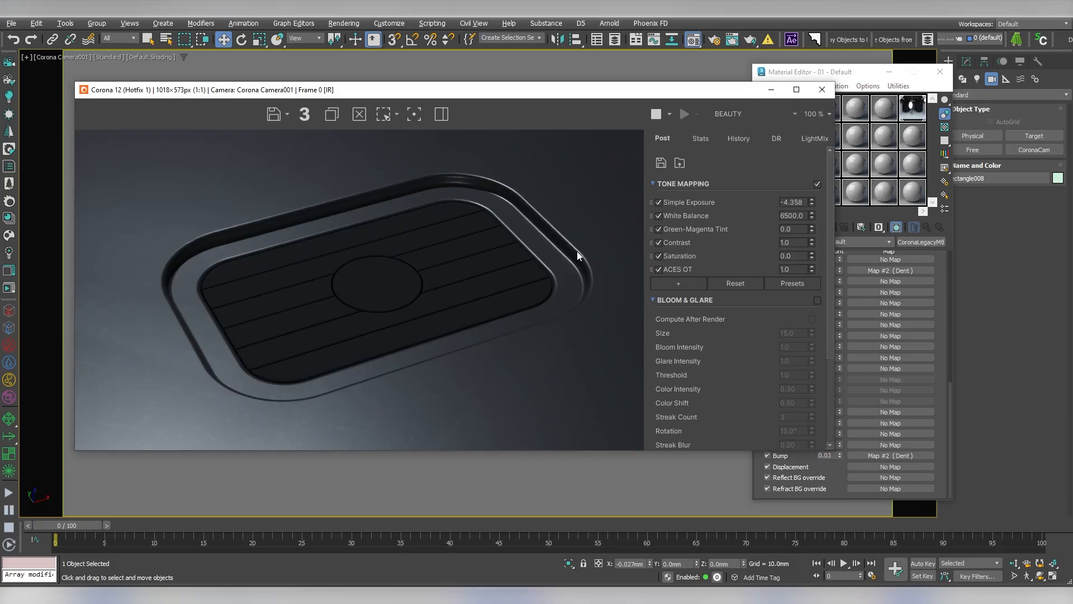
- Change the second material slot from a Physical Material to a CoronaLegacyMtl
left_click(940, 254)
left_click(797, 115)
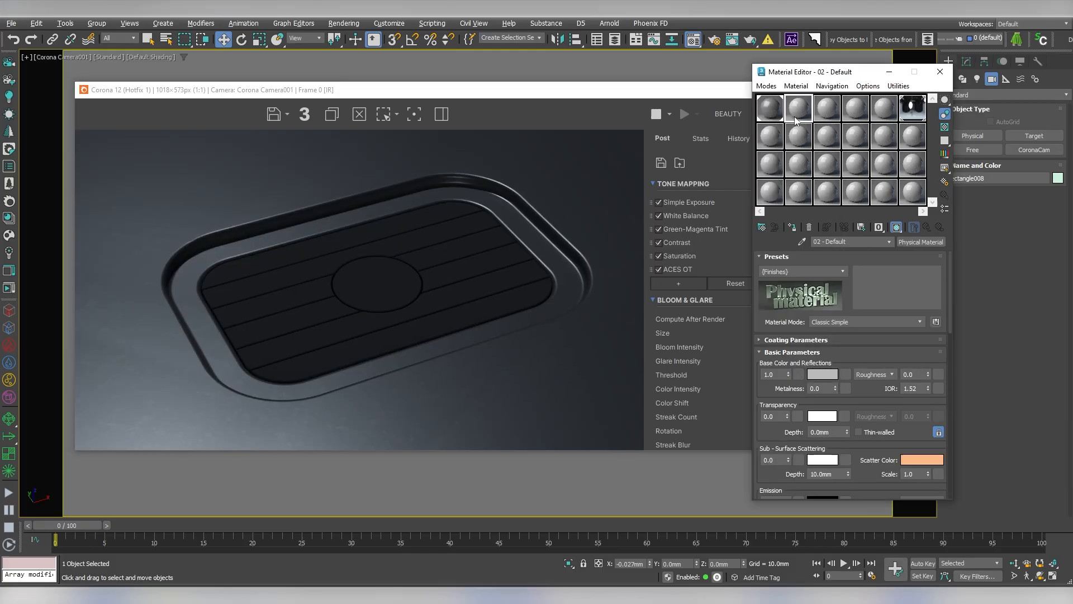
left_click(927, 242)
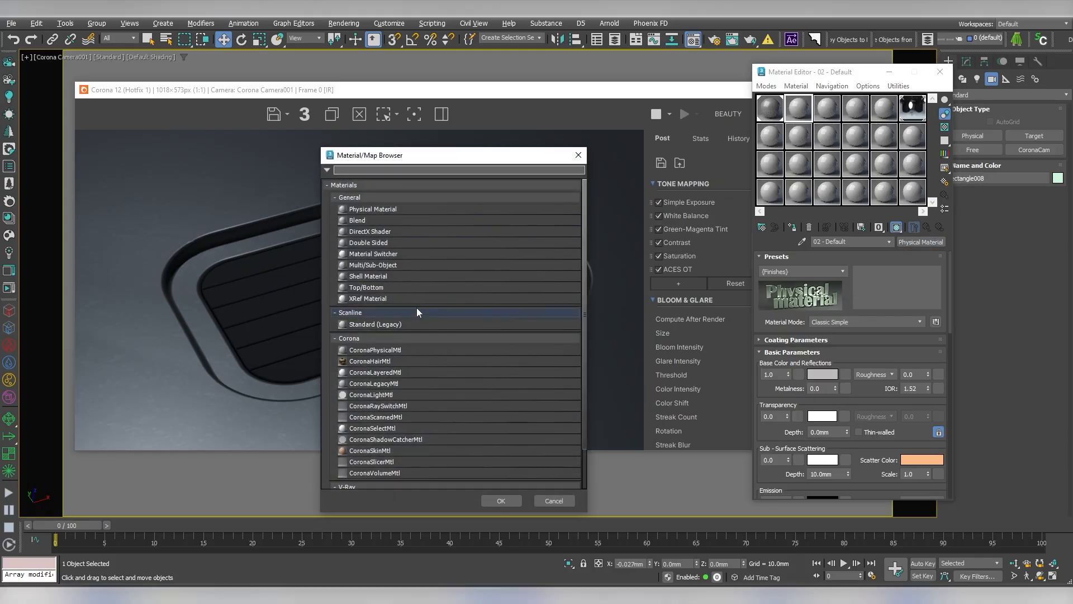
left_click(349, 198)
left_click(346, 213)
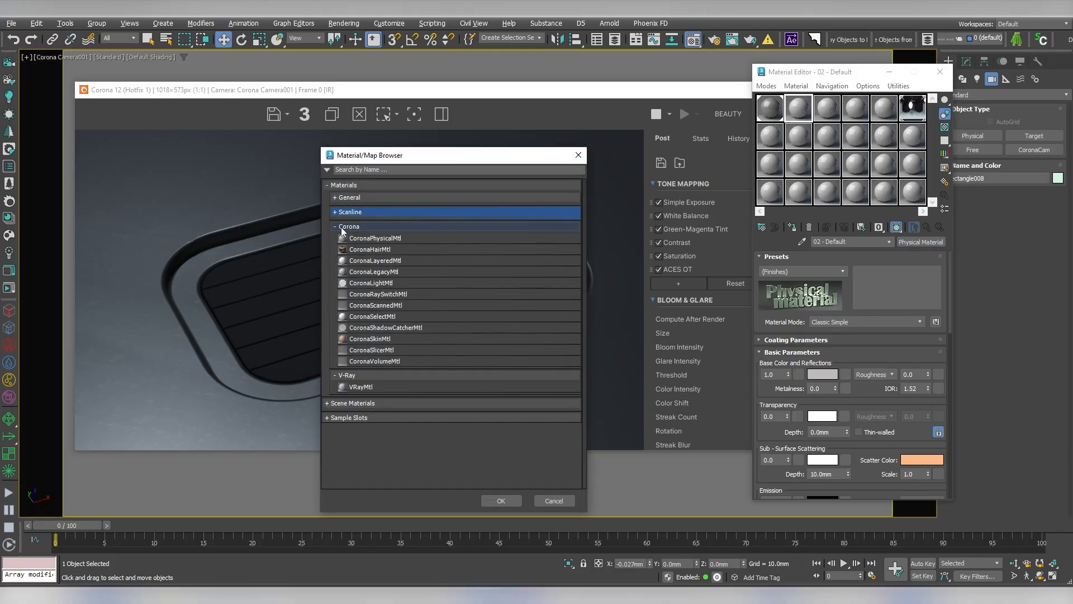
double_click(379, 274)
- Select the tray's inner panels with the central disc and assign the second material to them
left_click_drag(592, 91, 606, 388)
left_click(439, 277)
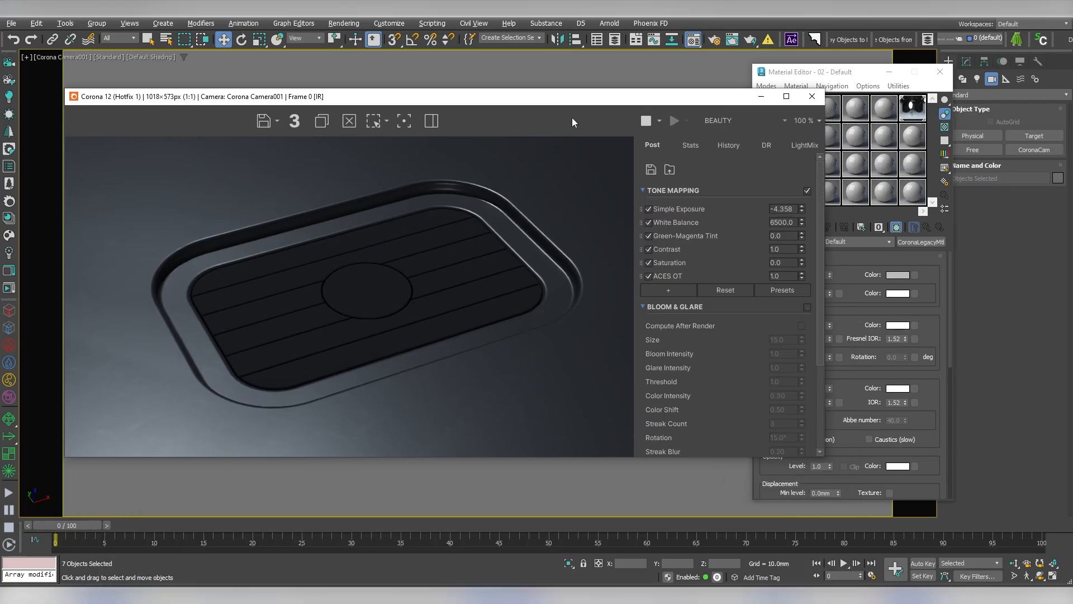
left_click(849, 266)
left_click(793, 226)
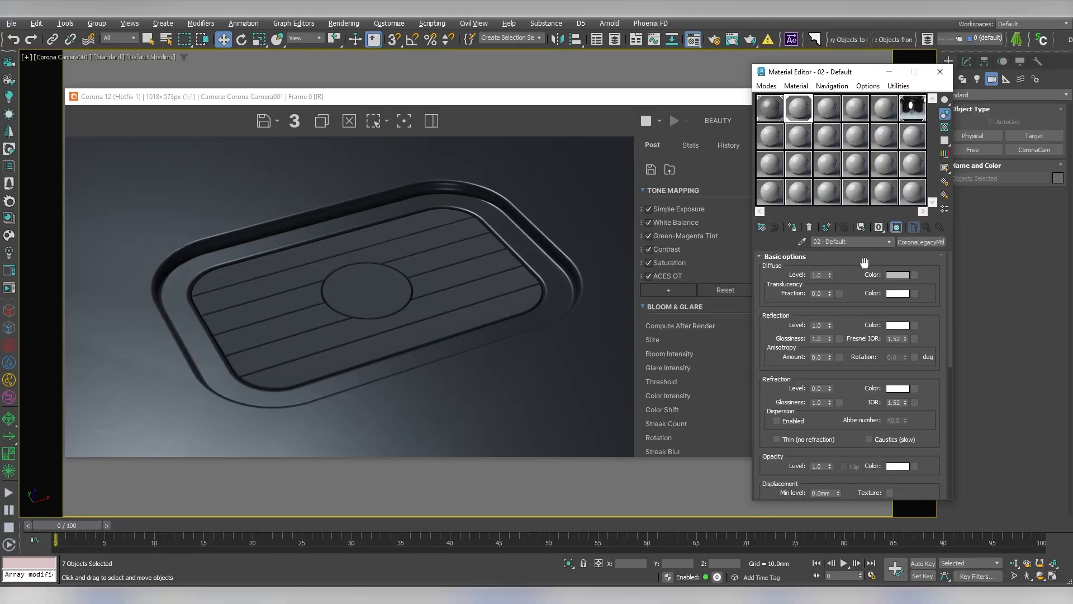
- Set the panel material's Fresnel IOR to 3 and its reflection glossiness to 0.8
type("3")
key("Return")
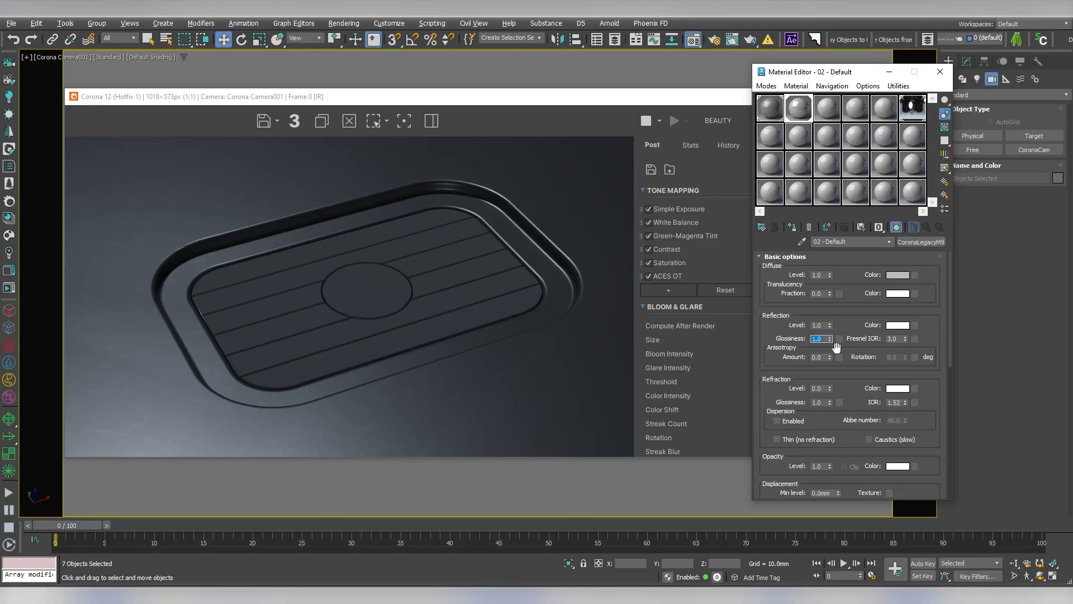
key("Return")
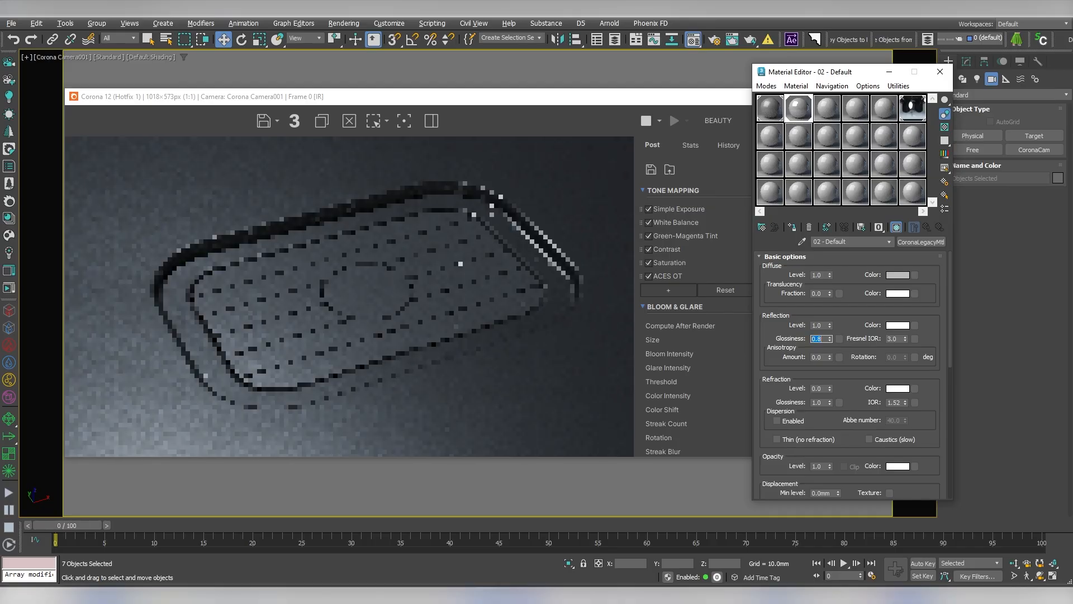
- Add a Smoke map to the panel material's reflection color, trying size 50 before setting the size to 10
left_click(915, 326)
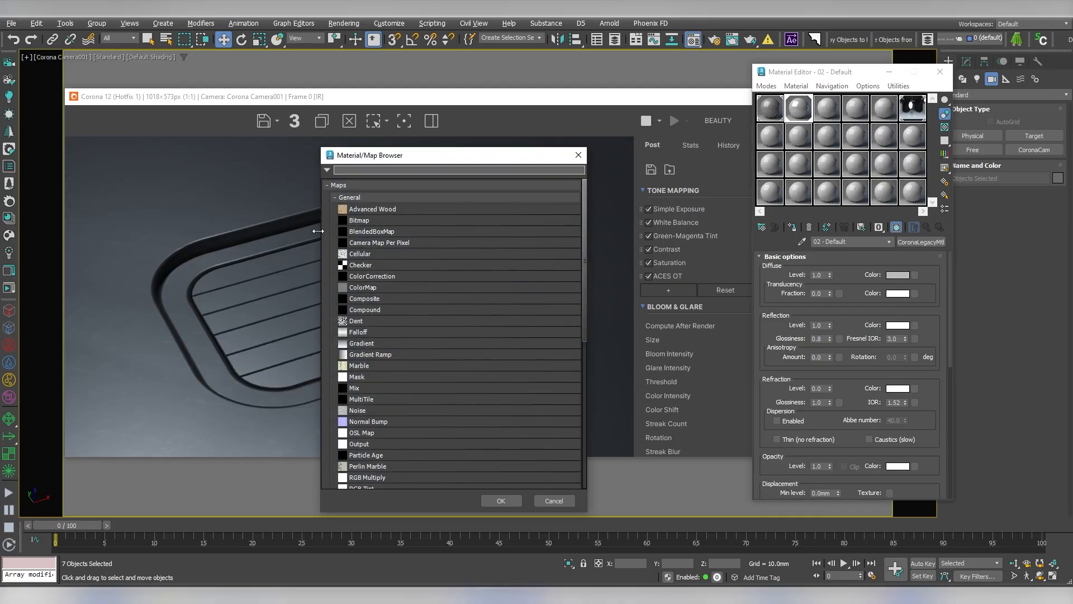
scroll(363, 364, "down", 2)
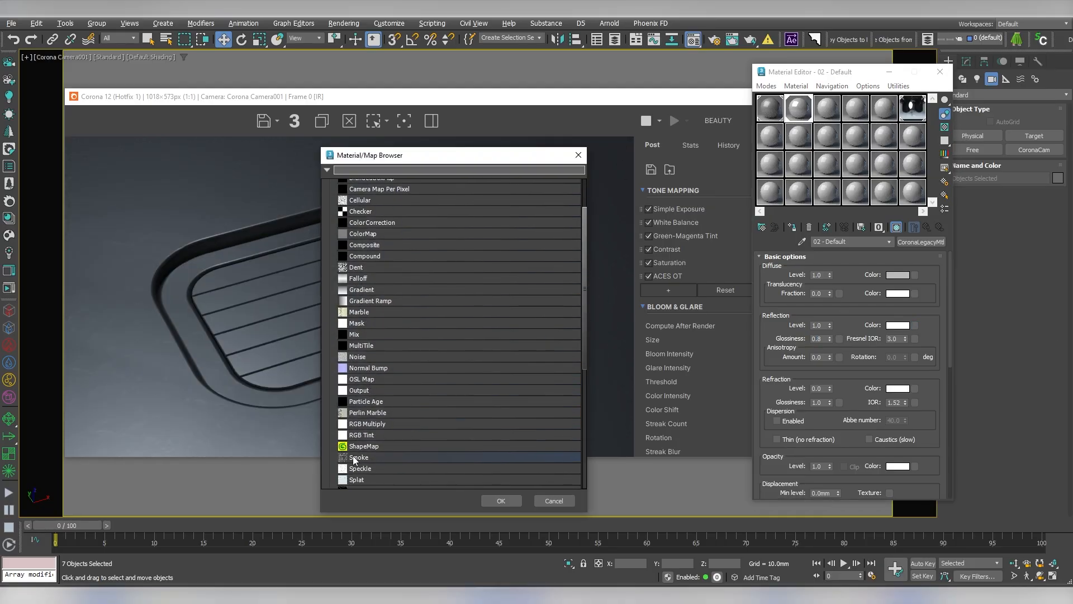
double_click(353, 457)
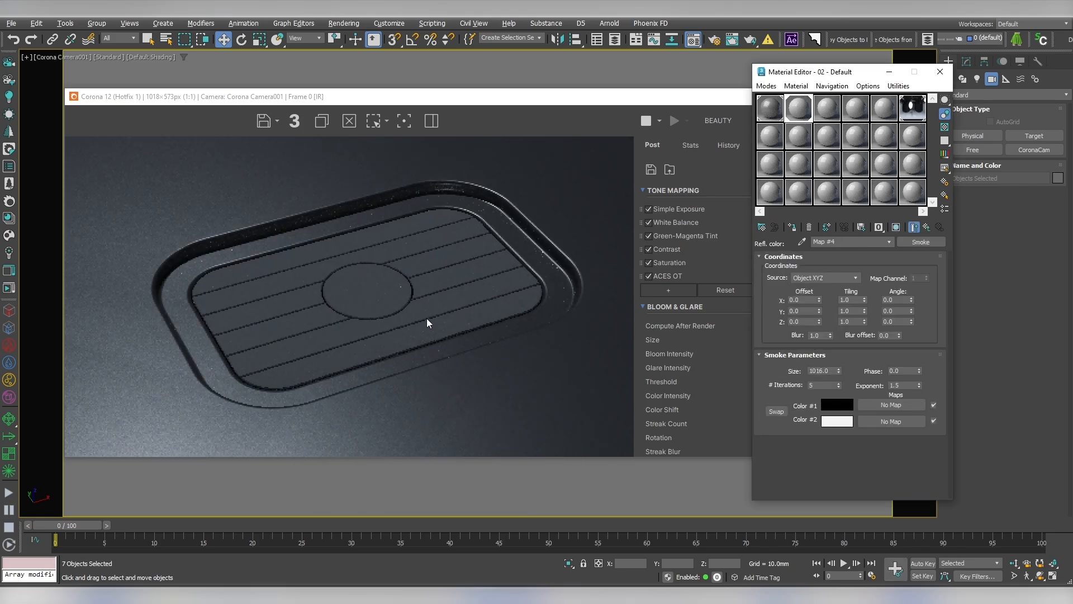
type("50")
key("Return")
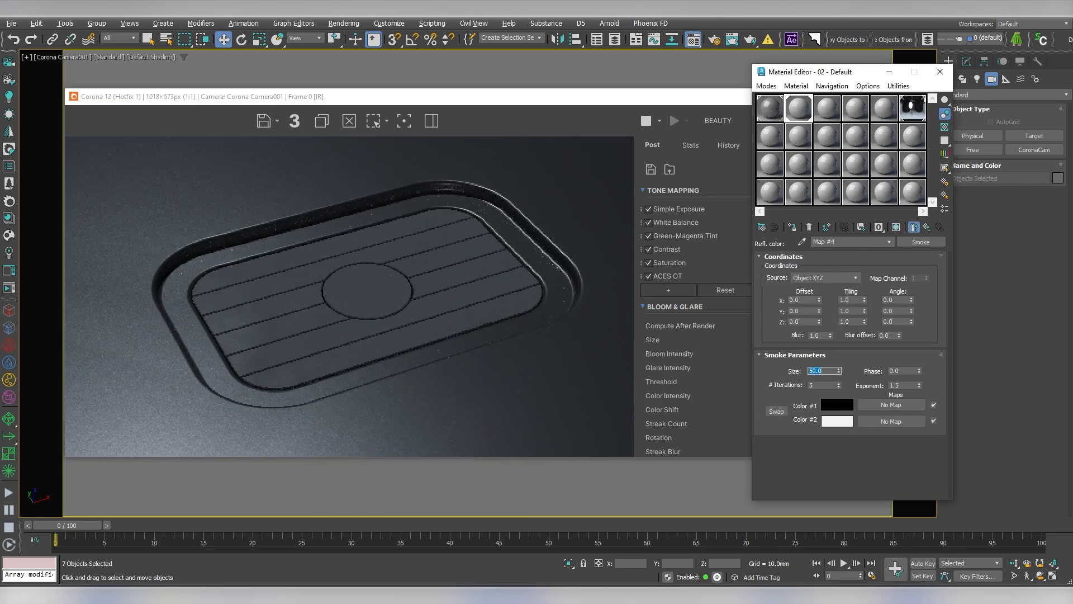
type("10")
key("Return")
scroll(290, 361, "up", 1)
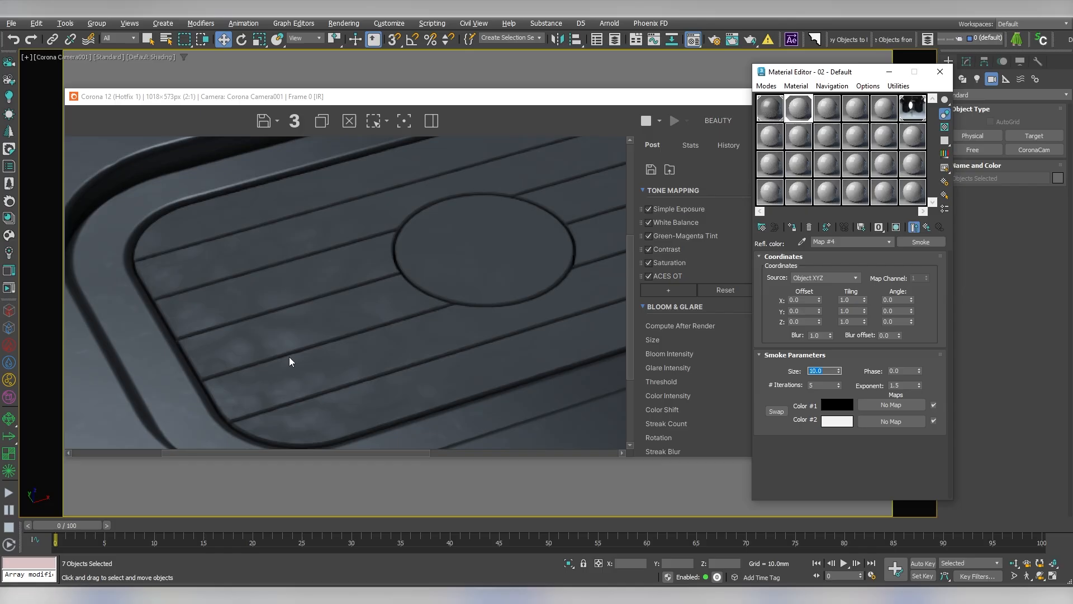
- Copy the Smoke map from the reflection color, paste it into the Bump slot, and check the panels in the render
right_click(918, 243)
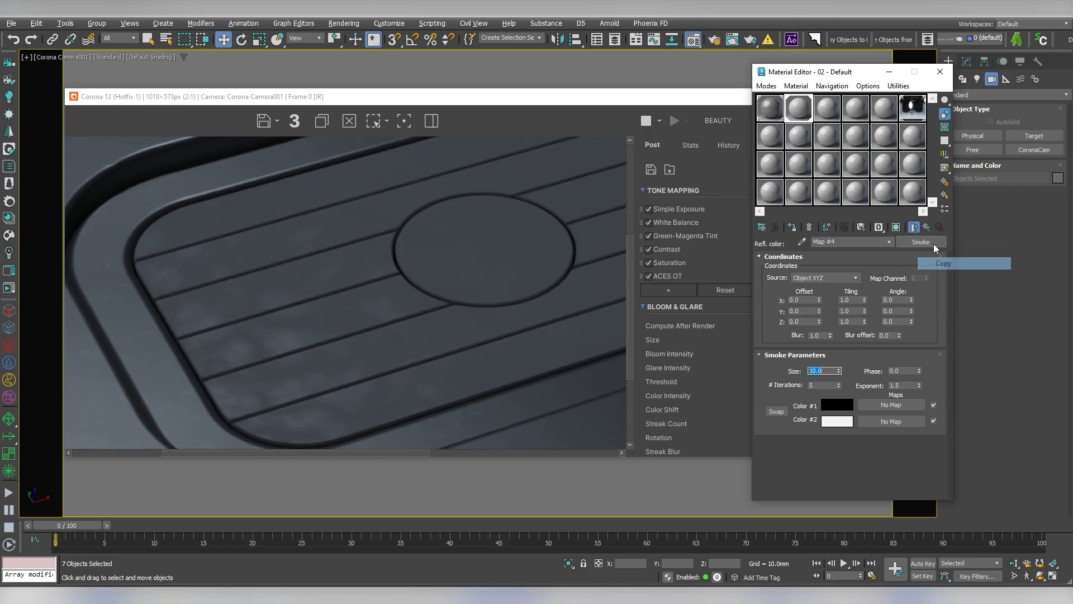
left_click(927, 227)
scroll(850, 364, "down", 5)
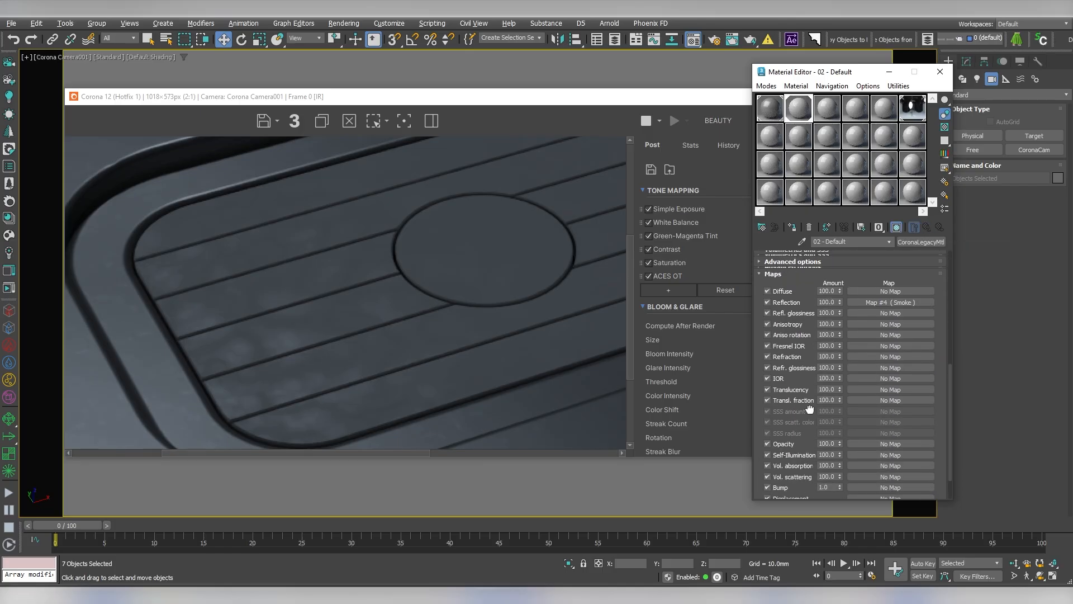
right_click(862, 458)
left_click(894, 465)
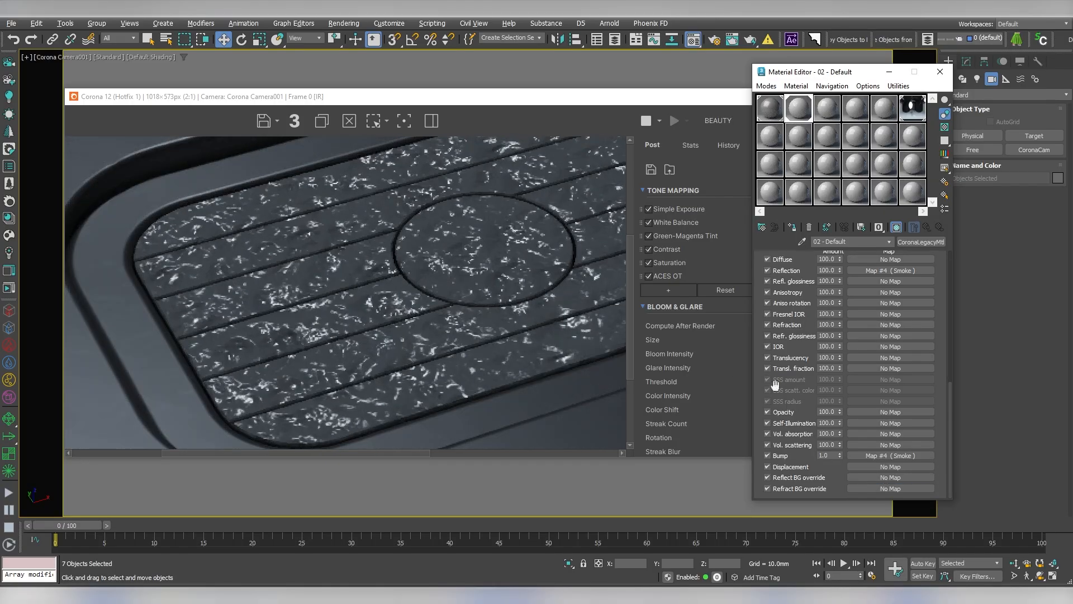
left_click_drag(472, 373, 435, 381)
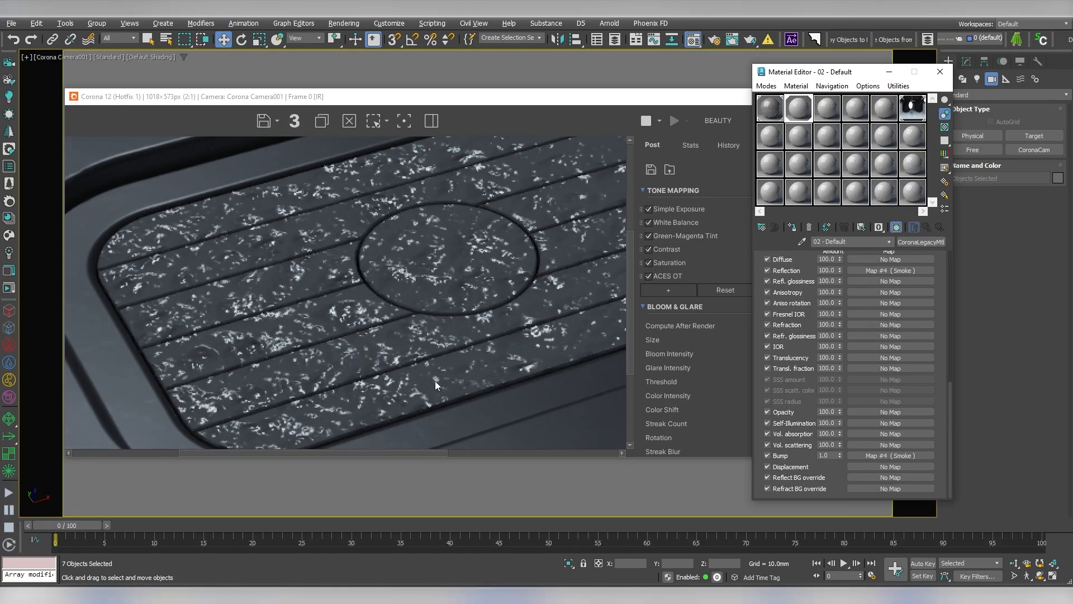
- Set the size of the Smoke map in the Bump slot to 1
left_click(873, 454)
double_click(821, 371)
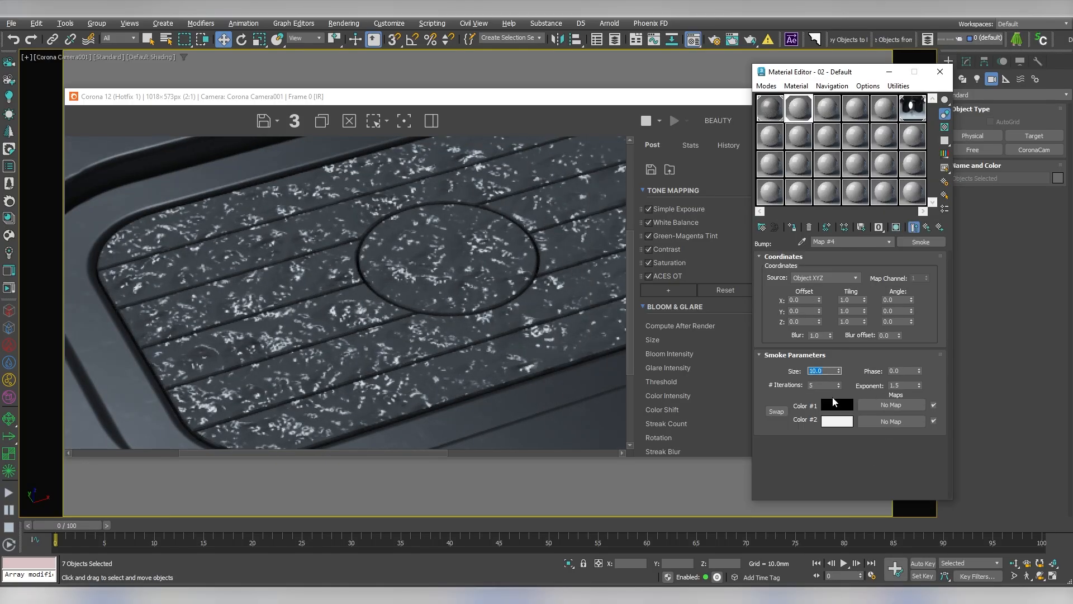
type("1")
key("Return")
scroll(447, 291, "down", 1)
- Set Color #1 of the bump Smoke map to light gray DEDEDE while checking the panel texture in the render
left_click(844, 406)
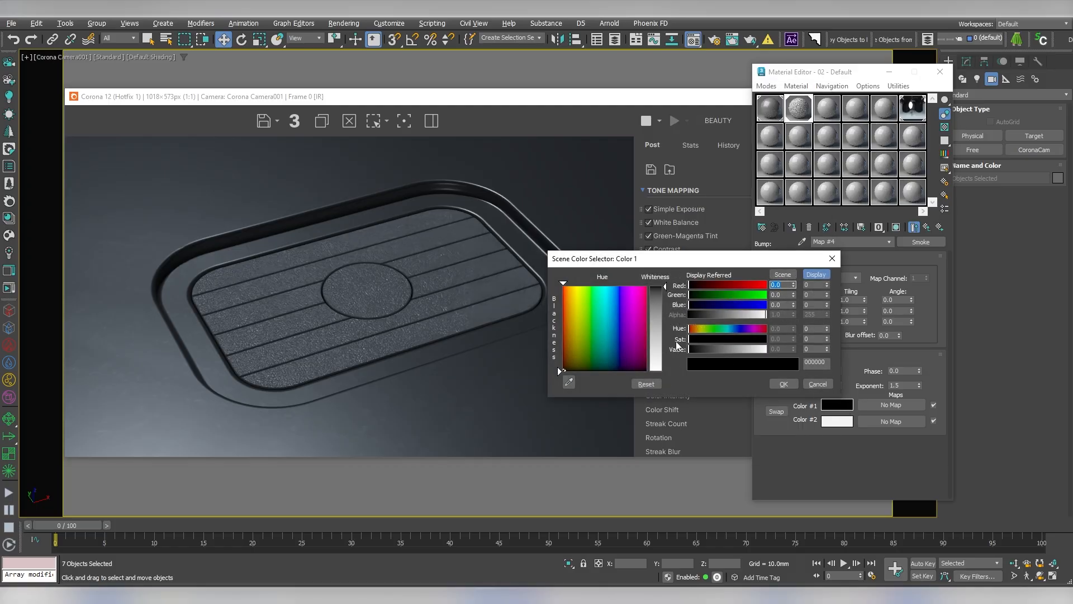
left_click_drag(677, 345, 666, 337)
scroll(309, 350, "up", 1)
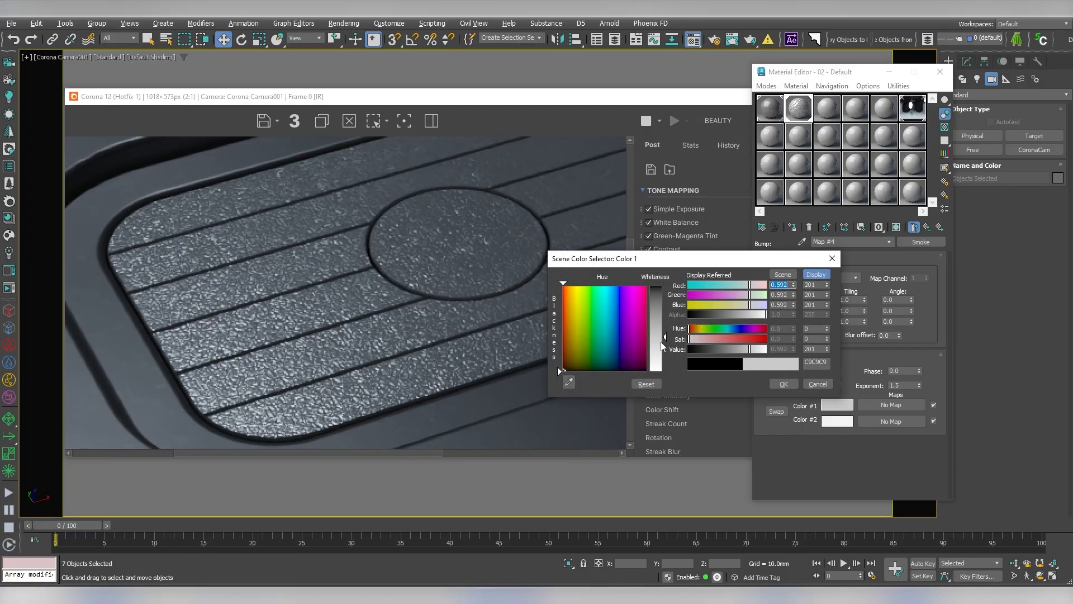
left_click_drag(662, 346, 664, 350)
scroll(326, 394, "up", 1)
scroll(327, 395, "down", 1)
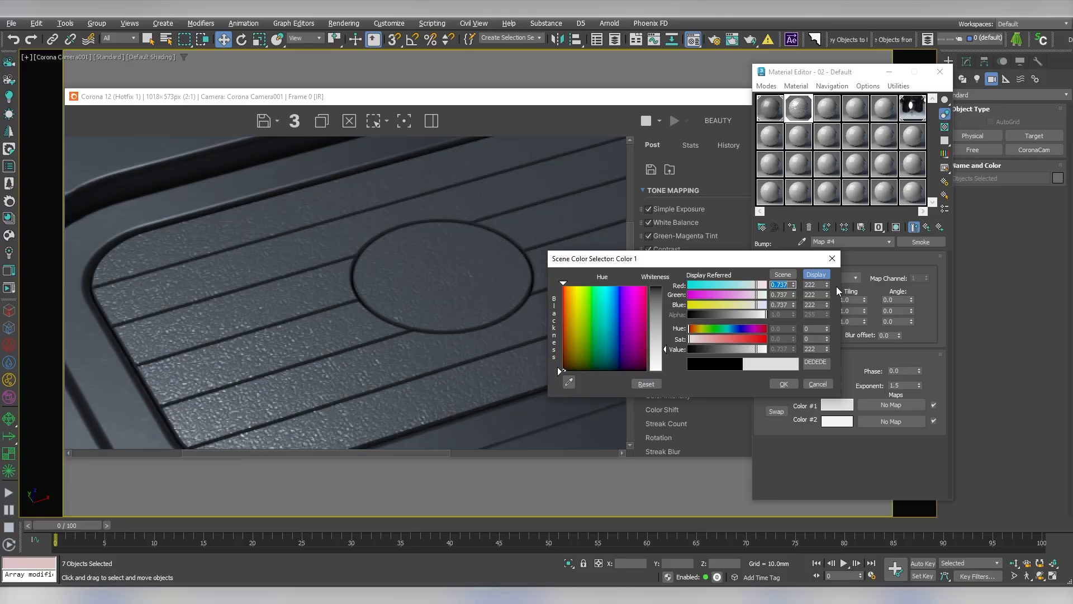
left_click(782, 384)
left_click(915, 227)
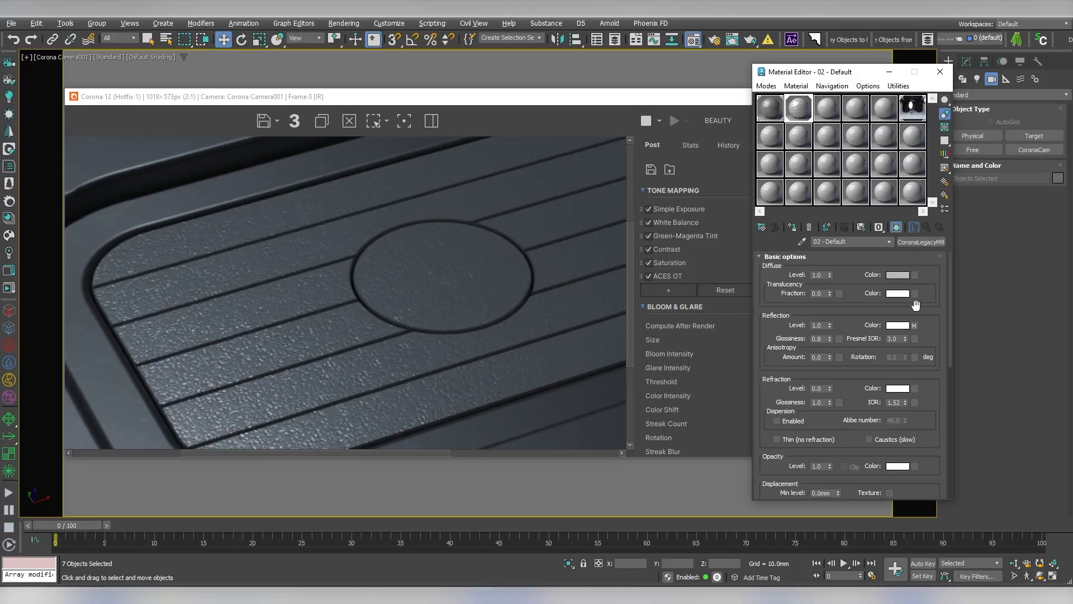
- Darken the panel material's diffuse color to a deeper gray and compare the panels in the render
left_click(898, 275)
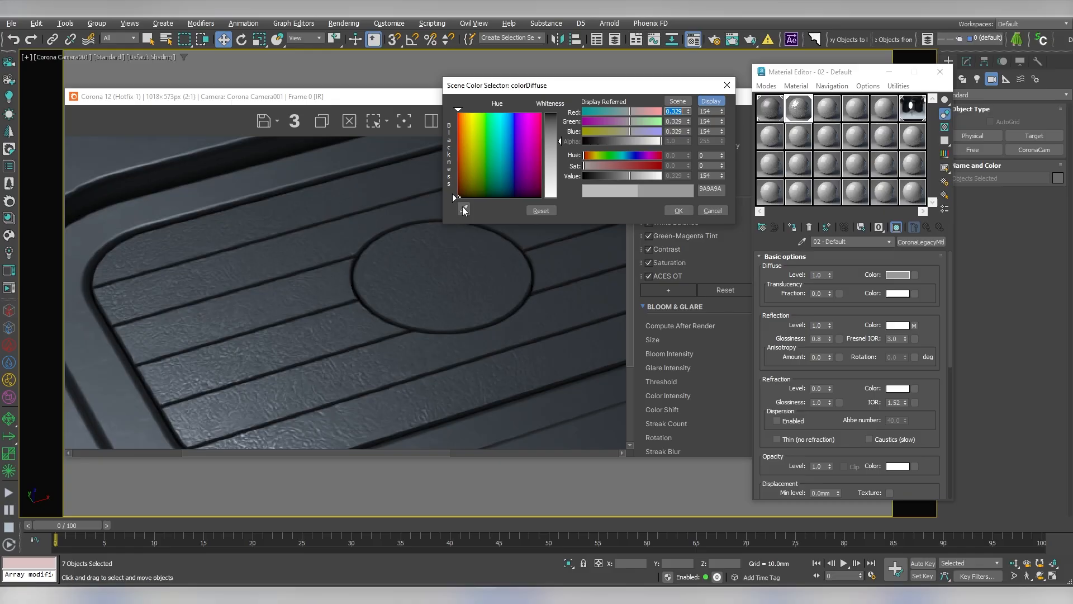
scroll(318, 305, "down", 1)
left_click_drag(561, 142, 560, 136)
scroll(378, 299, "up", 1)
middle_click_drag(378, 299, 423, 310)
scroll(444, 233, "down", 1)
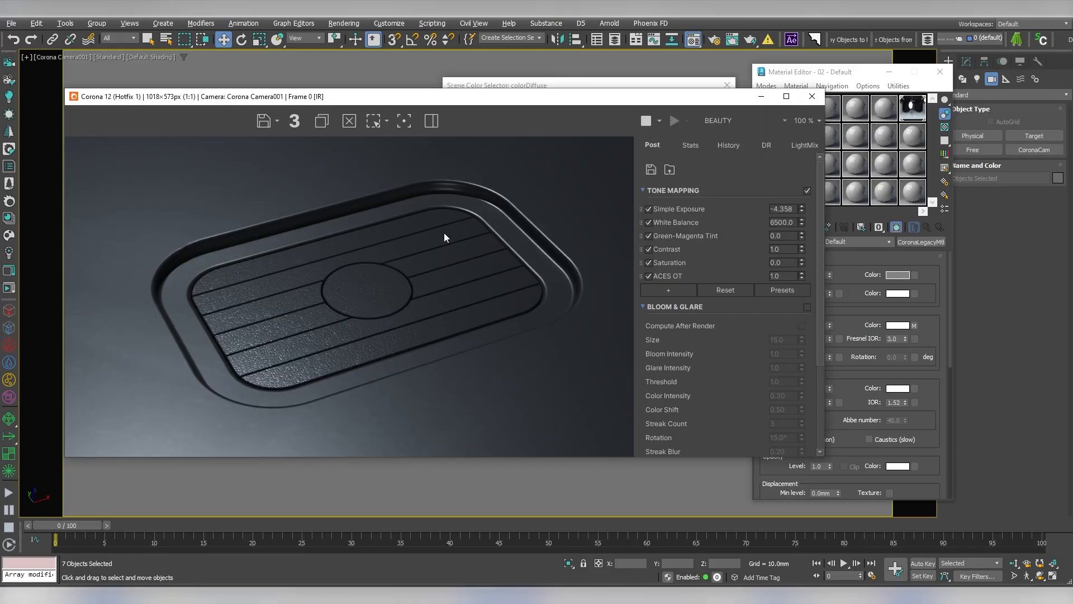
left_click(672, 215)
- Show the inner panels in the perspective view and open the Bevel Profile Editor of their Bevel Profile modifier
left_click_drag(571, 101, 342, 98)
left_click(967, 62)
left_click(586, 94)
key("p")
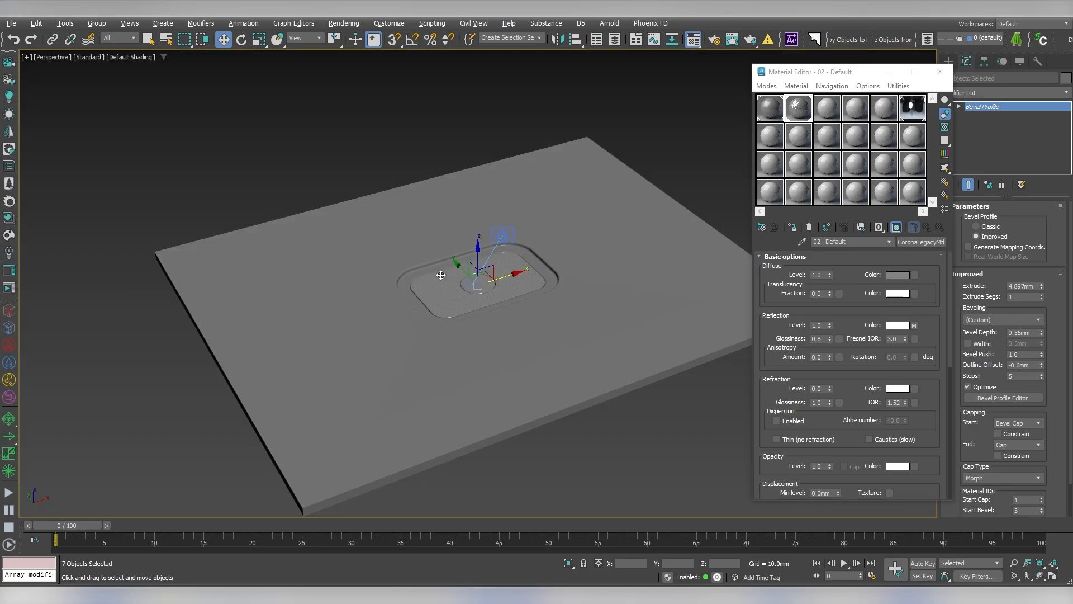
scroll(350, 306, "up", 10)
left_click(1012, 400)
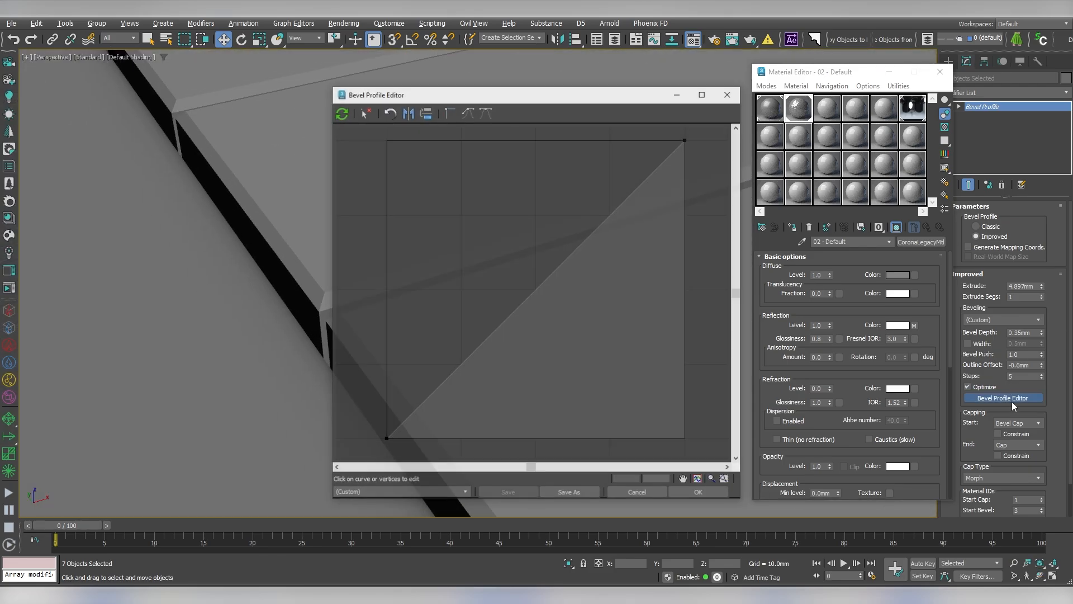
left_click(684, 141)
left_click_drag(742, 85, 585, 187)
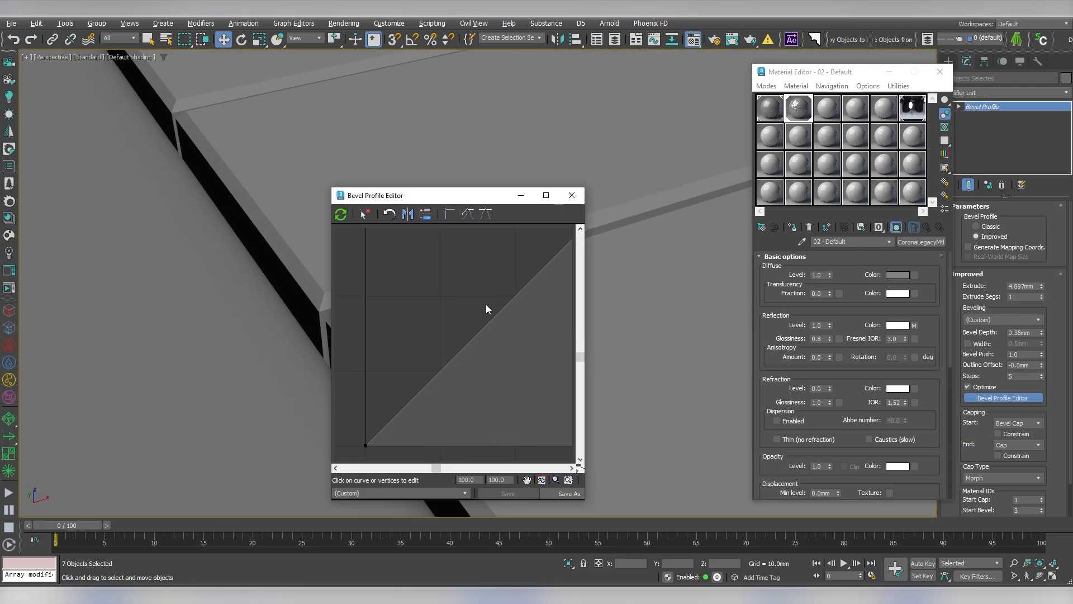
- Give the bevel profile's end vertex a curve handle and pull it to the opposite corner for a convex rounded edge
middle_click_drag(486, 307, 518, 431, "ctrl+alt")
right_click(549, 258)
left_click(565, 281)
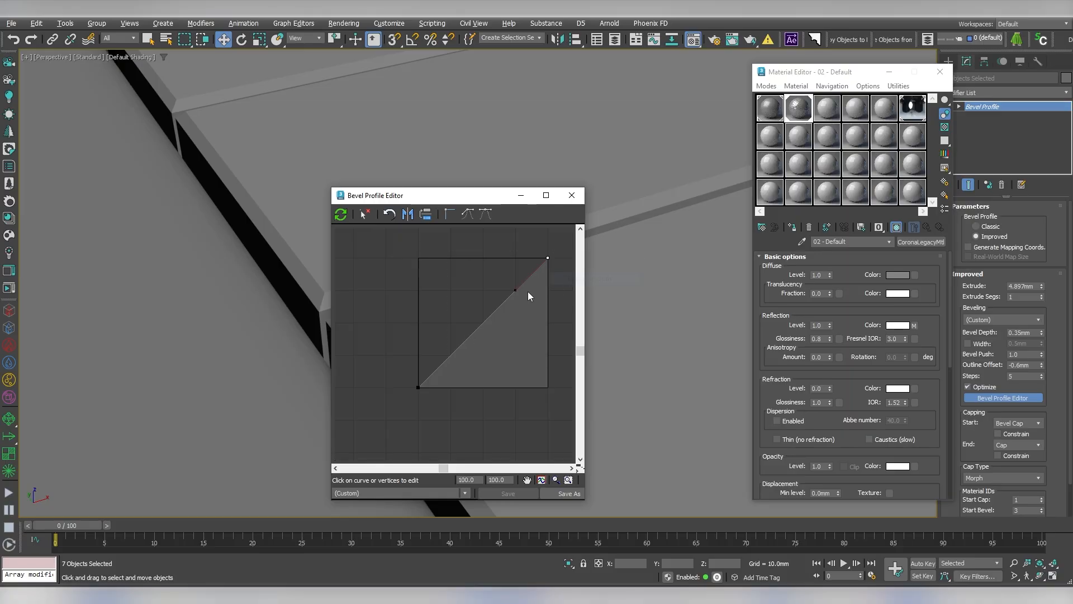
left_click_drag(516, 290, 420, 258)
left_click_drag(390, 195, 474, 190)
left_click(656, 190)
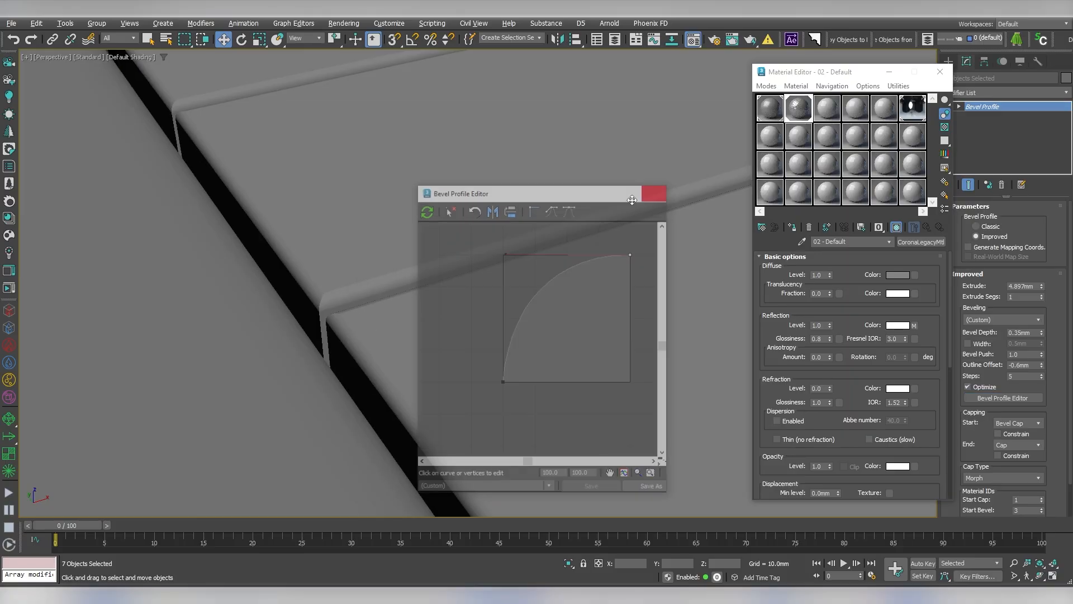
- Set the inner panels' Bevel Depth to 0.45 mm and check the rounded edges in perspective and in the camera render
scroll(381, 361, "down", 5)
scroll(520, 360, "down", 2)
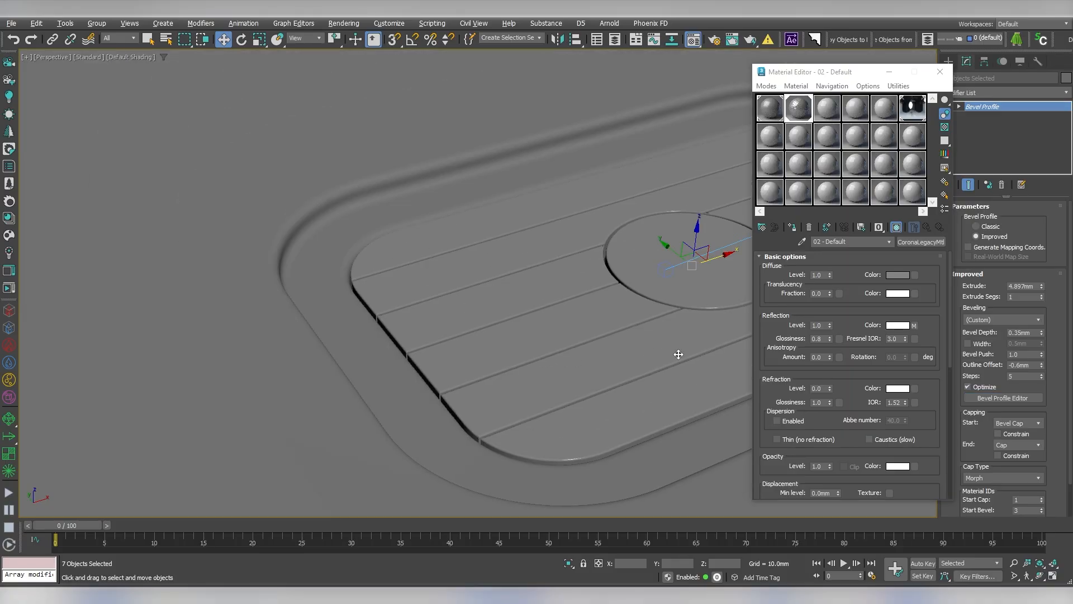
middle_click_drag(634, 328, 392, 342)
scroll(464, 286, "up", 3)
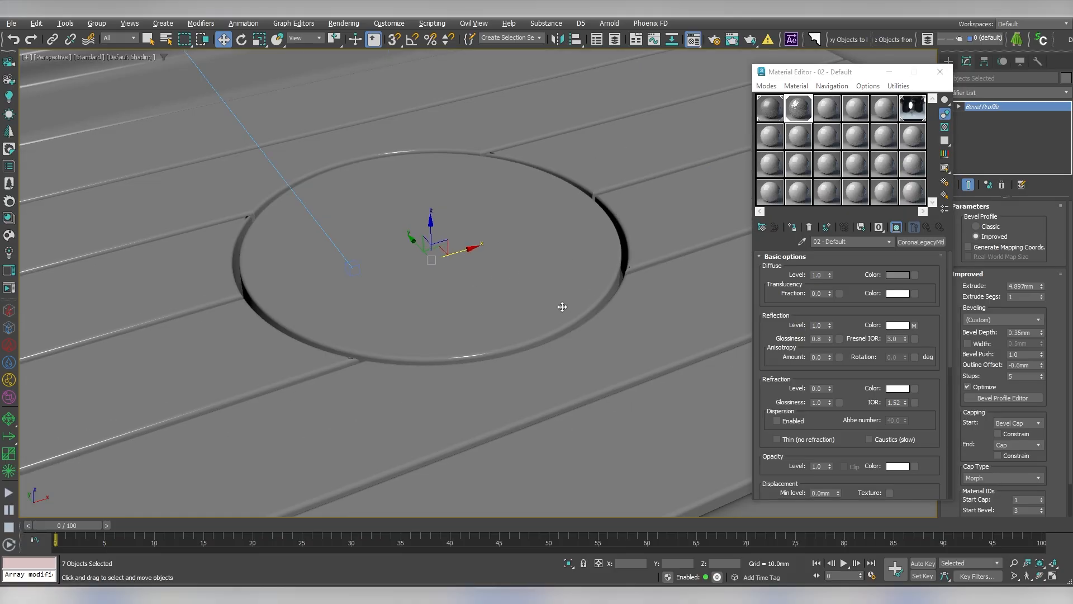
left_click_drag(1043, 338, 1043, 330)
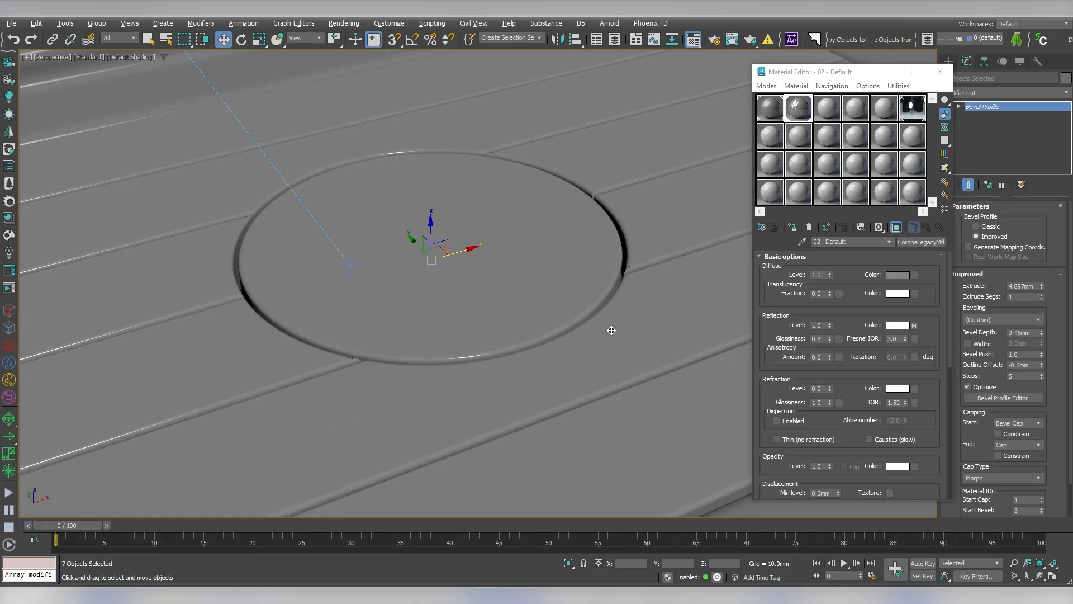
scroll(601, 356, "down", 4)
middle_click_drag(600, 358, 660, 425, "alt")
scroll(659, 425, "up", 2)
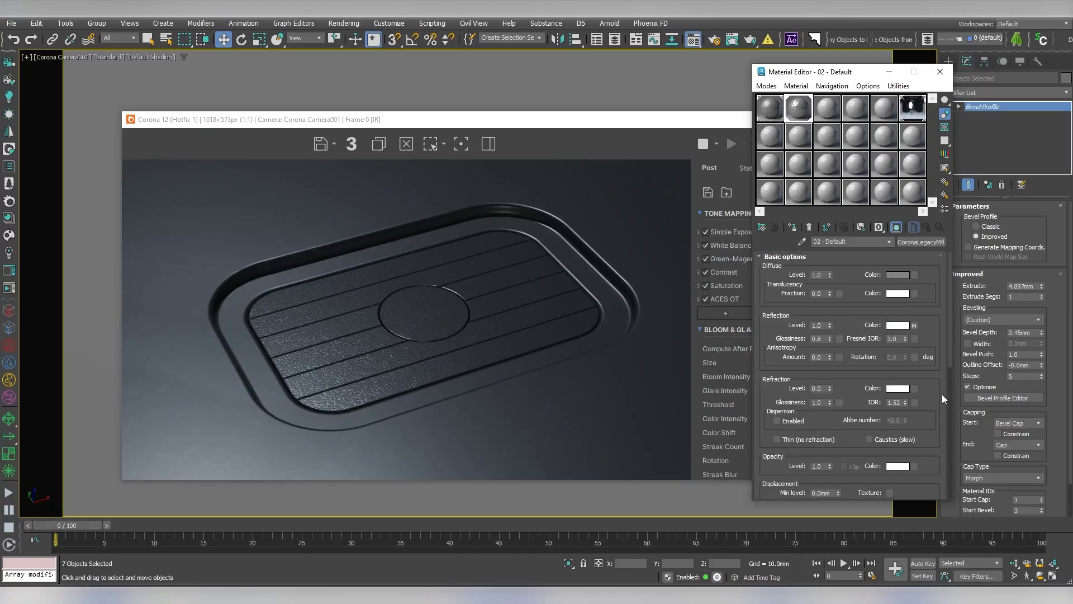
- Lower the panel material's bump amount to 0.3 and inspect the surface texture up close in the render
scroll(814, 469, "down", 10)
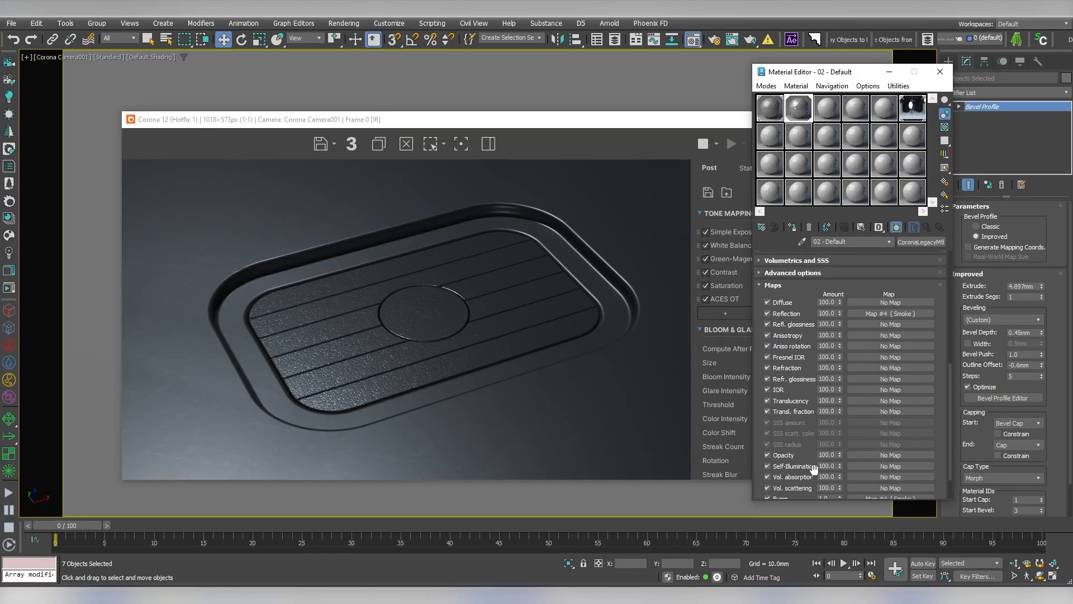
scroll(814, 468, "down", 2)
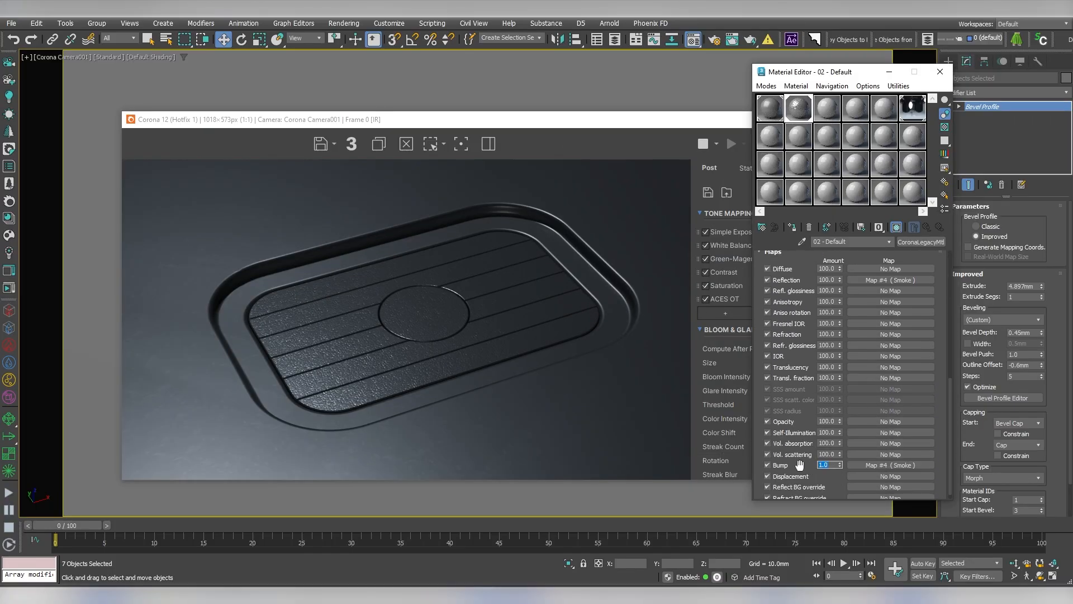
key("Return")
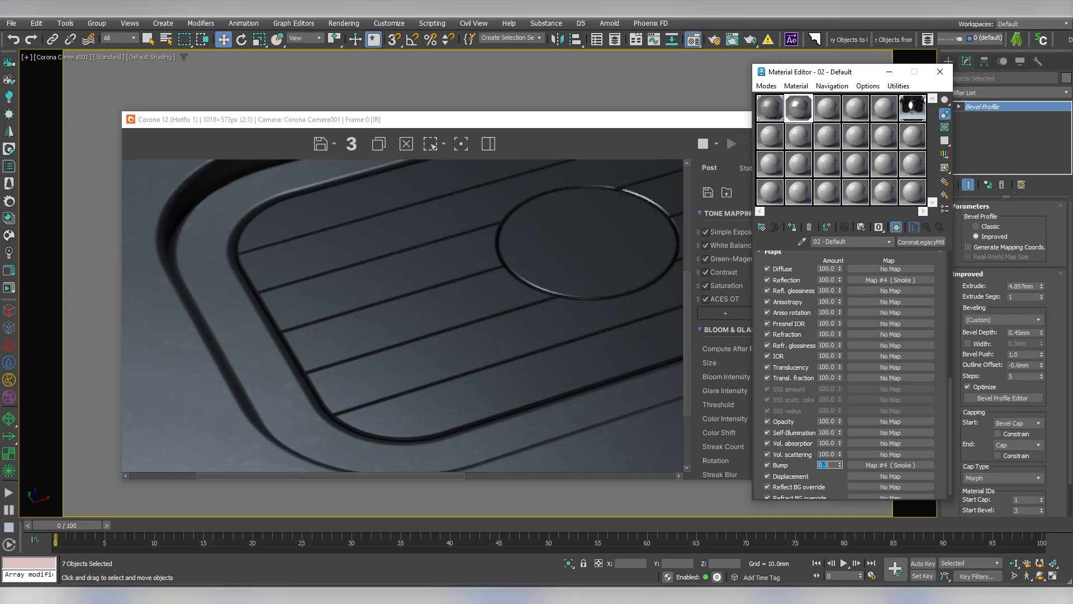
scroll(414, 379, "up", 2)
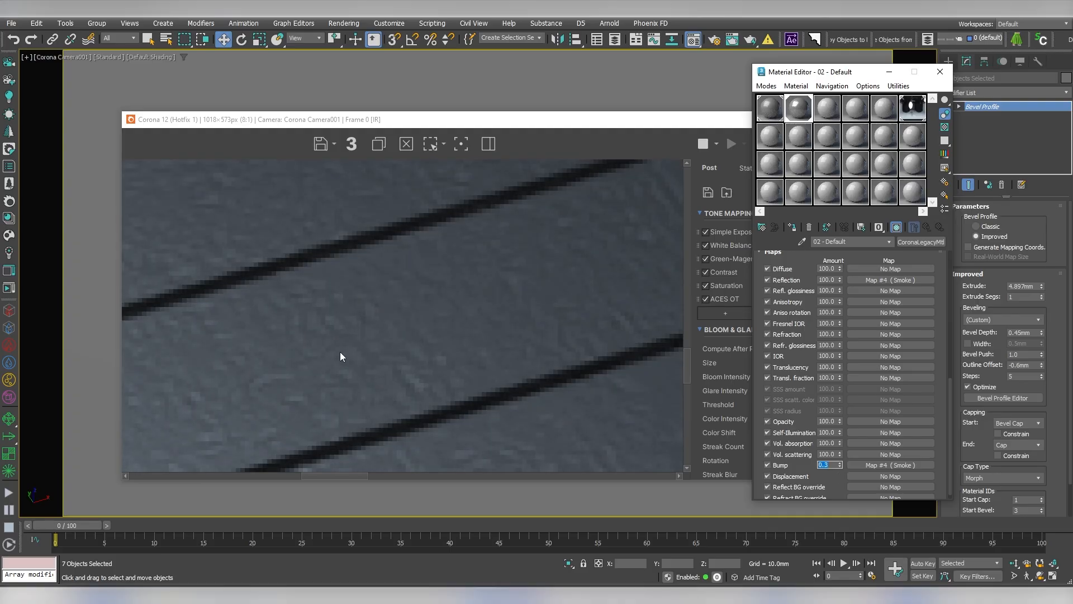
scroll(340, 351, "down", 3)
- Set the panel material's Fresnel IOR to 10
left_click_drag(934, 256, 934, 526)
double_click(894, 339)
type("10")
key("Return")
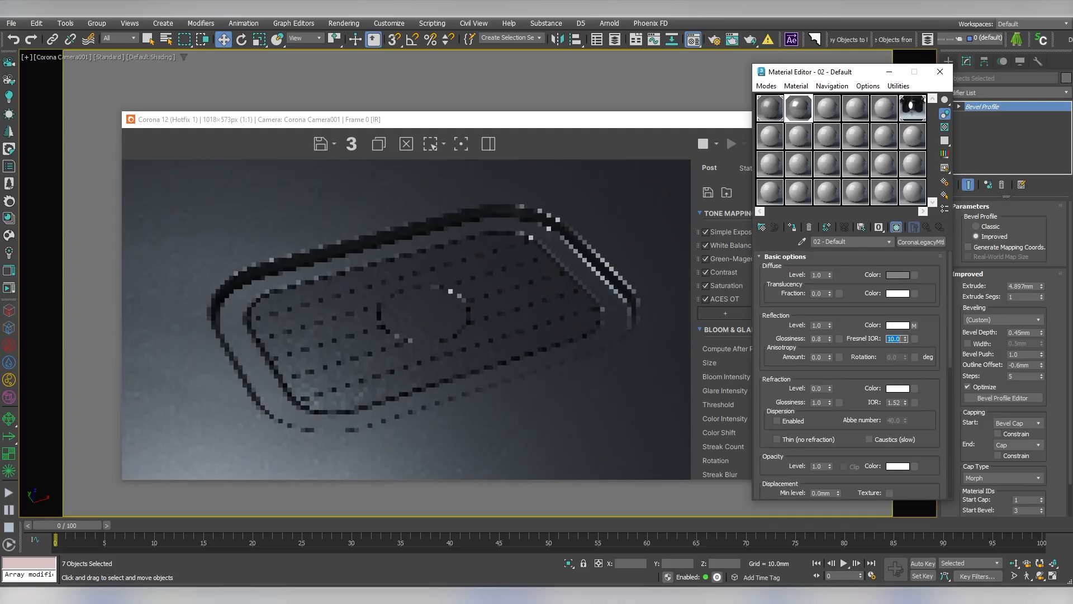
- Orbit the Corona camera slightly around the tray, moving the render window out of the way of the viewport
left_click(560, 260)
left_click(1044, 577)
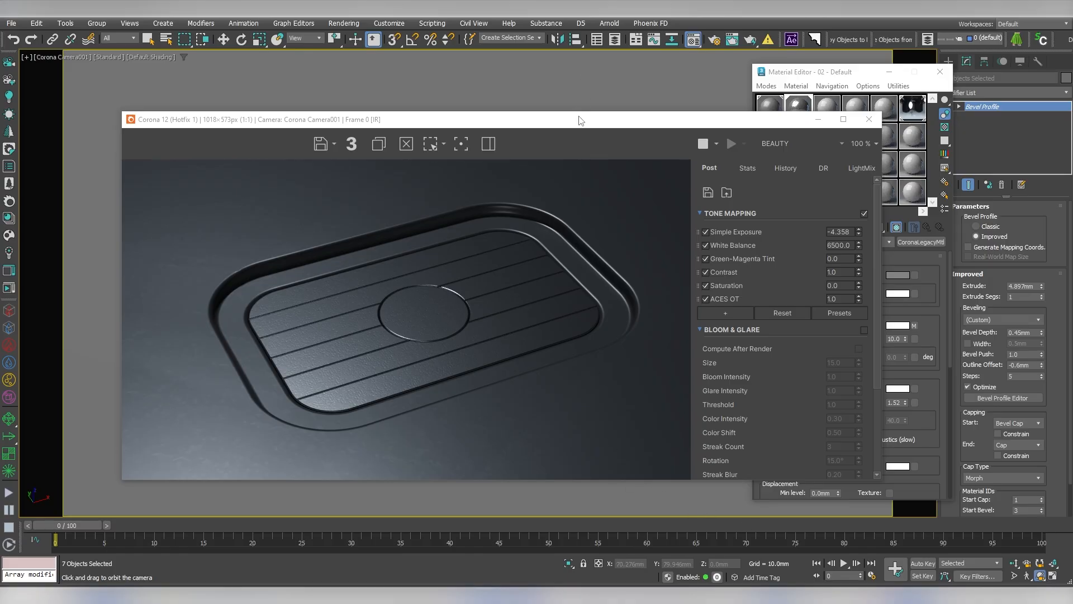
left_click_drag(581, 120, 581, 56)
left_click_drag(392, 445, 410, 424)
- Close the render window, dolly the camera and adjust its field of view to reframe the tray
left_click(1014, 564)
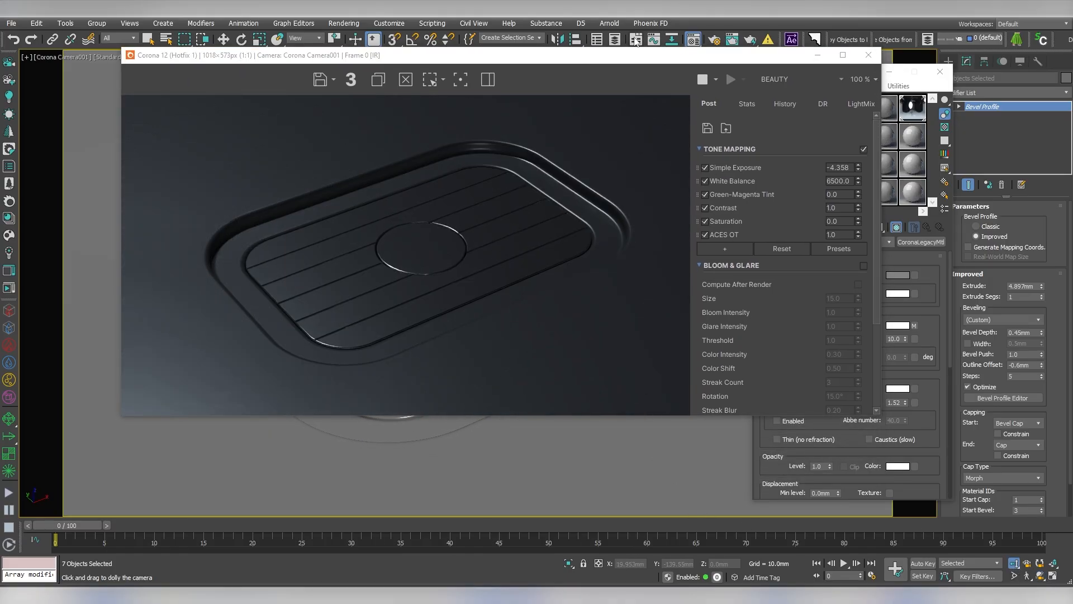
left_click(869, 54)
left_click_drag(532, 201, 476, 263)
left_click(1015, 576)
left_click_drag(550, 391, 586, 332)
- Reopen the render window, set the environment bitmap's U offset to 0.69 and inspect the reflections on the panels
left_click_drag(800, 77, 863, 65)
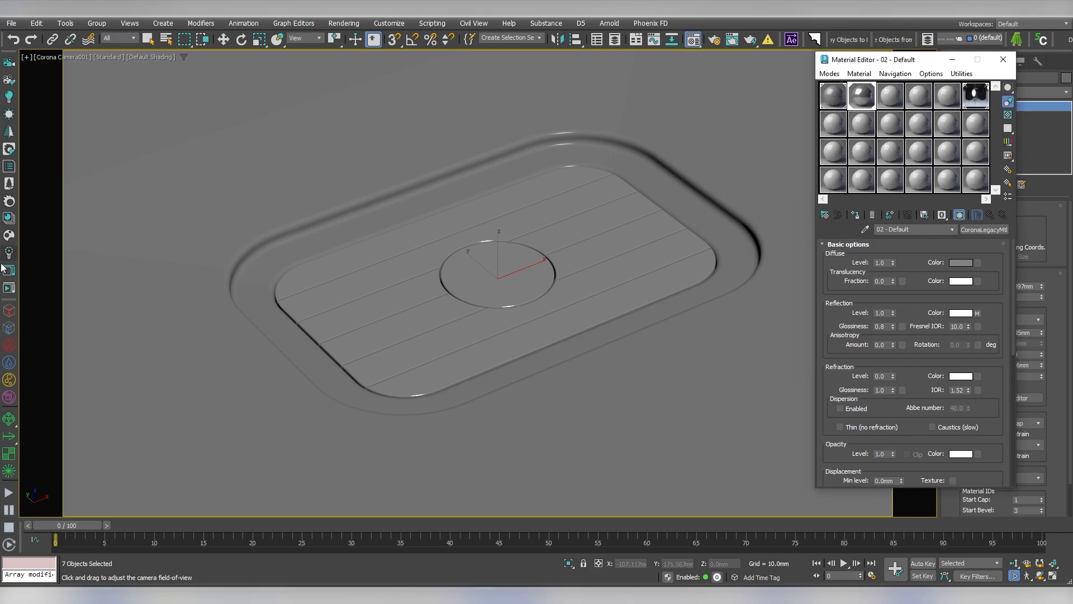
left_click(6, 292)
left_click_drag(690, 57, 643, 56)
left_click(976, 100)
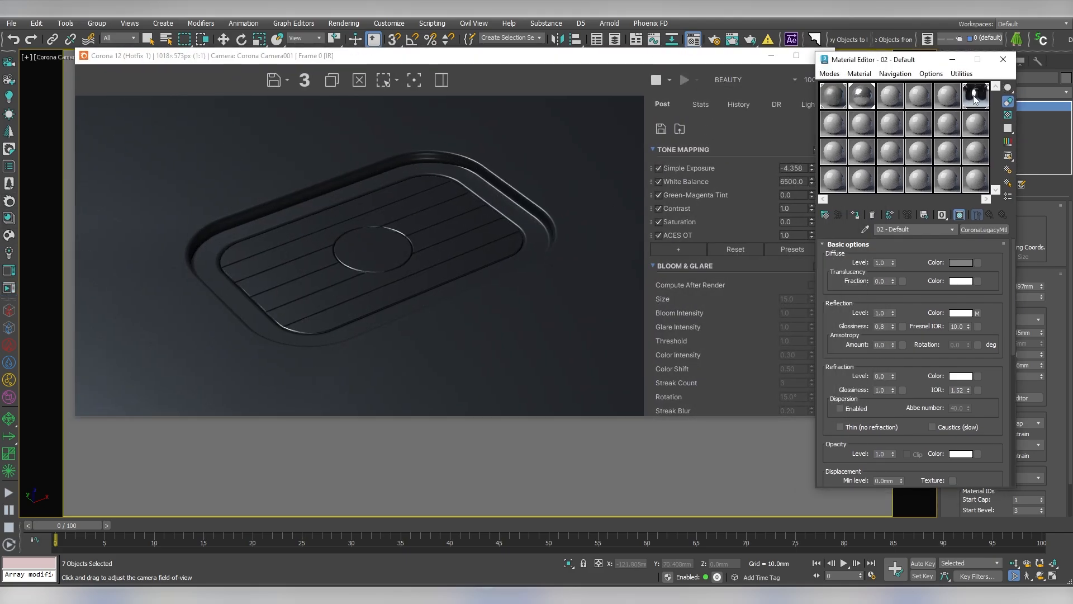
left_click(974, 98)
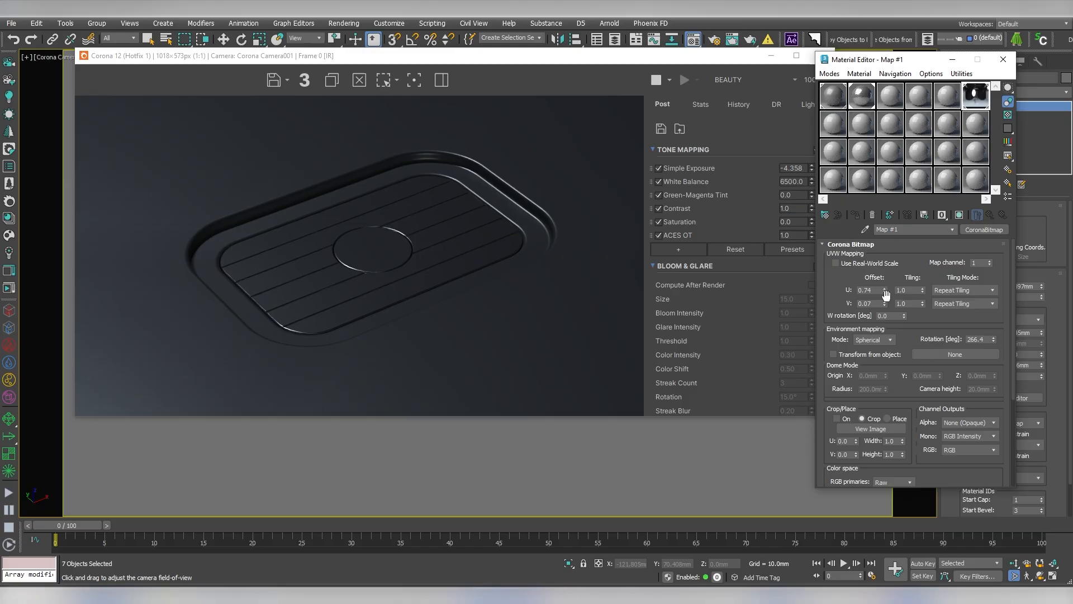
left_click_drag(885, 291, 884, 293)
scroll(391, 265, "up", 2)
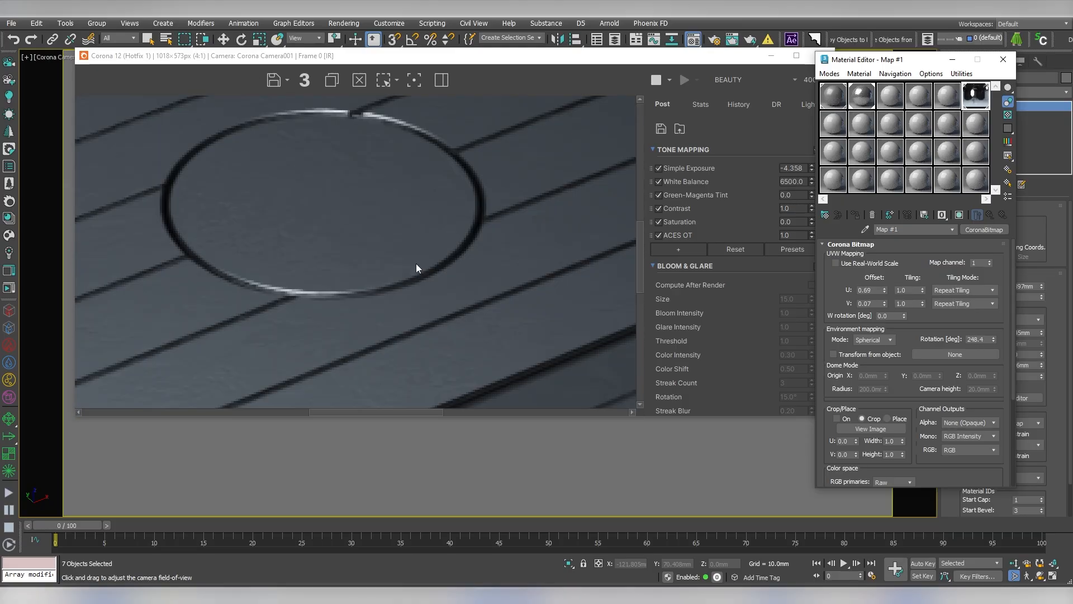
left_click(365, 303)
middle_click_drag(365, 303, 400, 276)
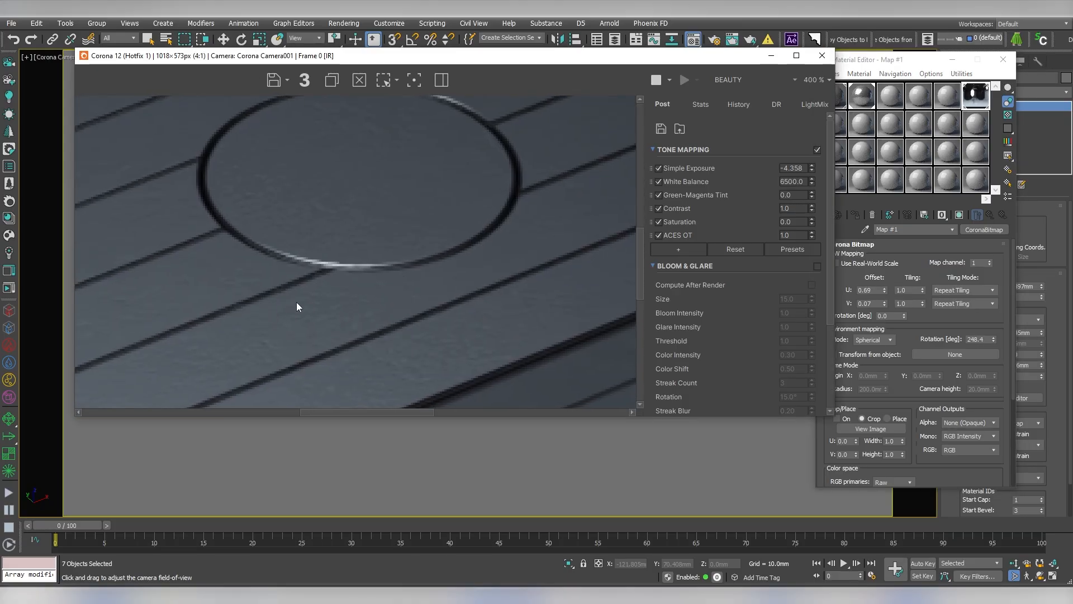
middle_click_drag(296, 302, 369, 247)
scroll(360, 253, "down", 3)
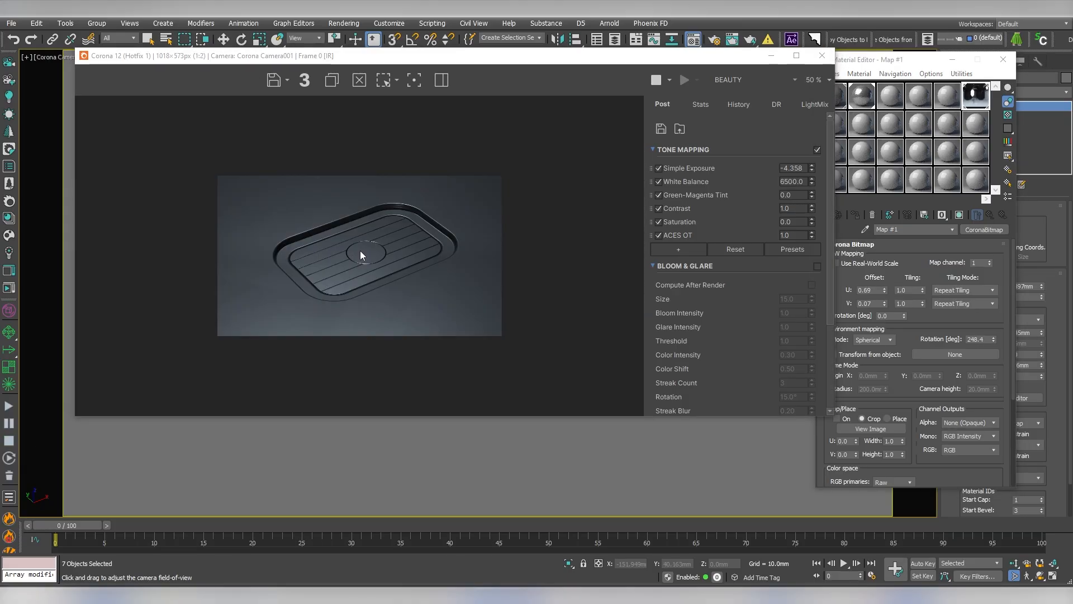
scroll(360, 252, "up", 1)
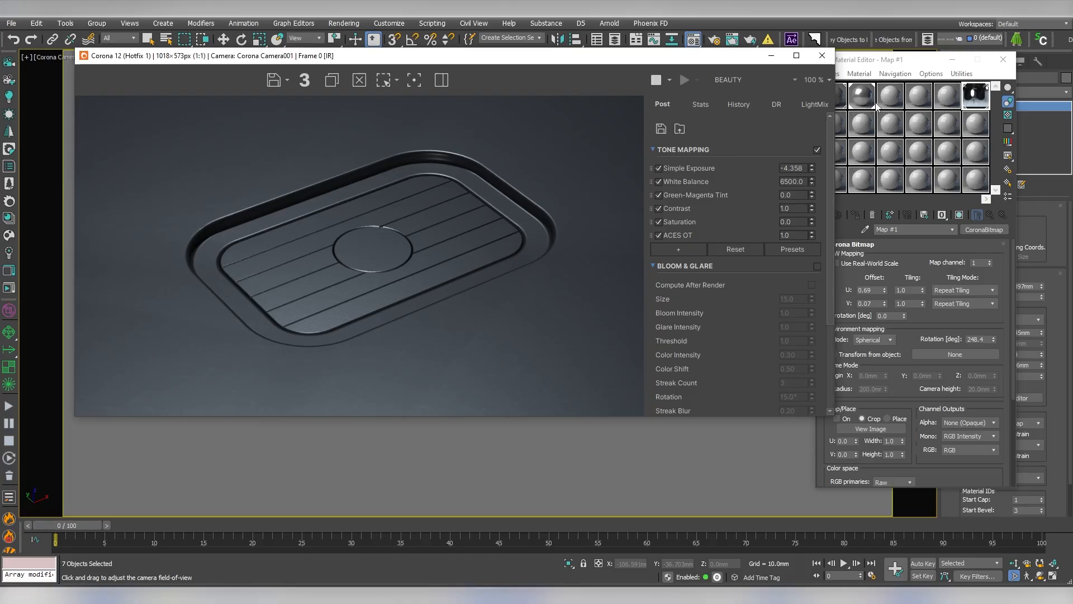
- Set the tray body material's diffuse color to gray 150 and lower the render's simple exposure to -4.870
left_click(842, 96)
left_click(961, 262)
left_click_drag(525, 132, 525, 140)
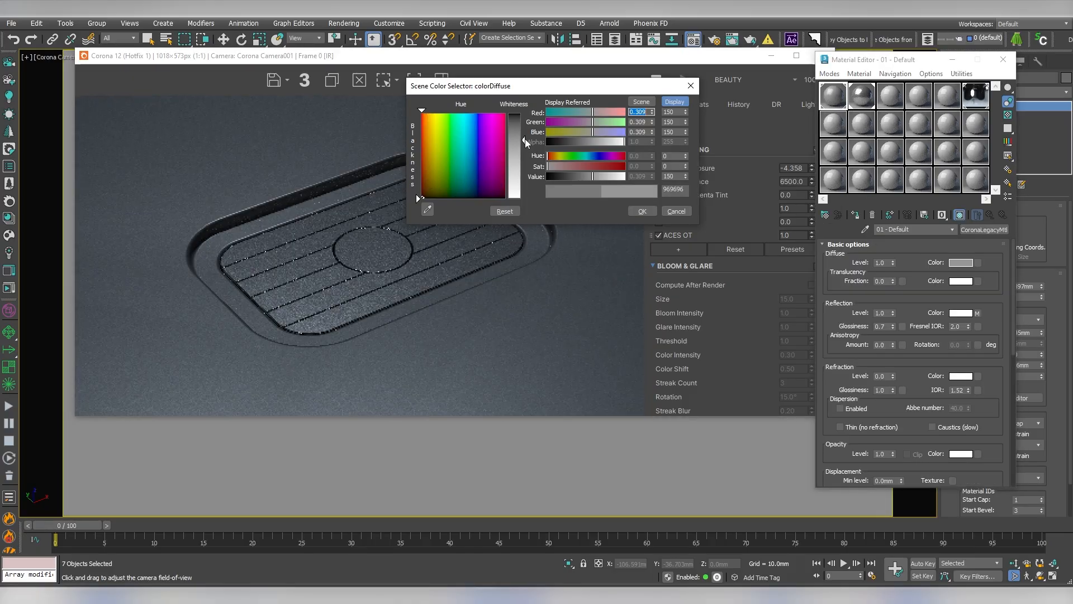
left_click(643, 212)
left_click_drag(812, 169, 809, 177)
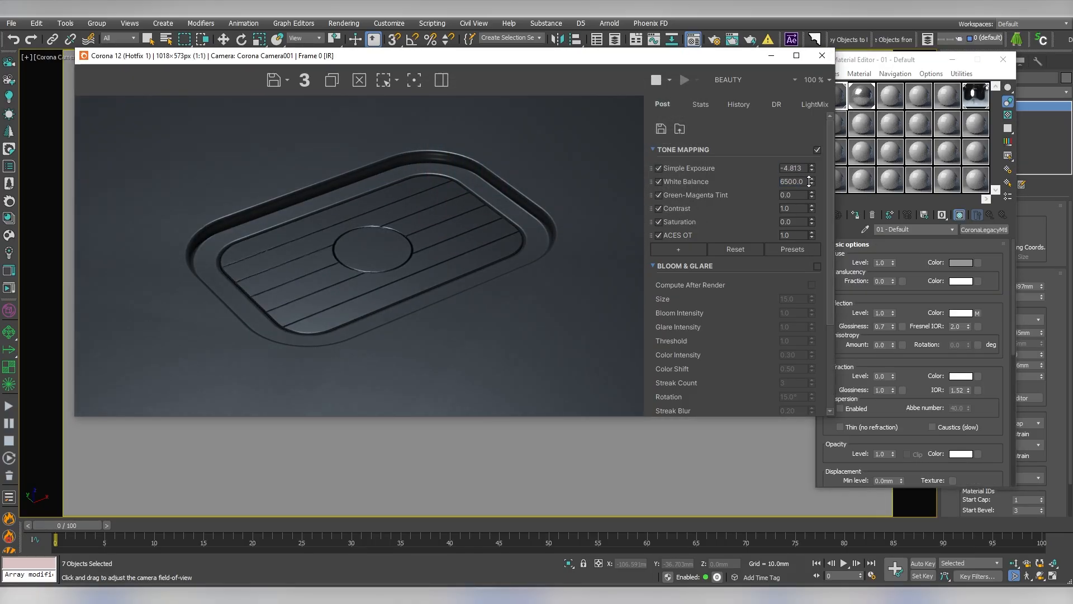
- Darken the panel material's diffuse color to a deep gray and dolly the camera closer to the tray
left_click(862, 96)
left_click(960, 263)
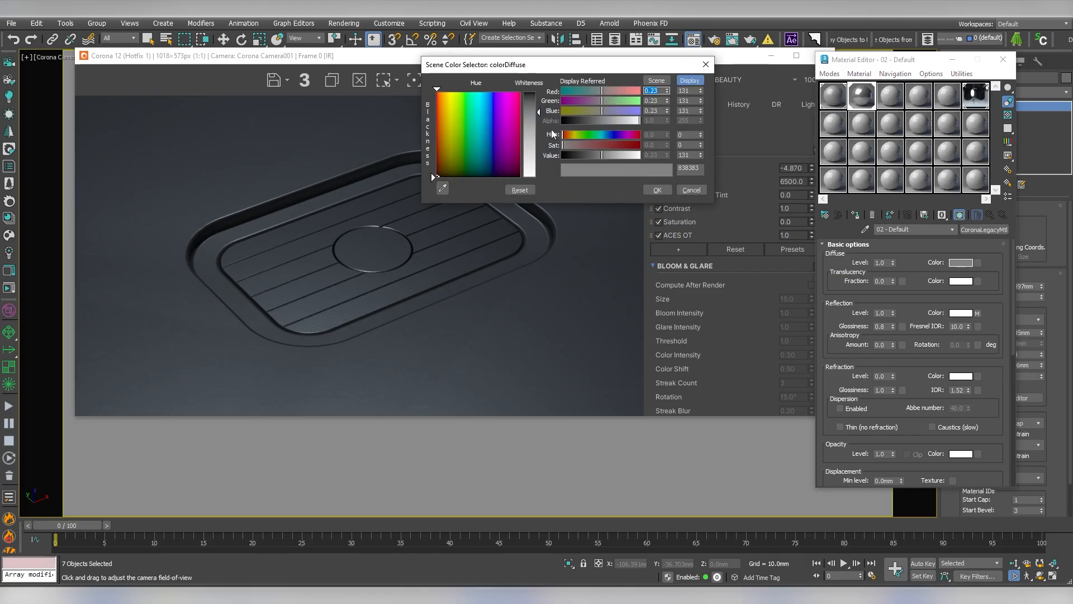
left_click_drag(538, 112, 537, 97)
left_click(656, 190)
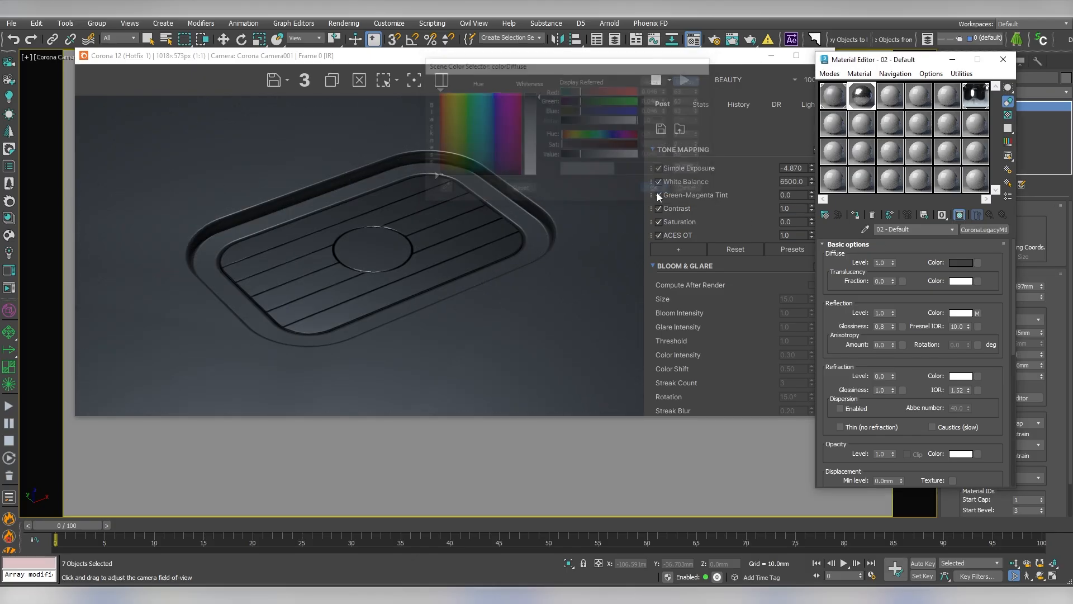
left_click(1014, 563)
left_click_drag(479, 438, 491, 431)
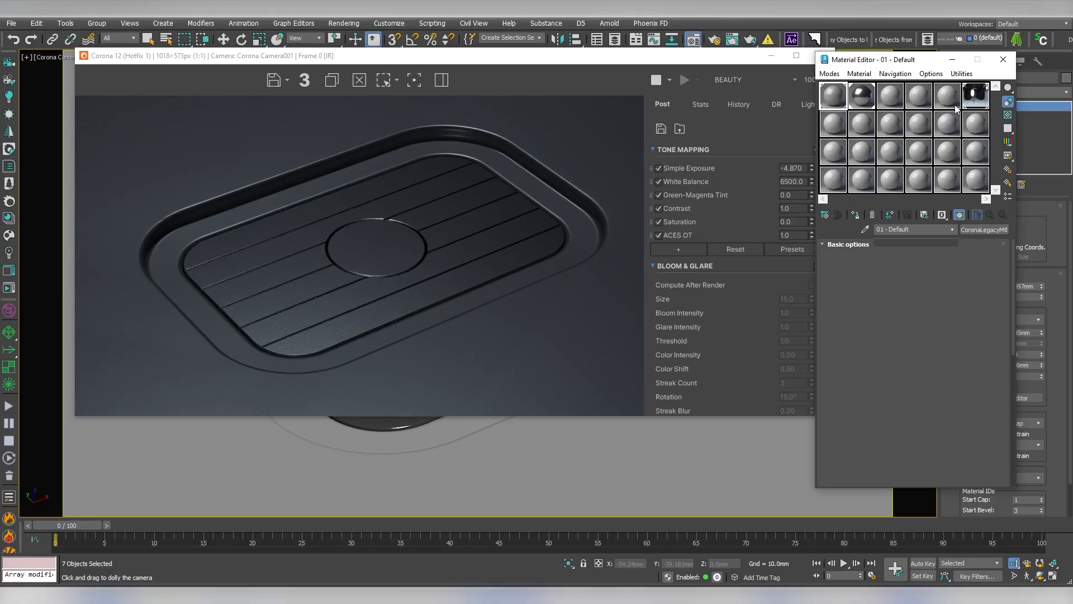
- Set the environment bitmap's V offset to 0.05 and lower the render's simple exposure to -5.072
left_click(975, 95)
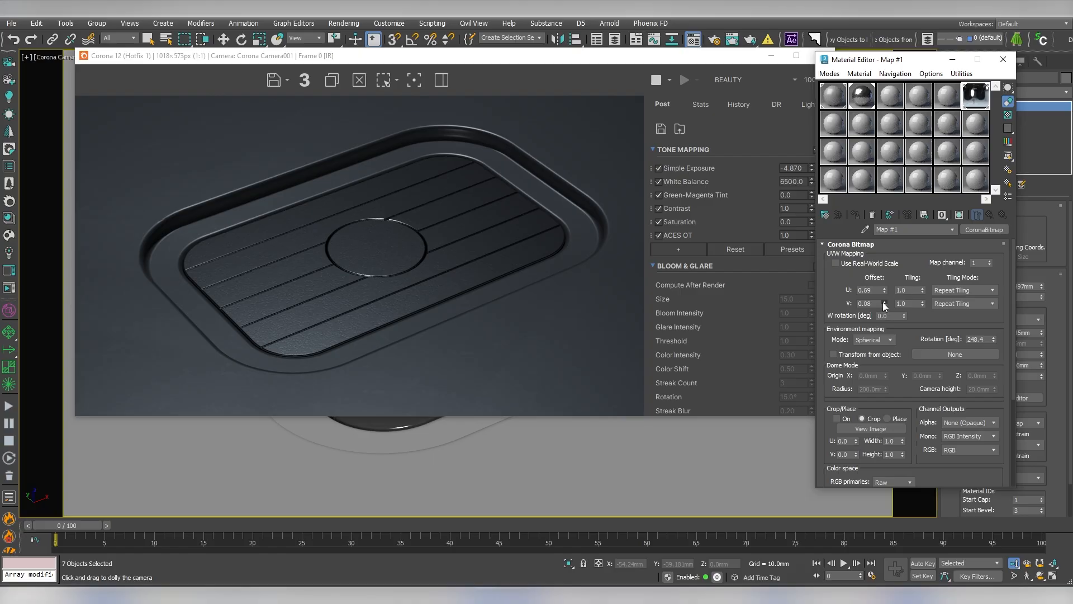
left_click(884, 306)
left_click(885, 306)
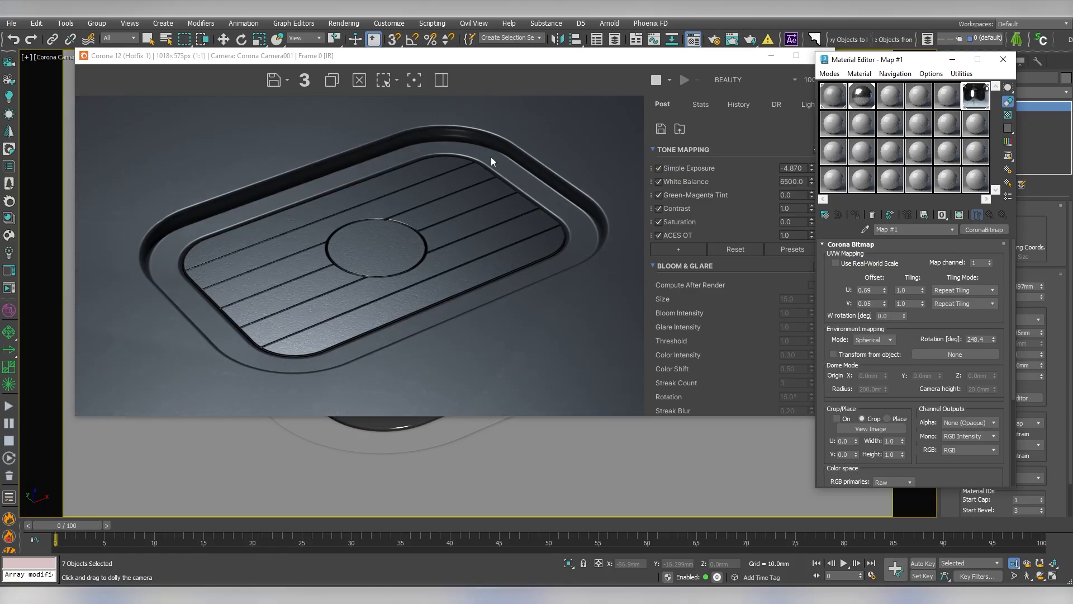
left_click_drag(812, 171, 809, 175)
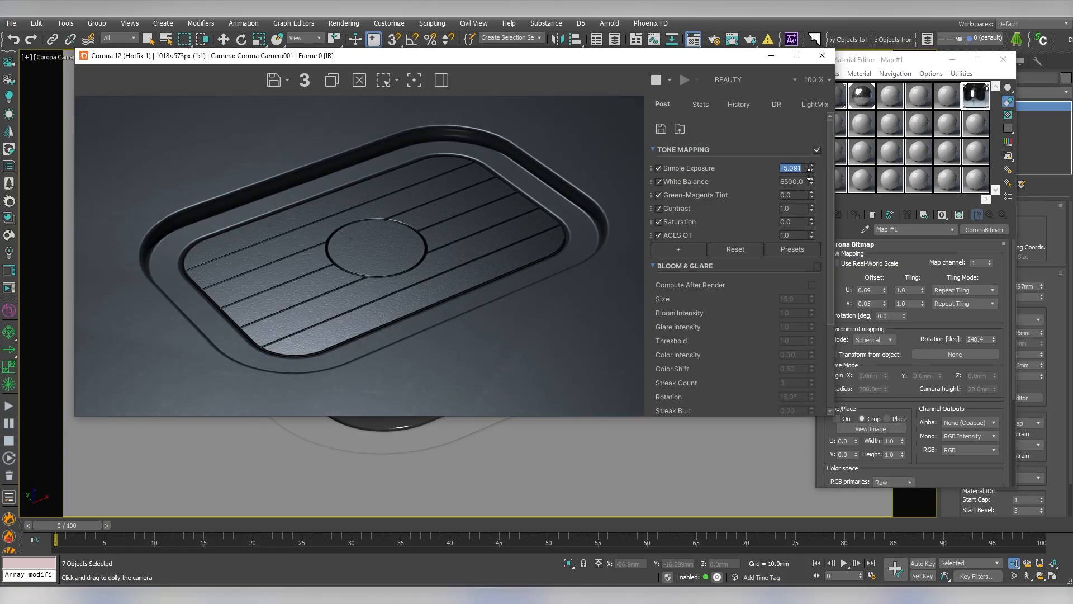
- Add a Filmic Mapping operator to the tone mapping with Highlight Compression 0.996 and Rich Shadows 0.516, and inspect the render
left_click(689, 253)
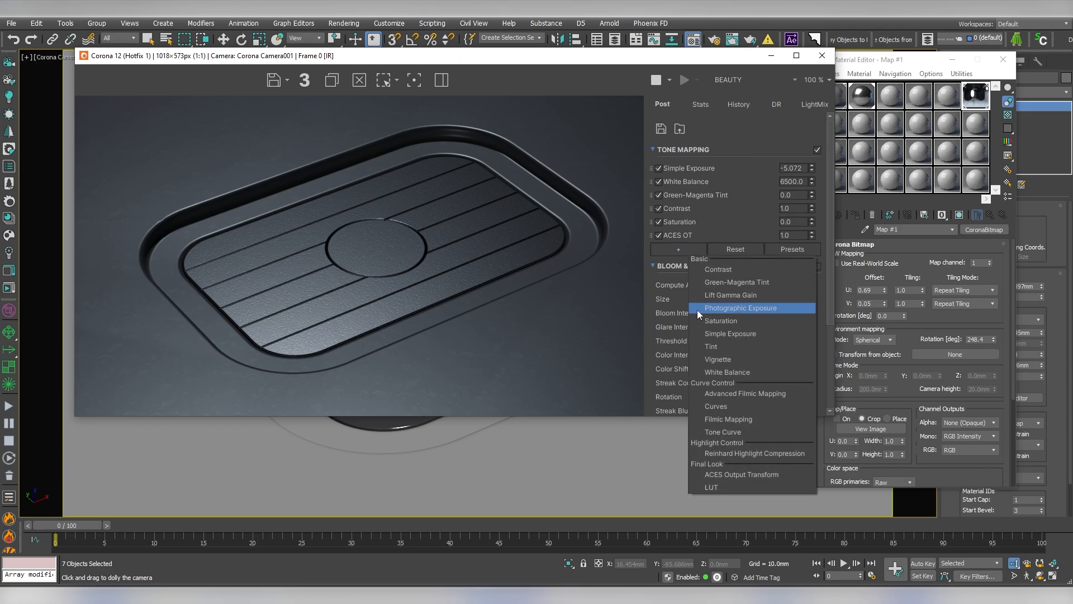
left_click(728, 420)
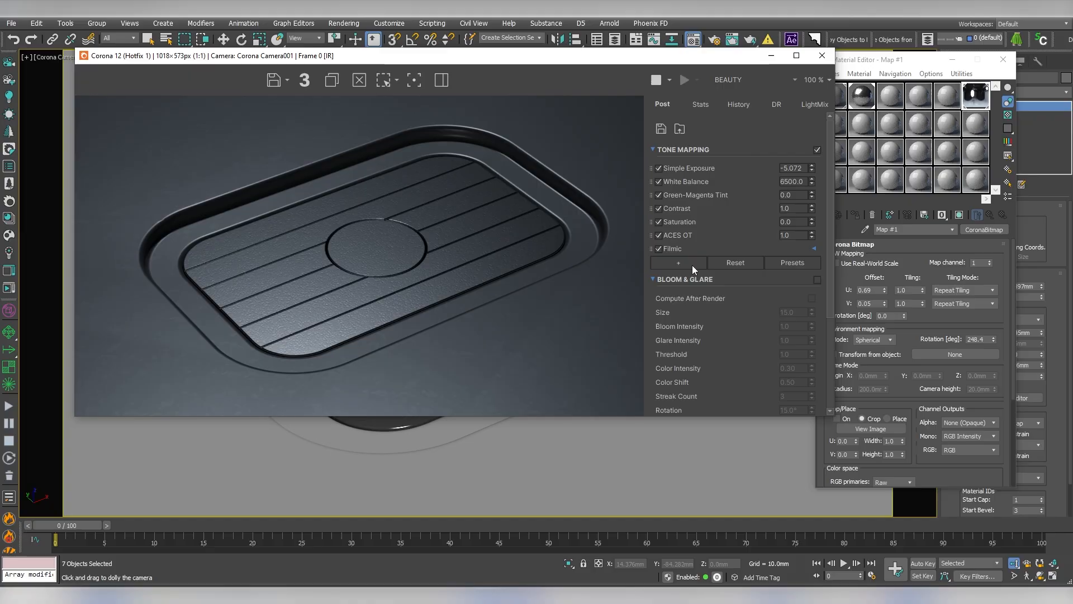
left_click(812, 249)
left_click_drag(813, 276, 805, 42)
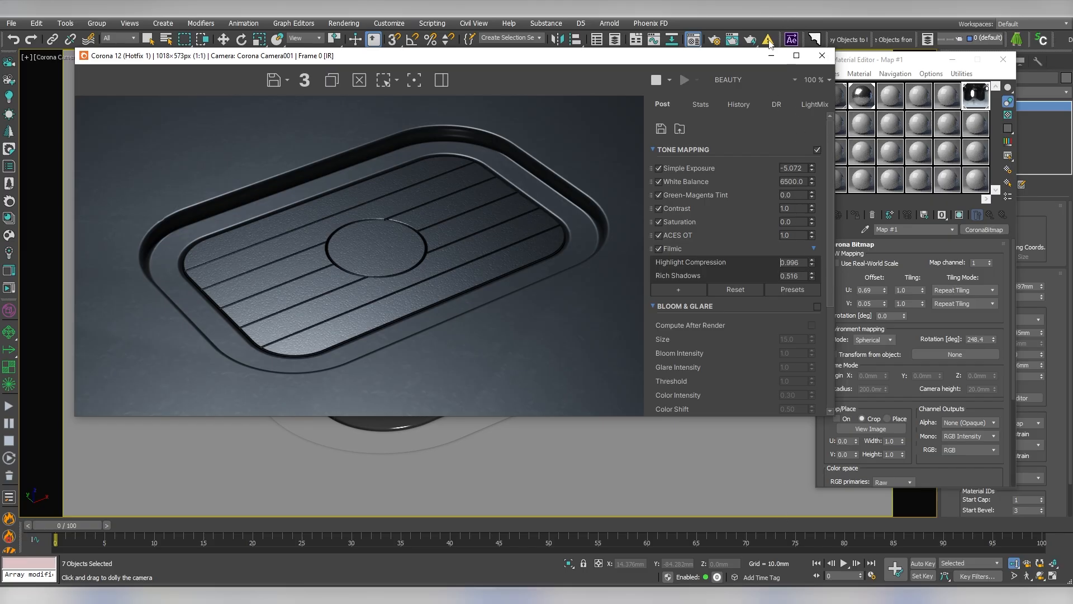
scroll(274, 194, "up", 2)
scroll(306, 249, "down", 2)
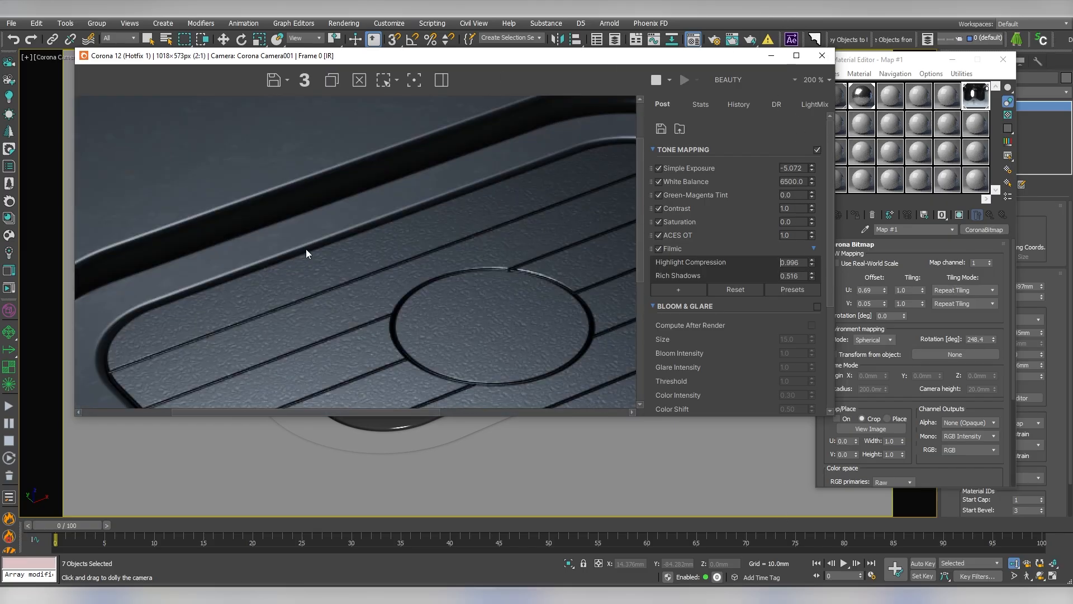
- Uncover the viewport and raise the central disc slightly above the surrounding panels, to a Z position of about 1.36 mm
left_click_drag(422, 59, 937, 110)
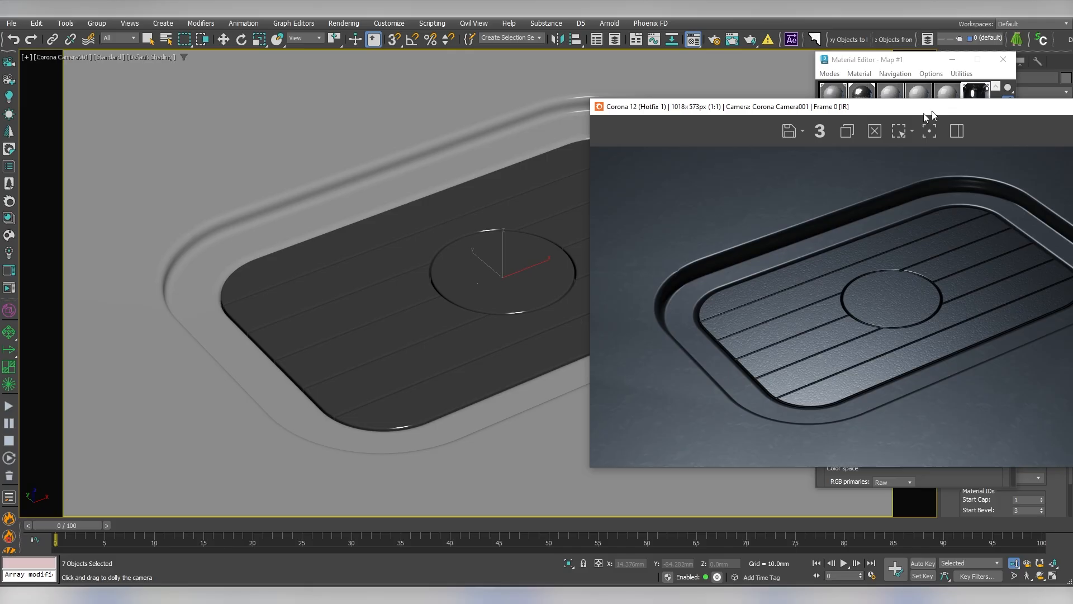
key("w")
left_click(506, 259)
left_click_drag(505, 259, 498, 245)
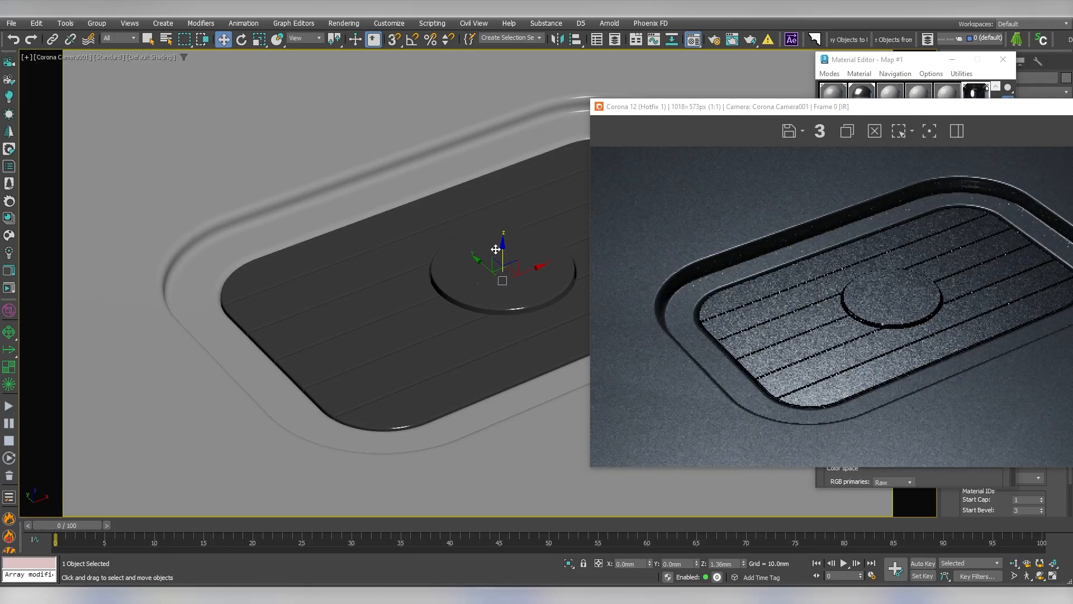
- Scale the central disc to about 98% in X and Y, and lift the inner panels slightly out of the tray
right_click(497, 245)
left_click(511, 274)
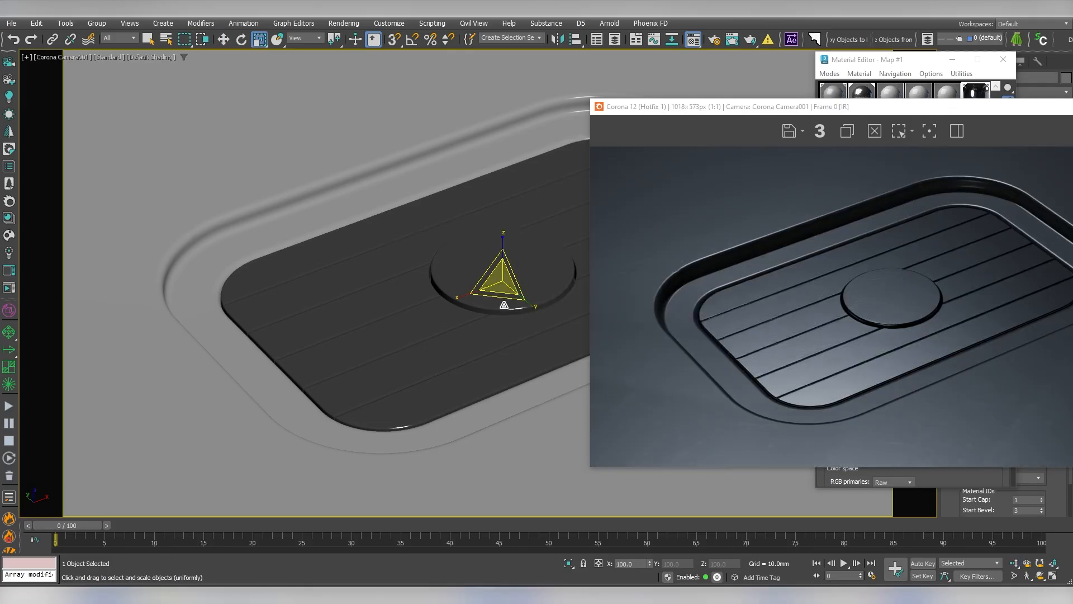
left_click_drag(503, 310, 503, 313)
scroll(902, 294, "up", 2)
scroll(816, 329, "down", 2)
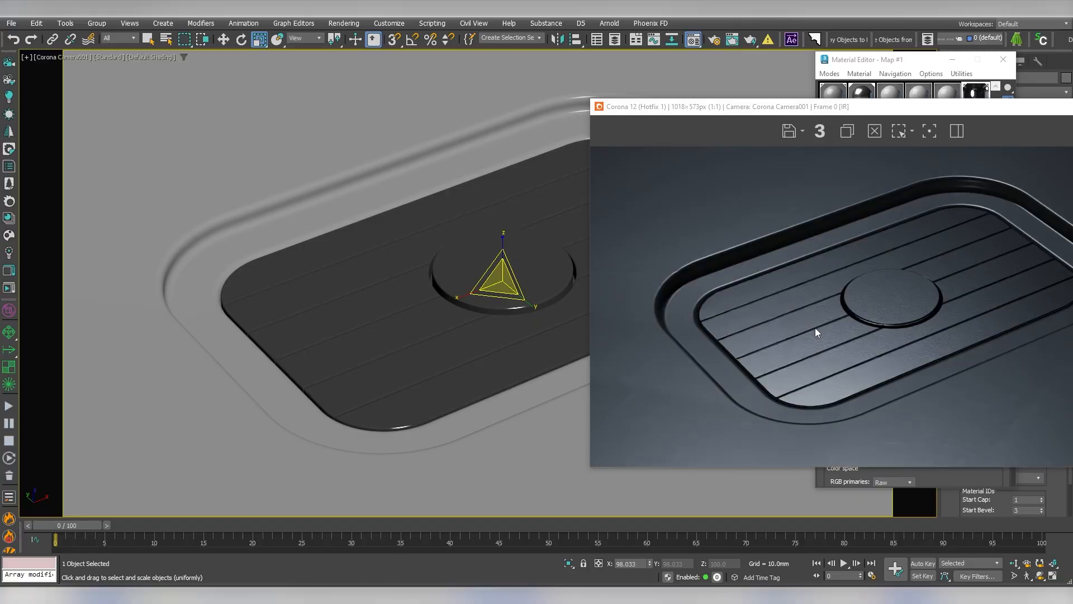
right_click(385, 242)
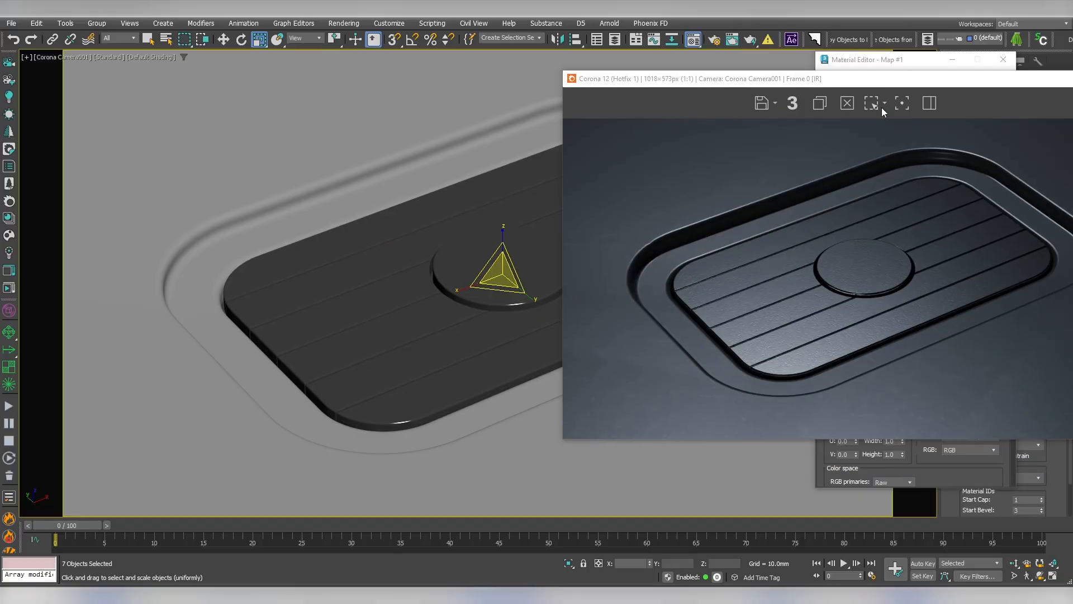
- Set the panel material's Fresnel IOR to 3
left_click(866, 60)
left_click(851, 95)
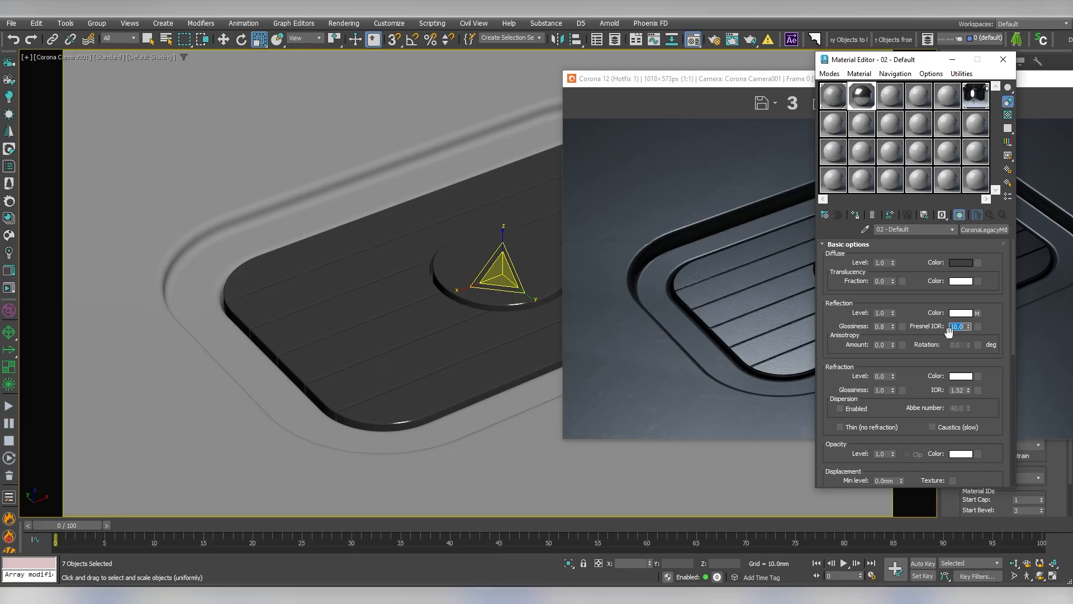
type("3")
key("Return")
- Reopen the render window at a smaller size and set the environment bitmap's U offset to 0.68
left_click_drag(1068, 81, 566, 93)
left_click(815, 91)
left_click(976, 97)
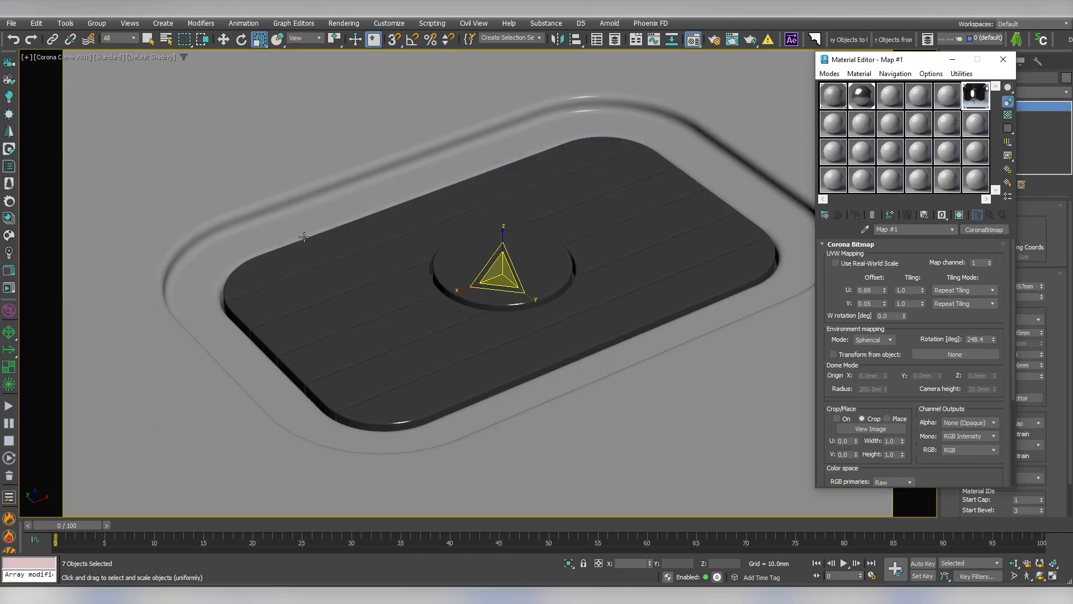
left_click(17, 292)
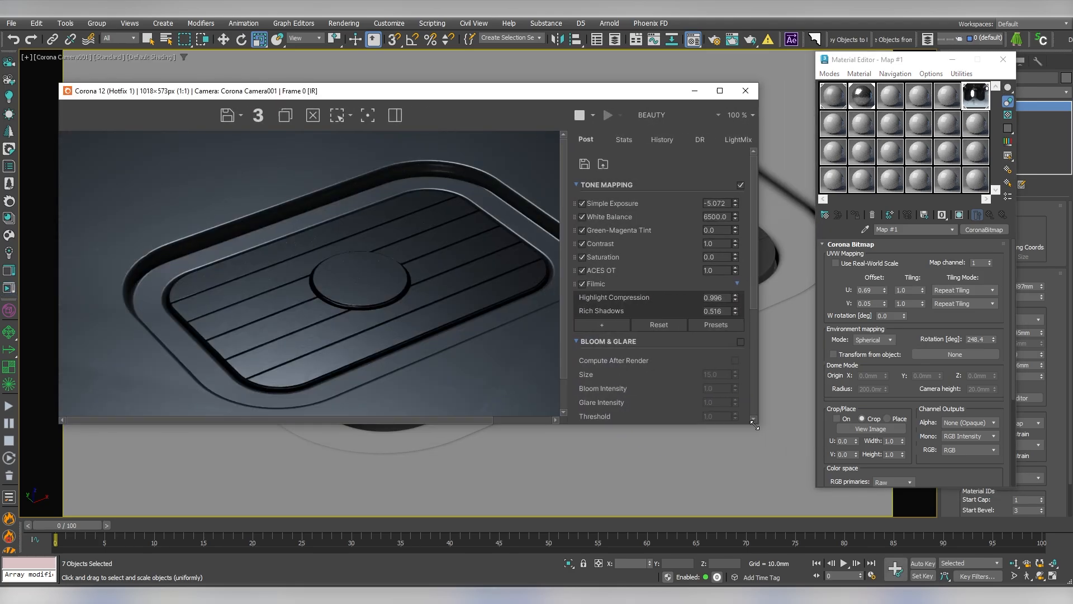
left_click(884, 291)
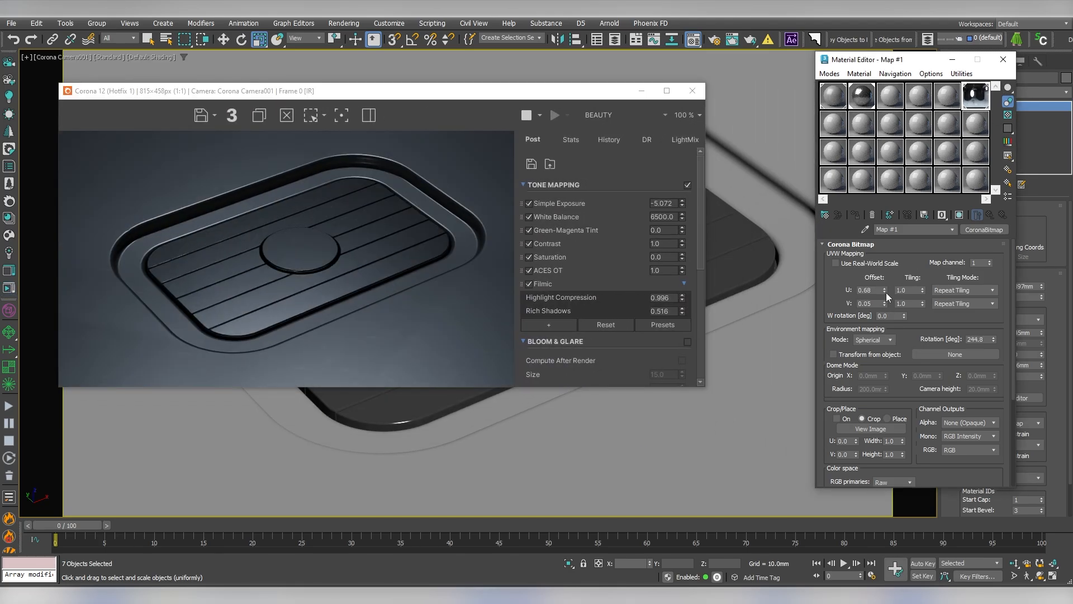
- Close the render window and Material Editor, and draw a rectangular Corona light about 159 by 95 mm across the tray
left_click(692, 91)
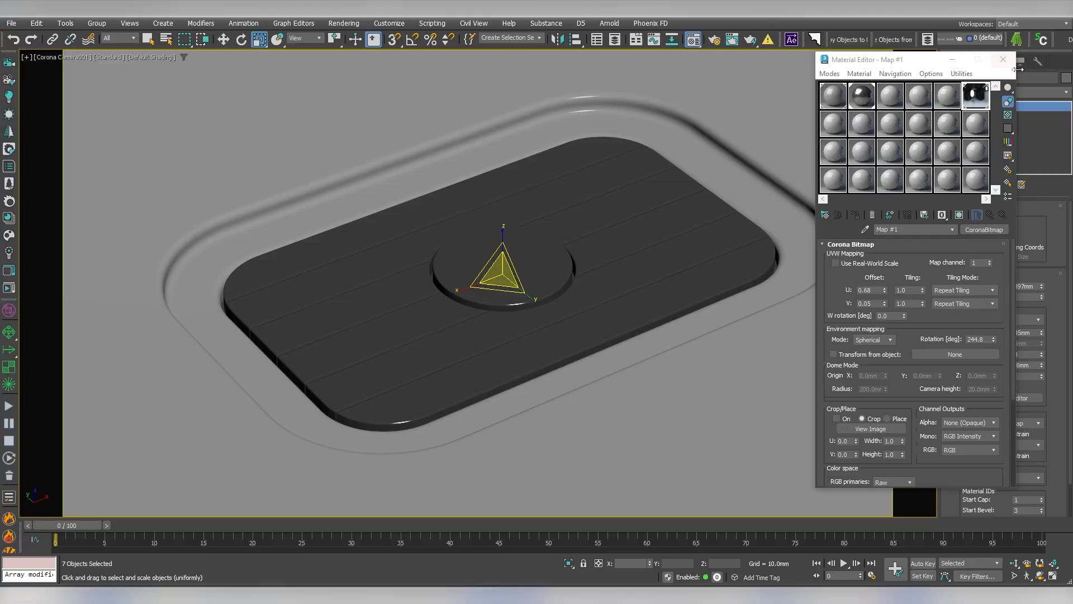
left_click(1003, 59)
left_click(977, 79)
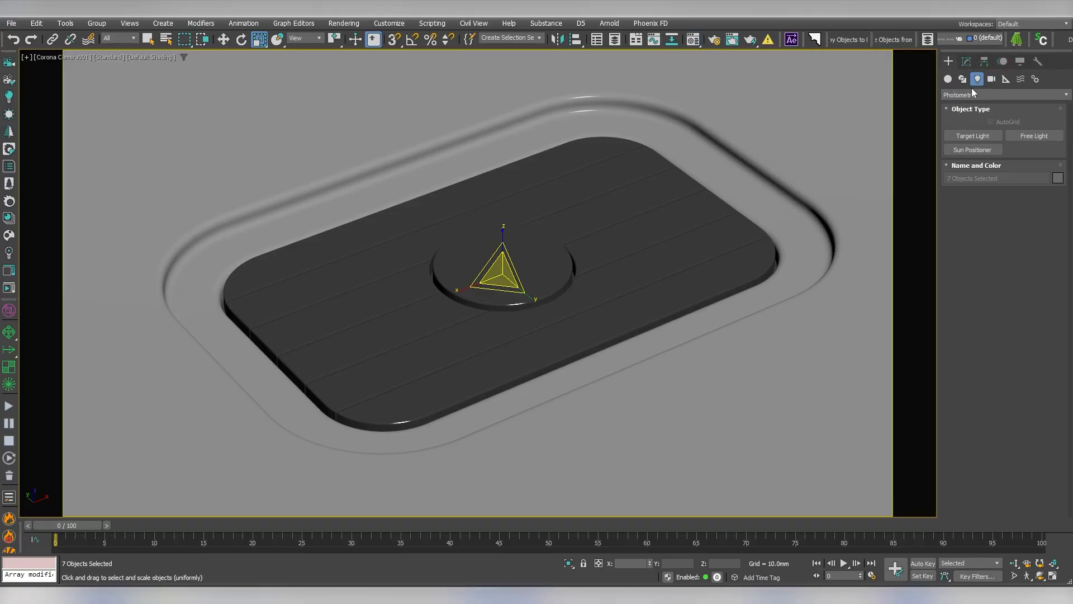
left_click(975, 95)
left_click(968, 126)
left_click(1045, 137)
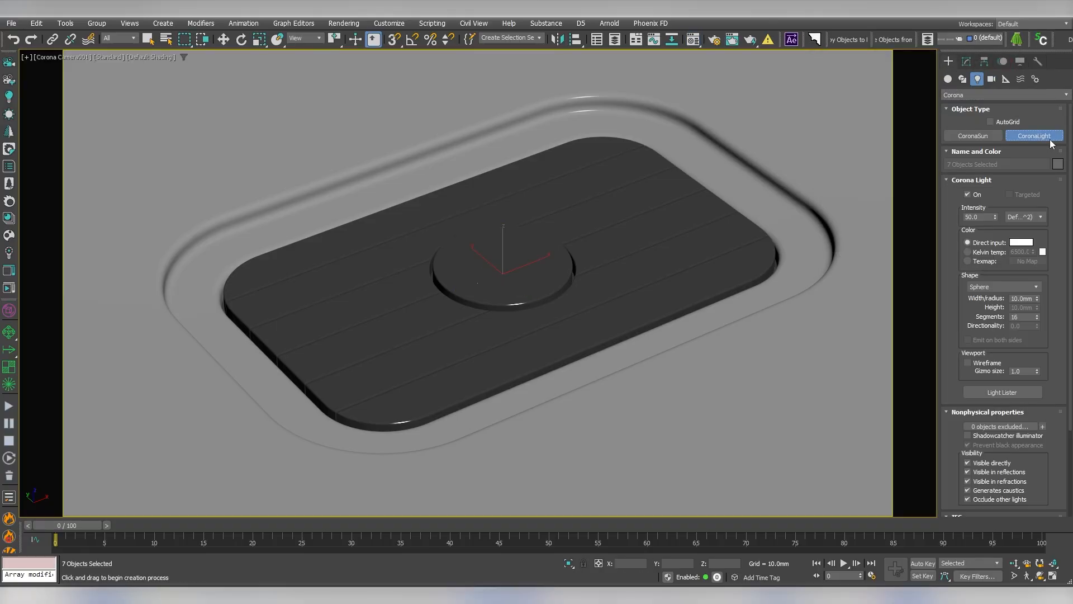
left_click(987, 288)
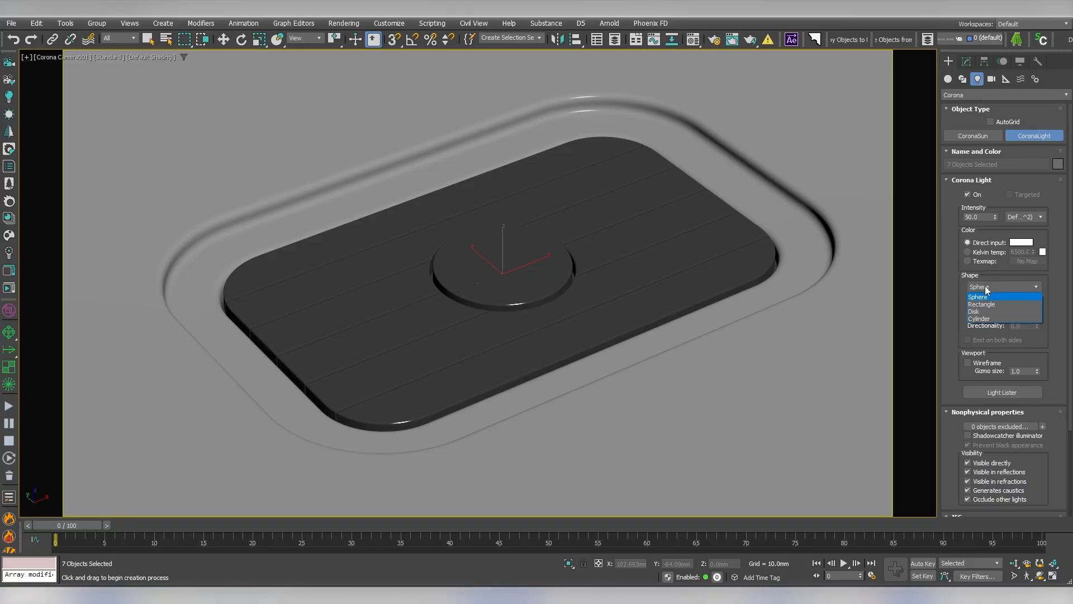
left_click(986, 305)
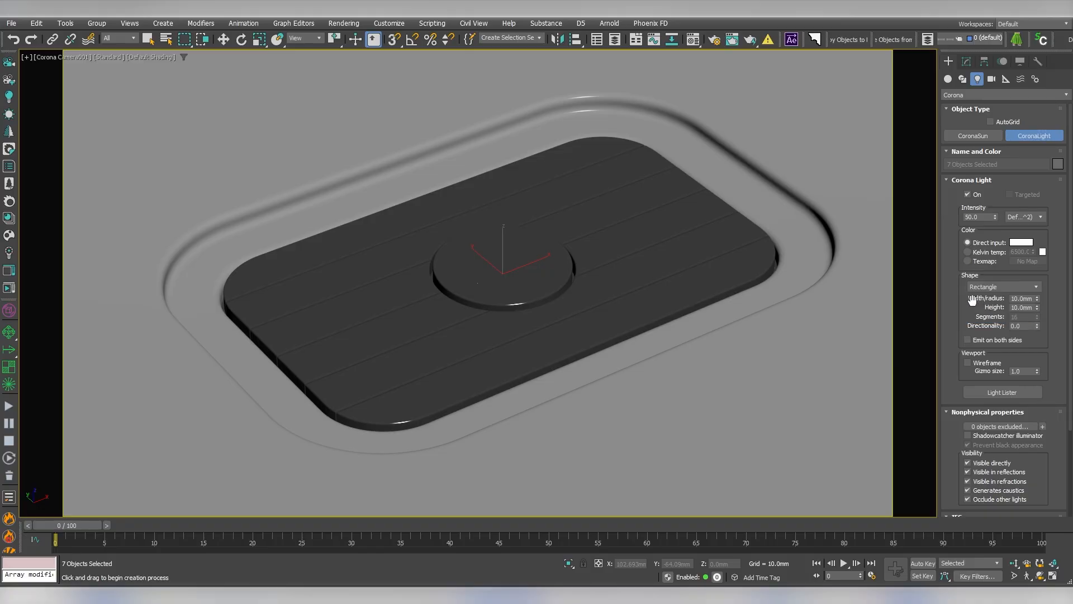
left_click(77, 63)
left_click(84, 123)
left_click_drag(322, 188, 644, 380)
- Lower the rectangular light beneath the tray to a Z position of about -5.67 mm
middle_click_drag(550, 359, 606, 237, "alt")
key("r")
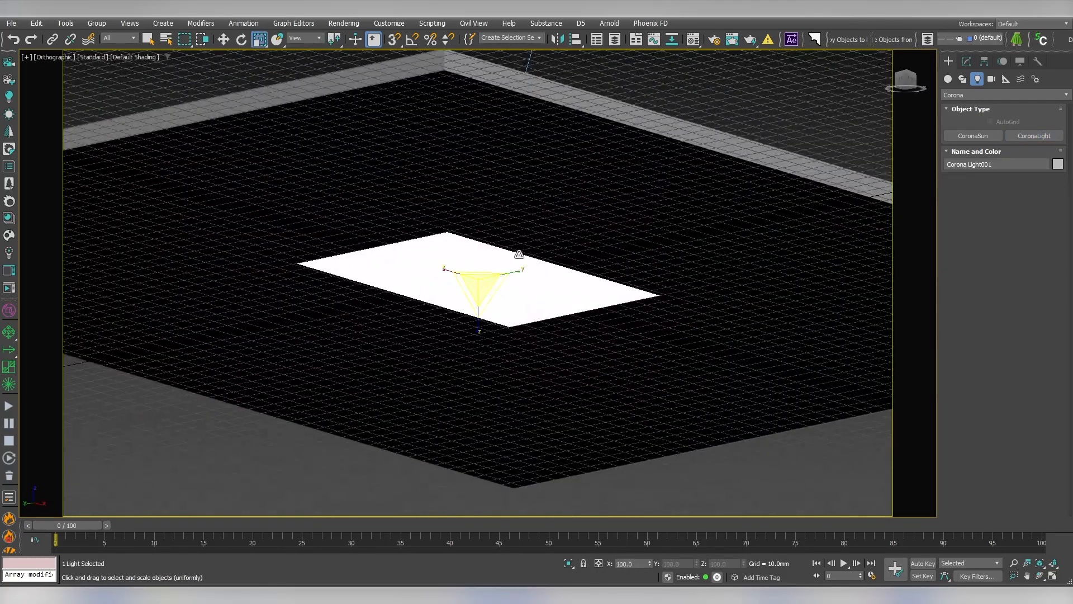
right_click(481, 287)
left_click(487, 295)
key("g")
left_click_drag(479, 244, 478, 255)
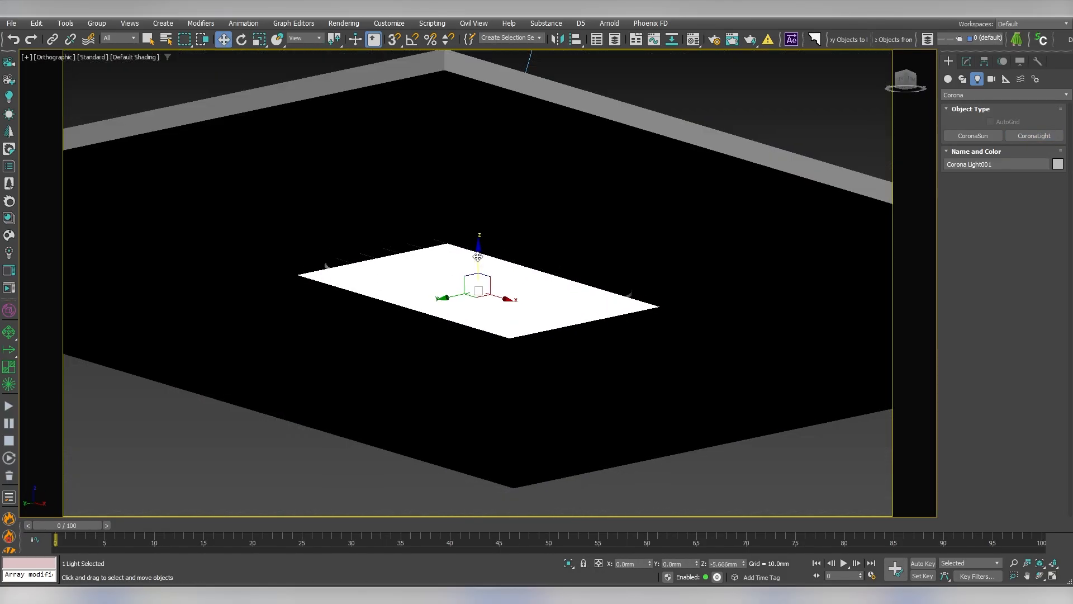
- Rotate the rectangular light to 175 degrees about X using angle snap
middle_click_drag(495, 313, 508, 284, "alt")
right_click(508, 284)
left_click(523, 301)
scroll(437, 257, "up", 5)
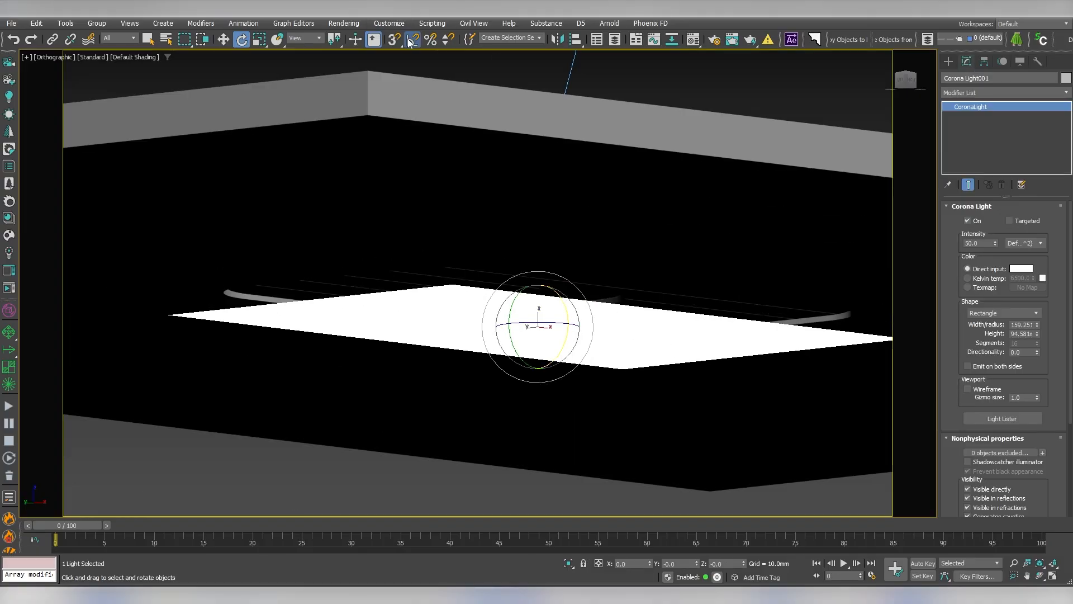
left_click_drag(567, 301, 570, 402)
key("w")
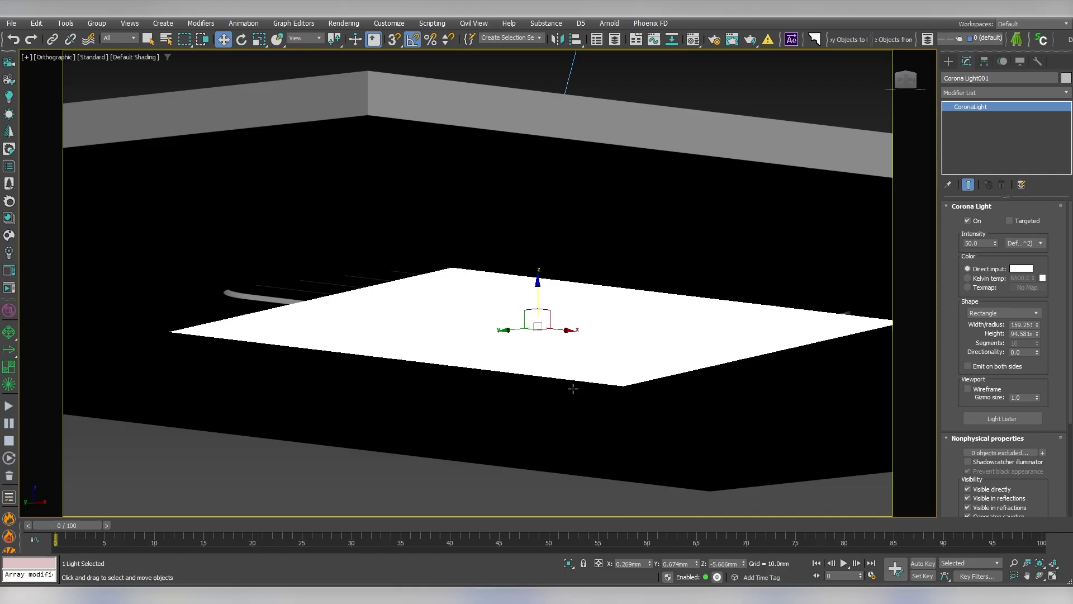
- Start the interactive render from the camera view and raise the rectangular light's intensity to about 730
middle_click_drag(596, 313, 605, 358, "alt")
scroll(605, 357, "down", 2)
key("c")
left_click(9, 288)
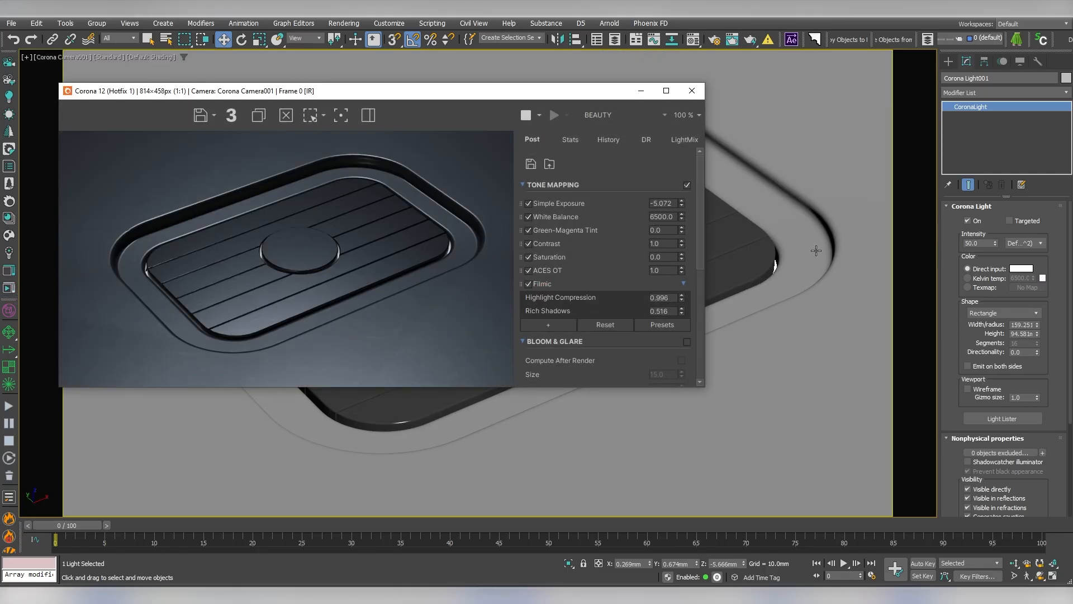
left_click_drag(995, 243, 962, 63)
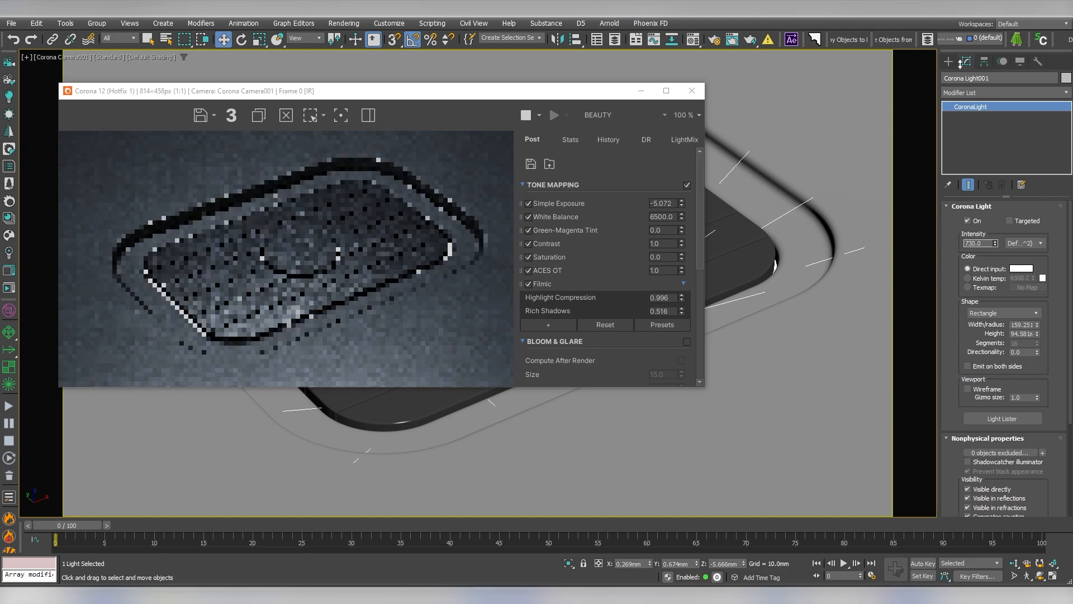
- Set the rectangular light's direct input color to a saturated blue
left_click(1021, 269)
left_click_drag(895, 197, 939, 199)
left_click(959, 242)
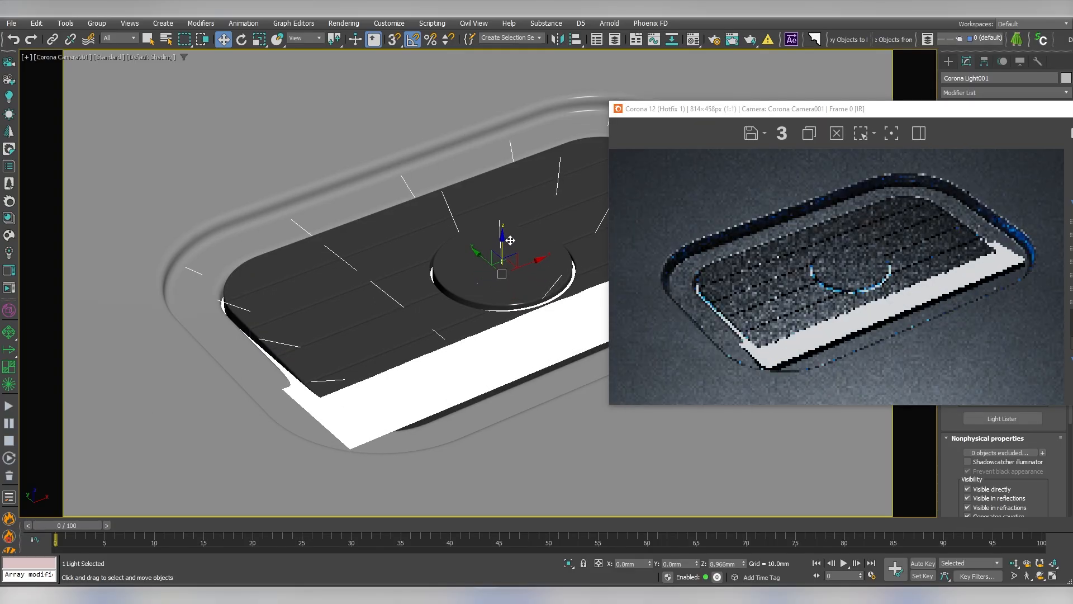
- Adjust the tilt of the light beneath the tray in the wireframe left view
right_click(520, 246)
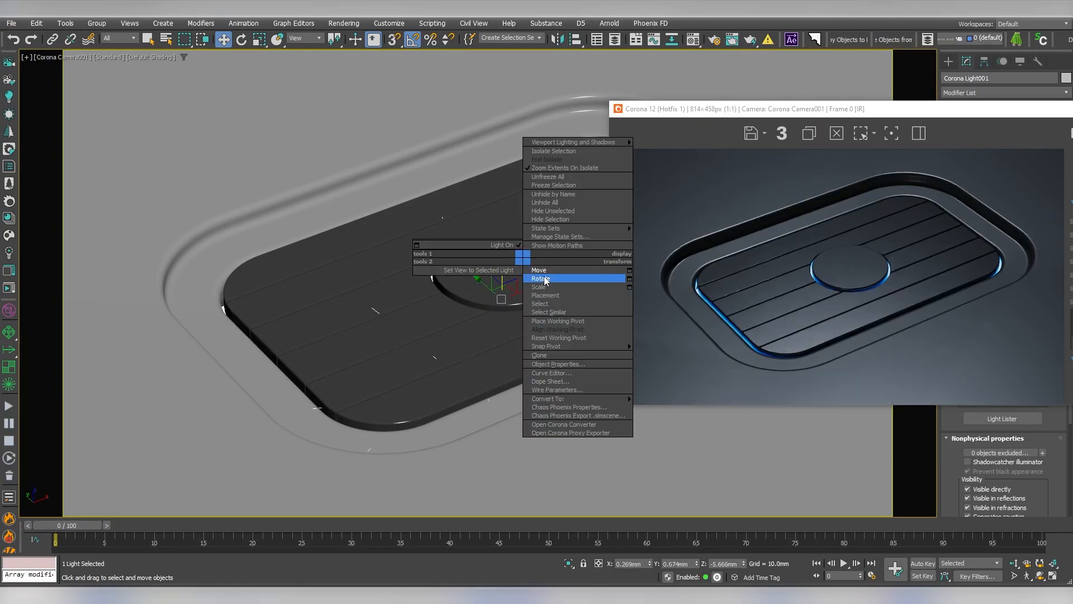
left_click(562, 278)
key("f")
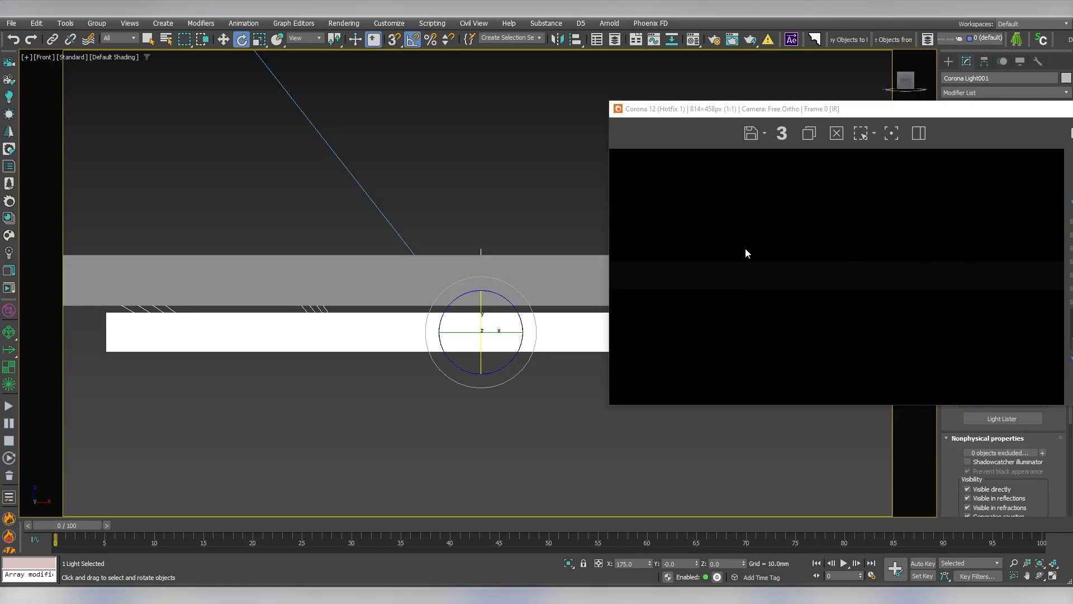
key("l")
key("F3")
middle_click_drag(445, 424, 432, 419)
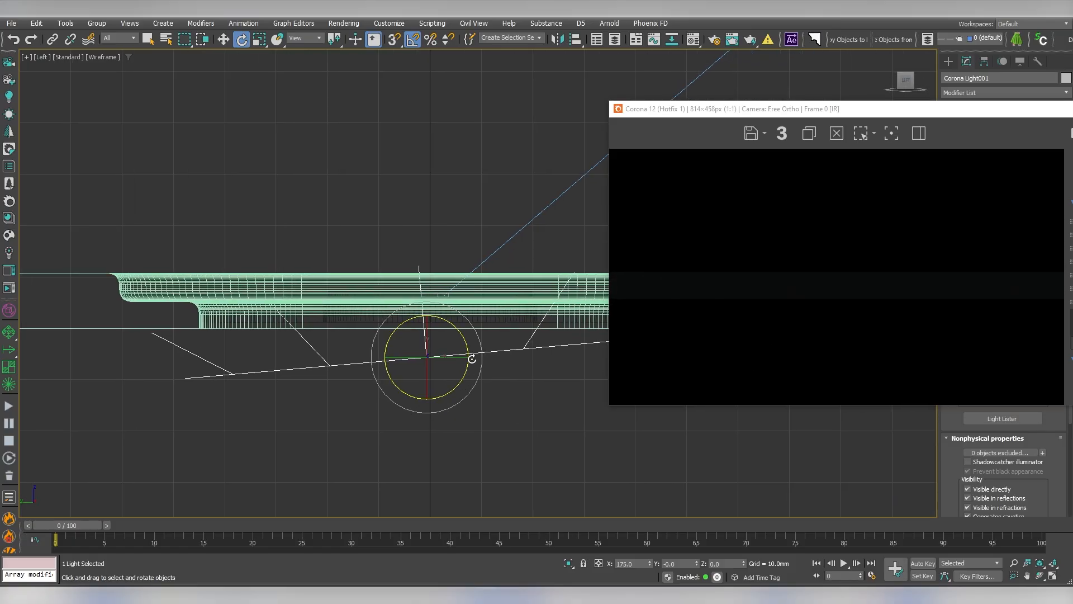
left_click_drag(482, 350, 482, 353)
right_click(482, 358)
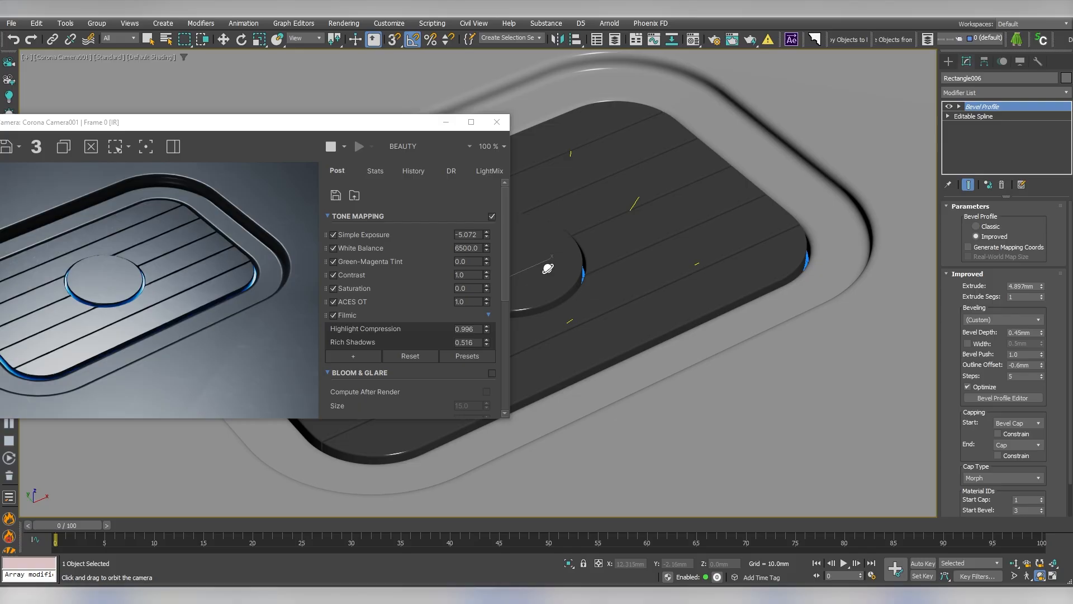
- Reopen the Material Editor and set the environment bitmap's V offset to 0.07
left_click_drag(354, 123, 597, 81)
left_click(693, 43)
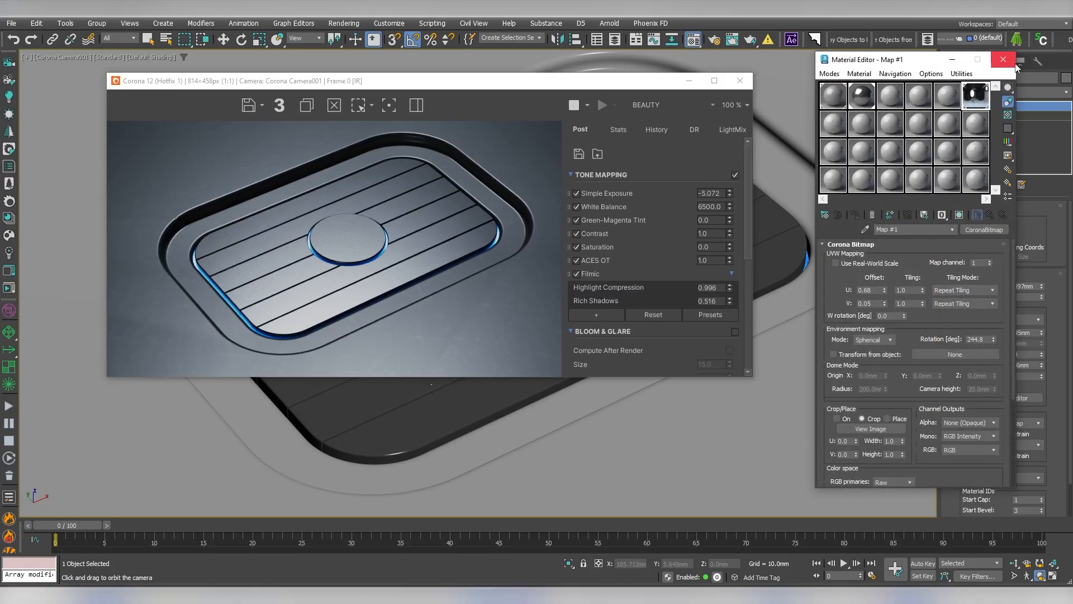
left_click(885, 301)
left_click(885, 301)
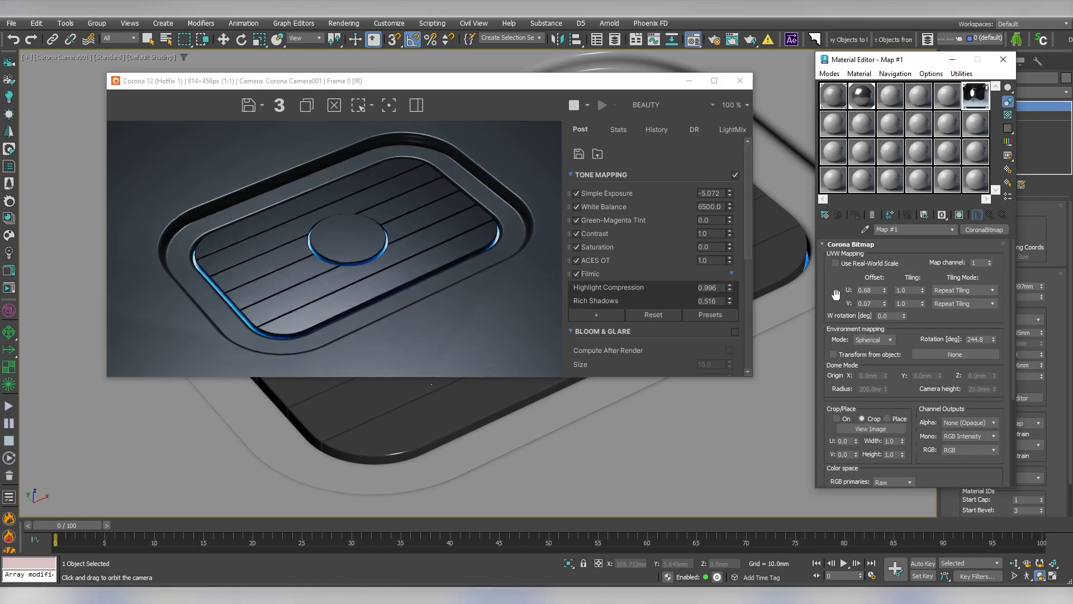
- Enable Bloom & Glare in the render with a size of 30 and a bloom intensity of 5
scroll(626, 239, "down", 3)
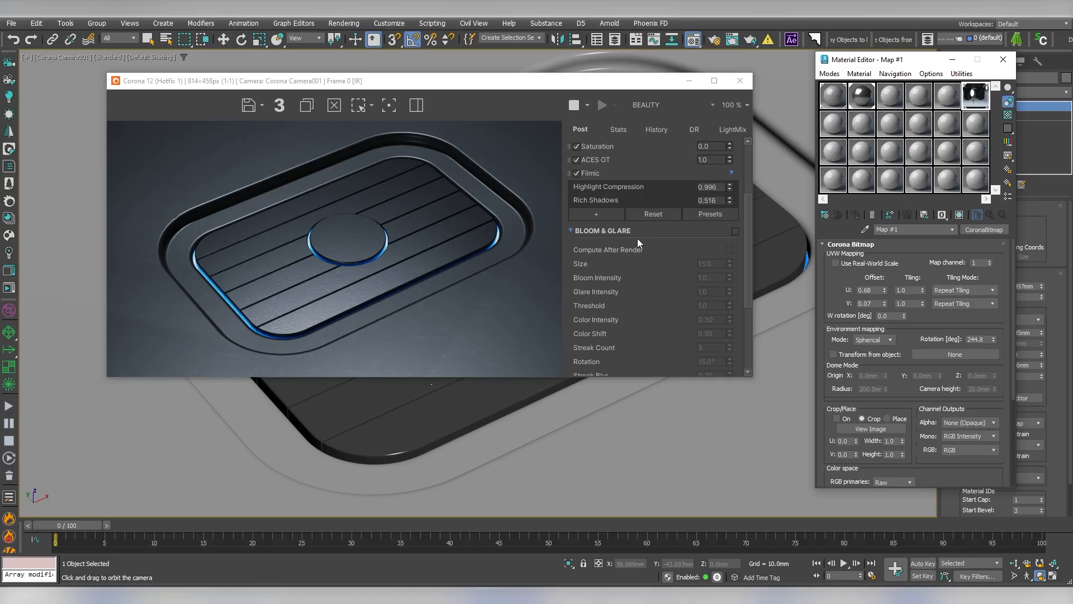
left_click(735, 230)
left_click(720, 278)
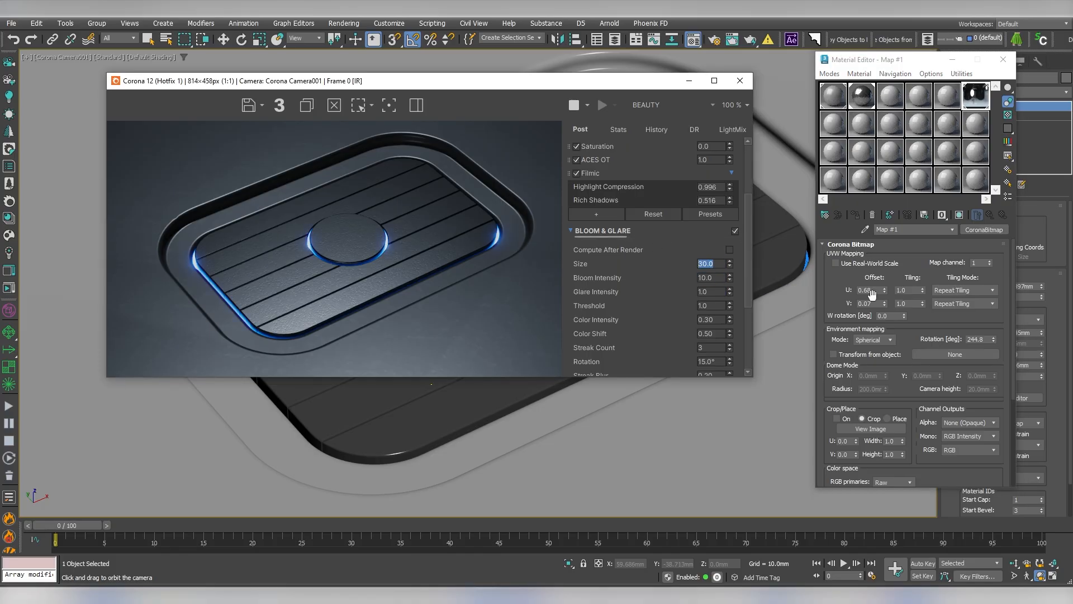
scroll(372, 228, "up", 1)
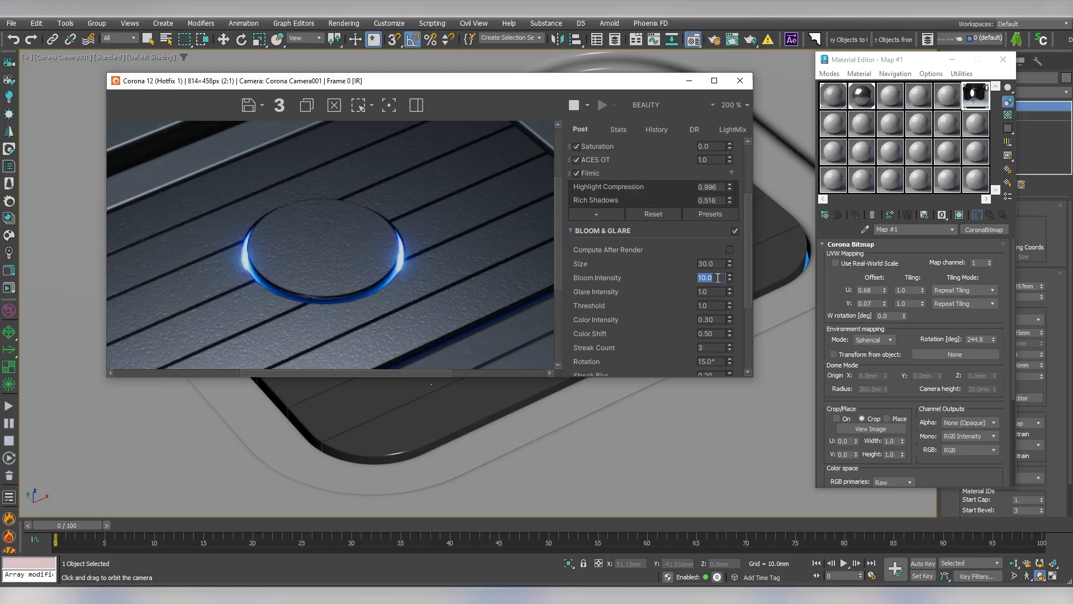
type("5")
key("Return")
scroll(395, 267, "down", 2)
scroll(395, 267, "up", 1)
- Create a spherical Corona light of about 7.5 mm radius beside the tray and raise it to about Z 62 mm
left_click(1004, 59)
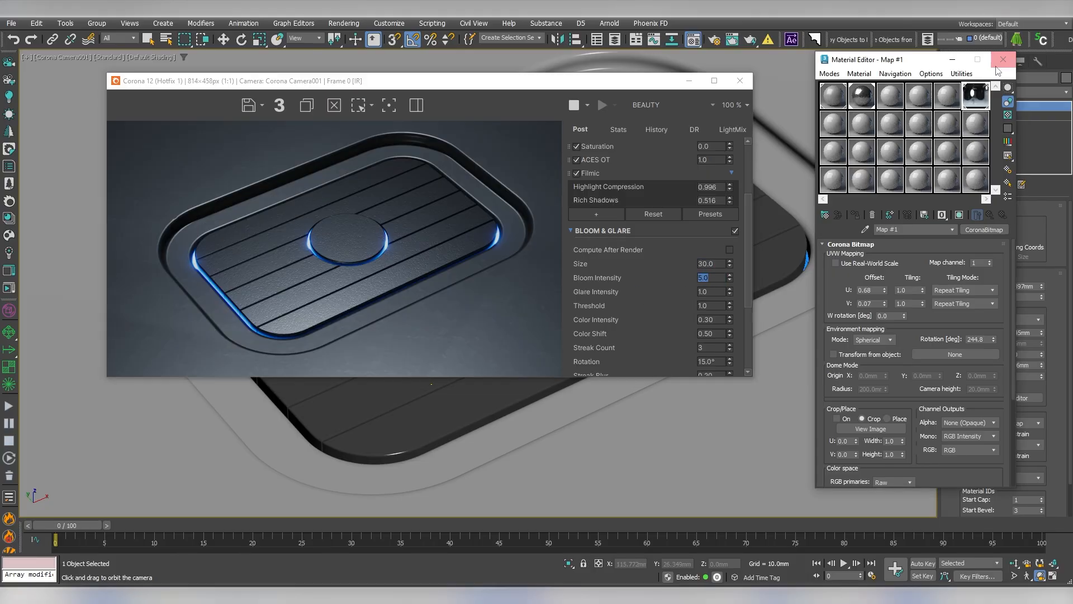
left_click(949, 61)
left_click(1035, 136)
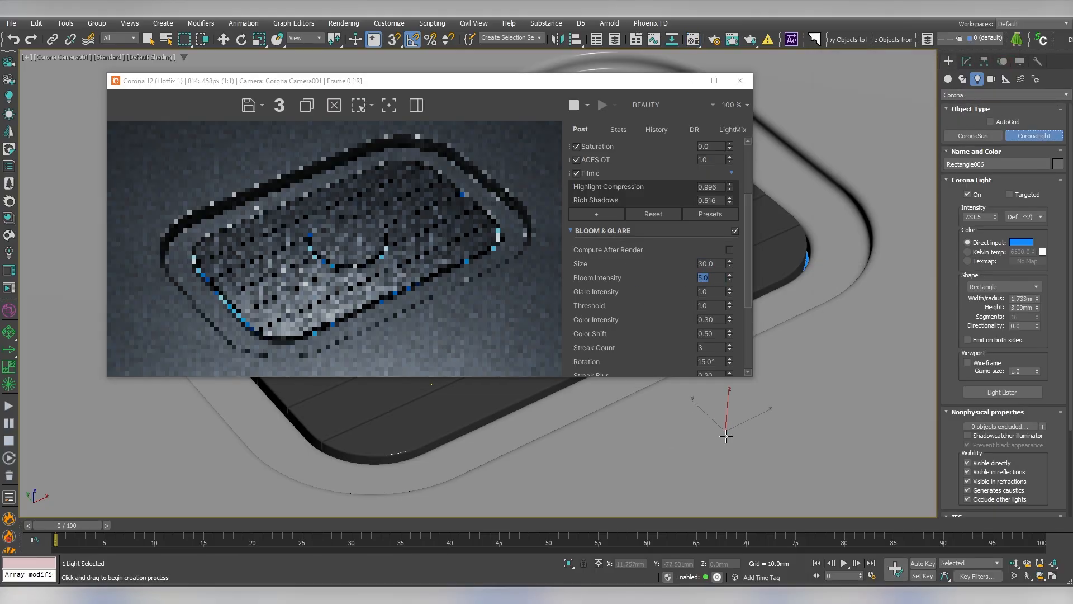
left_click(993, 286)
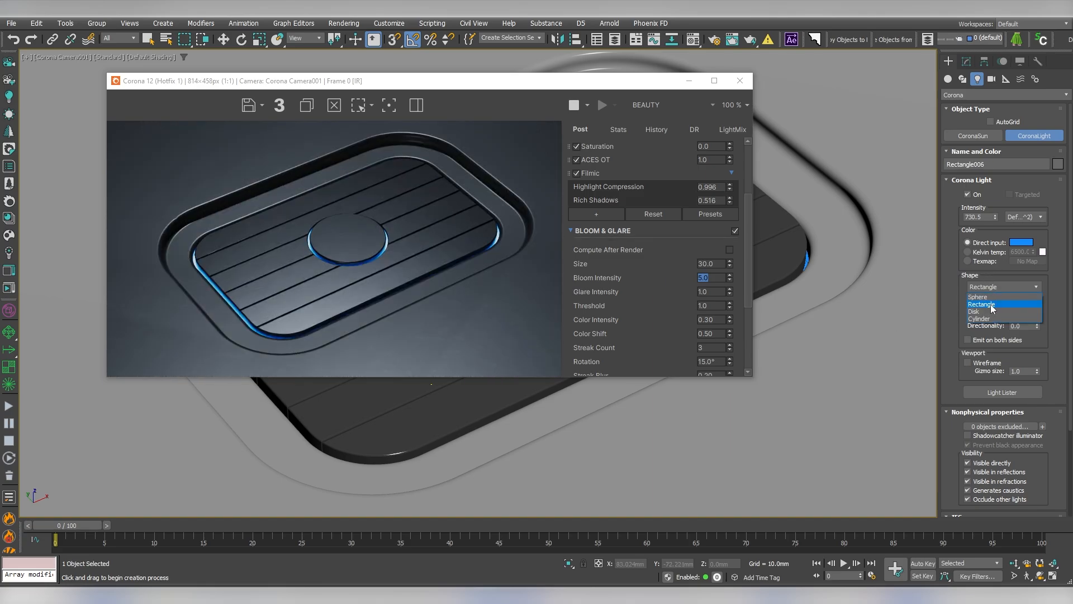
left_click(990, 296)
left_click(766, 386)
key("w")
left_click_drag(769, 355, 785, 190)
- Turn off Visible directly and Occlude other lights for the sphere light
left_click(967, 61)
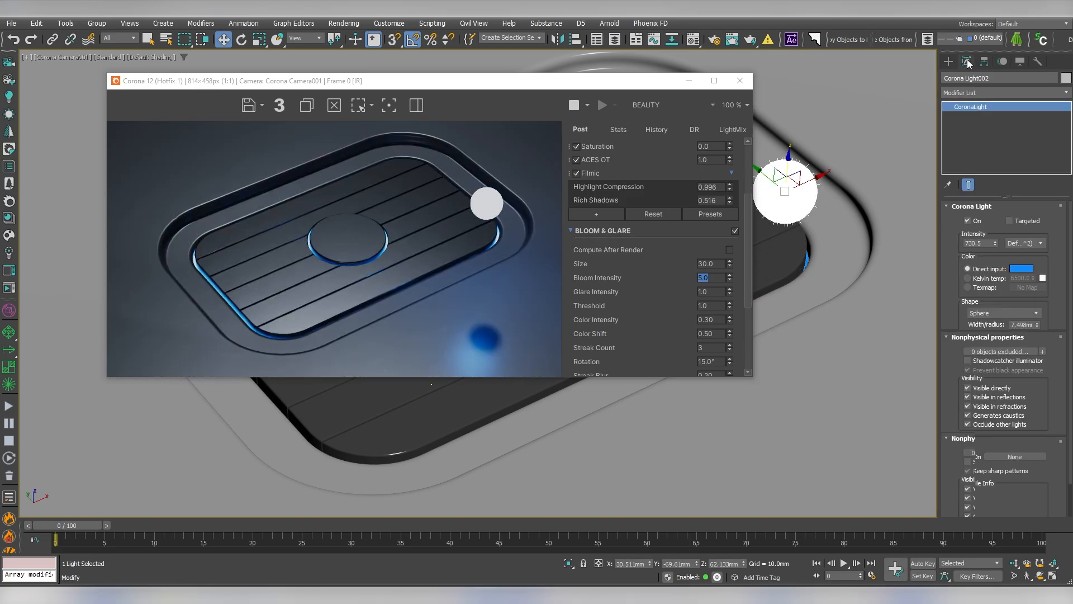
scroll(945, 493, "down", 5)
left_click(966, 370)
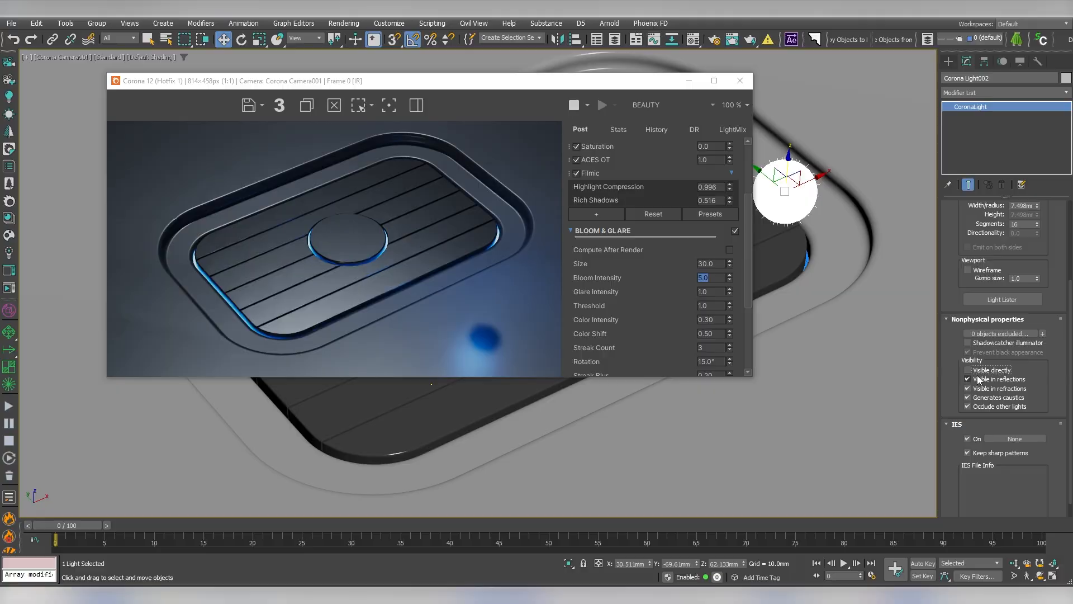
left_click(967, 407)
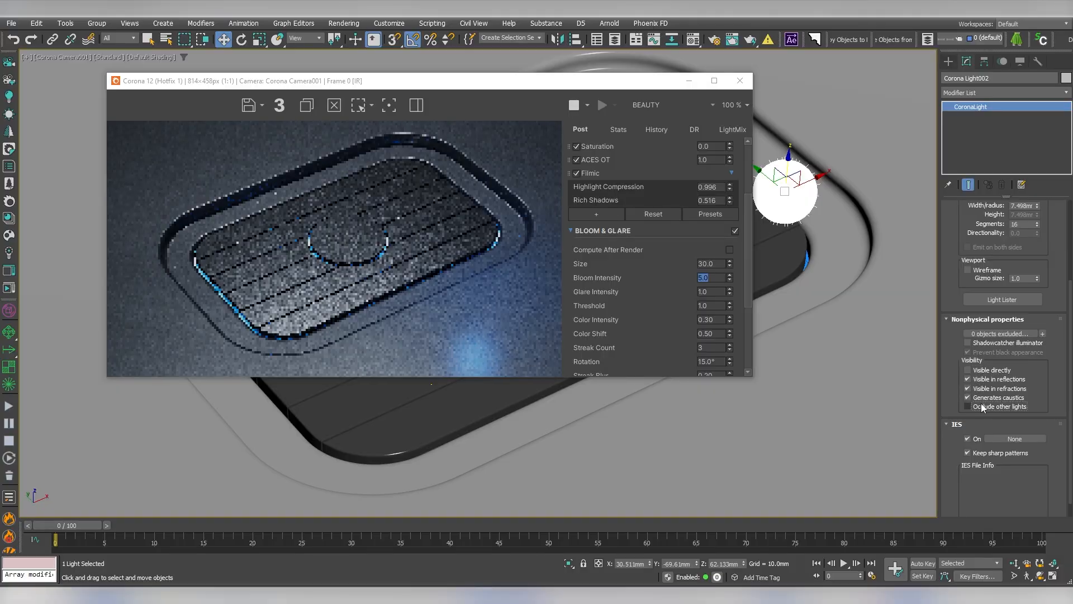
- Enlarge the sphere light's radius to about 19.6 mm and move it to about X 19, Y 12.4 mm
left_click_drag(657, 84, 534, 85)
scroll(1024, 284, "up", 4)
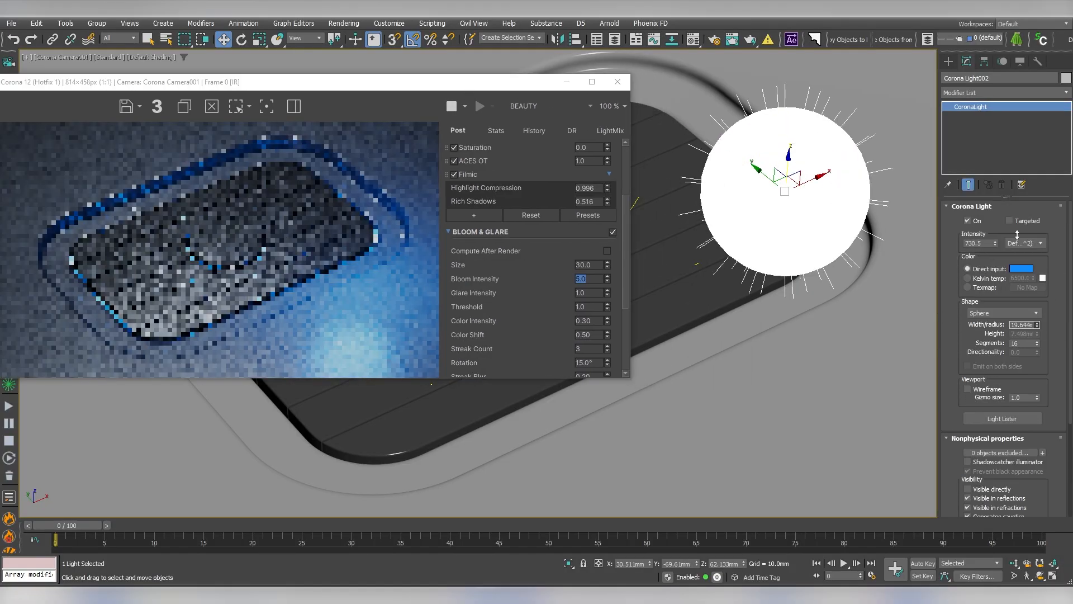
left_click_drag(766, 172, 468, 49)
- Set the sphere light's direct input color to pure white
left_click(1019, 271)
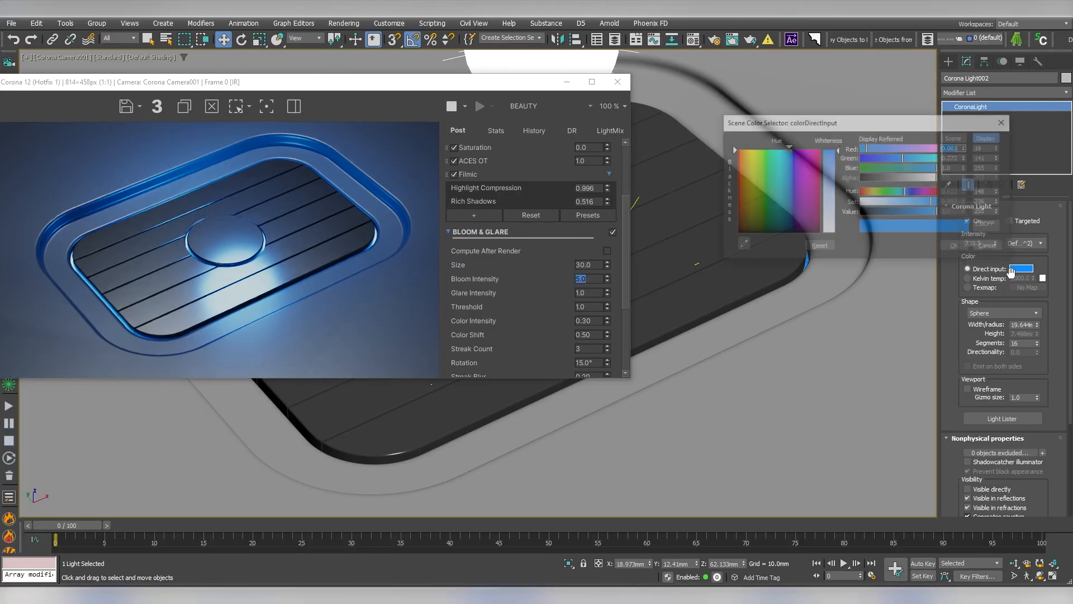
left_click_drag(872, 202, 760, 203)
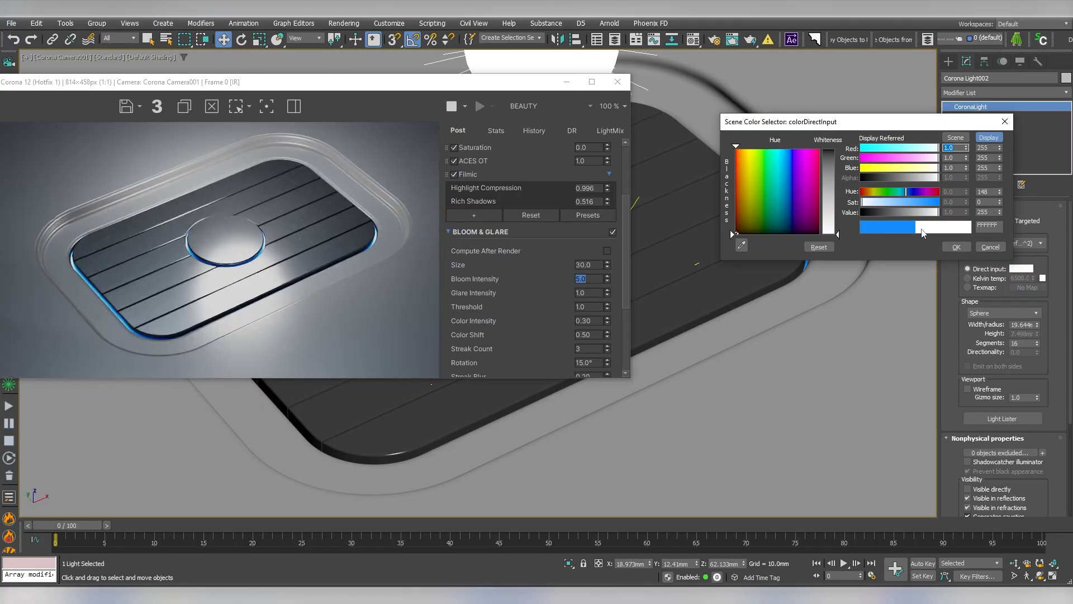
left_click(956, 247)
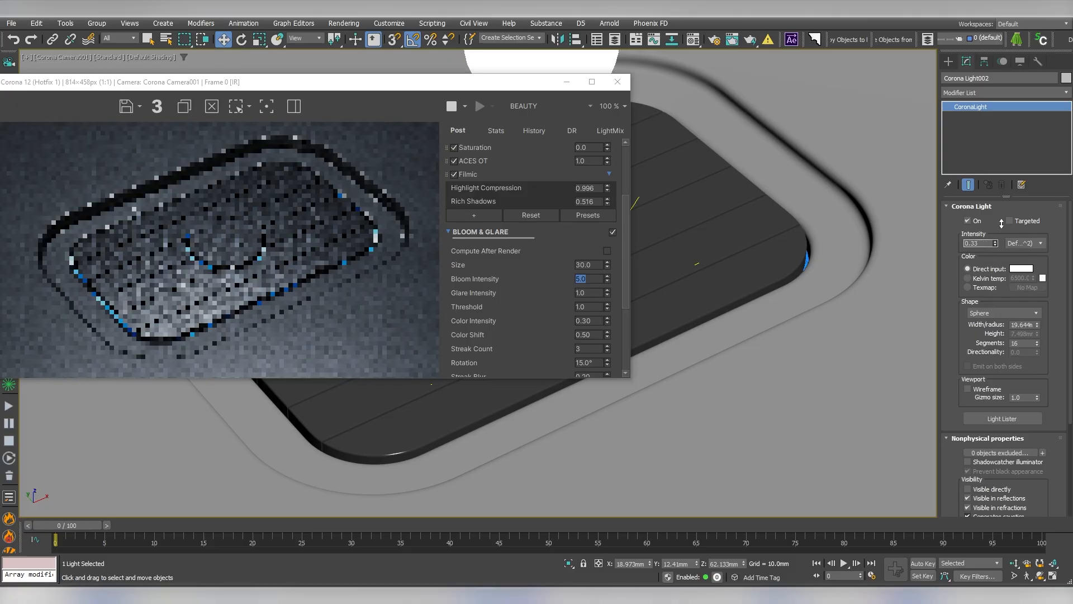
- Set the sphere light's intensity to about 131 and move it to about X 73.4, Y -72.9, Z 91.7 mm
left_click_drag(1007, 134, 1008, 130)
left_click_drag(697, 563, 679, 593)
left_click_drag(995, 244, 994, 112)
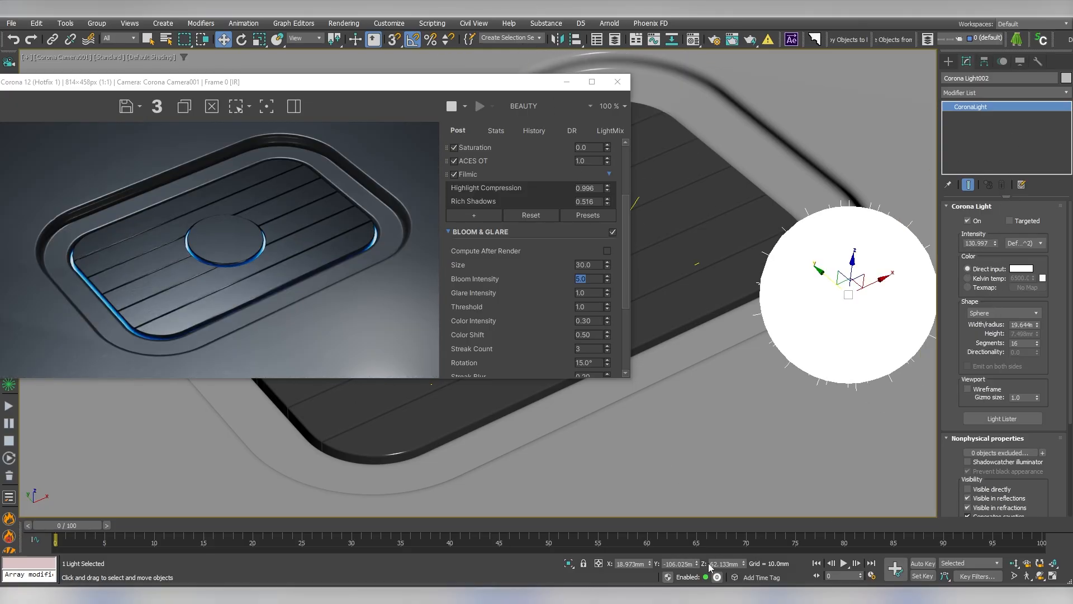
left_click_drag(697, 563, 680, 410)
left_click_drag(650, 563, 650, 599)
left_click_drag(744, 564, 735, 447)
left_click_drag(651, 563, 654, 89)
- Set the sphere light's direct input color to pale blue, A6DFFF
left_click(1021, 269)
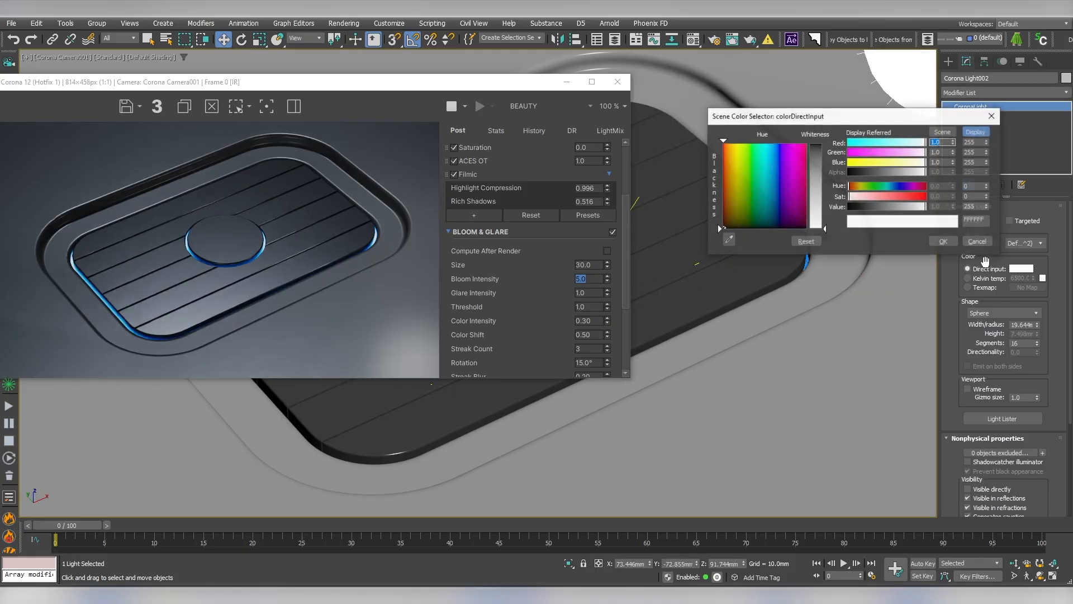
left_click_drag(848, 196, 894, 187)
left_click_drag(373, 83, 554, 170)
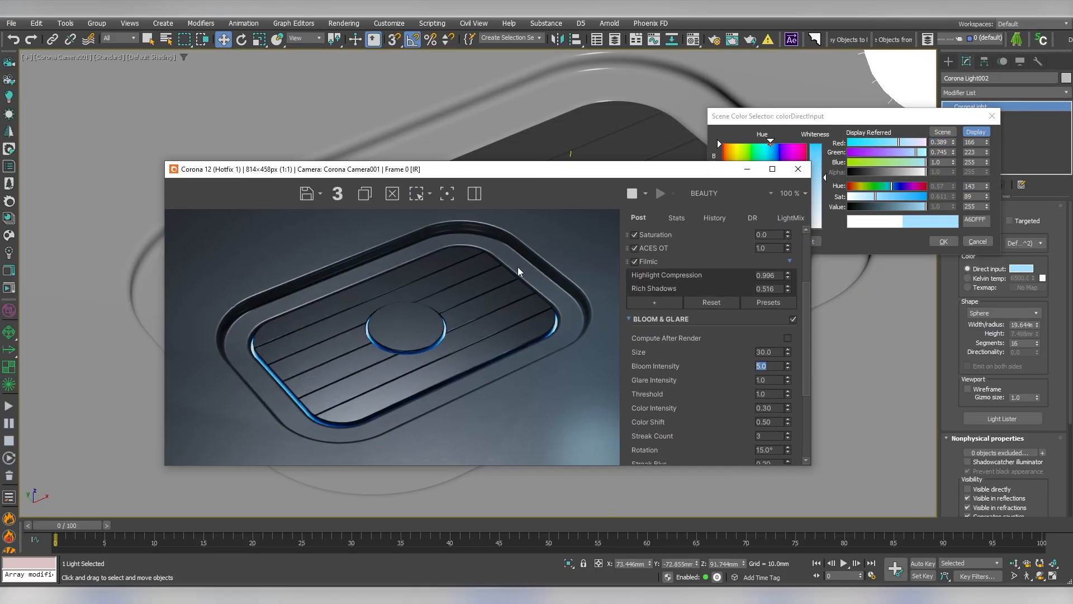
left_click(944, 242)
- Raise the render's tone mapping white balance to about 7142
scroll(710, 287, "up", 3)
left_click_drag(788, 296, 788, 302)
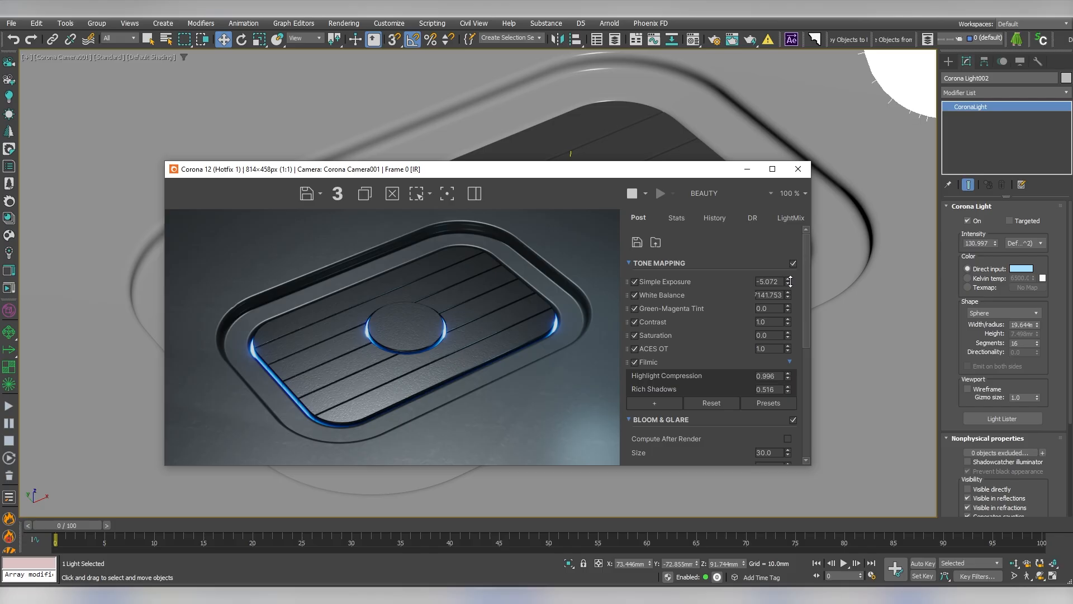
- Set the tone mapping white balance to about 6832 and the bloom intensity to 1.0 in an enlarged render window
left_click_drag(554, 161, 553, 86)
scroll(345, 374, "up", 5)
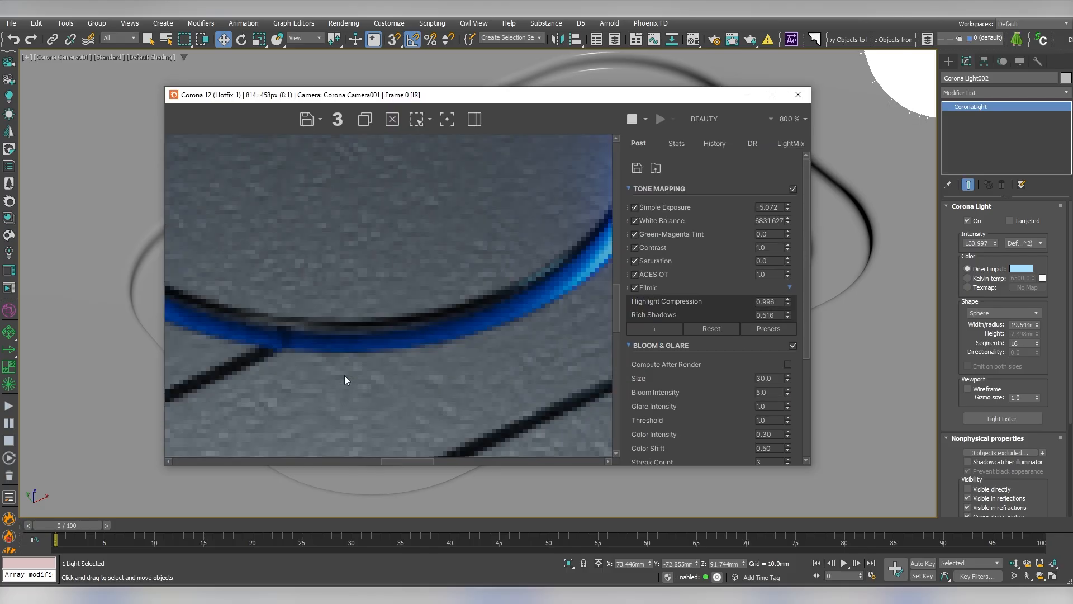
scroll(345, 374, "down", 5)
left_click_drag(811, 466, 1072, 543)
left_click_drag(685, 99, 566, 43)
double_click(911, 333)
scroll(445, 362, "up", 2)
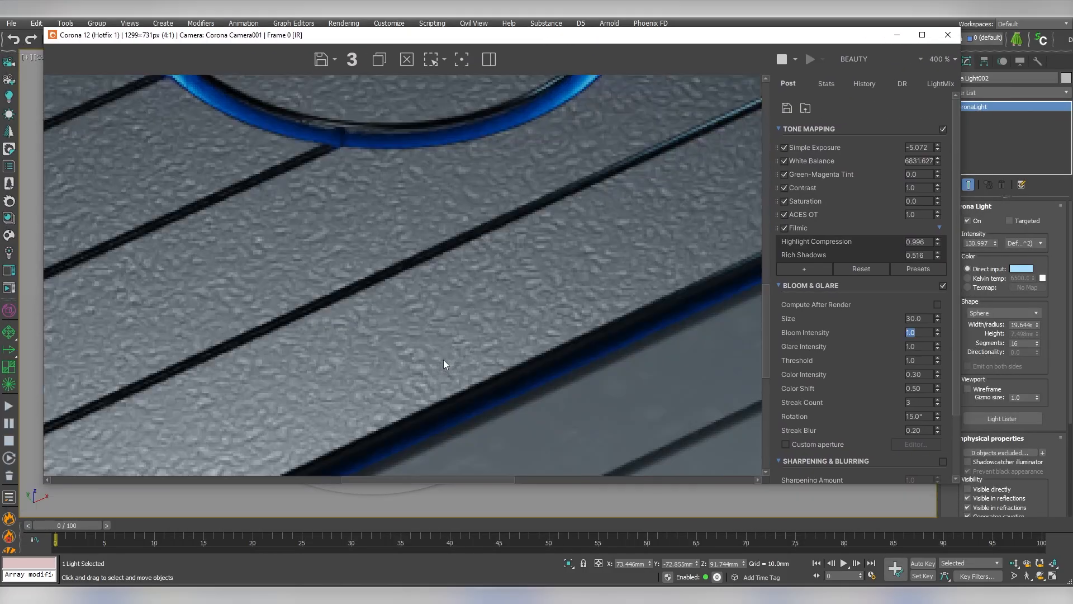
scroll(482, 340, "down", 1)
- Set the bump amount of the 02 - Default material to 0.1, check the tray surface, and close the material editor and render window
left_click_drag(804, 37, 794, 57)
left_click(694, 40)
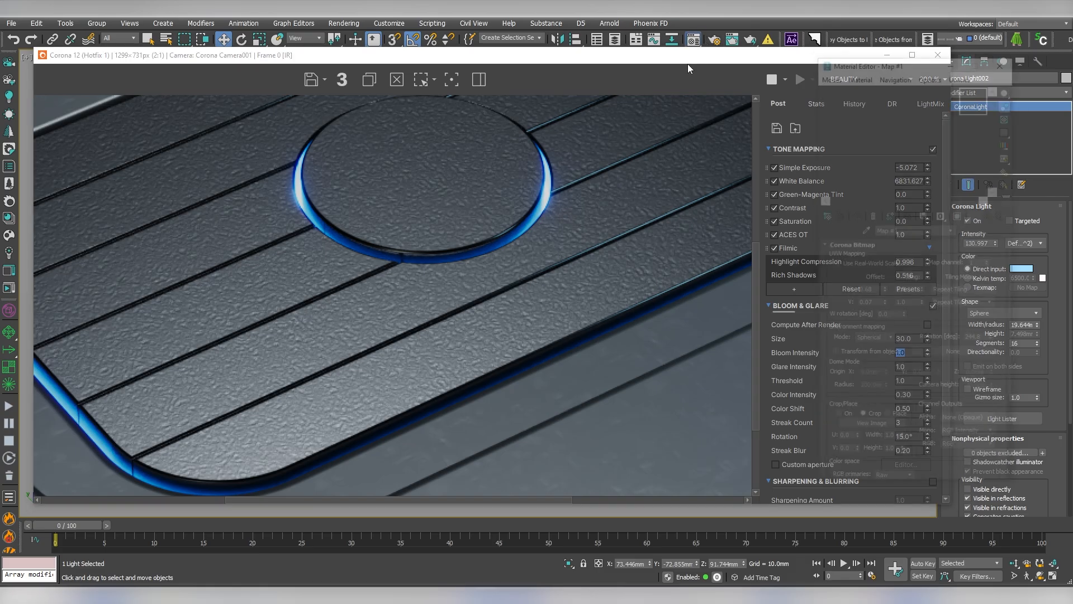
left_click(862, 95)
scroll(954, 367, "down", 5)
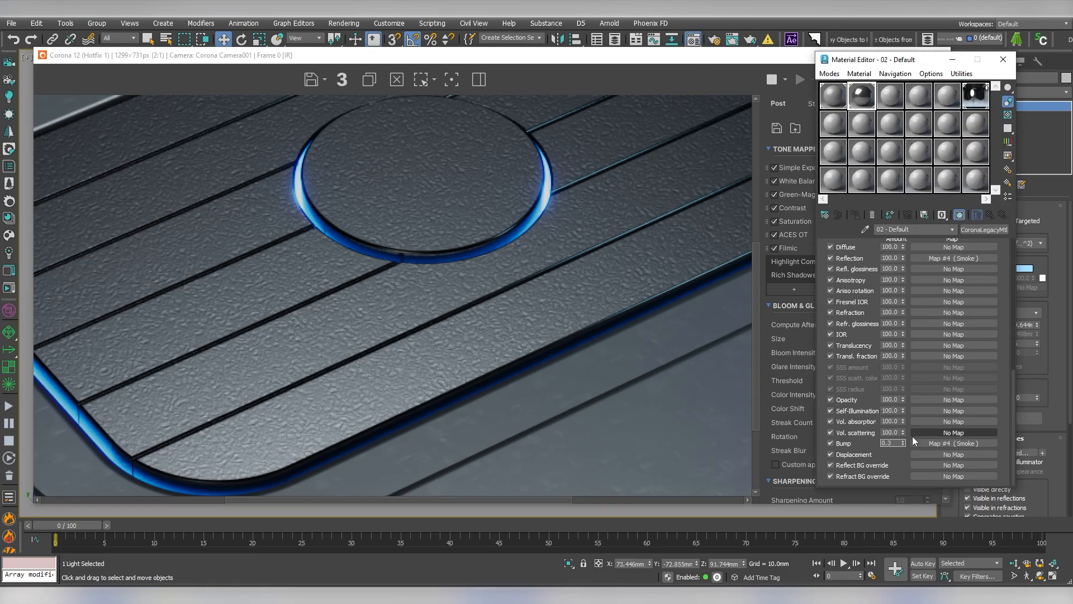
key("BackSpace")
type("1")
key("Return")
scroll(340, 325, "up", 2)
scroll(411, 360, "down", 2)
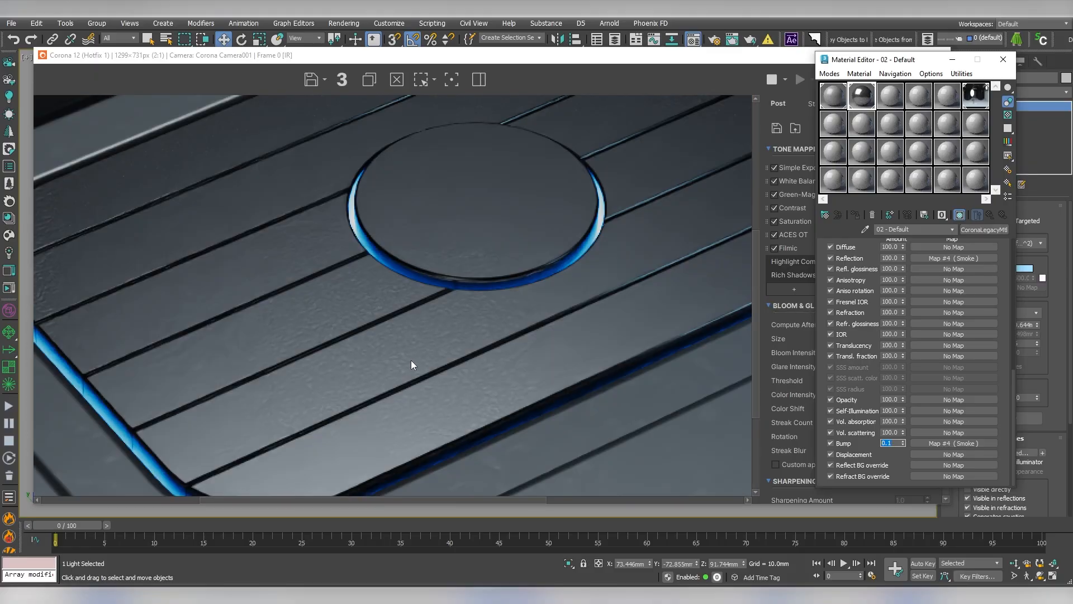
scroll(411, 365, "down", 1)
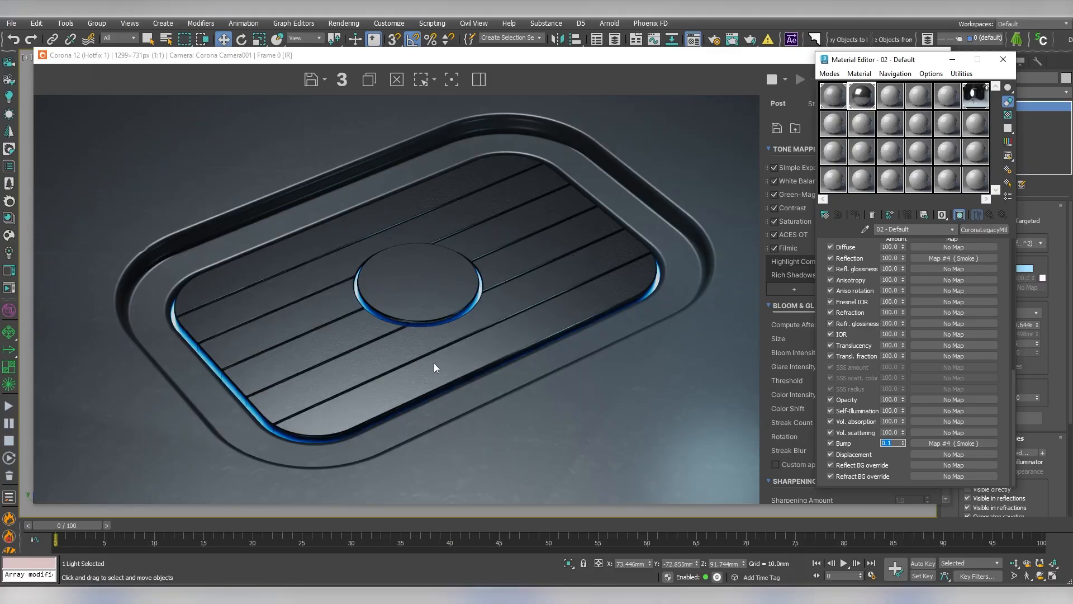
left_click(1010, 61)
left_click(937, 56)
- Create a dummy helper on the tray and align it to the round center piece's pivot point in X, Y and Z
left_click(1007, 79)
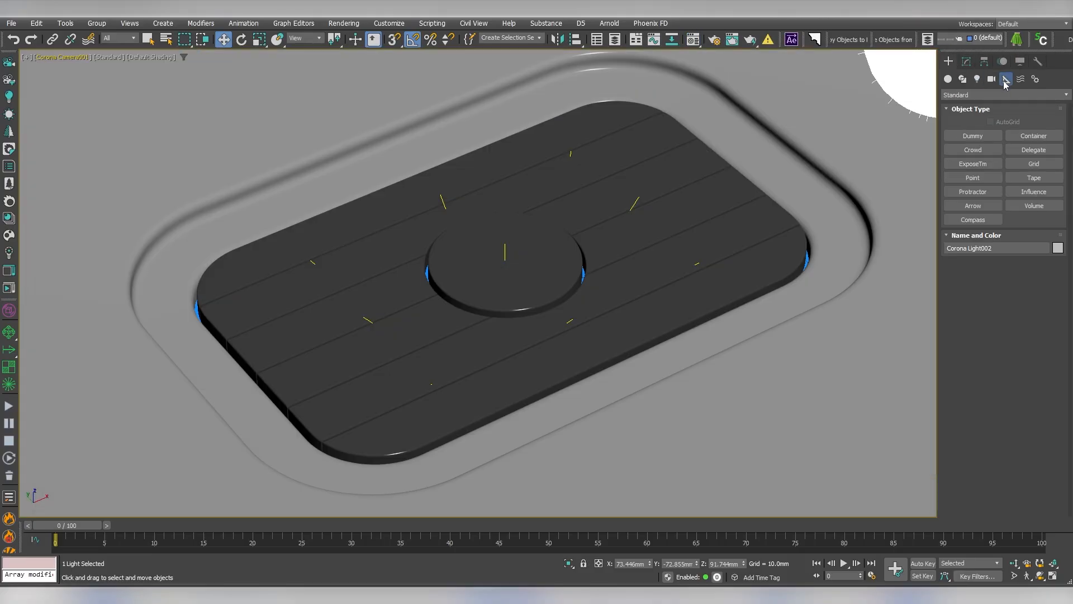
left_click(973, 136)
left_click_drag(629, 273, 628, 286)
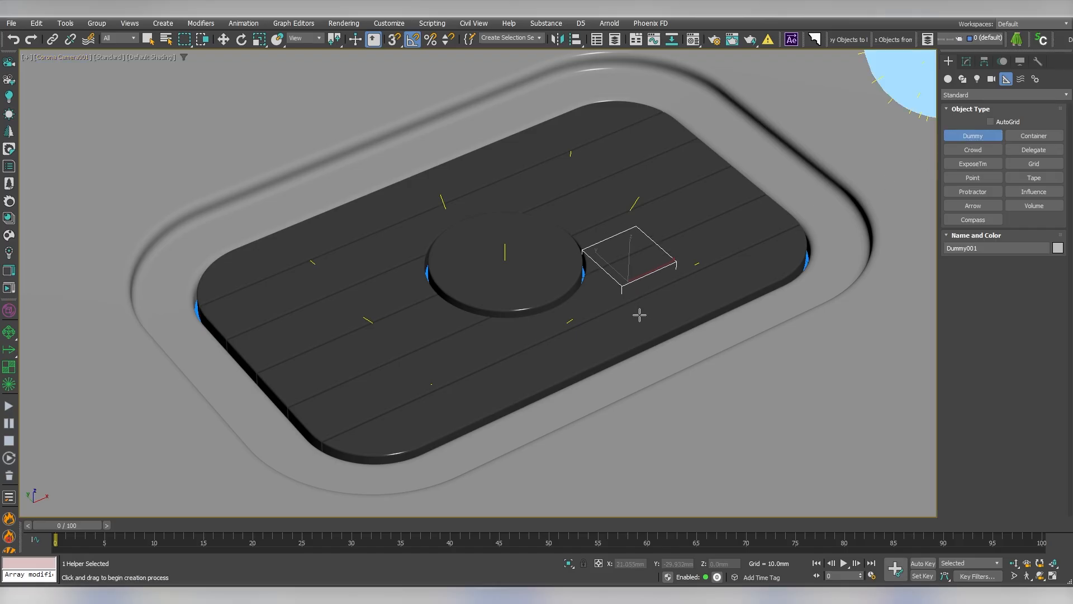
key("w")
left_click(575, 39)
left_click(539, 271)
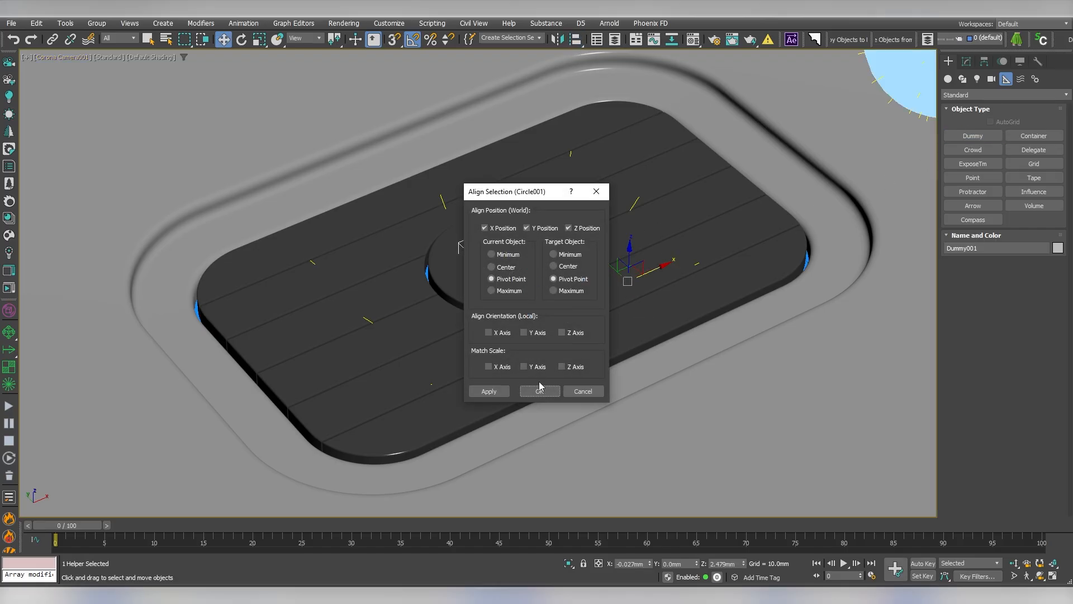
left_click(542, 386)
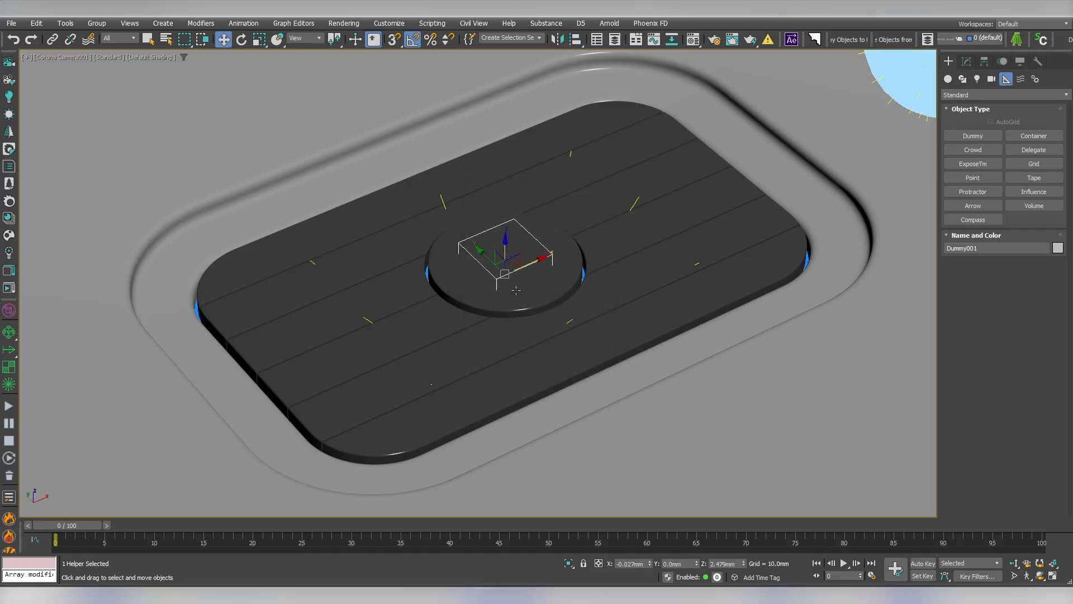
- Link the dummy helper to the round center piece and test that both move together
left_click(51, 40)
left_click_drag(453, 281, 489, 237)
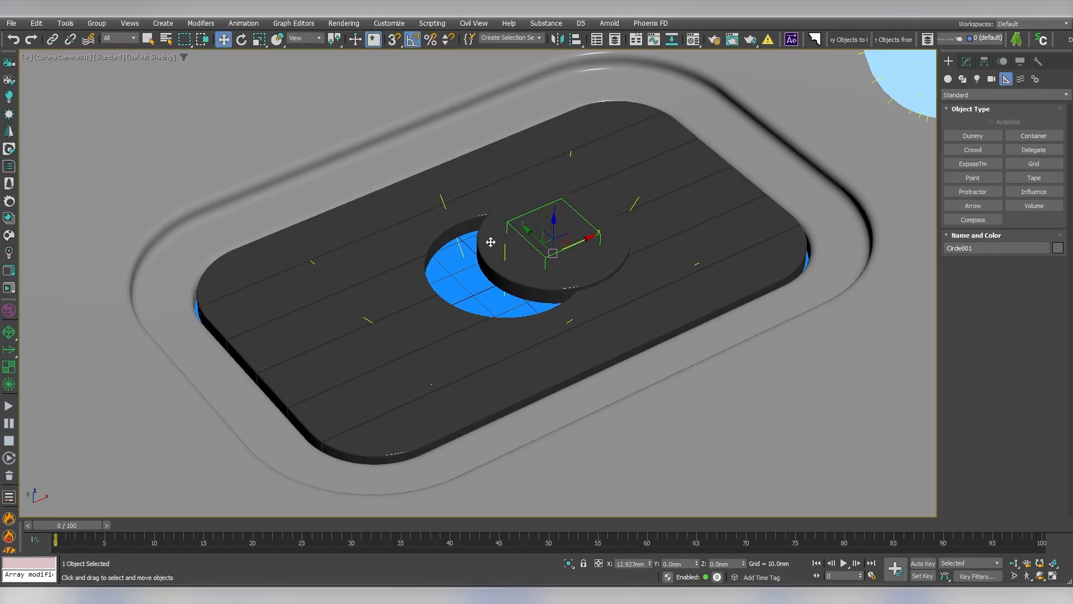
key("w")
- Select the rectangular under-glow light and start the interactive render beside the viewport
left_click(584, 273)
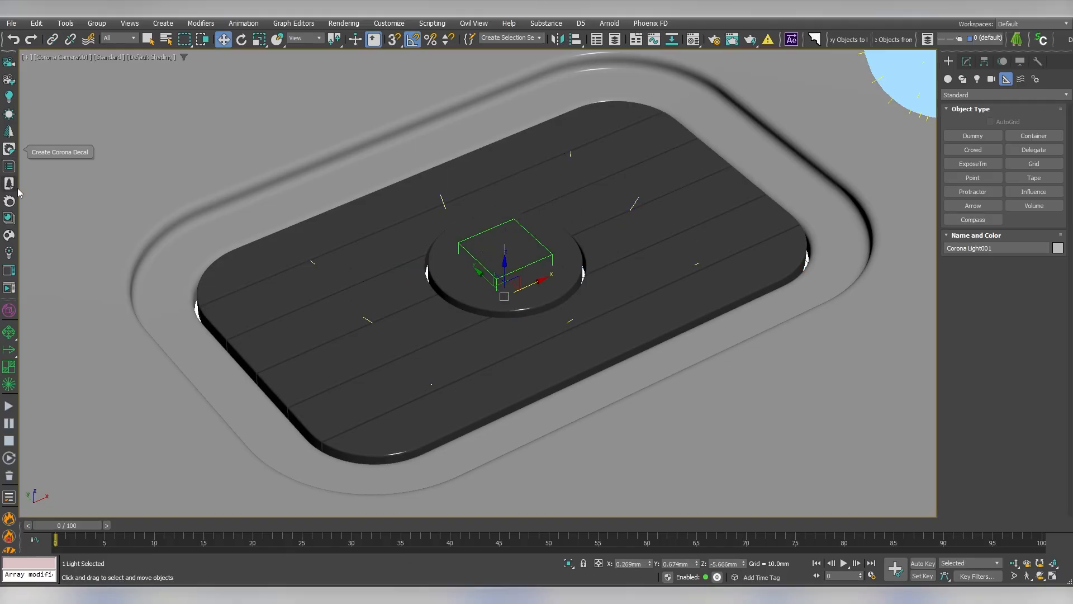
left_click(9, 288)
left_click_drag(798, 77, 897, 77)
- Try raising the round center piece to about Z 8.5 mm
left_click(531, 235)
left_click_drag(506, 247, 507, 223)
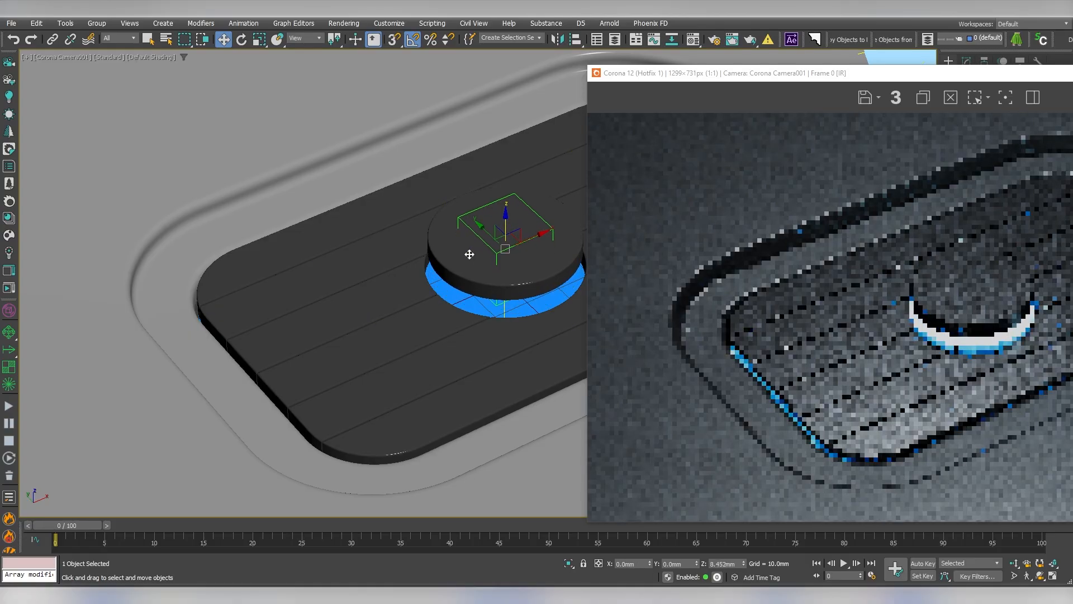
key("ctrl+z")
- Increase the Bevel Profile extrusion of the round center piece to about 6.86 mm
left_click_drag(945, 76, 406, 302)
left_click(966, 61)
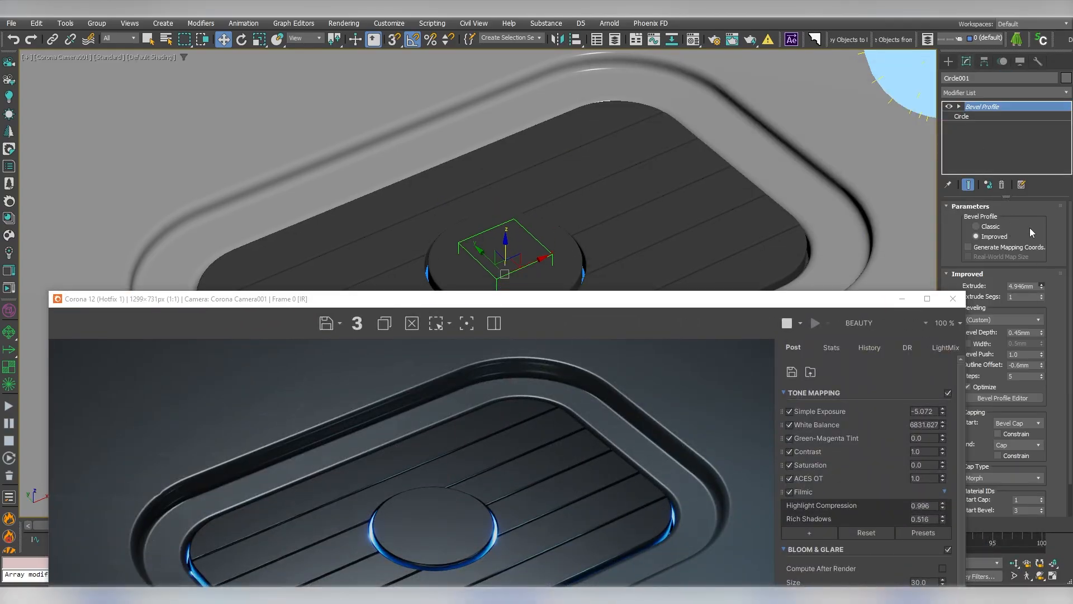
left_click_drag(1032, 233, 1043, 292)
- Try shifting and lifting the thickened round center piece while checking the glow in the render
left_click_drag(506, 240, 575, 268)
key("ctrl+z")
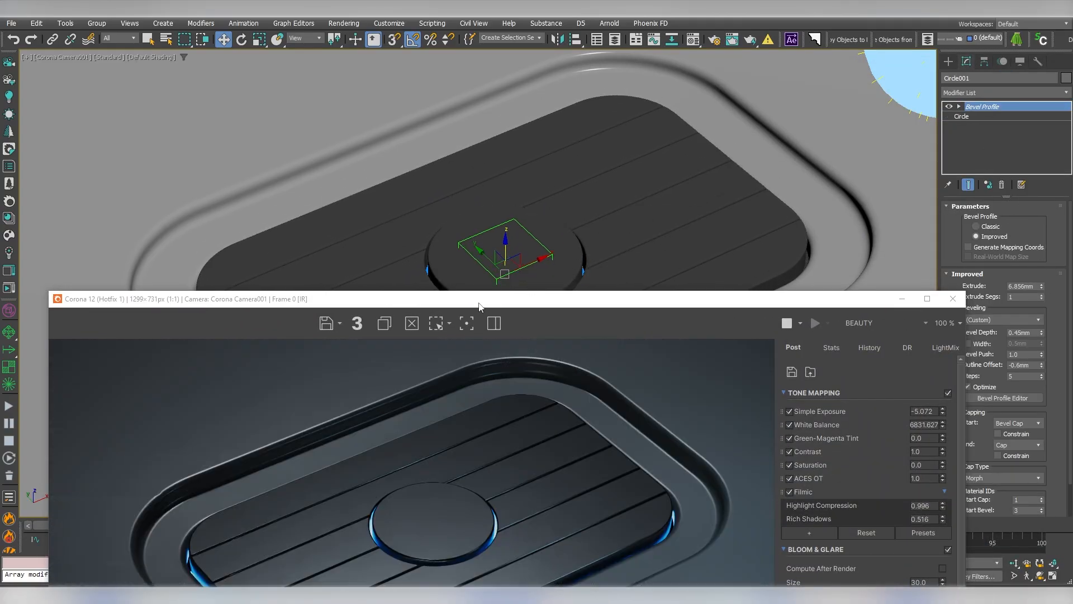
left_click_drag(479, 303, 1022, 109)
left_click_drag(506, 240, 506, 224)
key("ctrl+z")
left_click_drag(911, 110, 341, 284)
- Select the Corona camera, enable depth of field with override focus, and use the dummy helper as the focus object
left_click(63, 57)
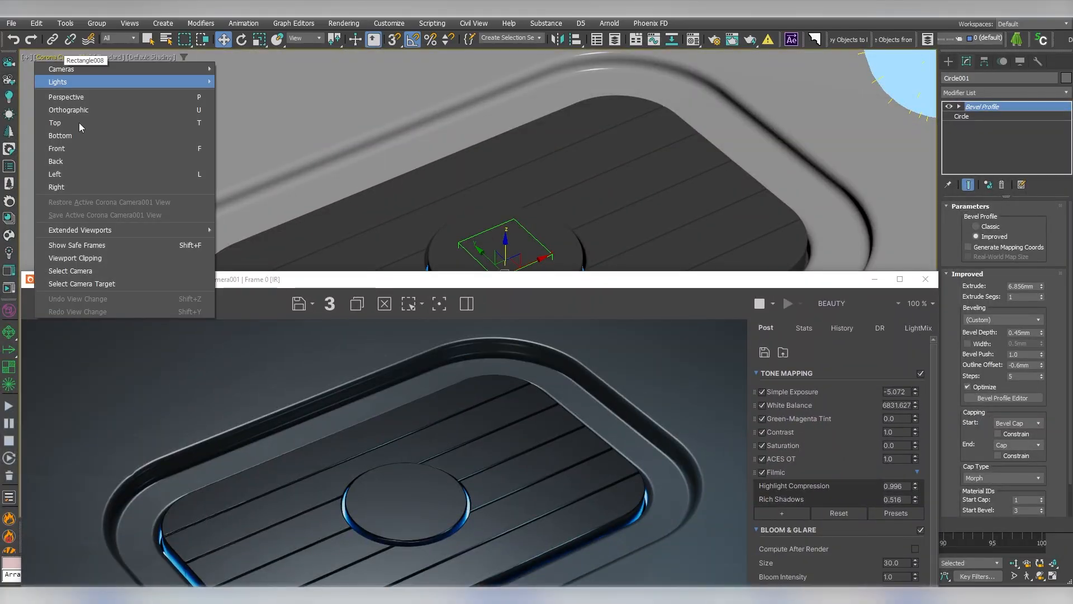
left_click(71, 271)
left_click_drag(695, 279, 601, 298)
scroll(958, 217, "down", 5)
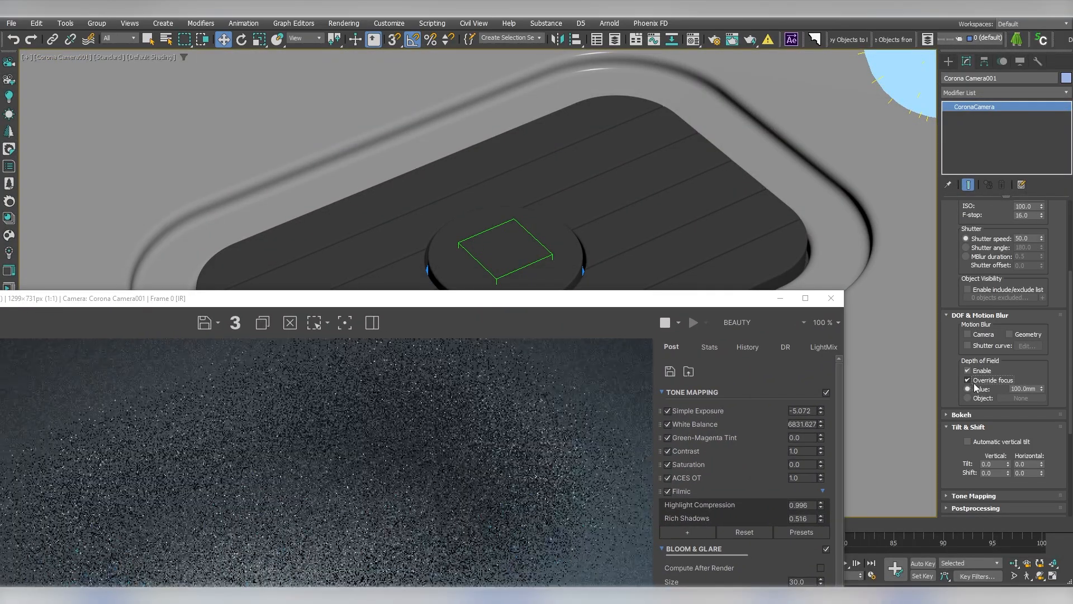
left_click(970, 381)
left_click(968, 398)
left_click(1020, 397)
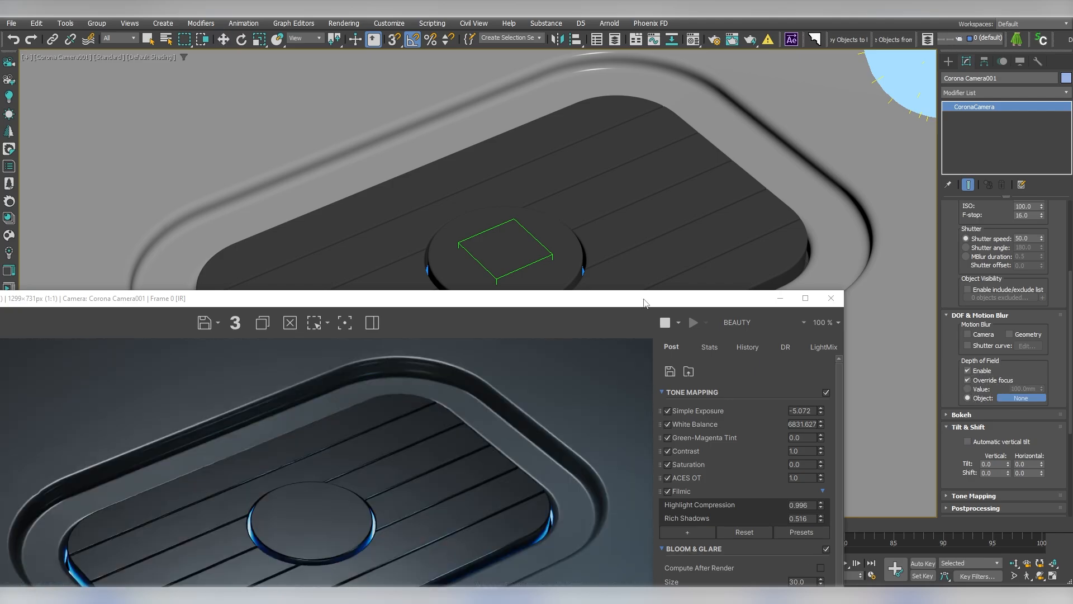
left_click(551, 255)
- Set the camera's F-stop to 2.0 and inspect the depth of field in the render
left_click_drag(527, 303, 593, 110)
scroll(208, 540, "up", 1)
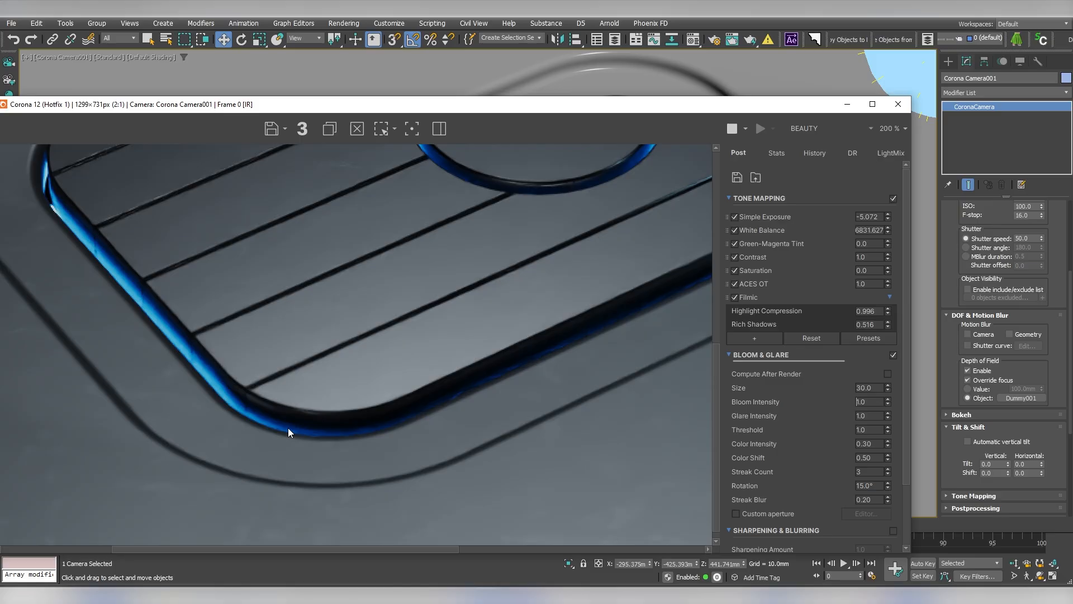
scroll(289, 432, "down", 1)
scroll(1057, 304, "up", 5)
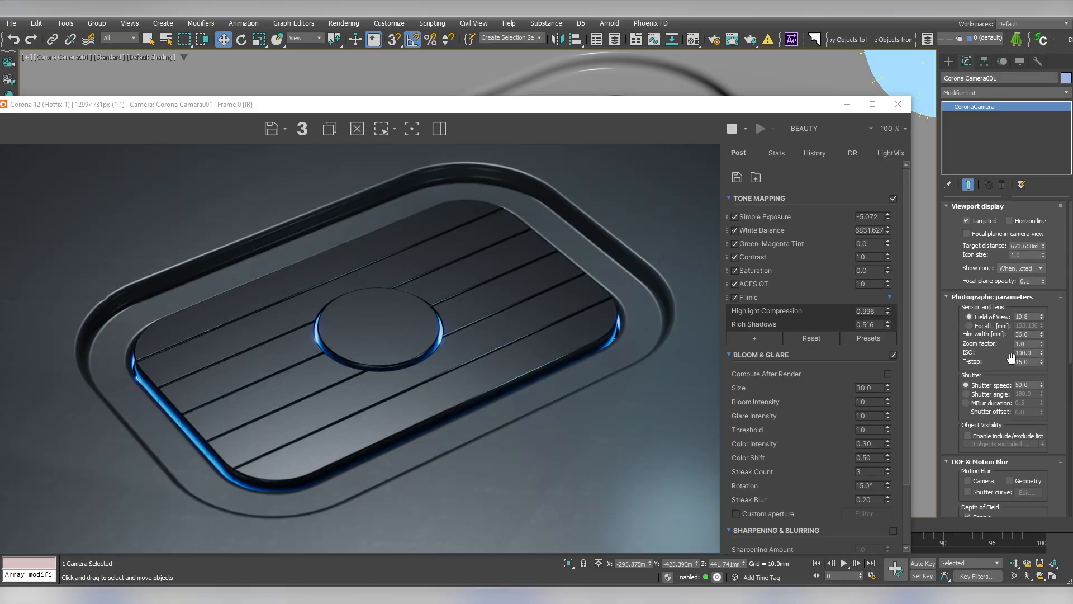
type("2")
key("Return")
scroll(348, 354, "up", 1)
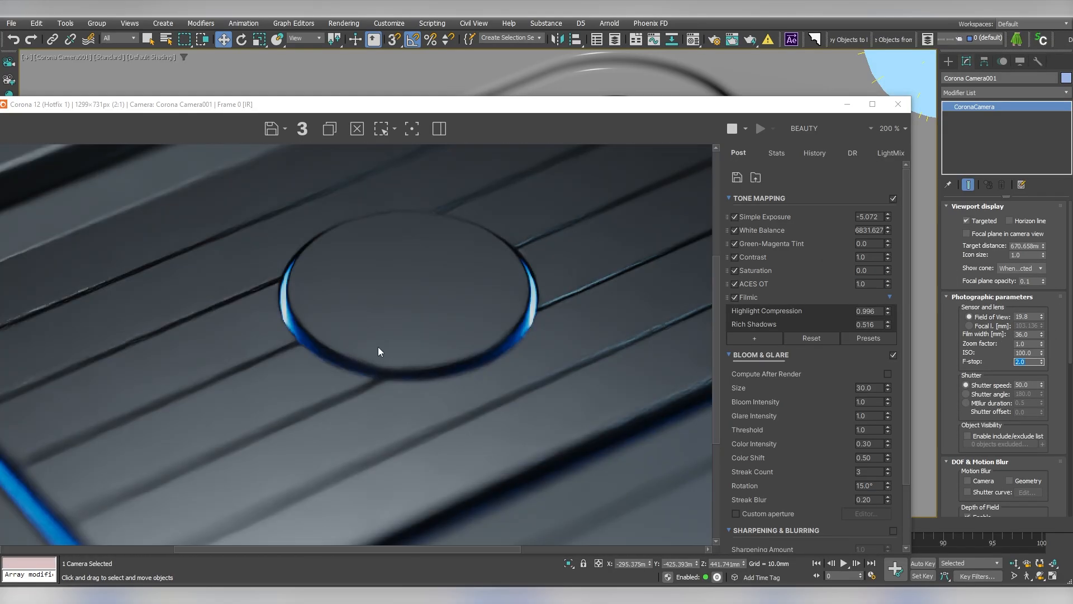
scroll(557, 303, "down", 2)
scroll(557, 302, "up", 1)
- Try moving the focus dummy to the tray's front corner, about X -62.1, Y -35.0 mm
left_click_drag(425, 105, 1072, 85)
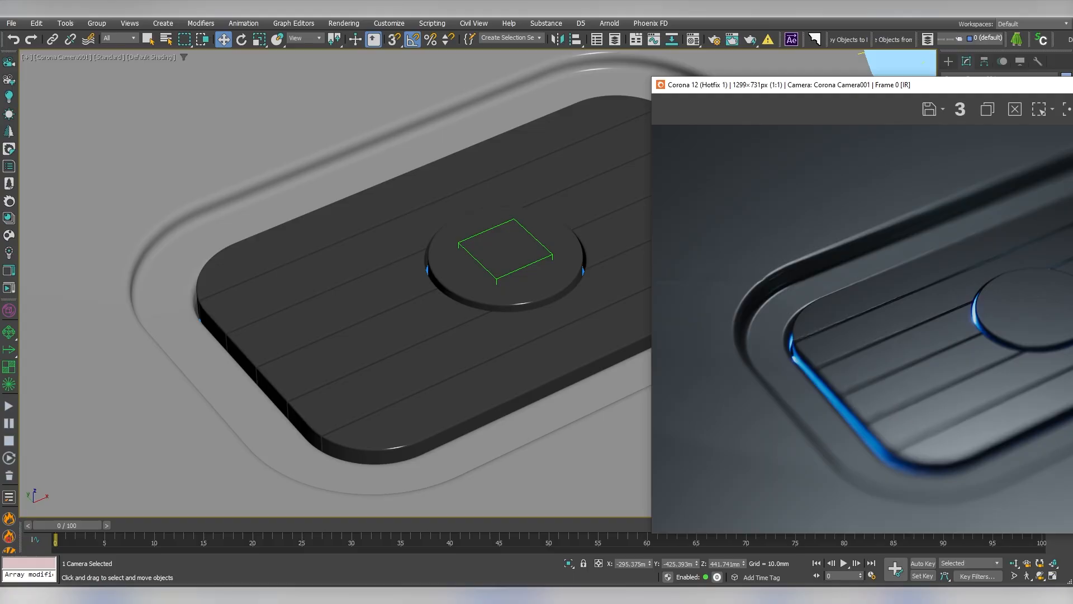
left_click(548, 247)
left_click_drag(548, 246, 416, 417)
scroll(928, 438, "up", 2)
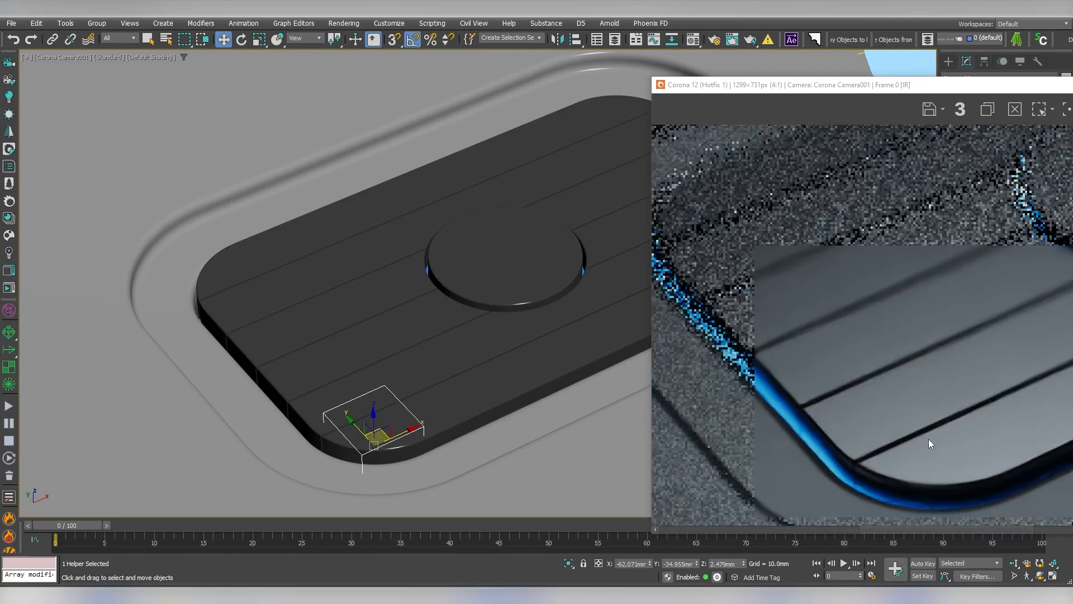
scroll(929, 443, "down", 2)
key("ctrl+z")
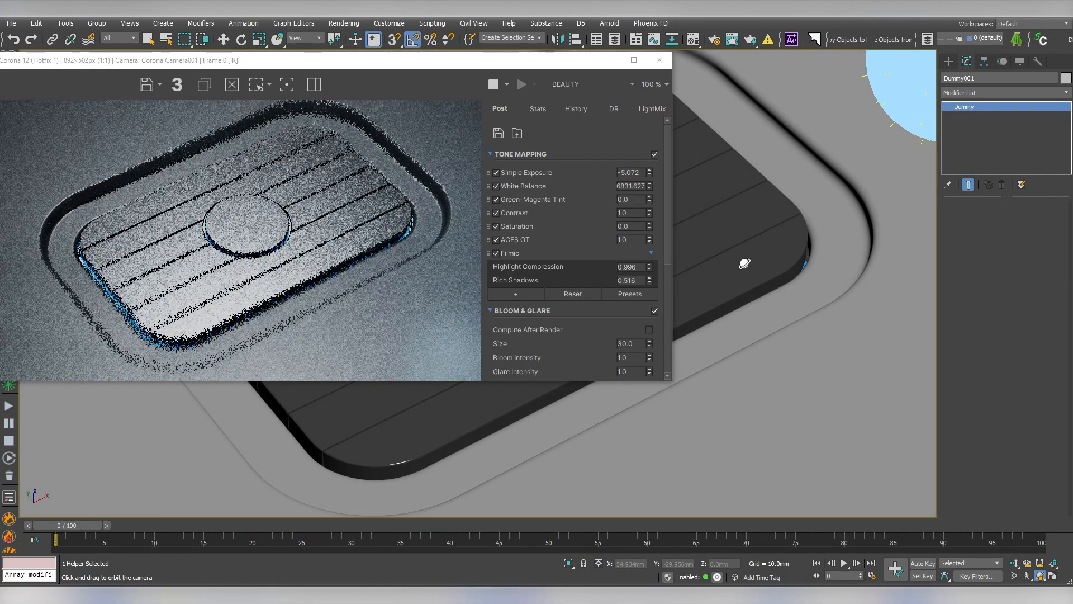
- Lower the rectangular under-glow light to about Z -15.9 mm and set its direct input color to deep blue, 1366FF
left_click_drag(538, 85, 893, 108)
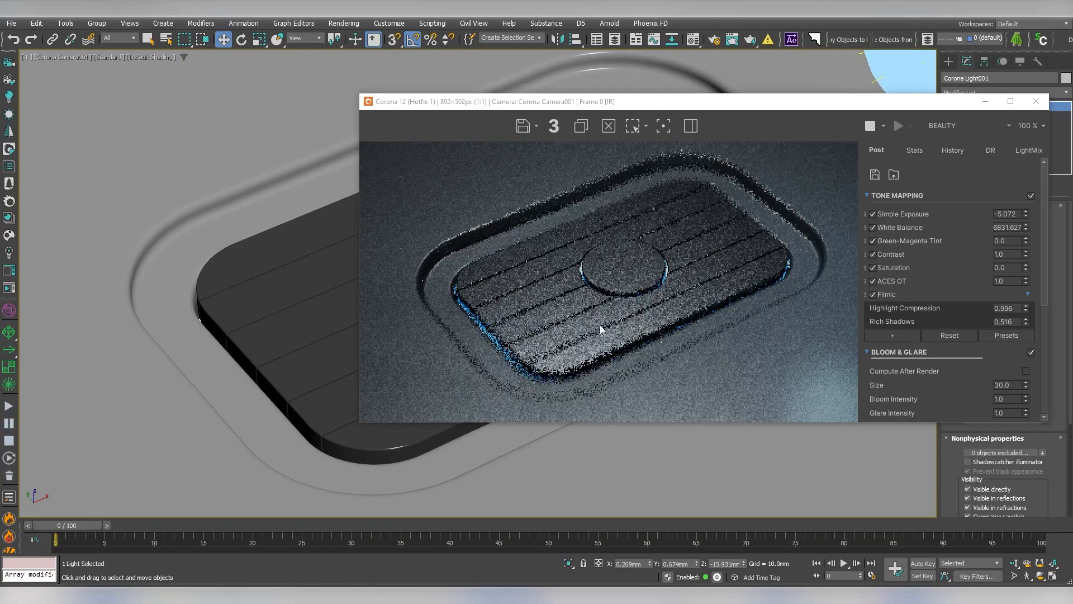
left_click_drag(881, 103, 708, 88)
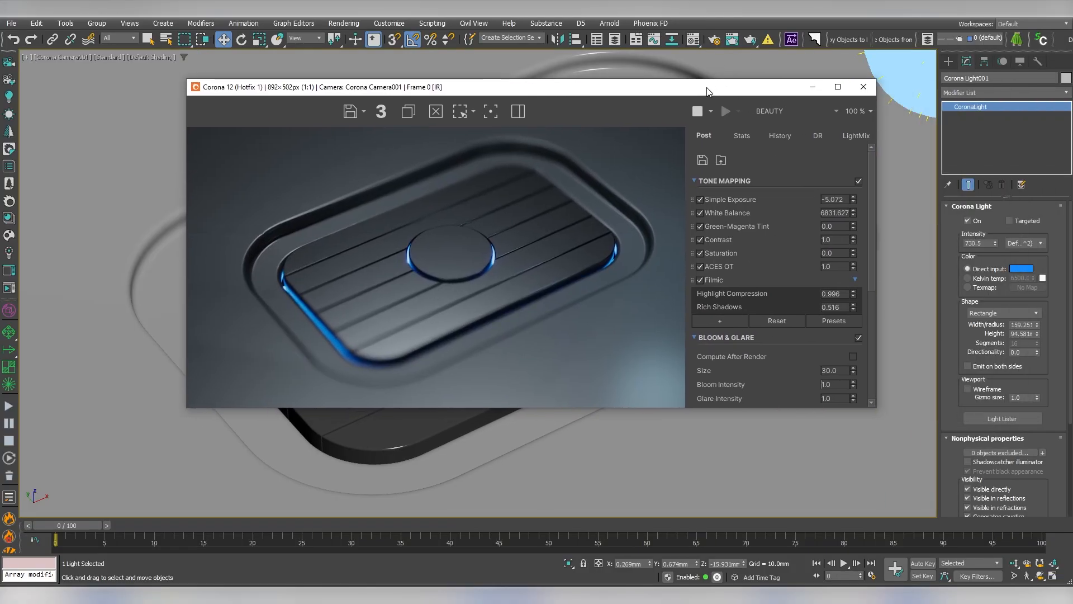
left_click(1023, 269)
left_click_drag(804, 161, 805, 161)
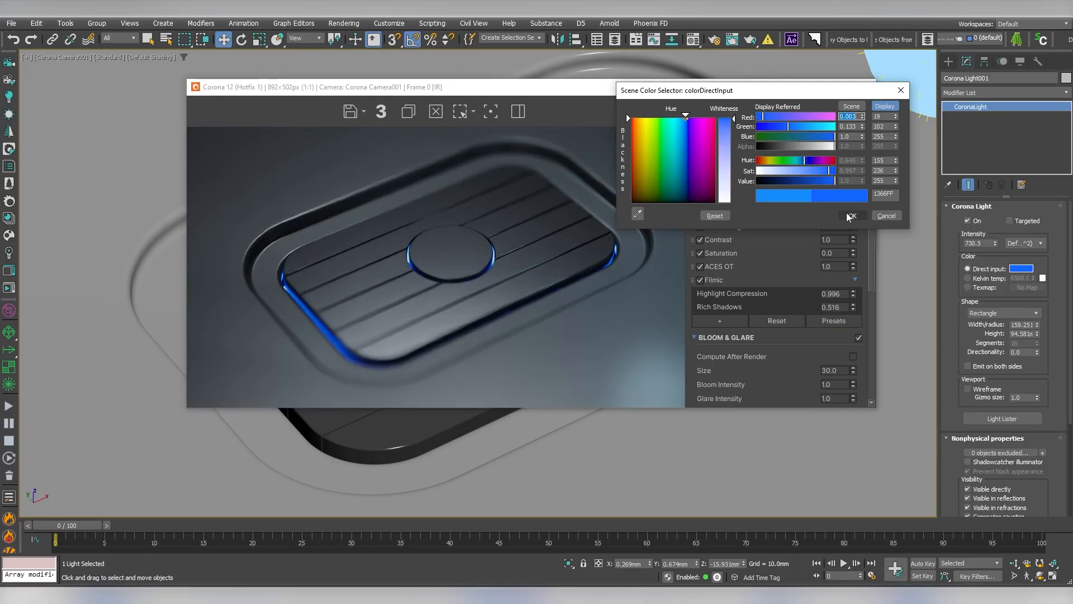
left_click(853, 216)
- Raise the tone mapping white balance to about 7191 and the contrast to about 4.36
left_click_drag(853, 208, 847, 587)
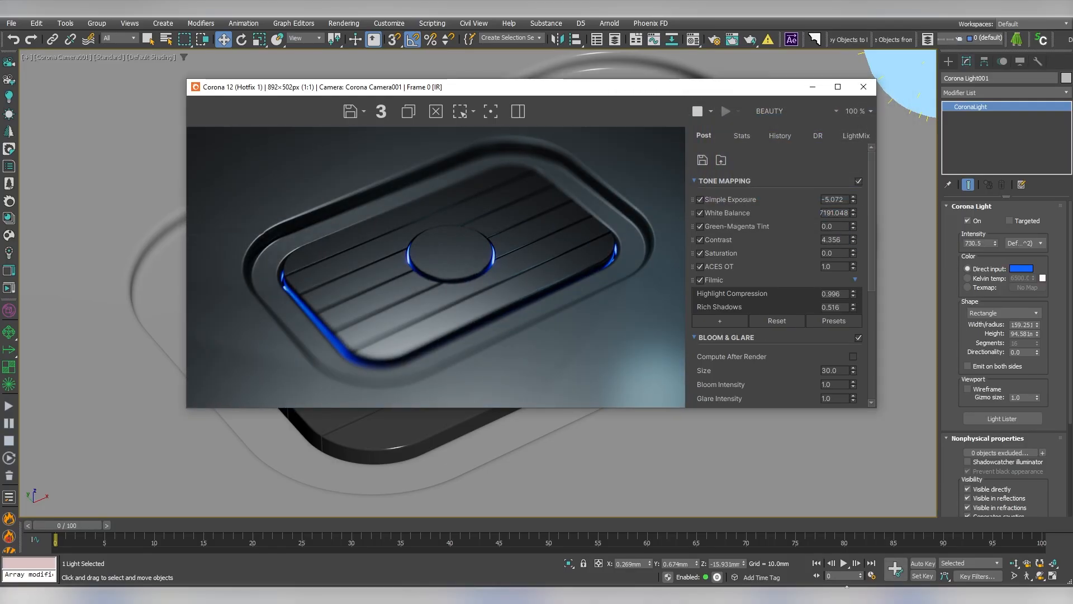
- Set the bump amount of the 02 - Default material to 0.2 and the tone mapping contrast to about 4.2
left_click(694, 40)
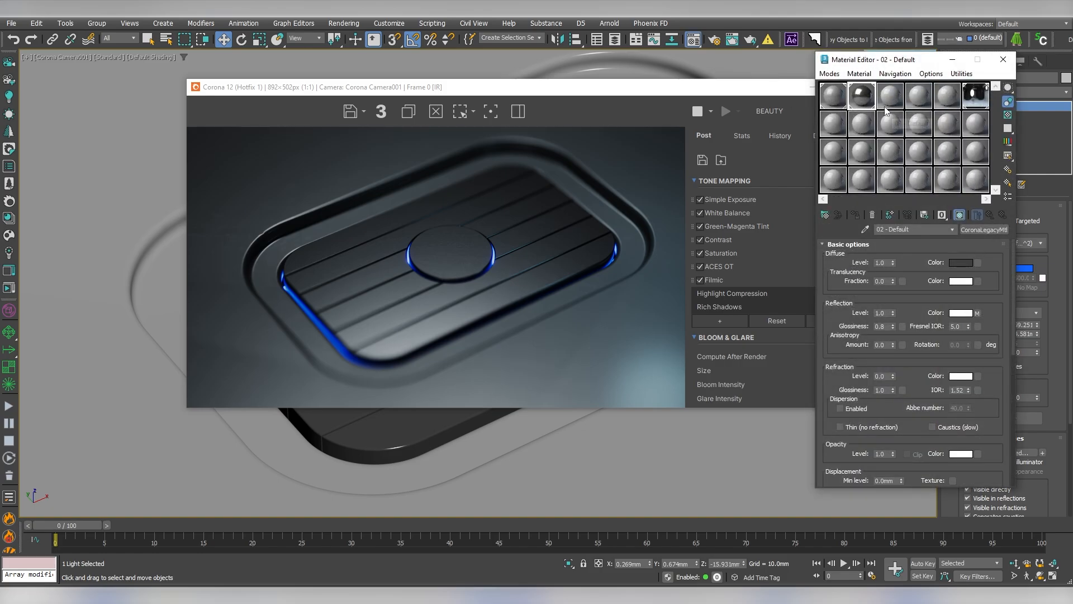
scroll(902, 273, "down", 10)
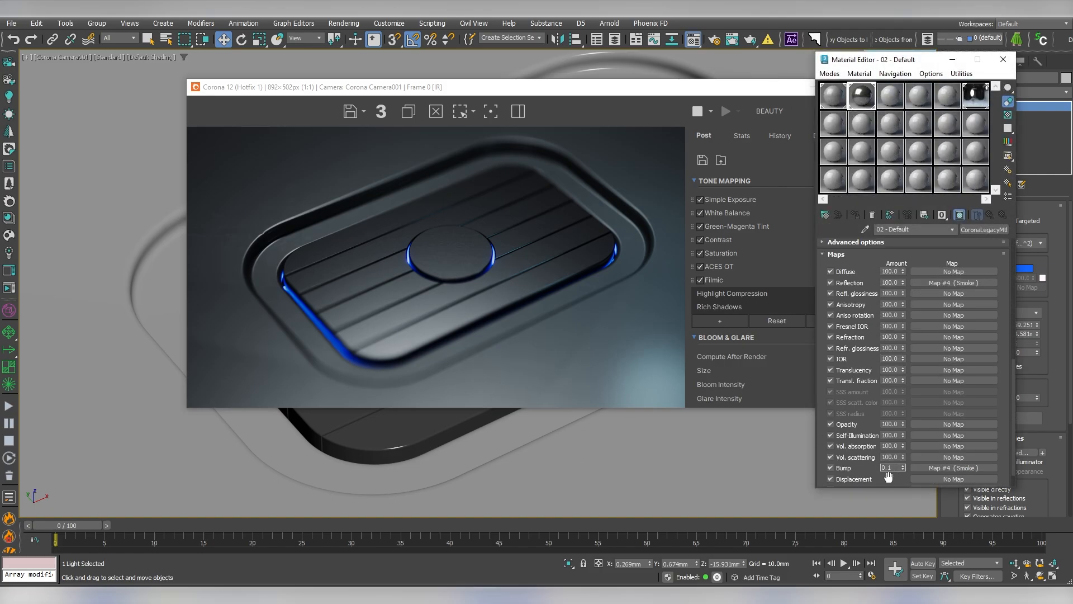
key("Return")
left_click(561, 233)
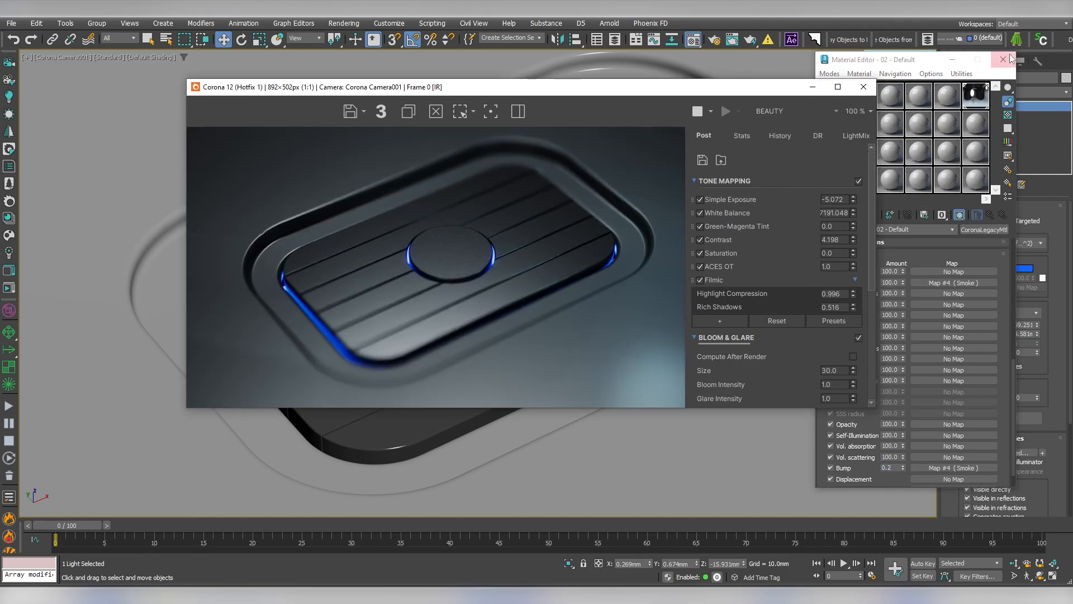
left_click(1004, 59)
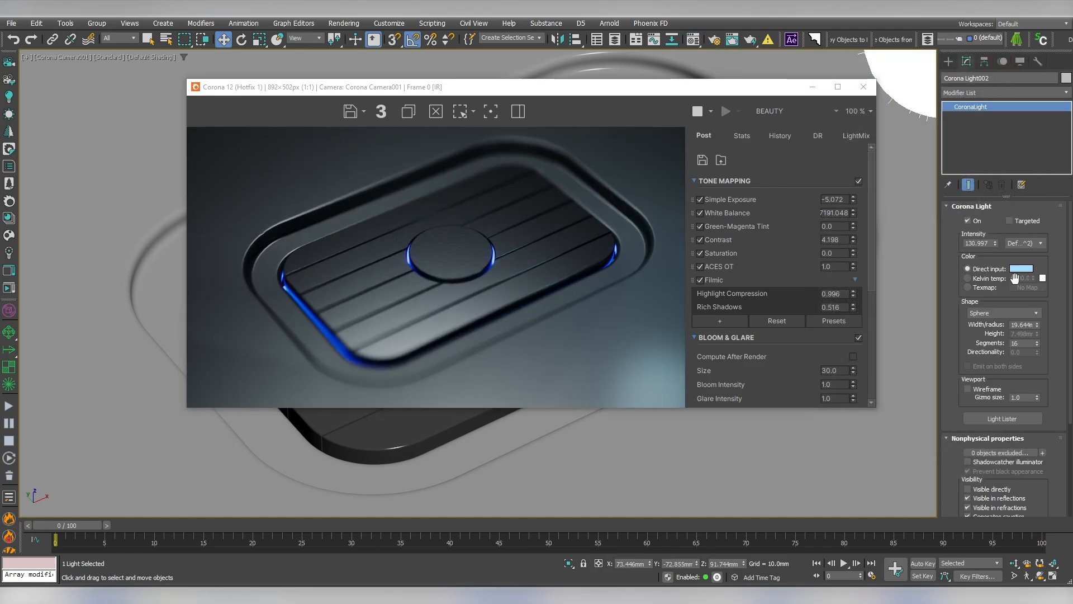
- Set the sphere light's direct input color to a more saturated light blue, 62BBFF
left_click(1022, 269)
left_click_drag(894, 205, 929, 202)
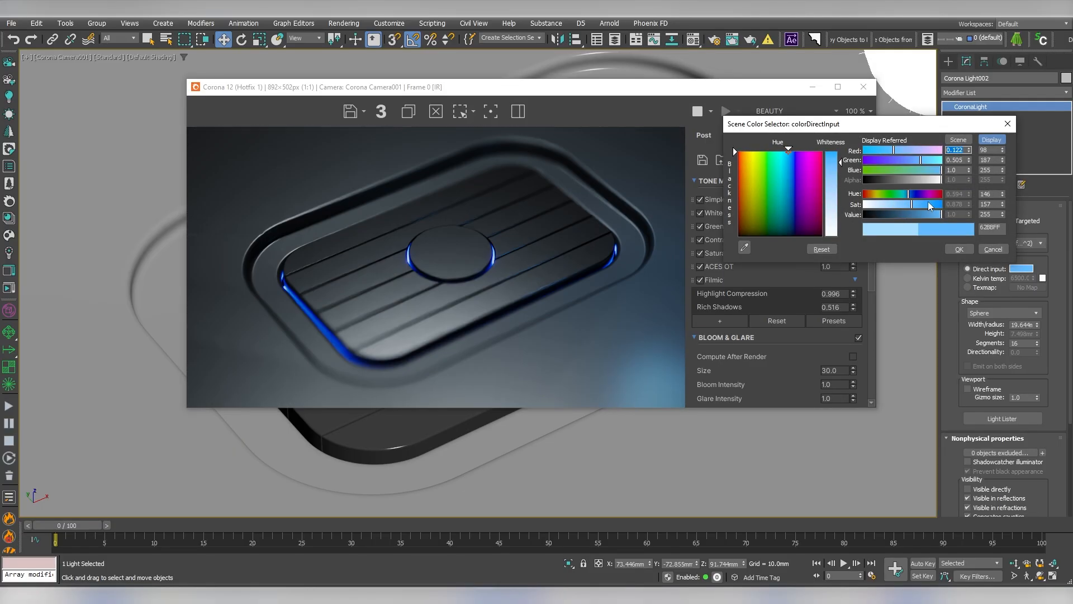
left_click(958, 249)
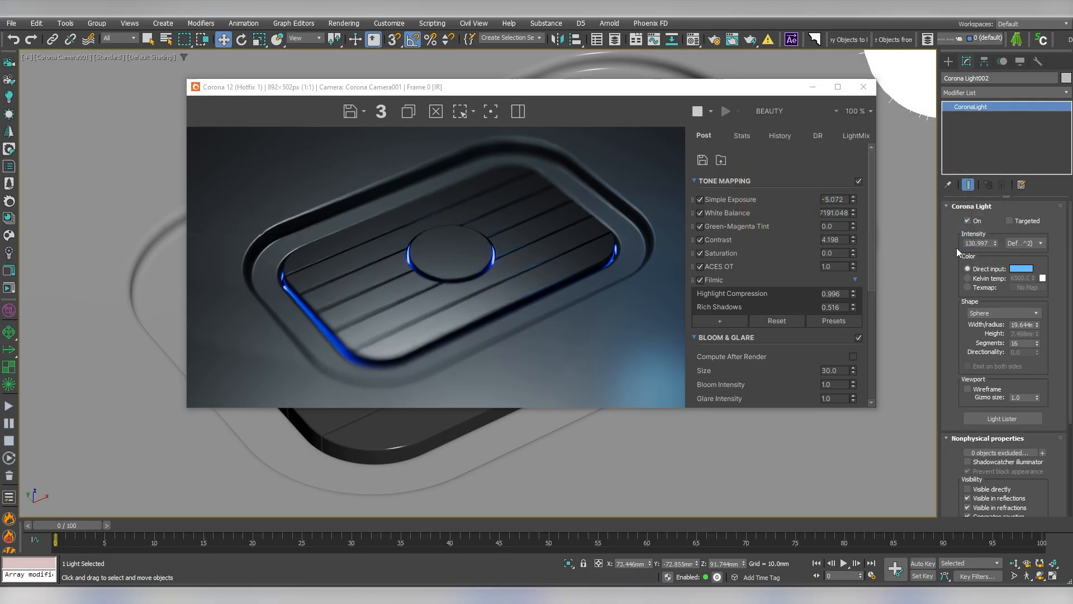
- Raise the tone mapping simple exposure to about -4.91 and close the material editor and render window
left_click(695, 39)
left_click(825, 190)
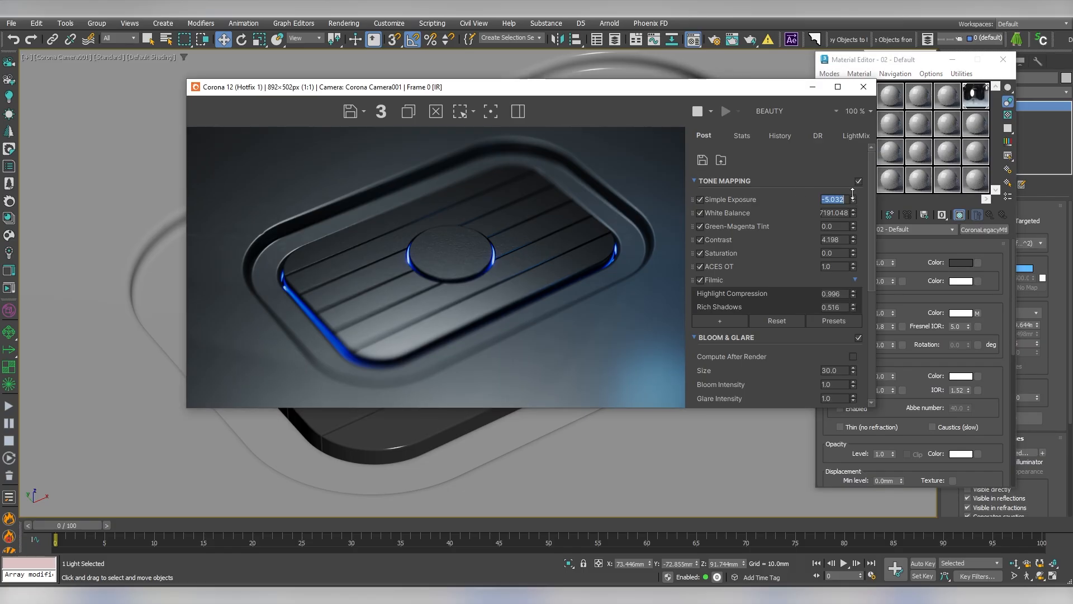
left_click_drag(852, 192, 852, 191)
left_click(1004, 59)
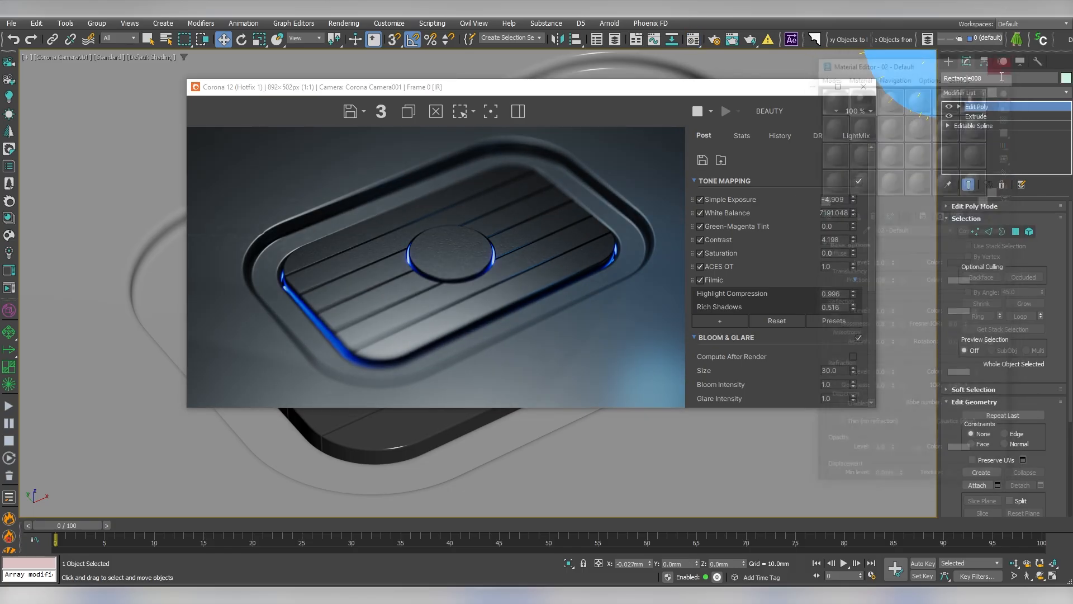
left_click_drag(631, 87, 780, 130)
left_click(1012, 130)
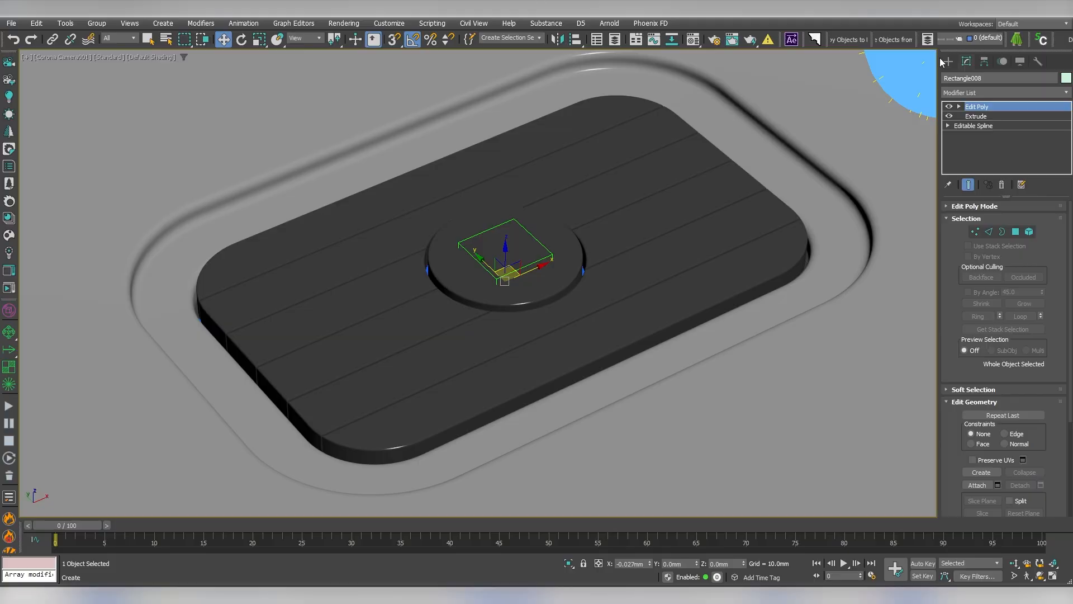
- Create a second dummy helper beside the disc and align it to the disc's center
left_click(949, 61)
left_click(973, 136)
left_click_drag(680, 229, 690, 261)
right_click(690, 262)
key("alt+a")
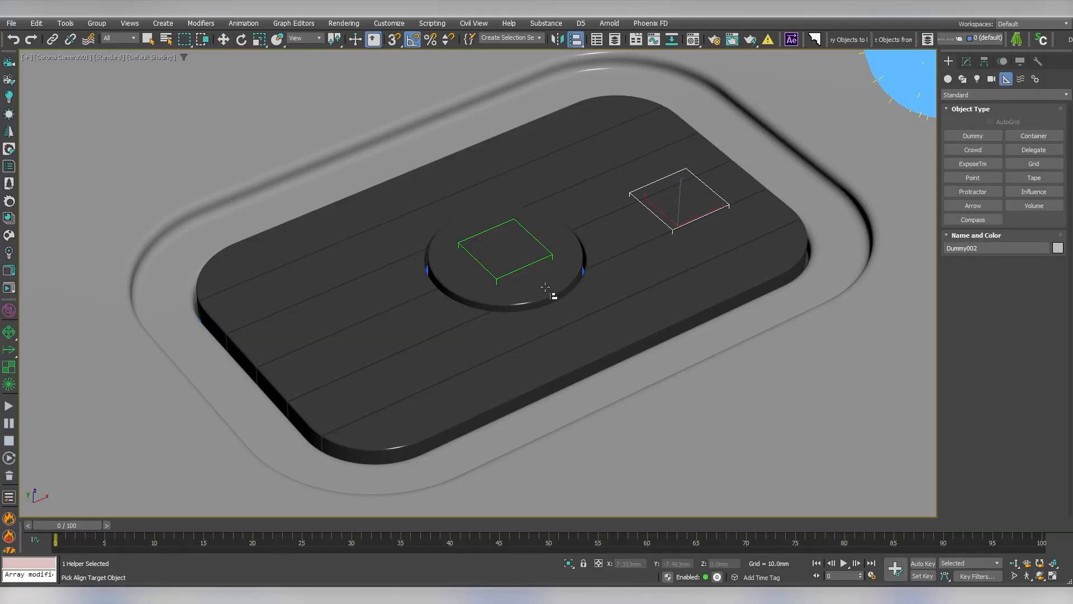
left_click(547, 258)
key("Return")
- Scale the new dummy up uniformly so its box extends well beyond the central disc
key("r")
left_click_drag(504, 267, 493, 178)
right_click(493, 178)
left_click(500, 186)
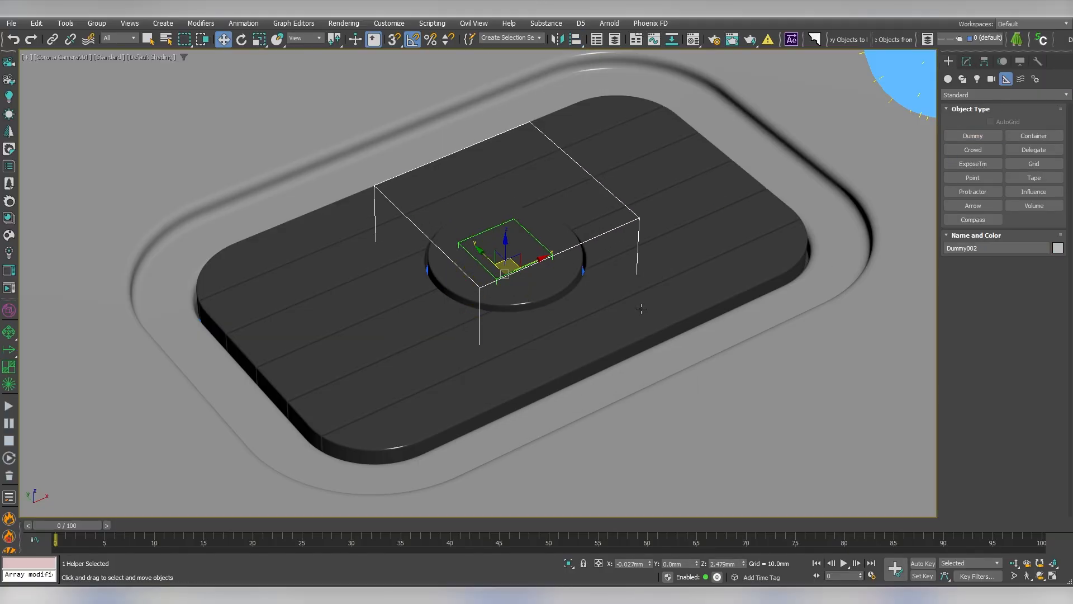
- Link the inner plate and disc objects to the enlarged dummy as their parent
left_click(641, 309)
left_click_drag(535, 274, 536, 241)
key("ctrl+z")
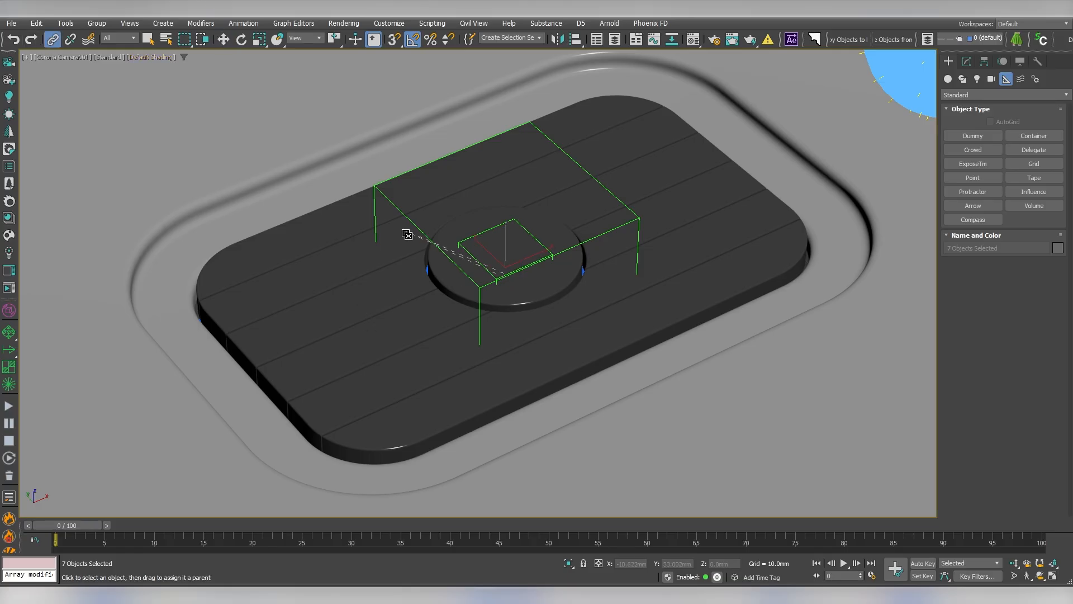
left_click(412, 223)
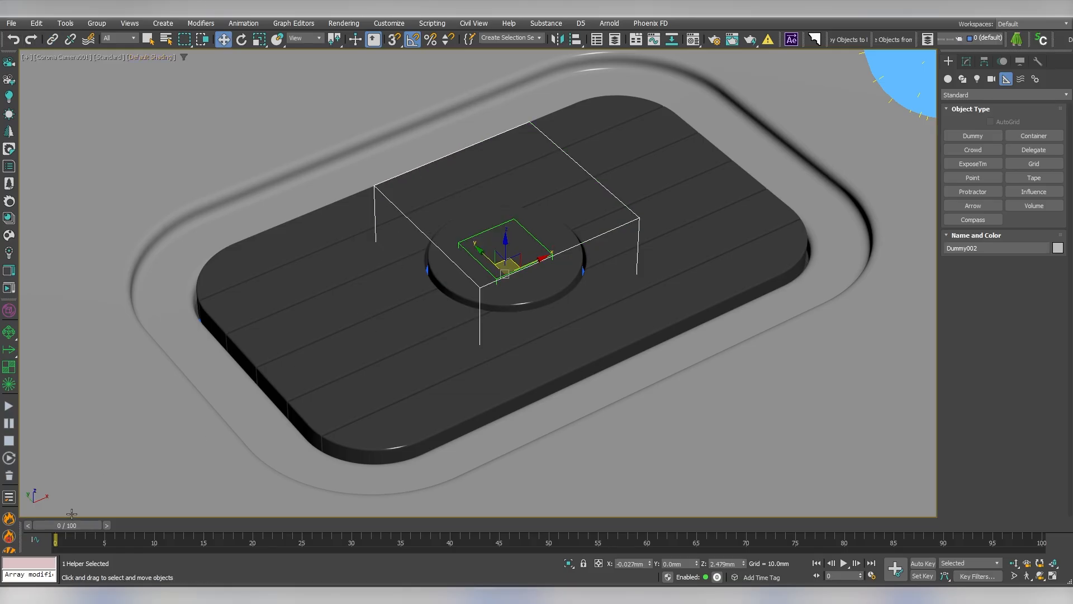
- Turn on automatic keying at frame 30 and lower the large dummy to about Z 2.11 mm
left_click_drag(71, 531, 360, 546)
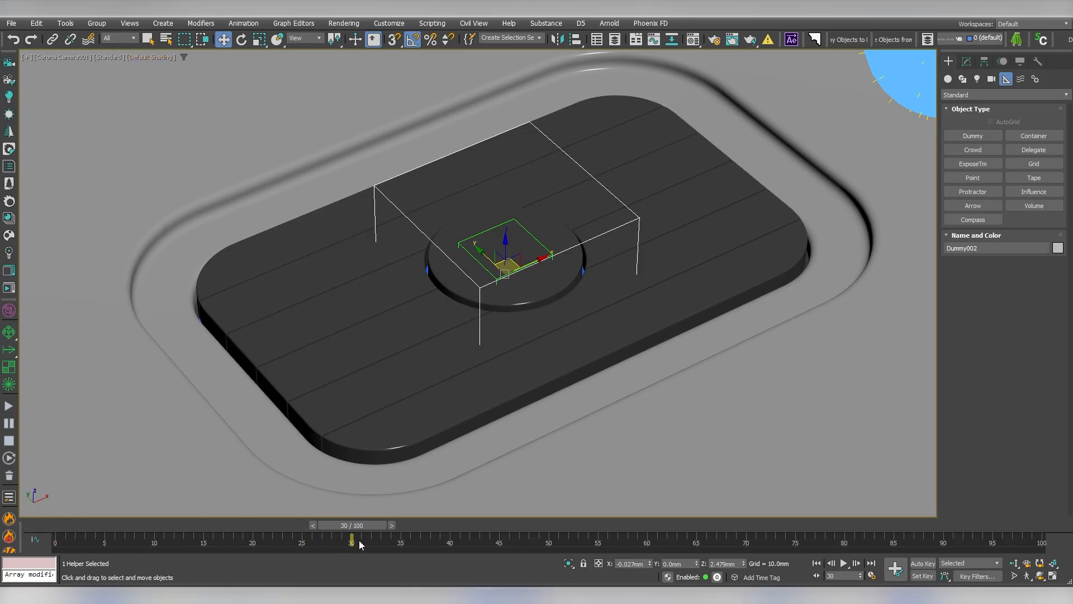
left_click(912, 565)
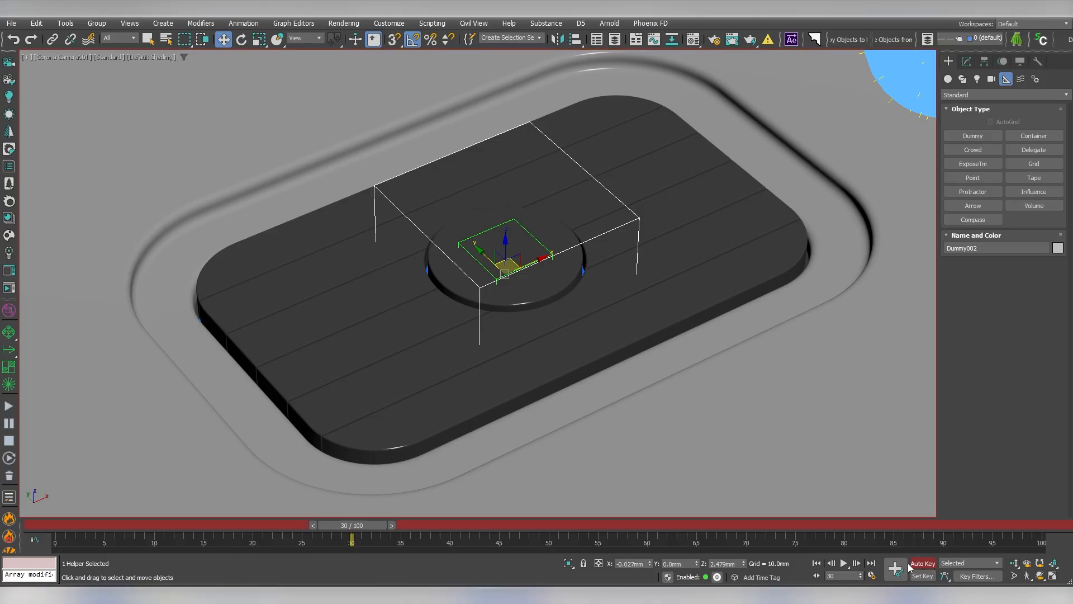
left_click_drag(508, 241, 512, 240)
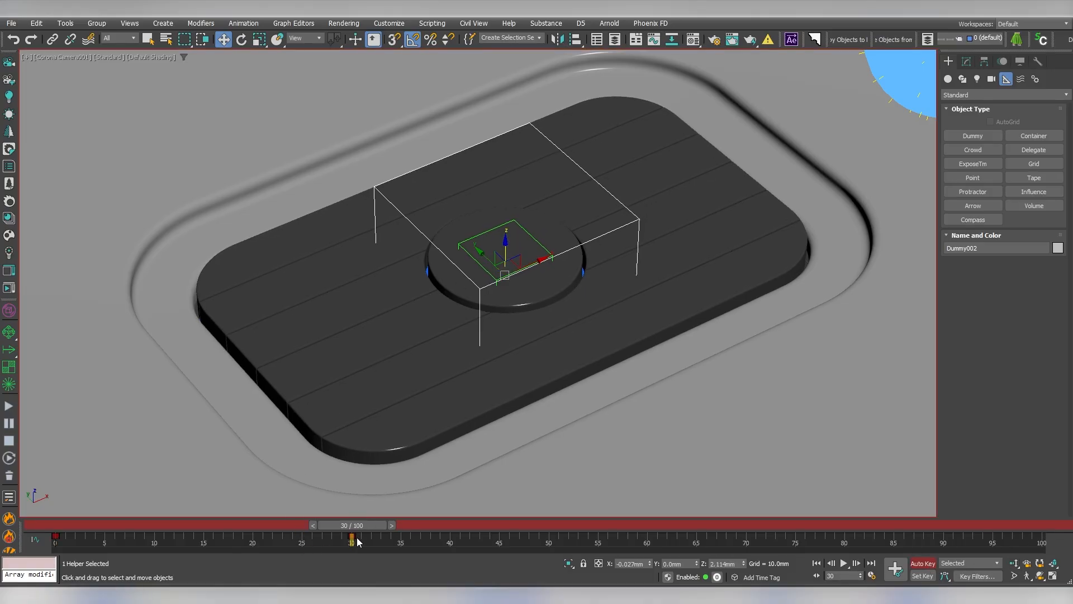
- Key the large dummy at frame 30 and raise it to about Z 5.33 mm at frame 0
mouse_move(363, 528)
left_mouse_down()
mouse_move(339, 516)
mouse_move(366, 513)
left_mouse_up()
left_click(890, 565)
key("Home")
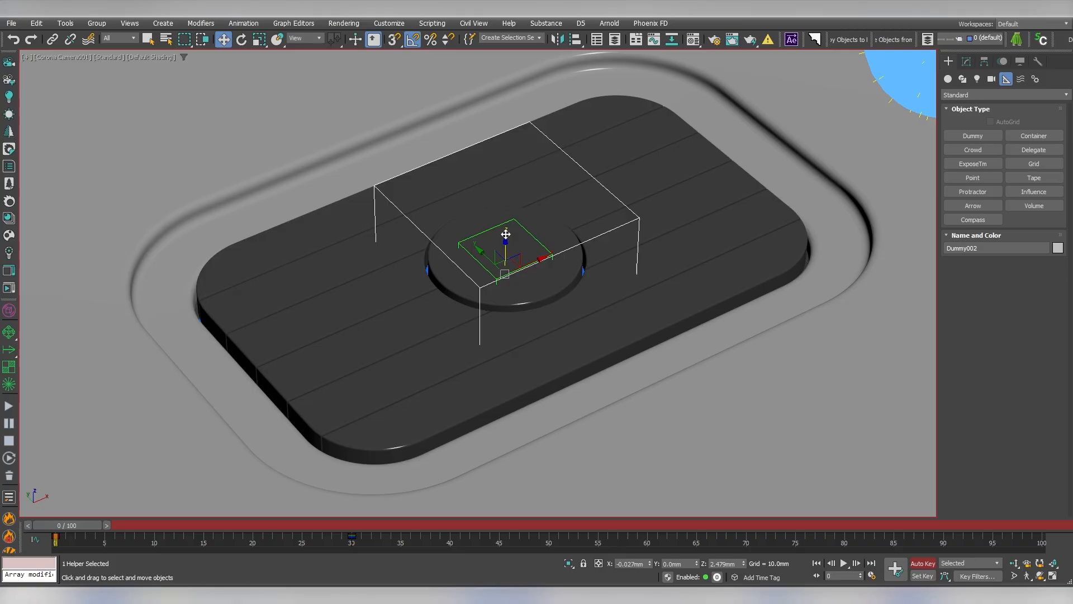
left_click_drag(506, 241, 508, 232)
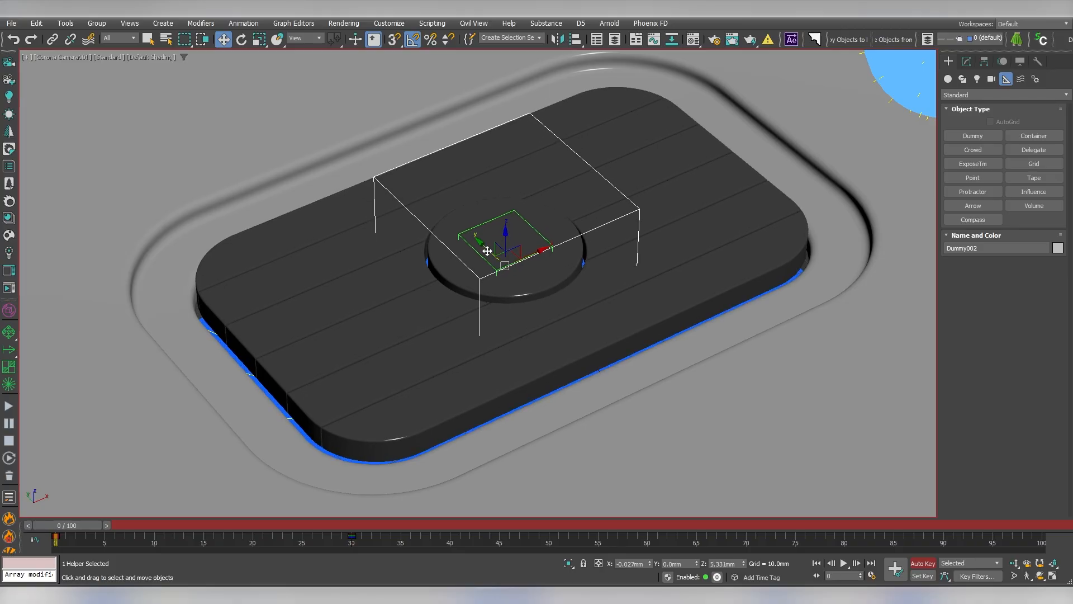
- Adjust the tangents of the large dummy's position keys in the Curve Editor and play the animation
right_click(345, 310)
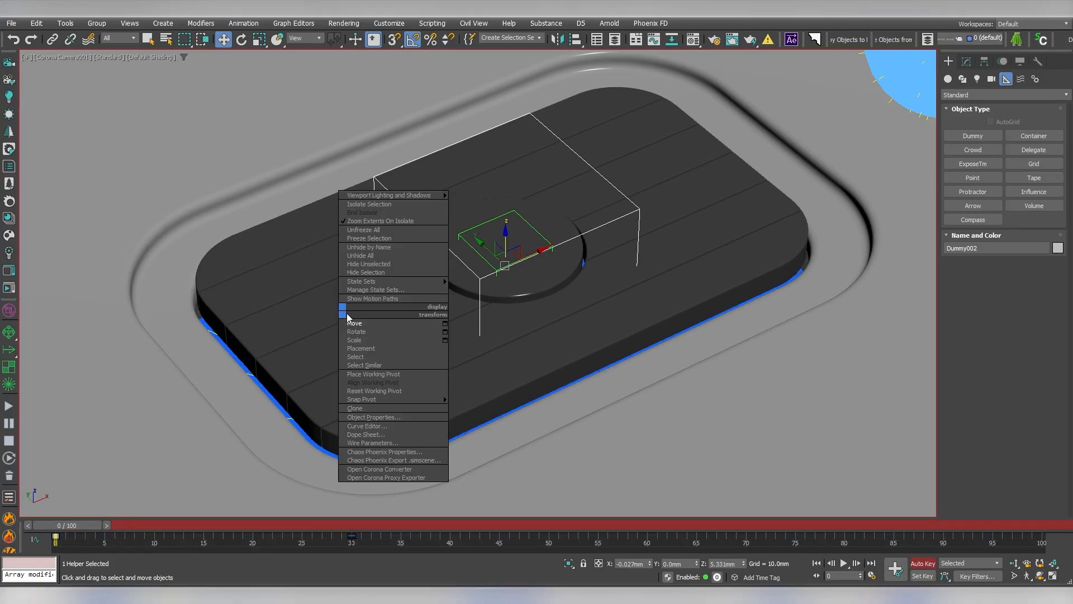
left_click(361, 426)
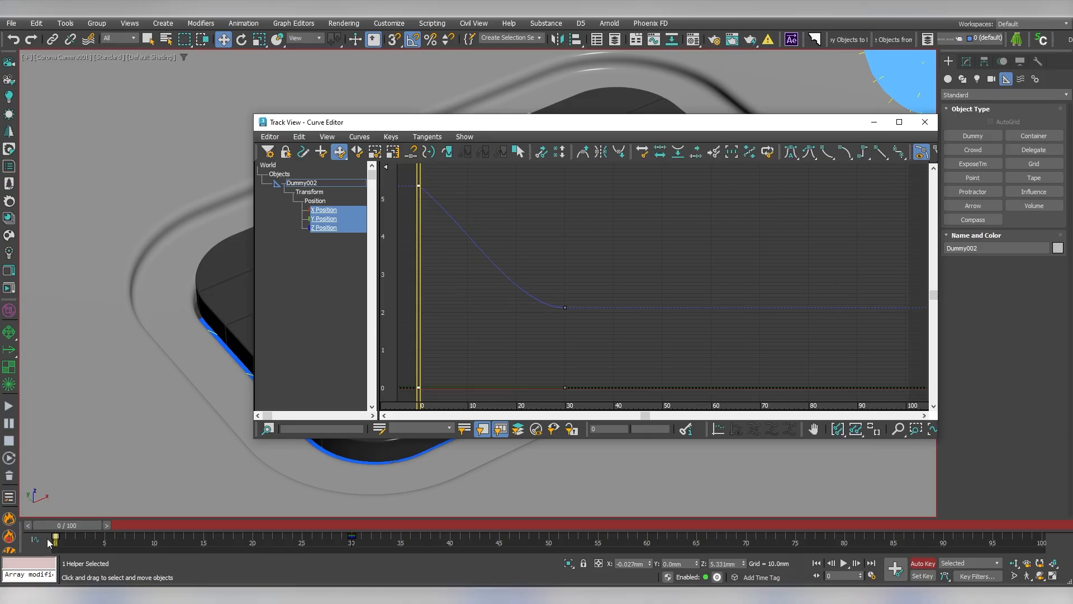
left_click(584, 154)
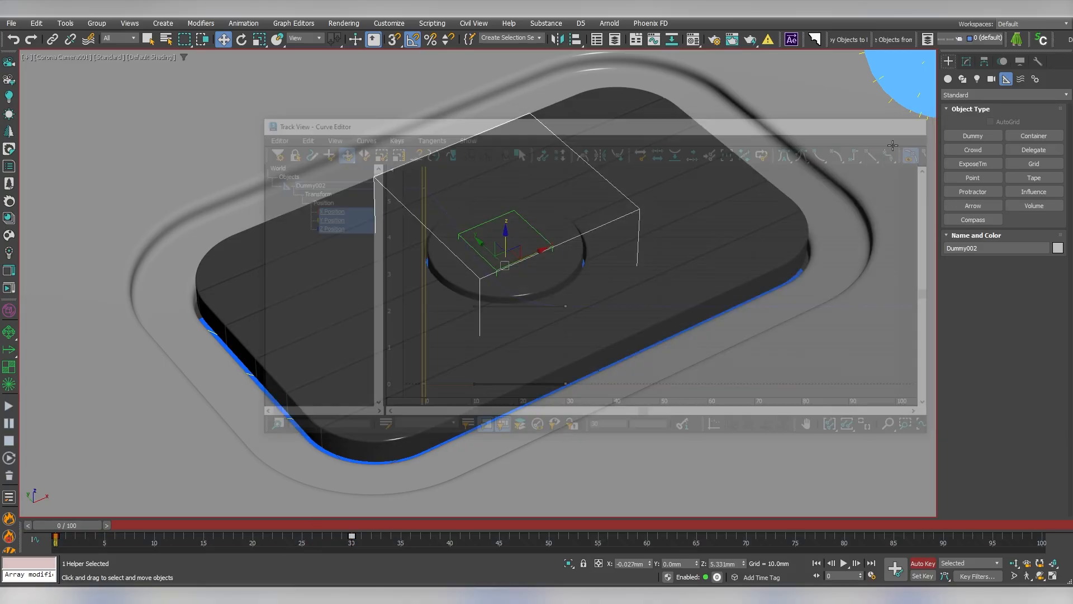
left_click(842, 562)
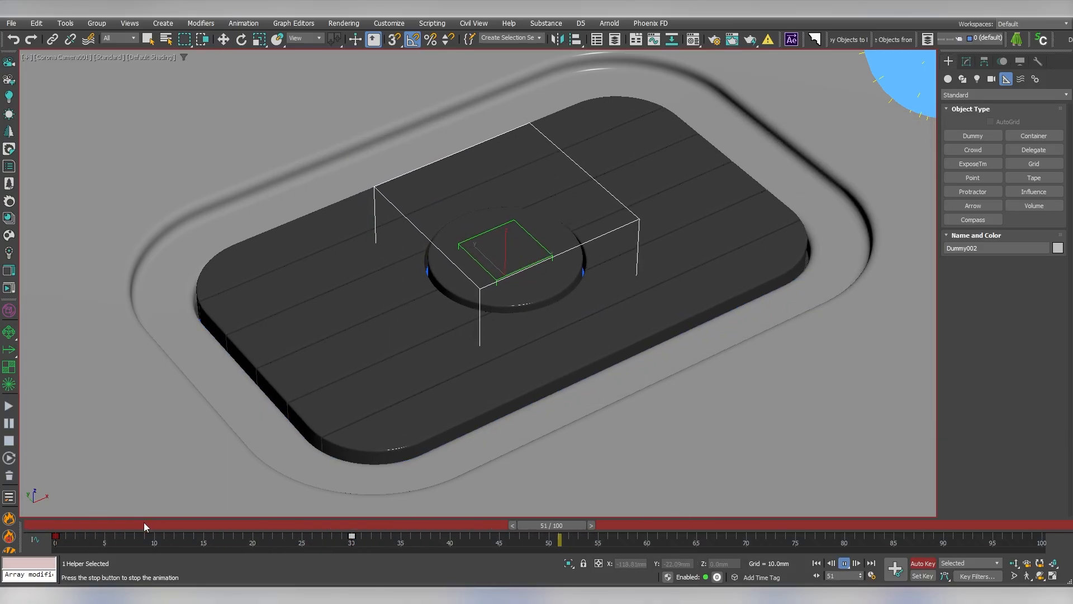
- Keyframe the central disc at frame 40 and raise it about 6.3 mm at frame 0
left_click_drag(143, 525, 73, 525)
left_click(448, 262)
left_click(896, 569)
left_click_drag(506, 231, 503, 213)
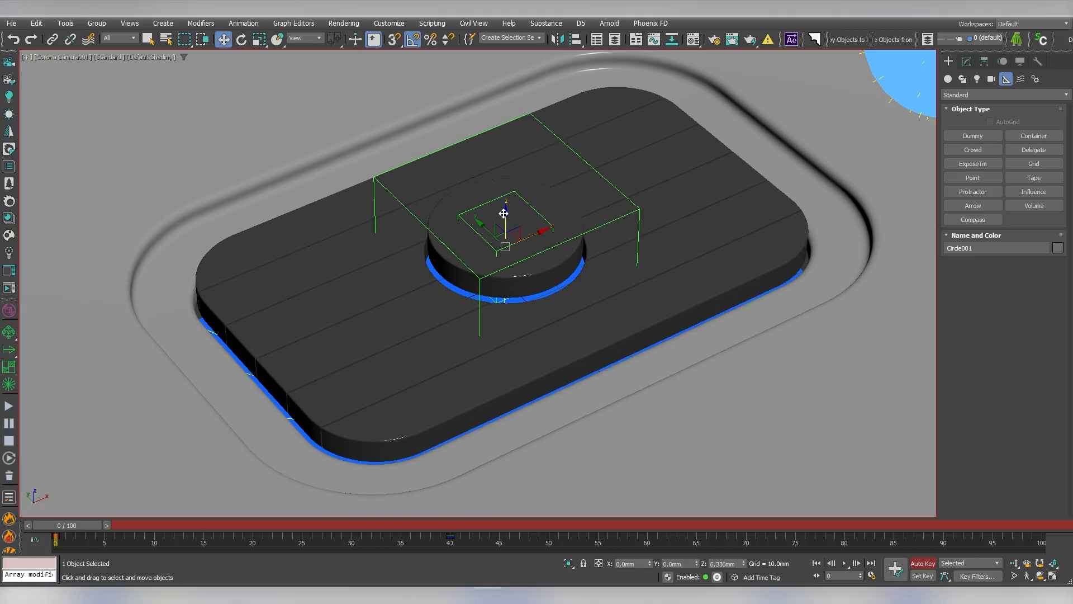
- Adjust the tangents of the disc's position keys in the Curve Editor, and play the animation before returning to its first frame
right_click(546, 251)
left_click(559, 381)
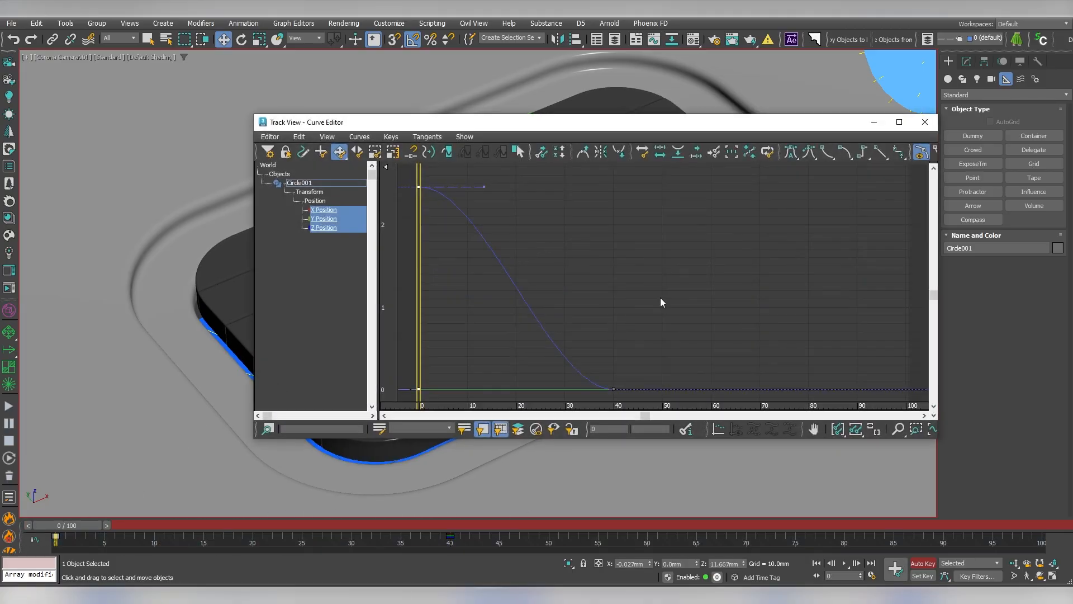
left_click(450, 538)
left_click(584, 152)
left_click(925, 122)
left_click(844, 563)
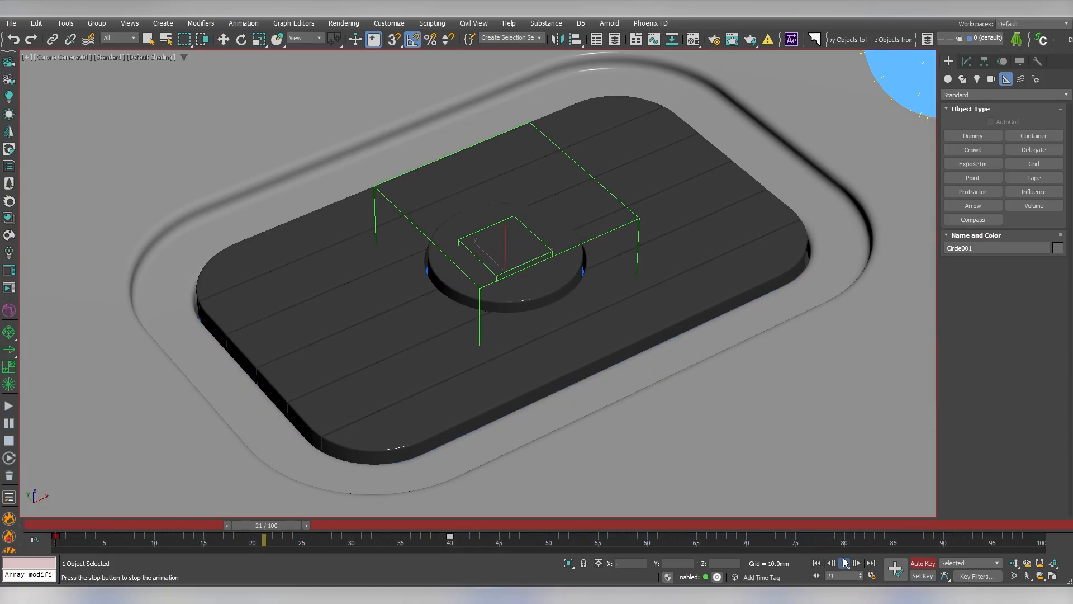
key("Home")
- Select the Corona camera, go to frame 50 and set the animation's end time to 50
left_click(62, 57)
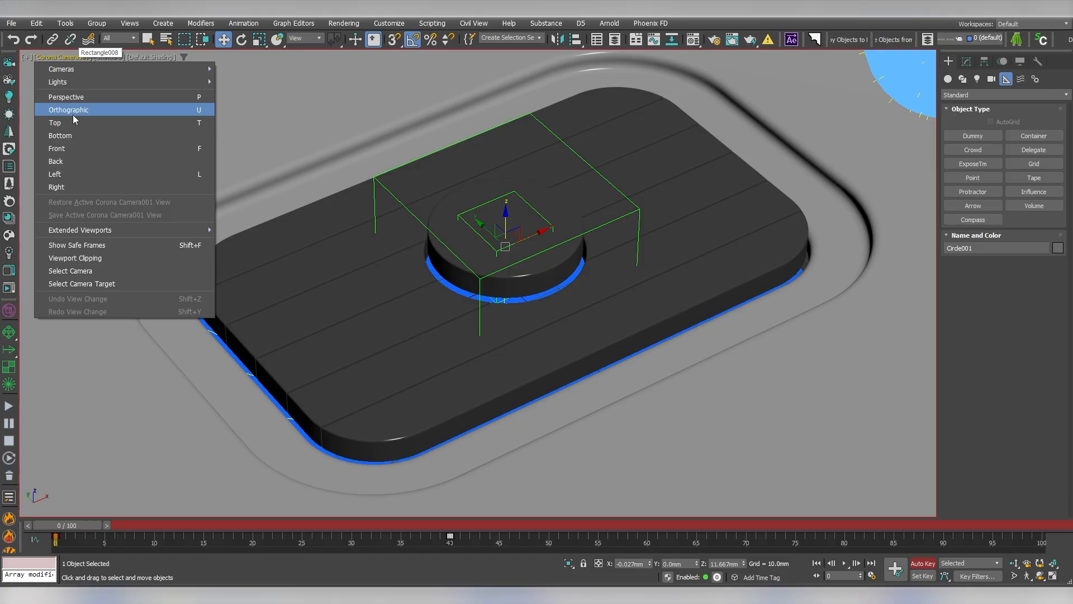
left_click(83, 272)
left_click_drag(67, 525, 542, 525)
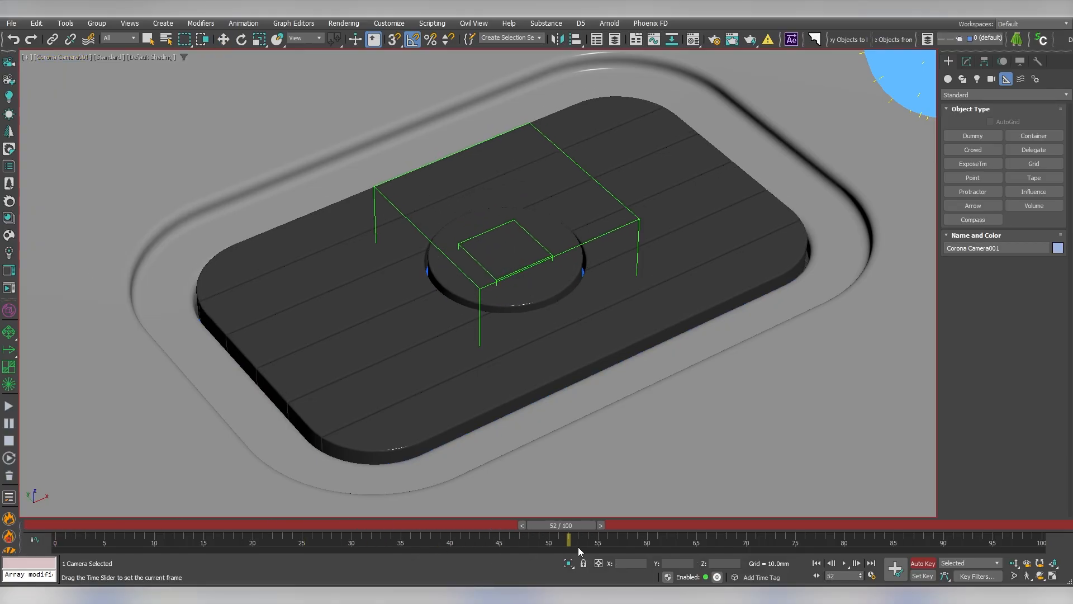
left_click(872, 576)
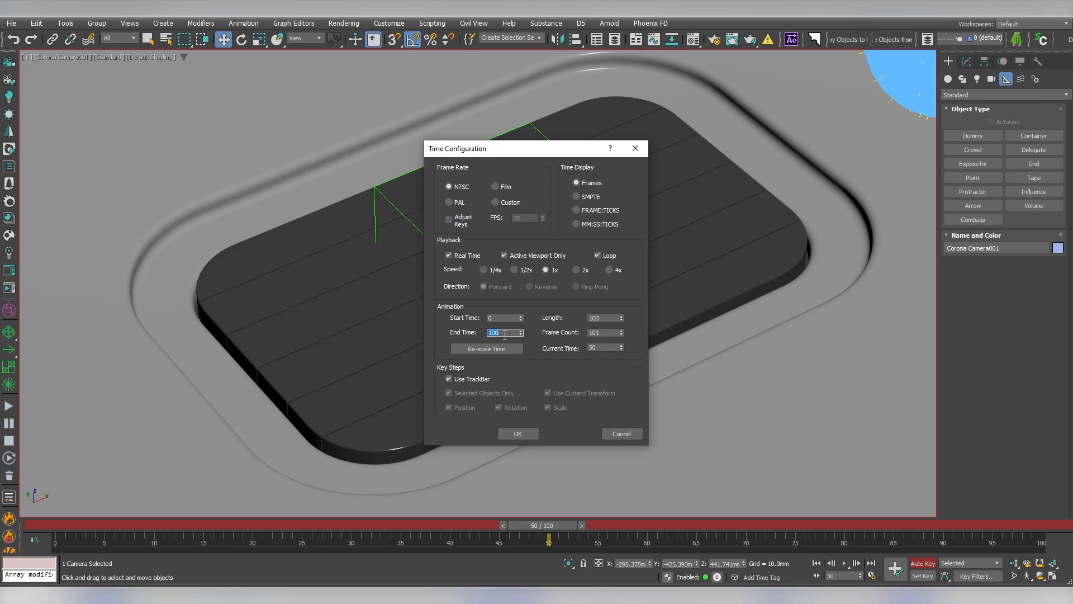
type("50")
key("Return")
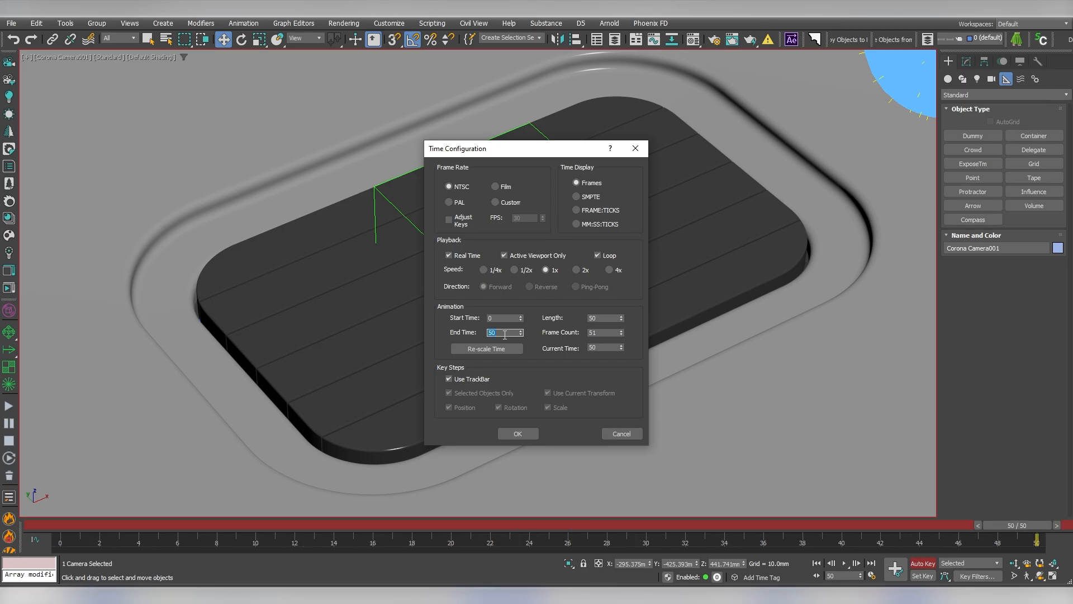
left_click(509, 436)
- Orbit the camera slightly around the tray at frame 50 to key its movement, and return to frame 0
left_click(1040, 576)
left_click_drag(636, 371, 624, 373)
left_click_drag(1014, 529, 62, 526)
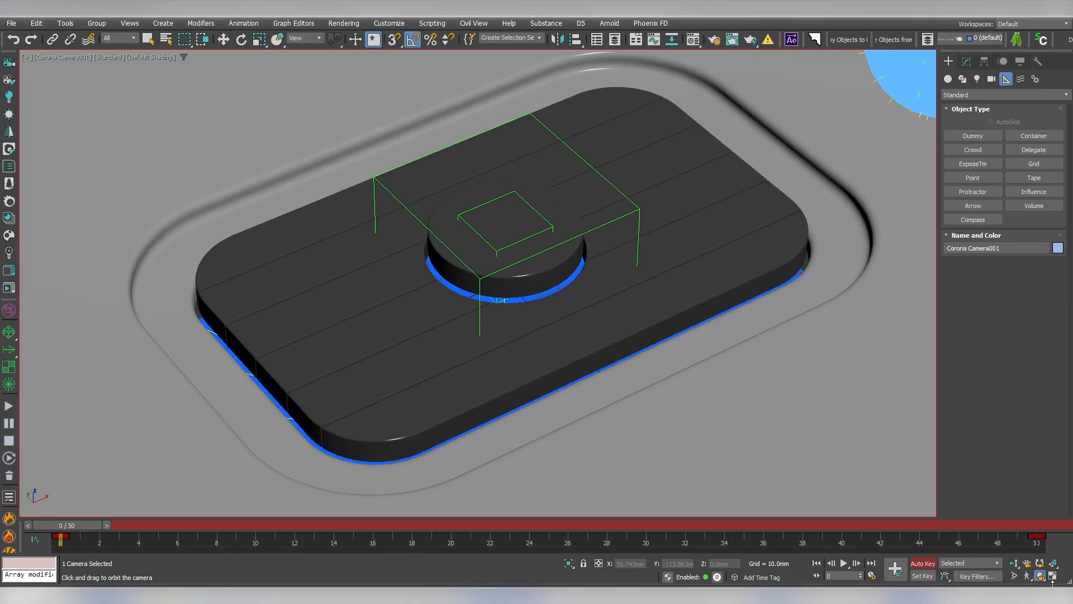
- Inspect the camera's position curves in the Curve Editor and play back the 50-frame animation
key("w")
right_click(449, 293)
left_click(478, 390)
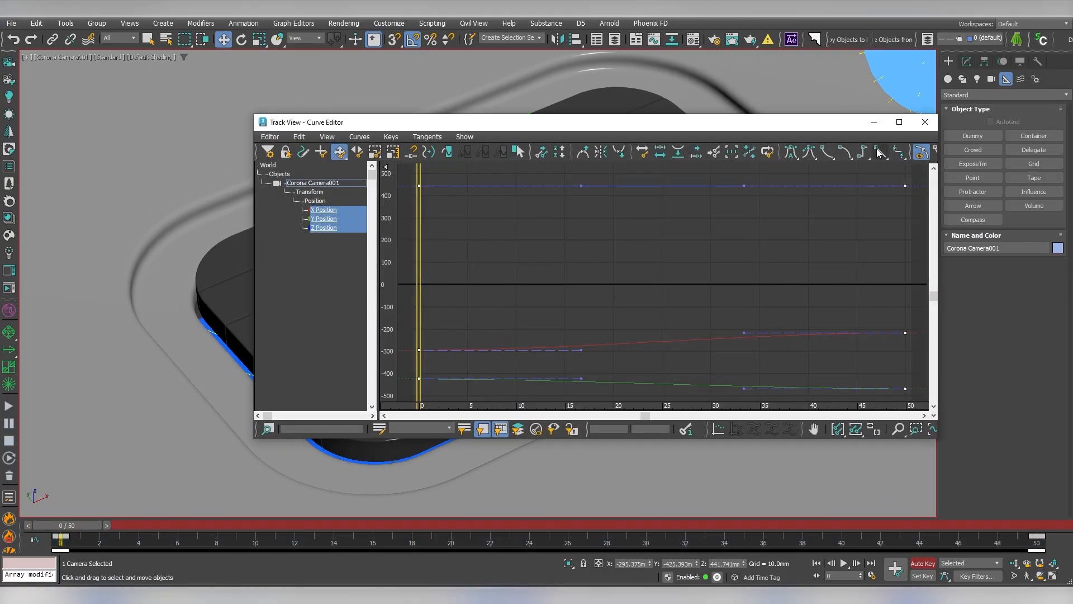
left_click(926, 122)
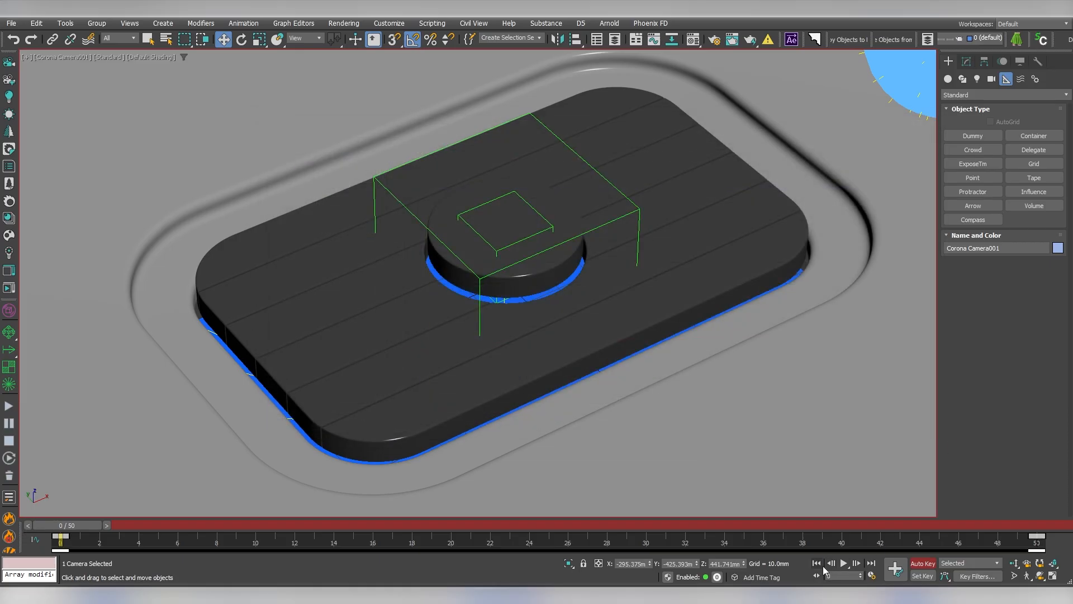
left_click(844, 563)
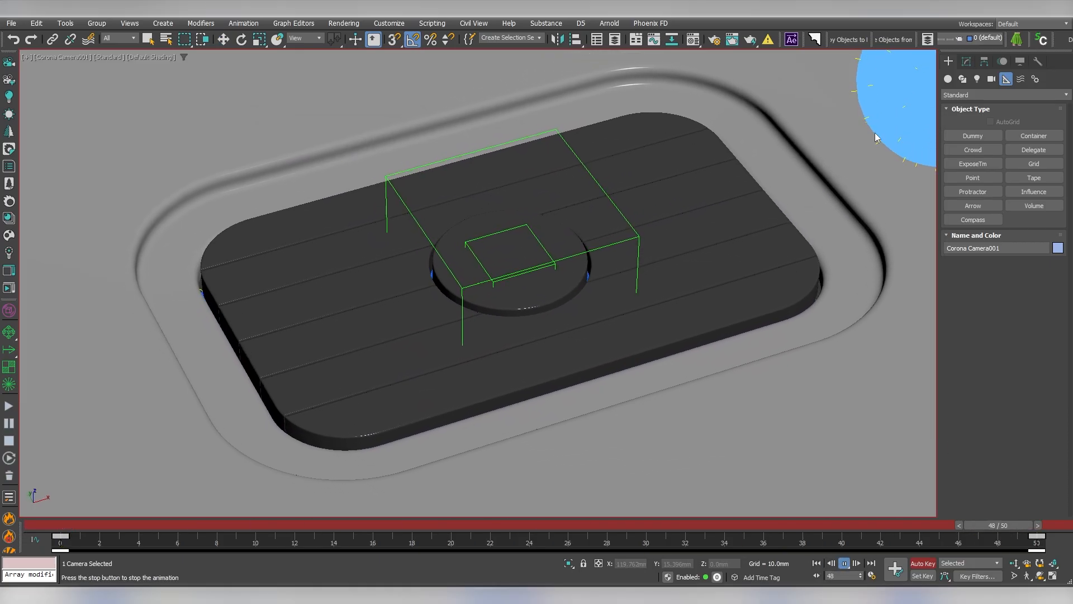
- Render frame 50 interactively with automatic keying turned off, and raise the tone mapping exposure to about -4.54
left_click(15, 270)
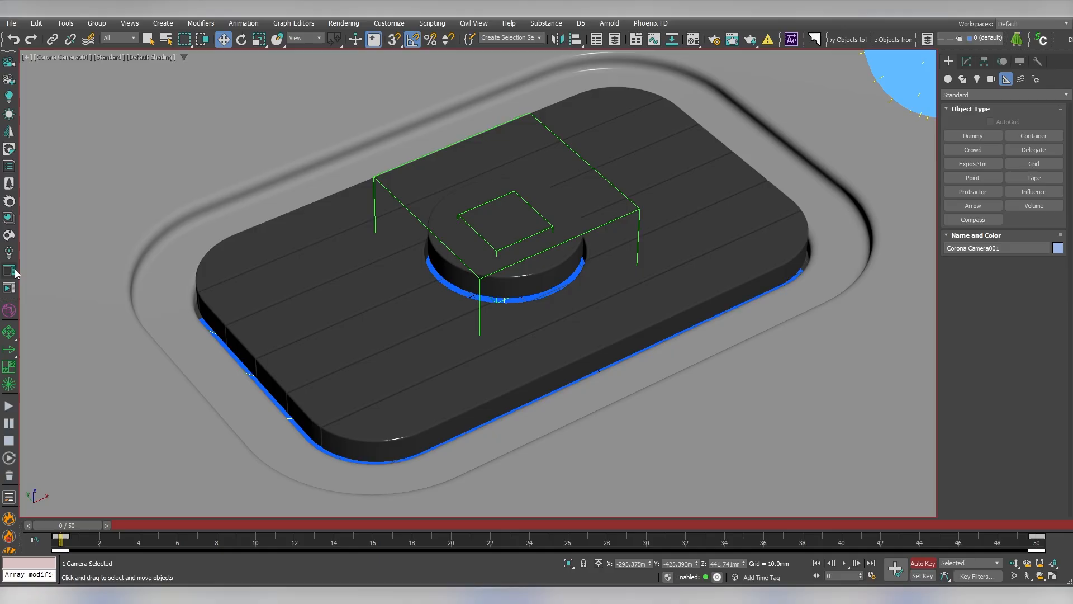
left_click_drag(67, 525, 1023, 517)
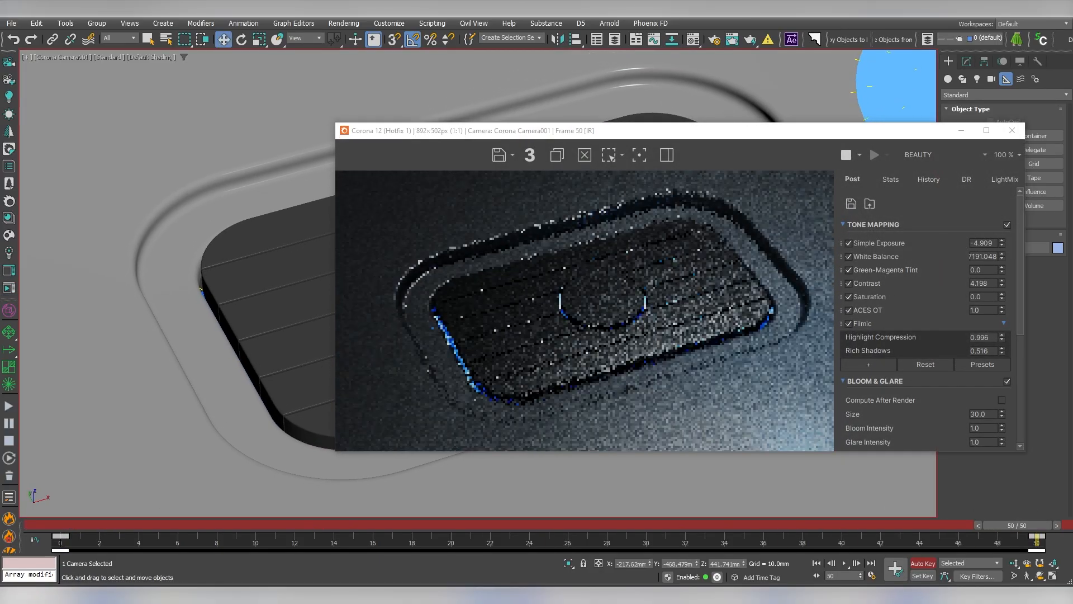
left_click(923, 564)
left_click_drag(1003, 245, 1000, 236)
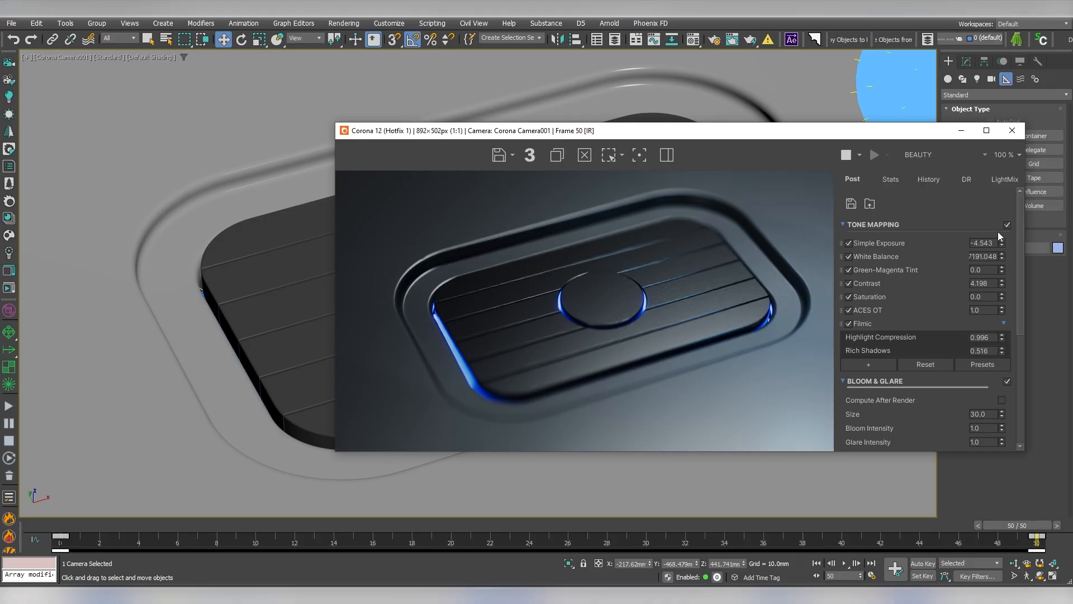
- Close the render window and review the animation from its first frame
left_click(1012, 131)
left_click(817, 564)
left_click(844, 564)
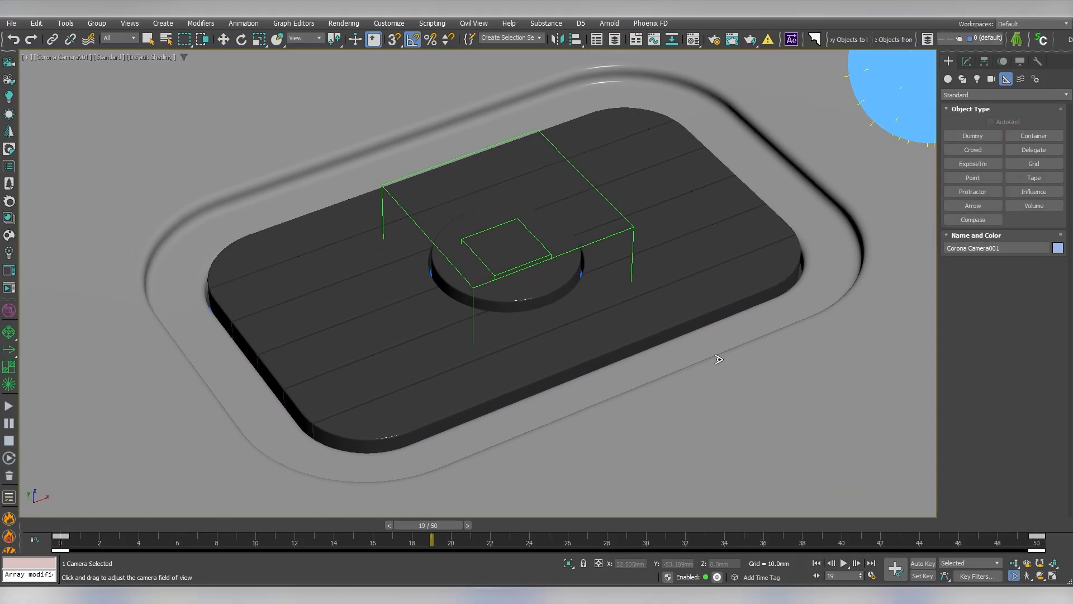
- Set the render time output to the active time segment, frames 0 to 50
left_click(713, 40)
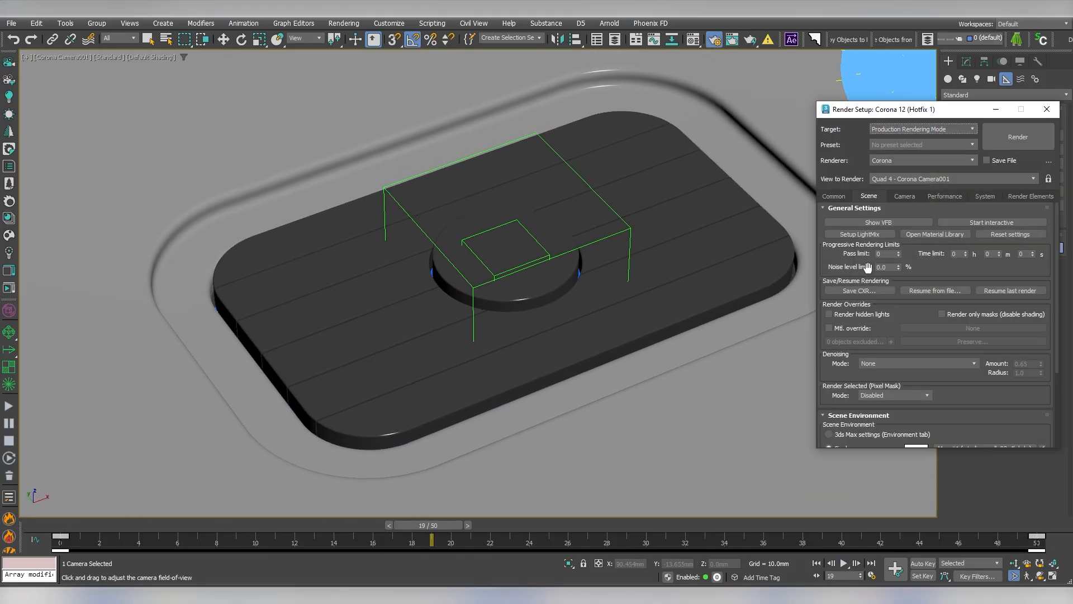
left_click(832, 196)
left_click(866, 242)
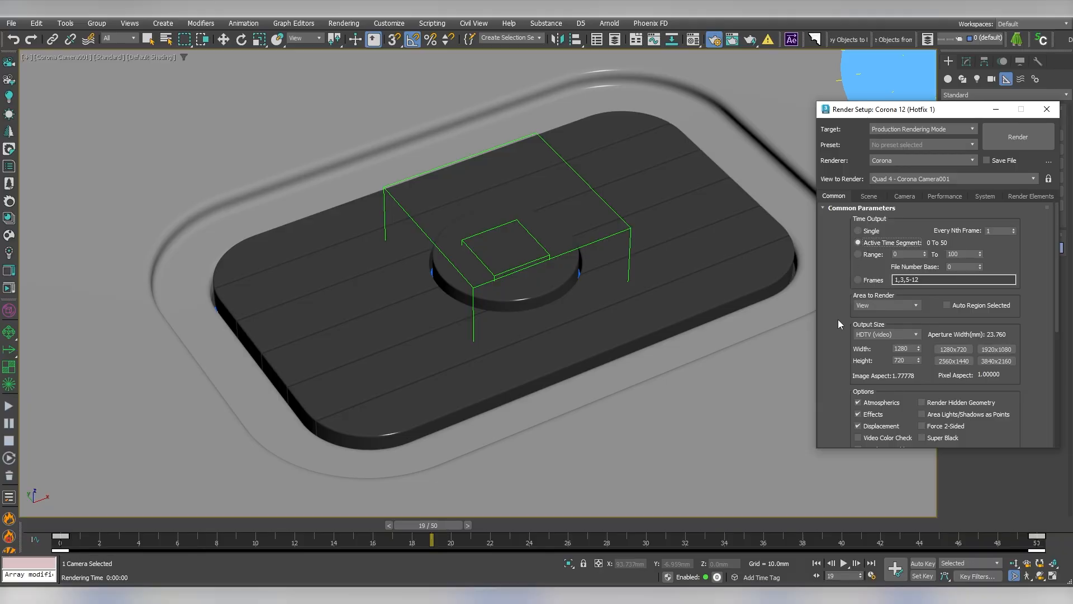
- Set the render output to save Animation_Tutorial.jpg in the Seq folder as a JPEG file
scroll(876, 370, "down", 5)
left_click(996, 383)
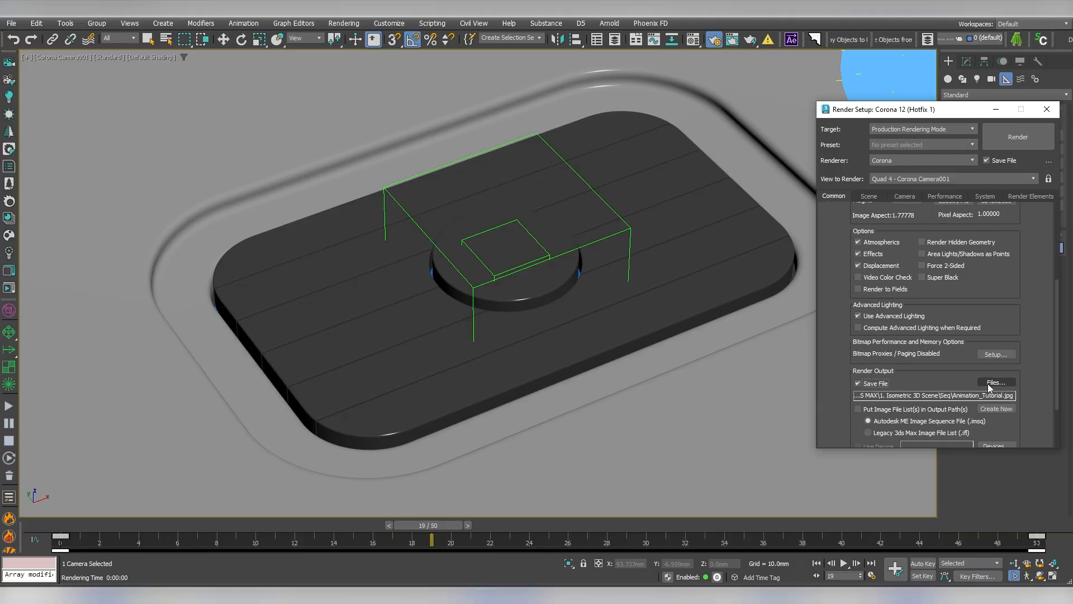
left_click(753, 461)
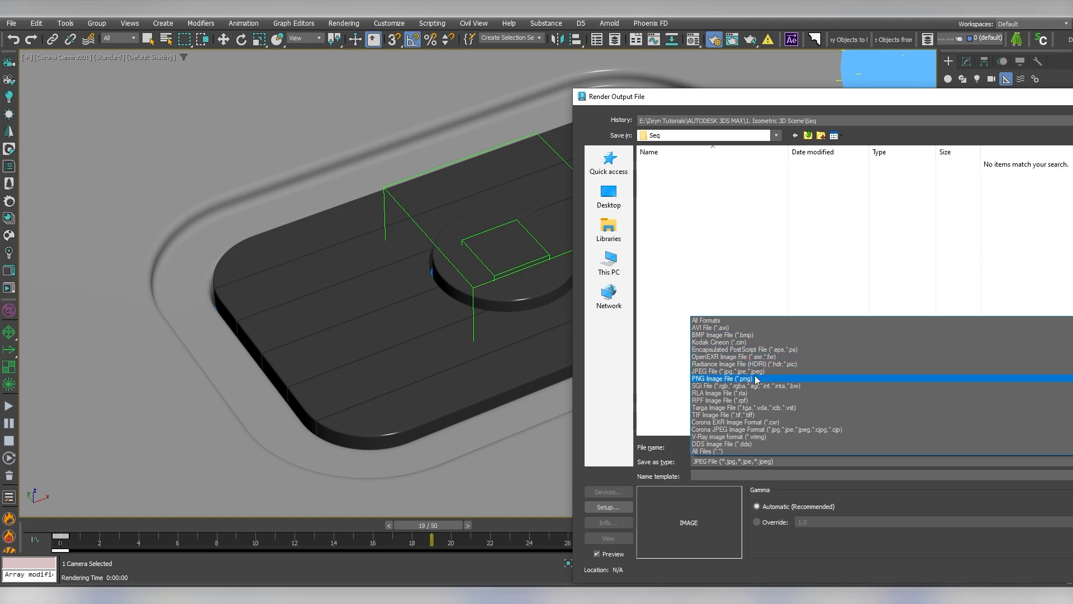
left_click(742, 407)
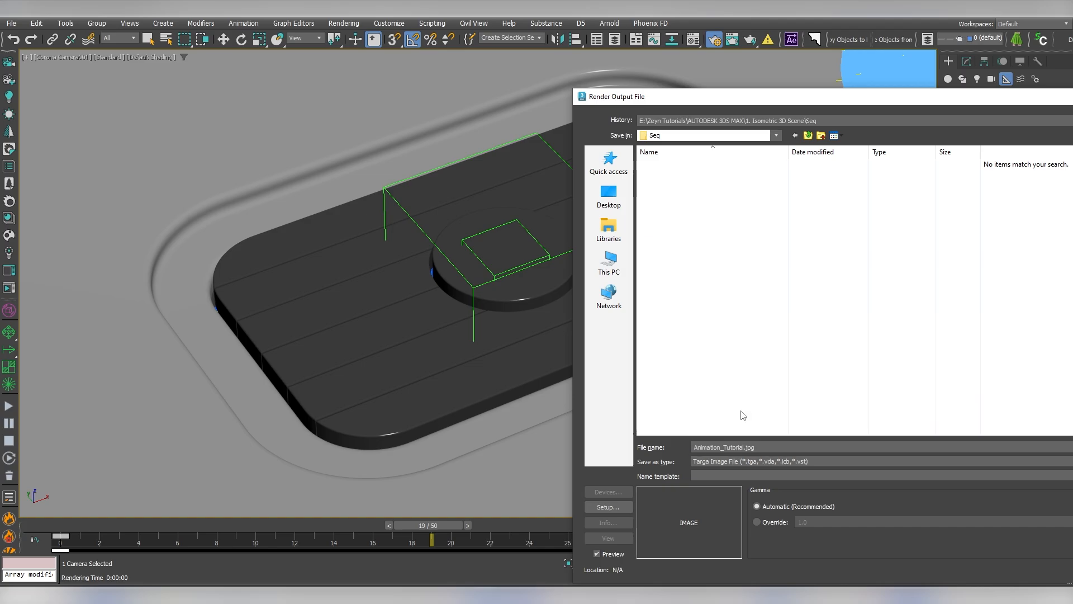
left_click(770, 466)
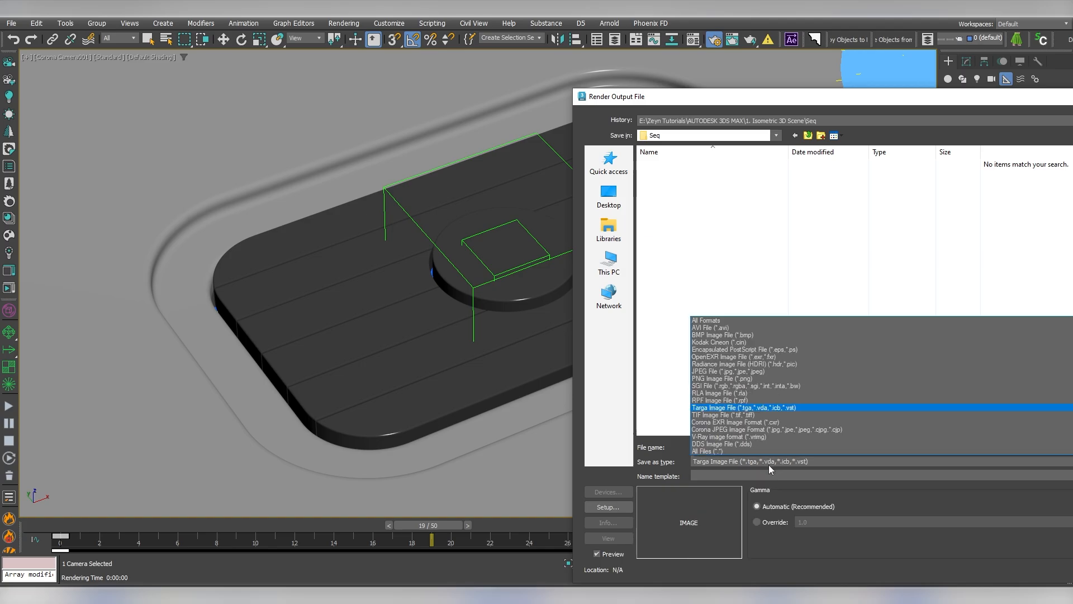
left_click(750, 373)
key("Return")
key("Return")
- Check the Corona pass limit and the output size, and start the final render of the camera view
left_click_drag(835, 278, 848, 422)
left_click(868, 196)
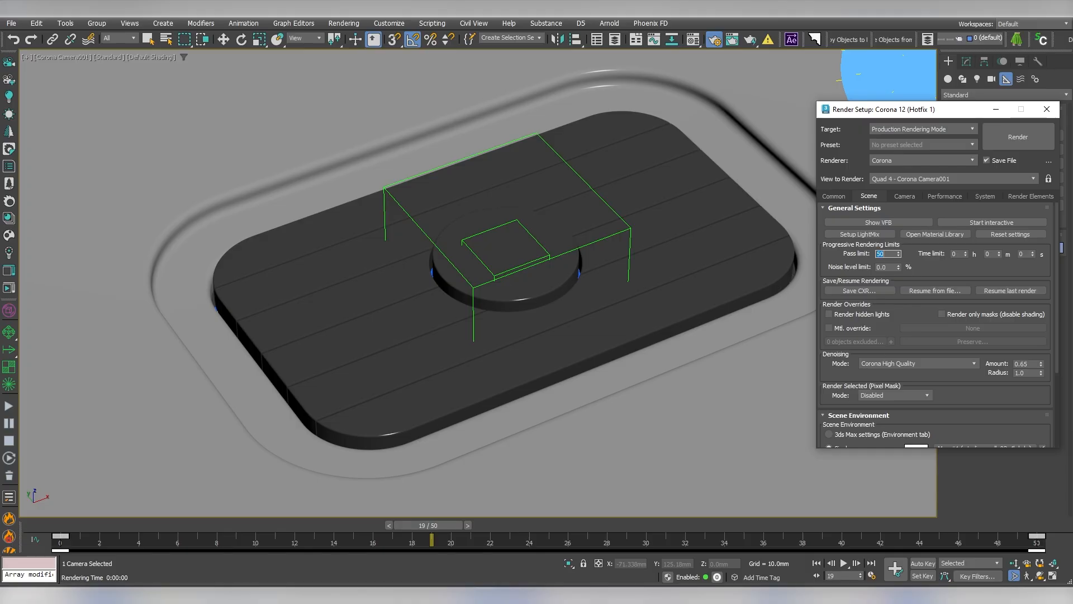
left_click(839, 198)
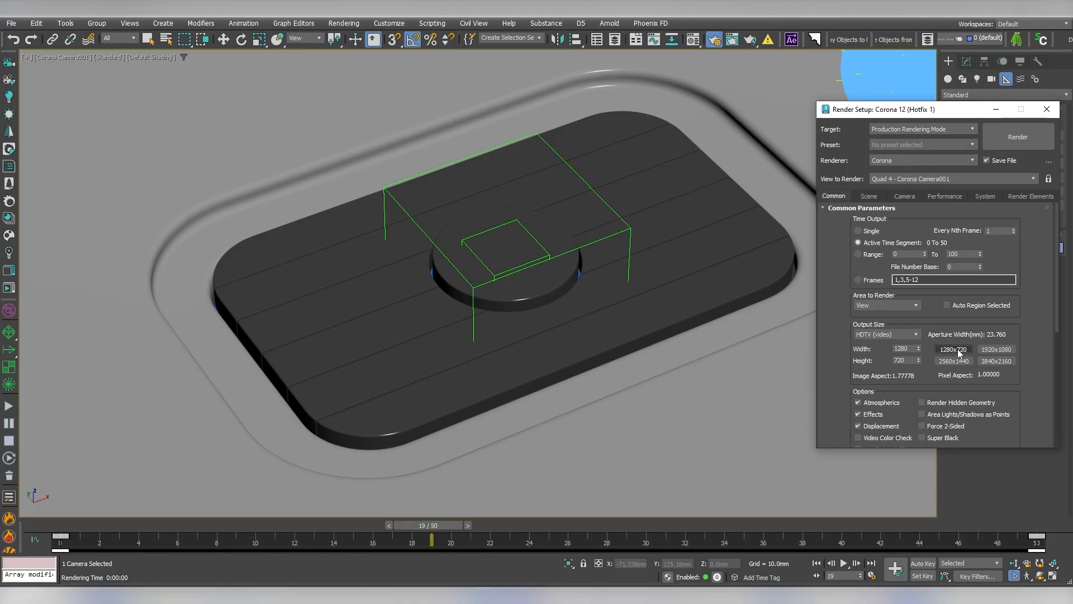
left_click(1018, 137)
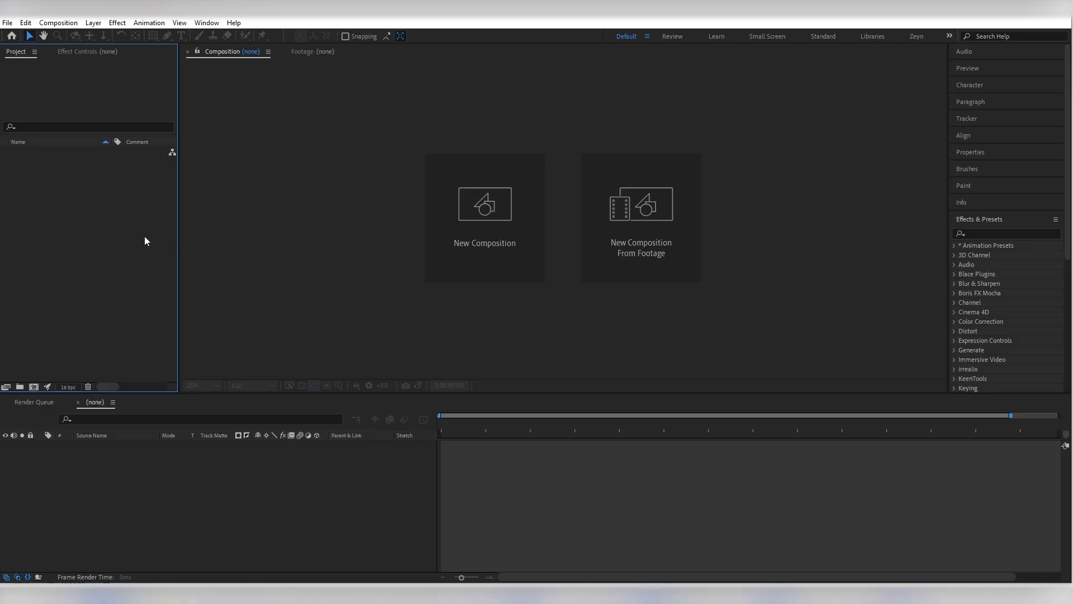
- In After Effects, import Animation_Tutorial0000.jpg from the Seq folder as footage with the ImporterJPEG Sequence option on
double_click(118, 230)
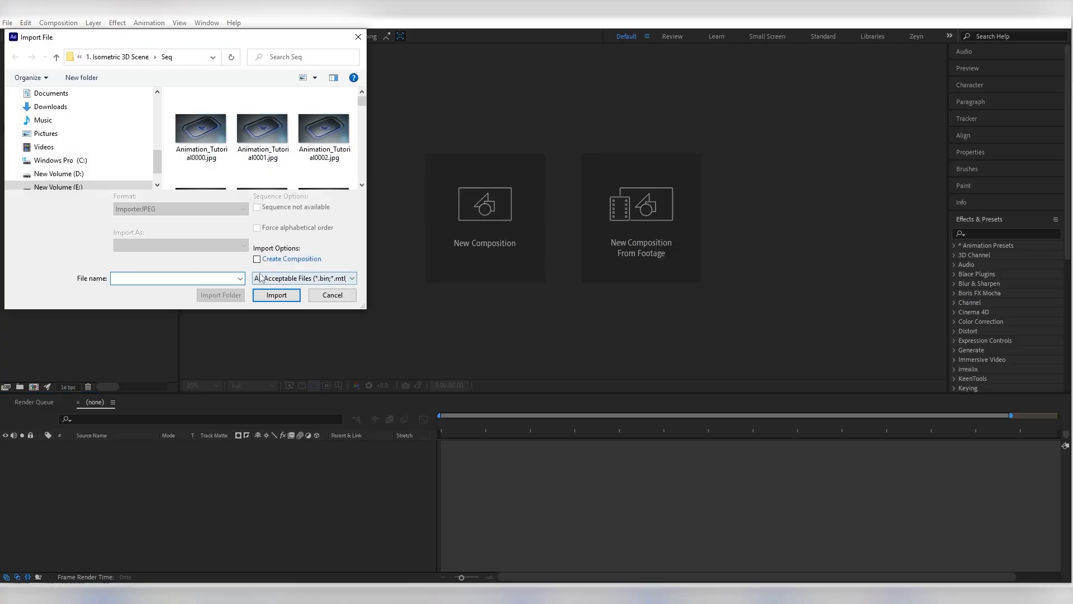
left_click(221, 143)
left_click_drag(360, 312, 691, 514)
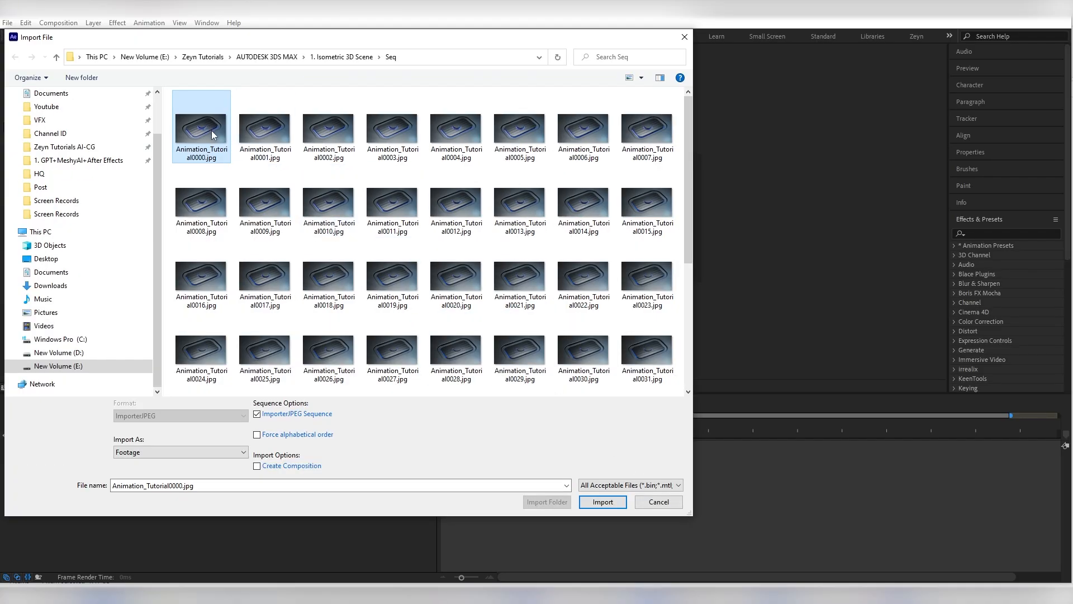
left_click(257, 414)
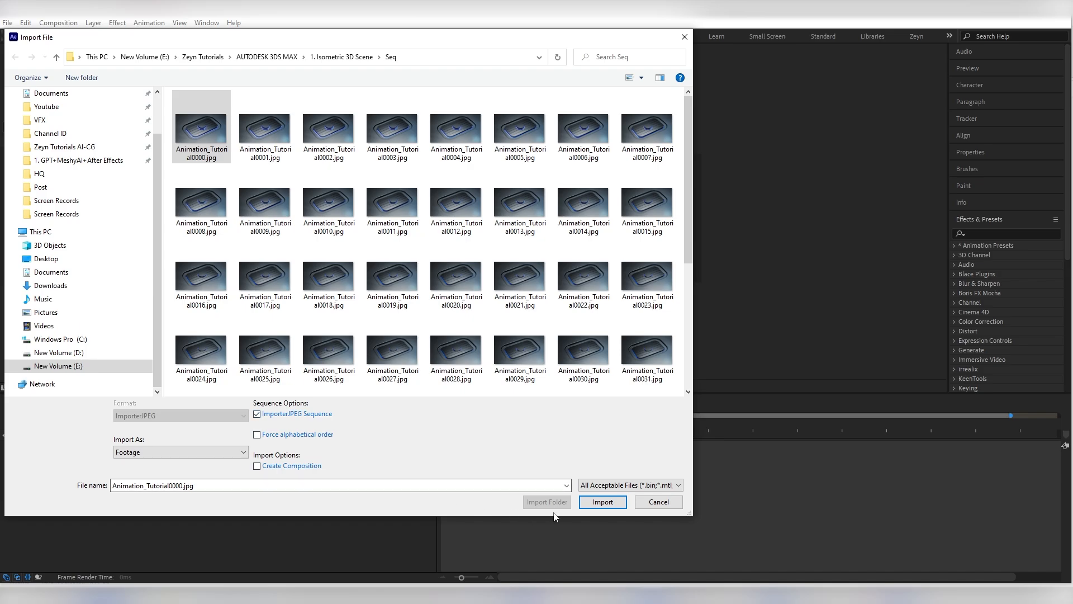
left_click(596, 503)
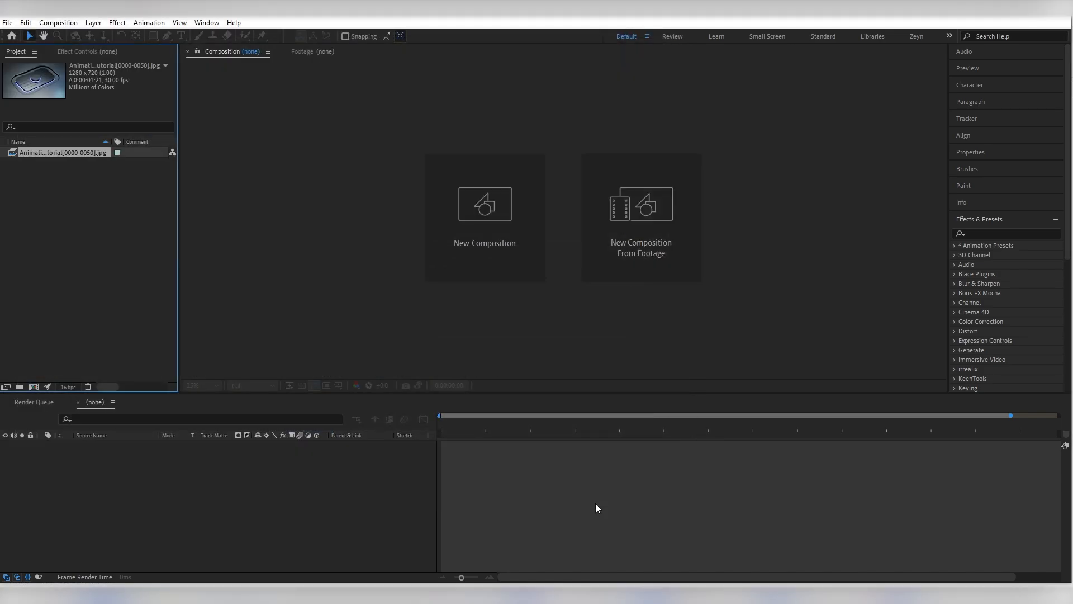
- Interpret the imported JPEG sequence at an assumed frame rate of 30 frames per second
right_click(64, 157)
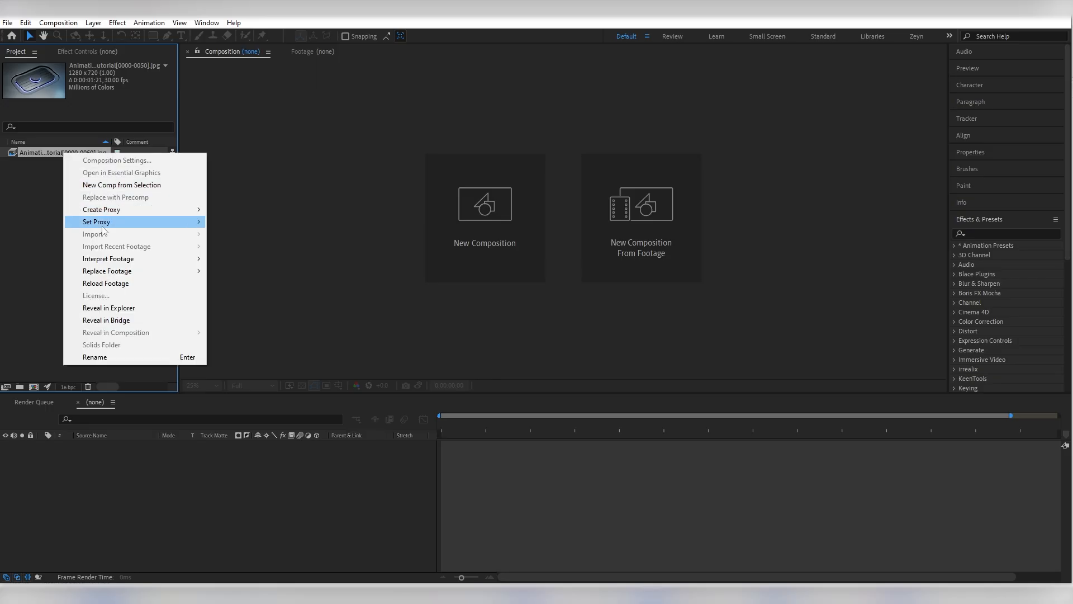
mouse_move(179, 259)
left_click(240, 259)
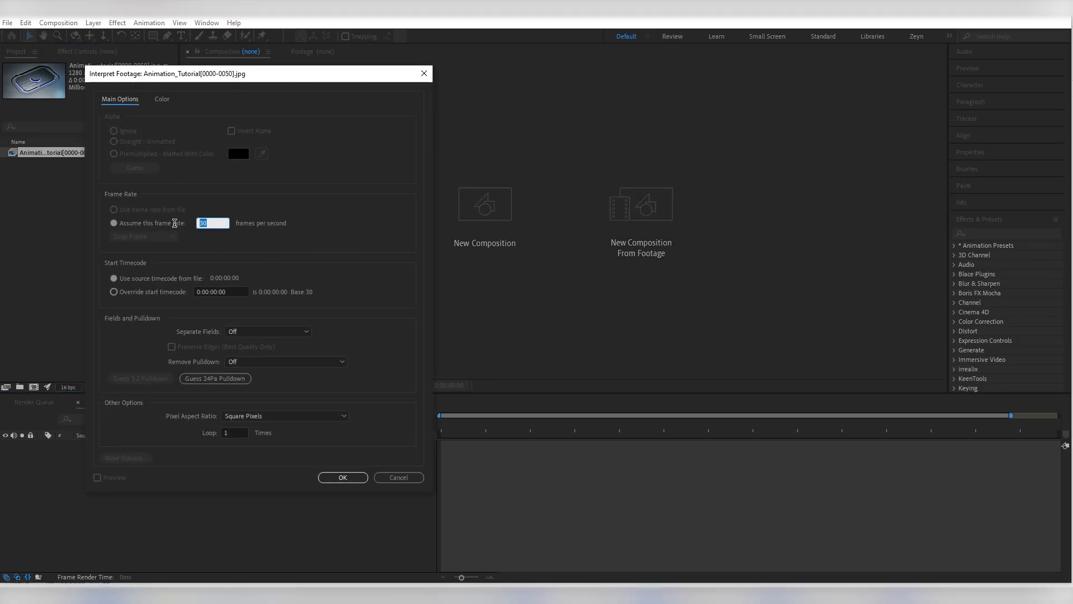
left_click(343, 477)
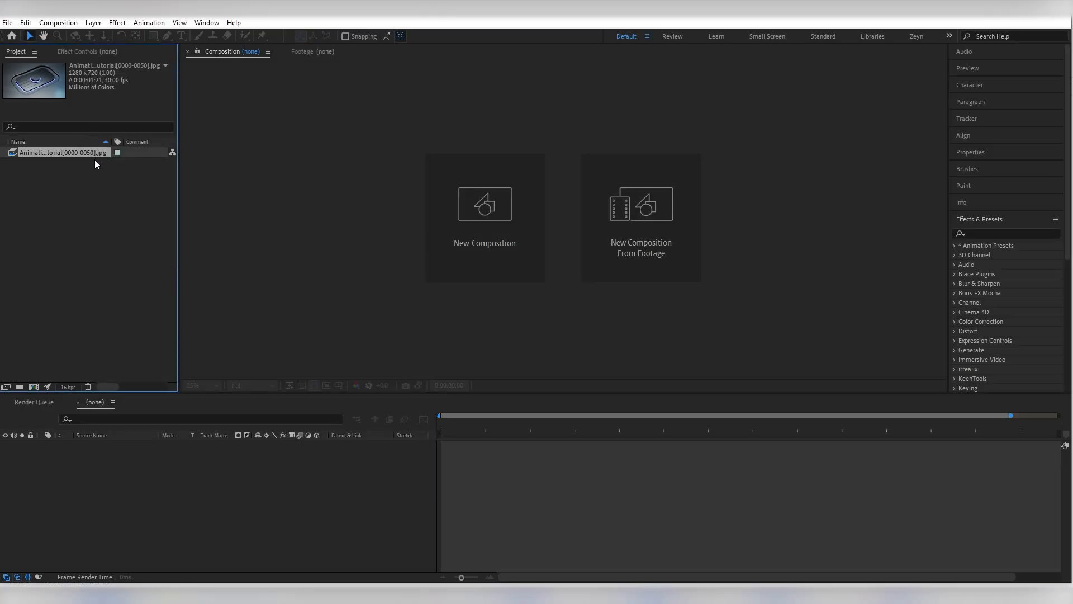